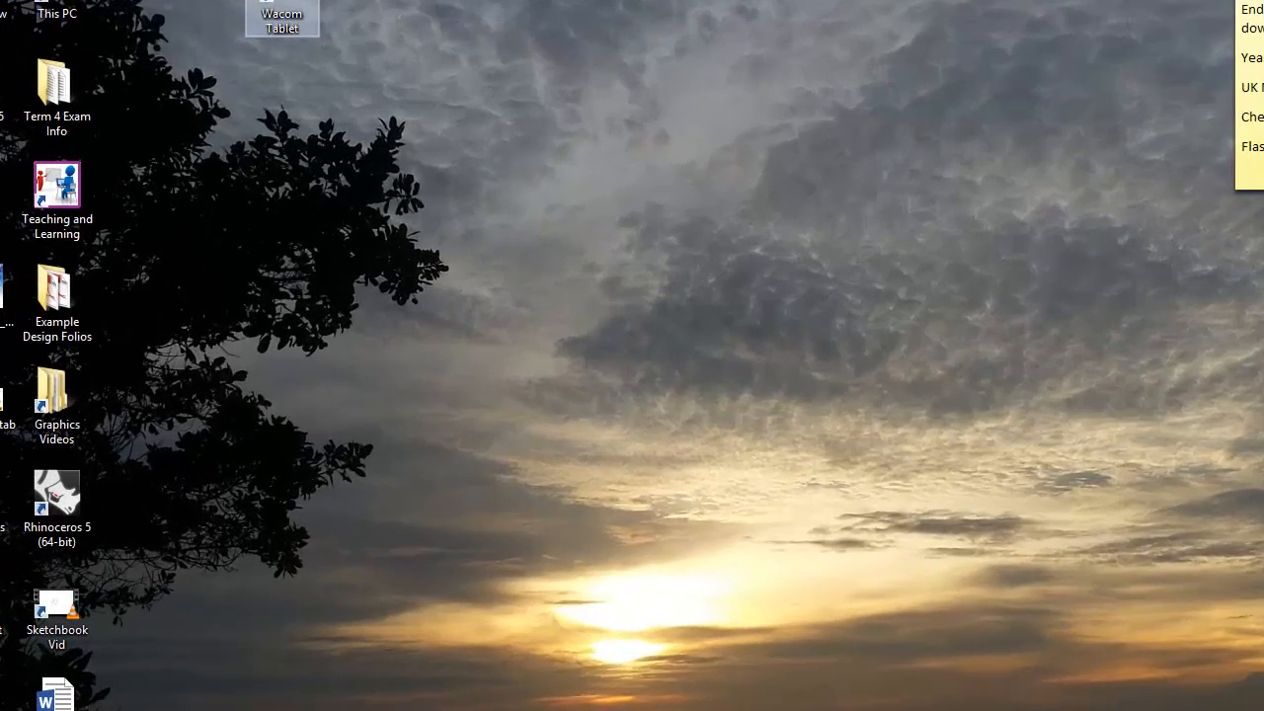
# Open Wacom Tablet Properties from the desktop, and also look it up with a Windows search for "wacom"
pyautogui.doubleClick(298, 15)
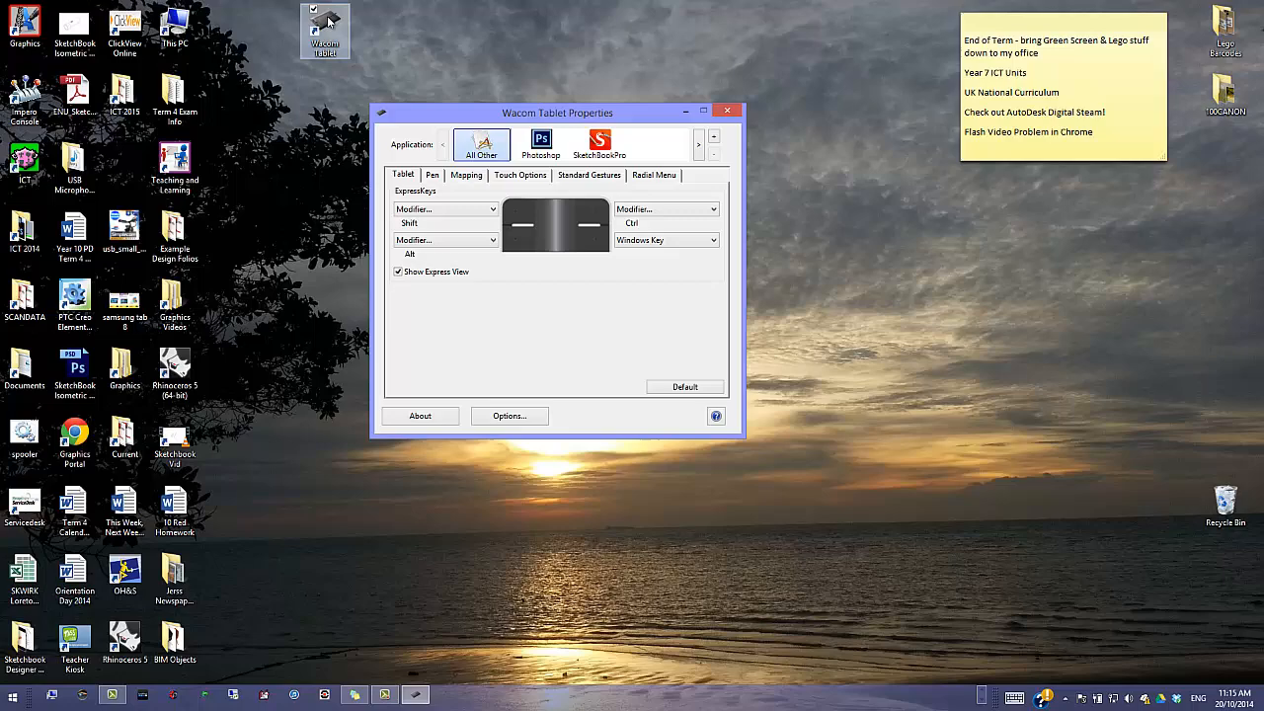
pyautogui.press('super')
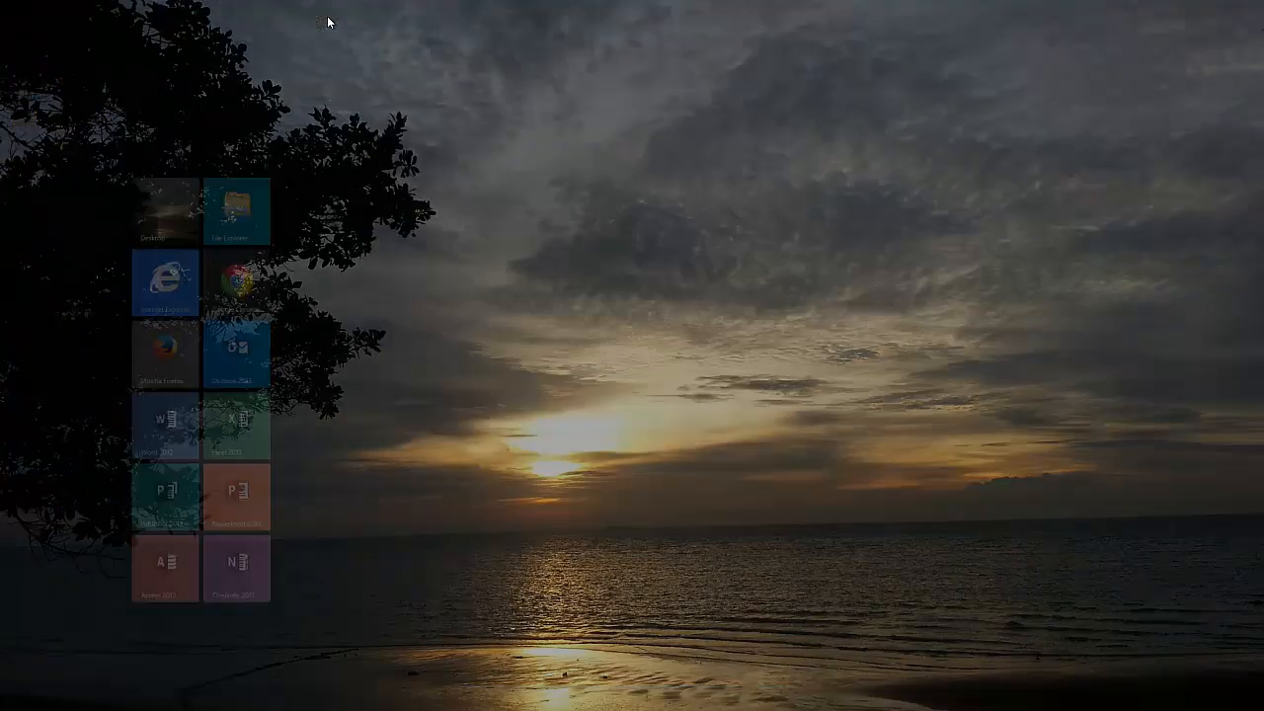
pyautogui.write('wa')
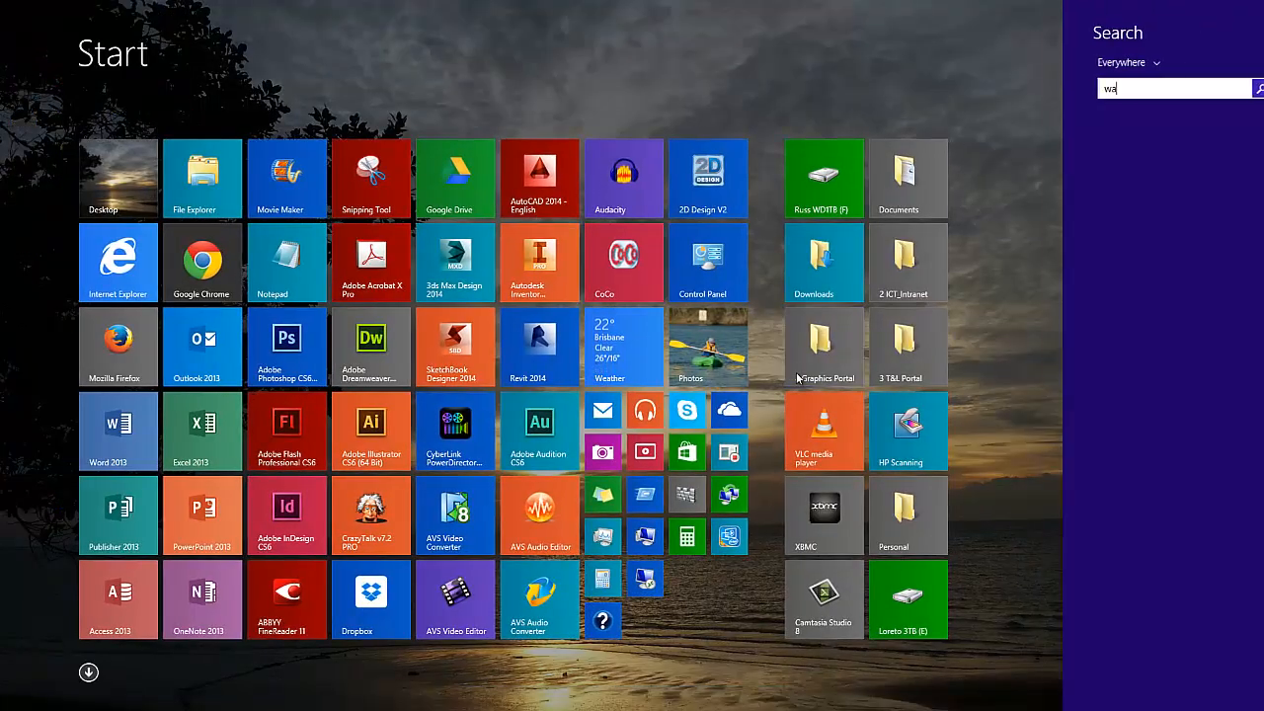
pyautogui.write('com Tablet Properties')
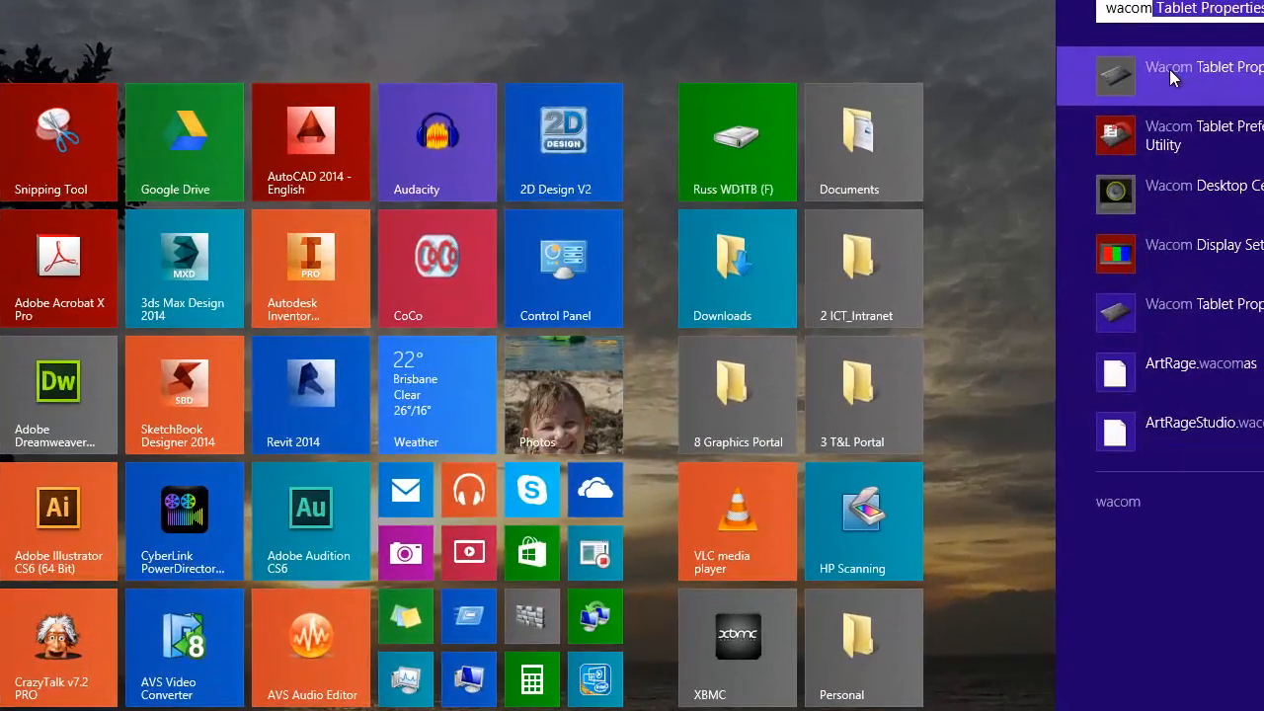
pyautogui.rightClick(1114, 134)
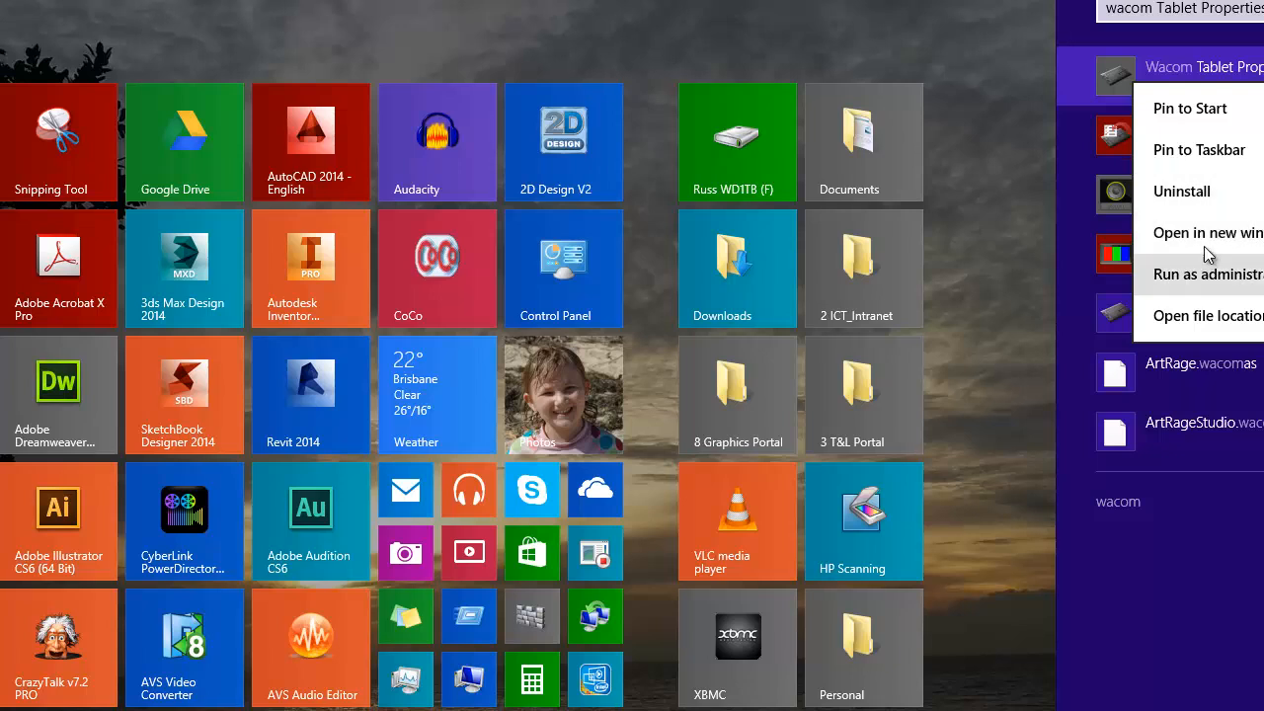
pyautogui.click(1197, 86)
pyautogui.click(1197, 87)
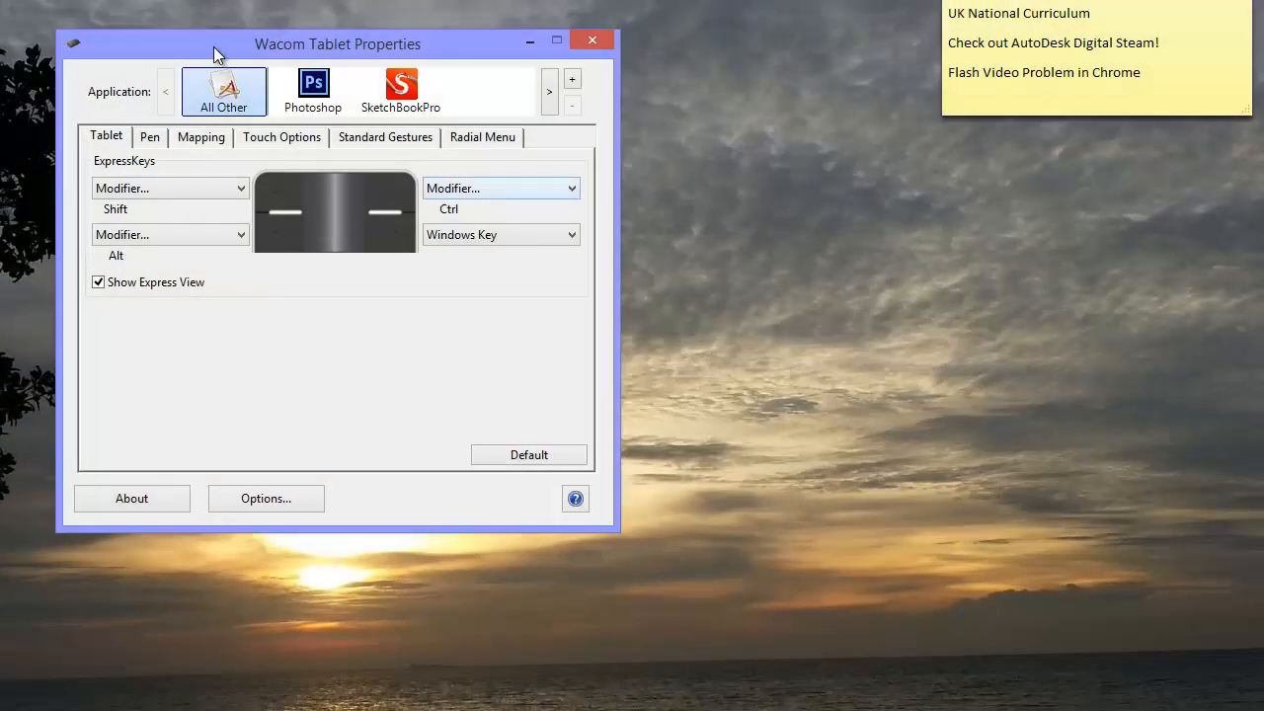
# Map the tablet's screen area to Monitor 1 for SketchBookPro and close the tablet properties
pyautogui.click(410, 98)
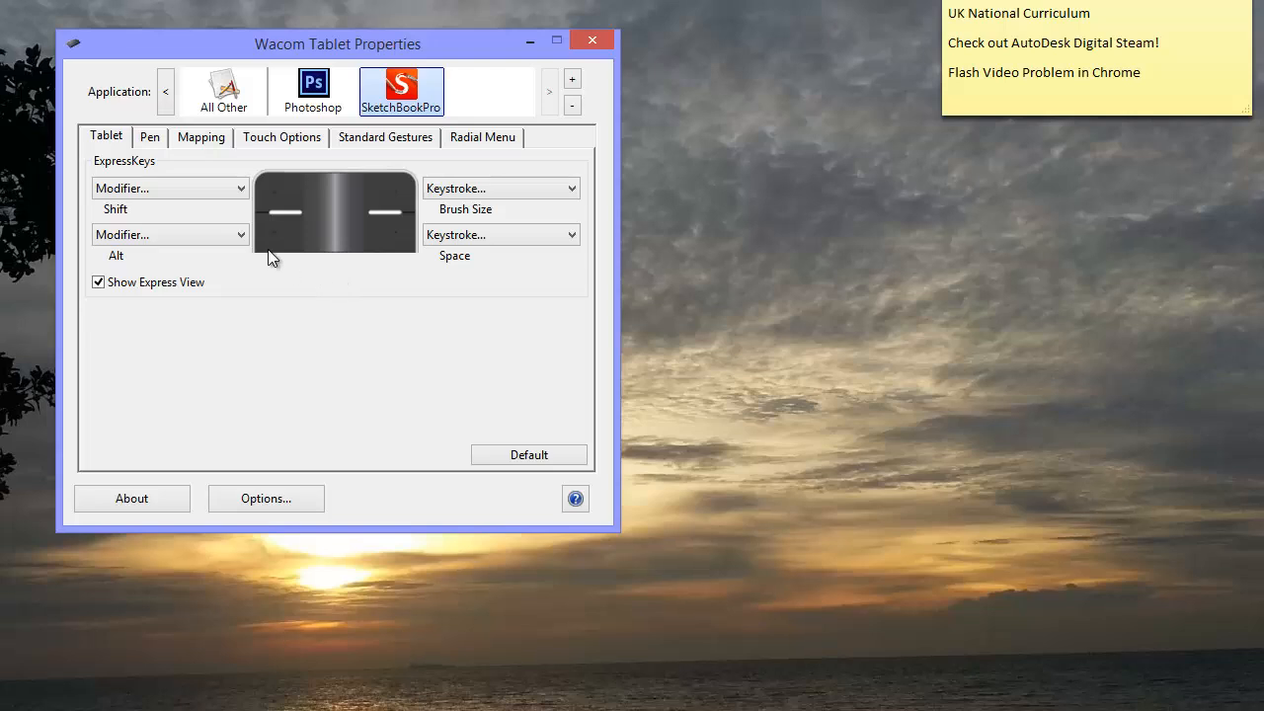
pyautogui.click(193, 137)
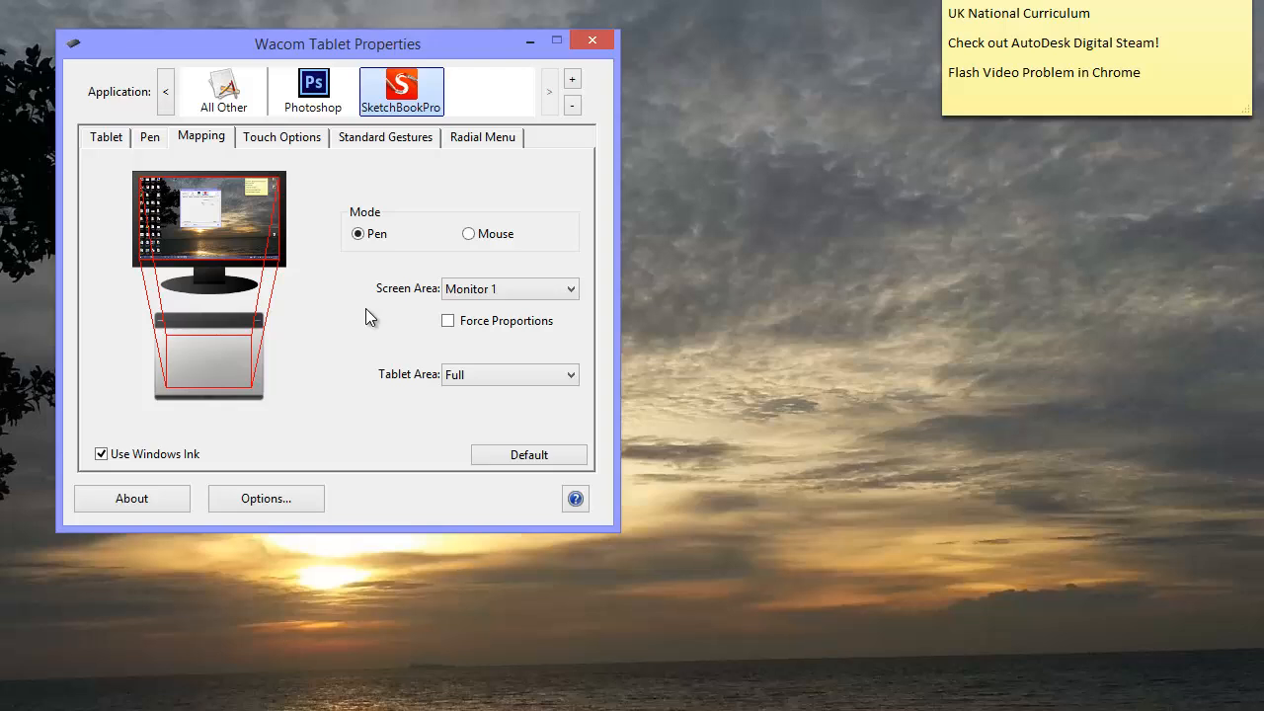
pyautogui.click(518, 294)
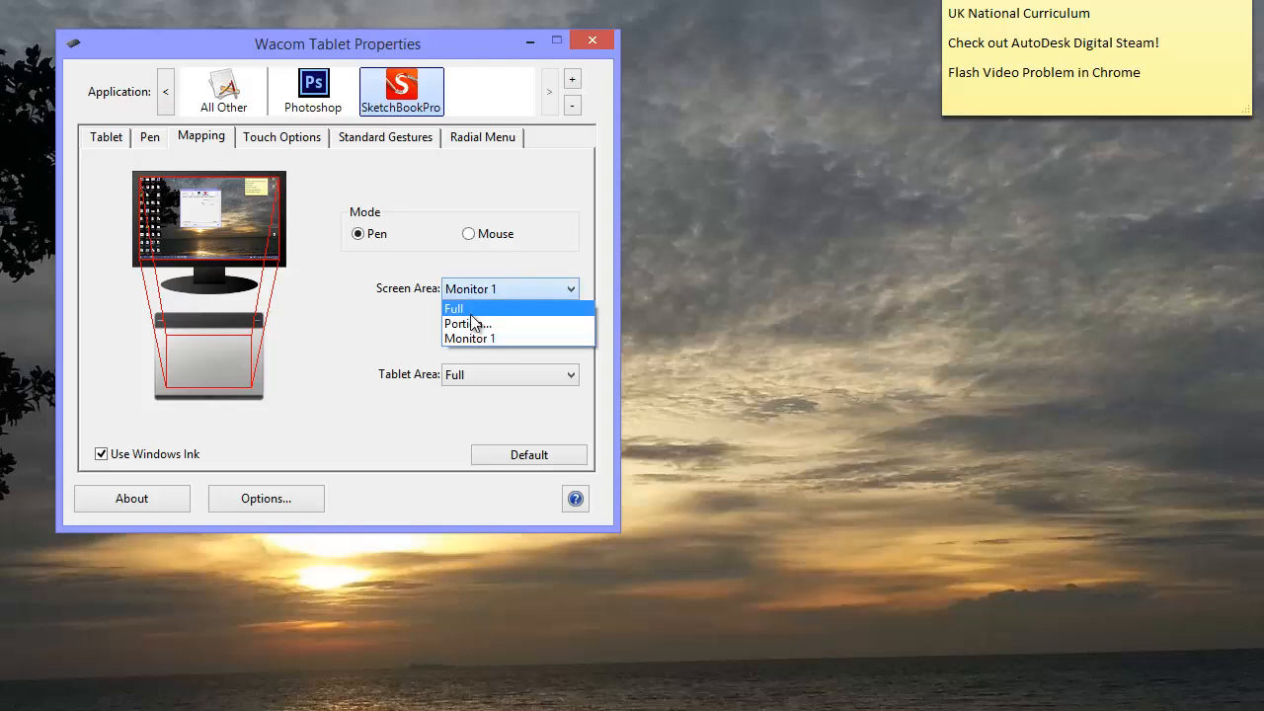
pyautogui.click(477, 338)
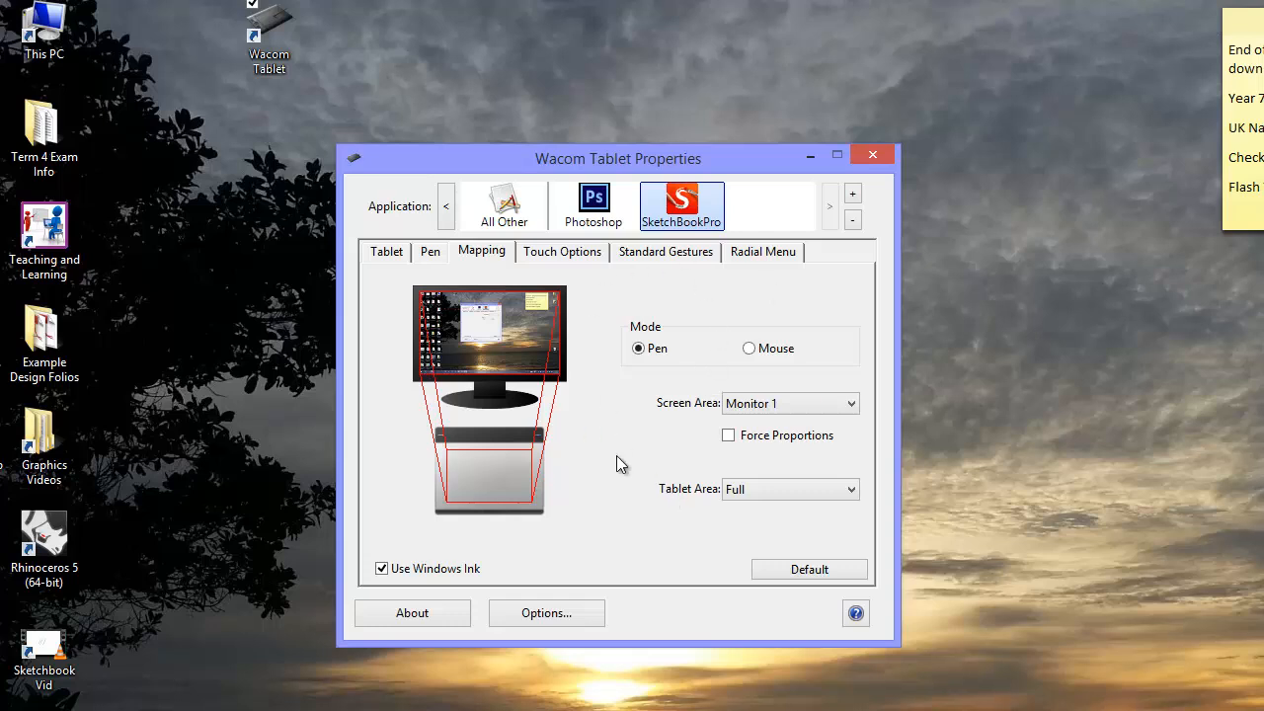
pyautogui.click(768, 404)
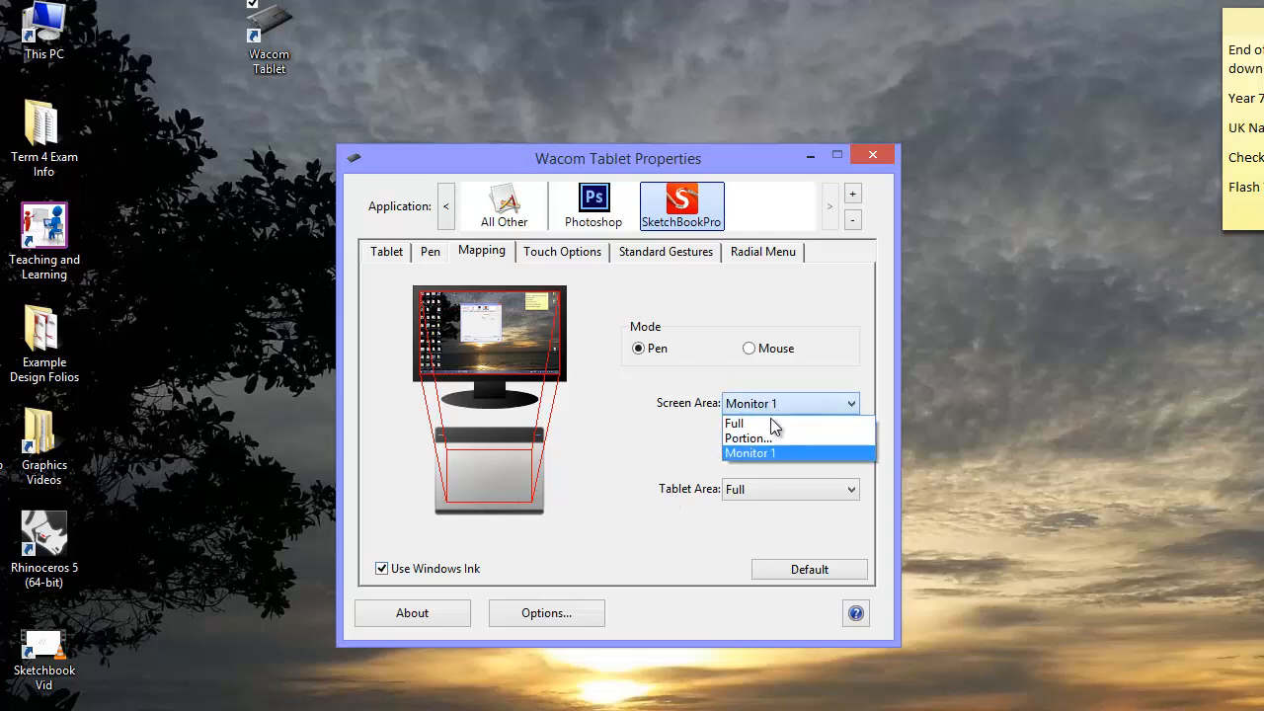
pyautogui.click(750, 453)
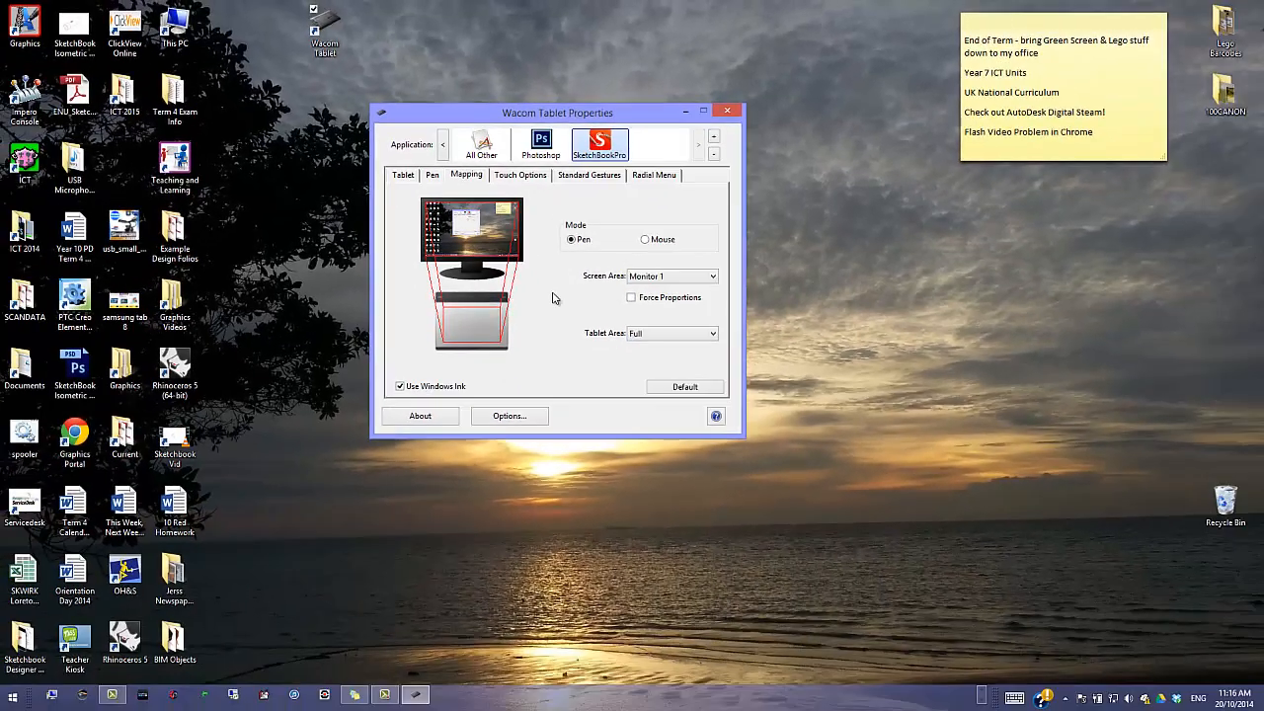
pyautogui.click(728, 111)
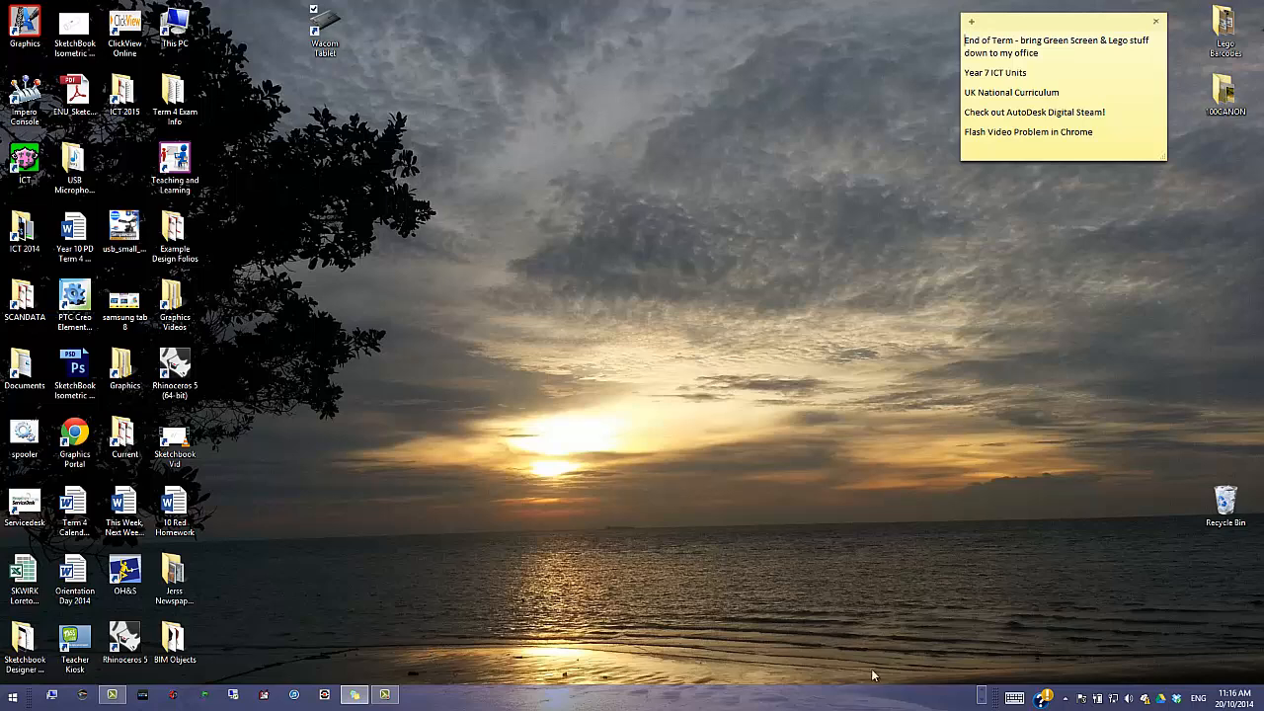
# Launch Autodesk SketchBook Designer 2014 and start with the Designer workspace
pyautogui.click(983, 690)
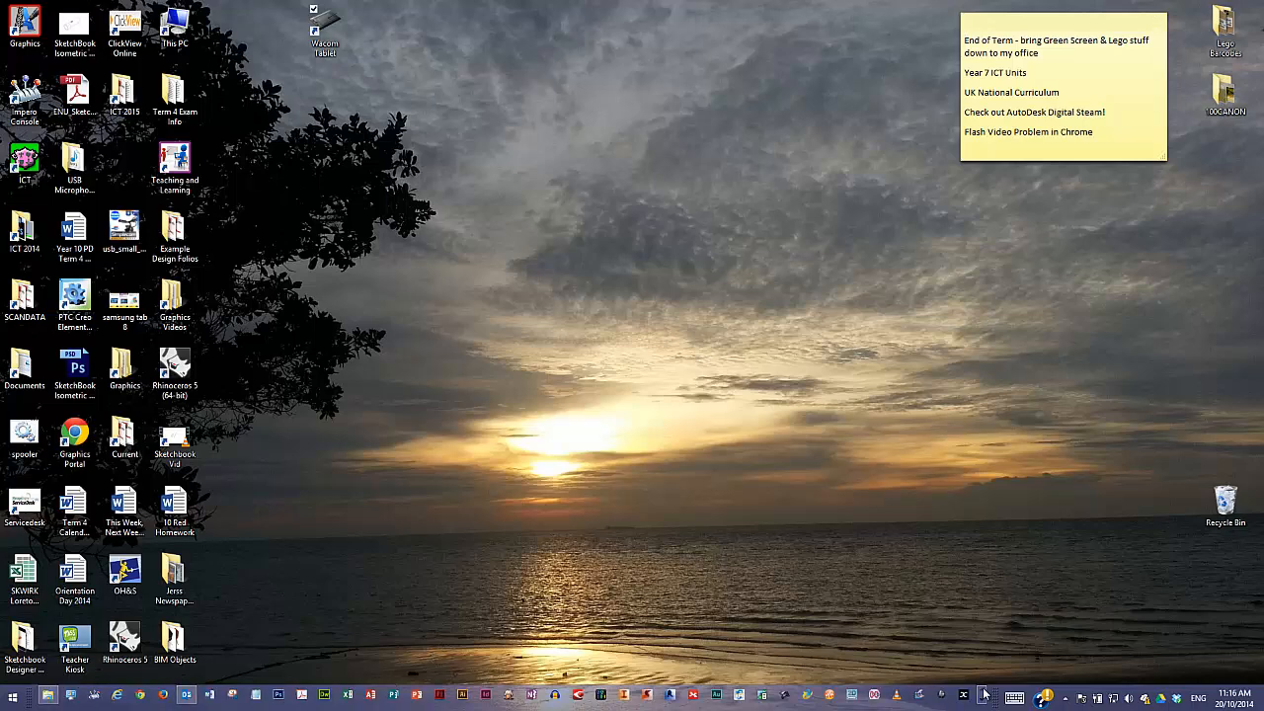
pyautogui.click(648, 695)
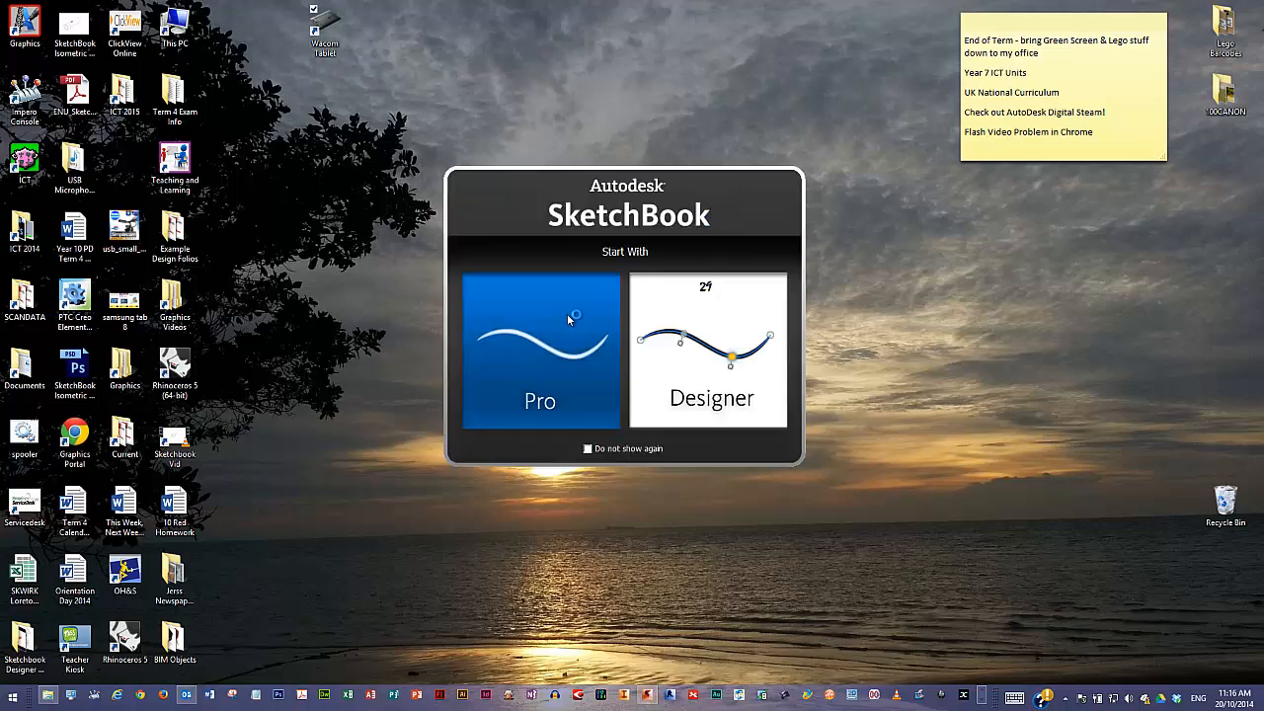
pyautogui.click(718, 348)
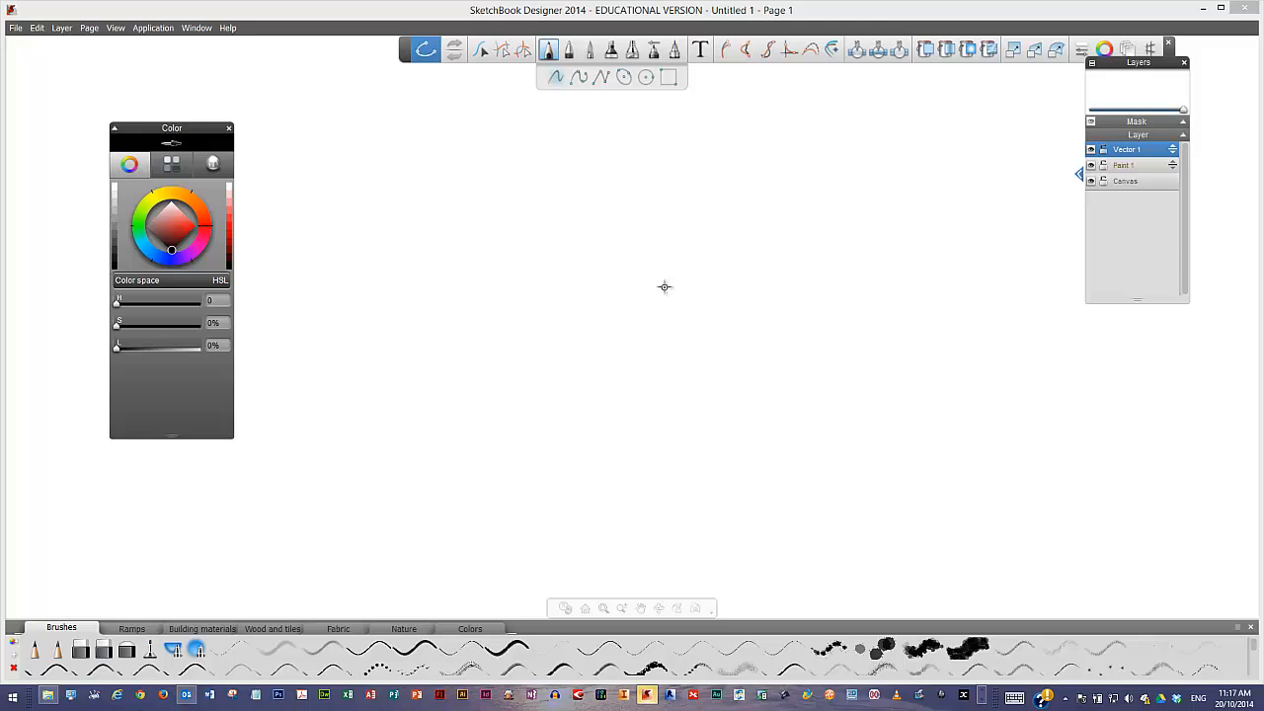
pyautogui.scroll(-2, 607, 265)
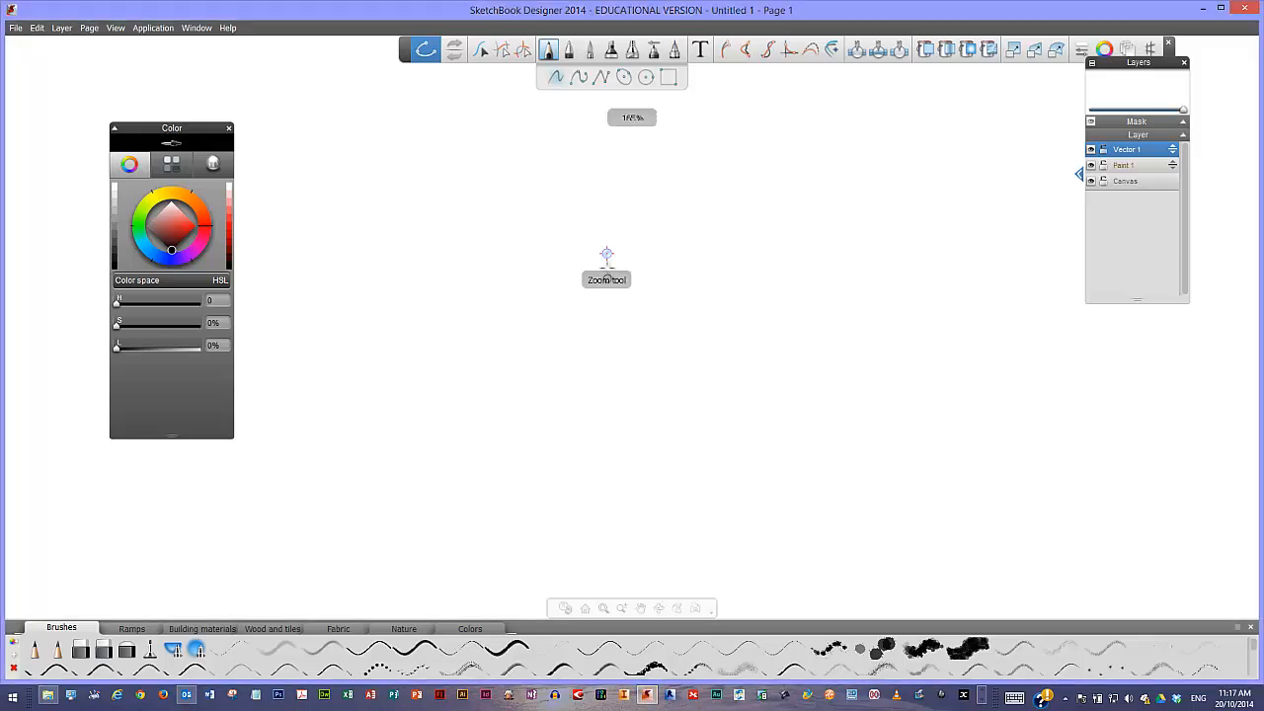
pyautogui.scroll(-3, 606, 257)
pyautogui.scroll(2, 606, 254)
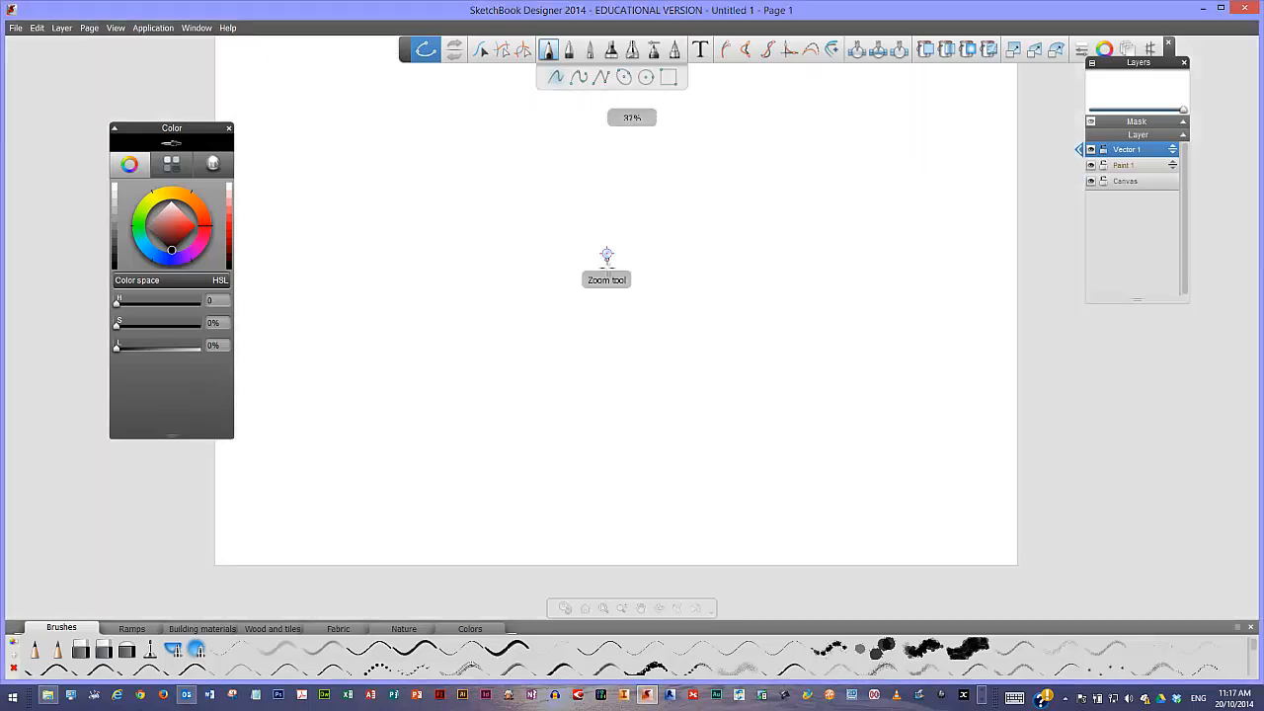
pyautogui.scroll(-4, 606, 254)
pyautogui.scroll(1, 607, 254)
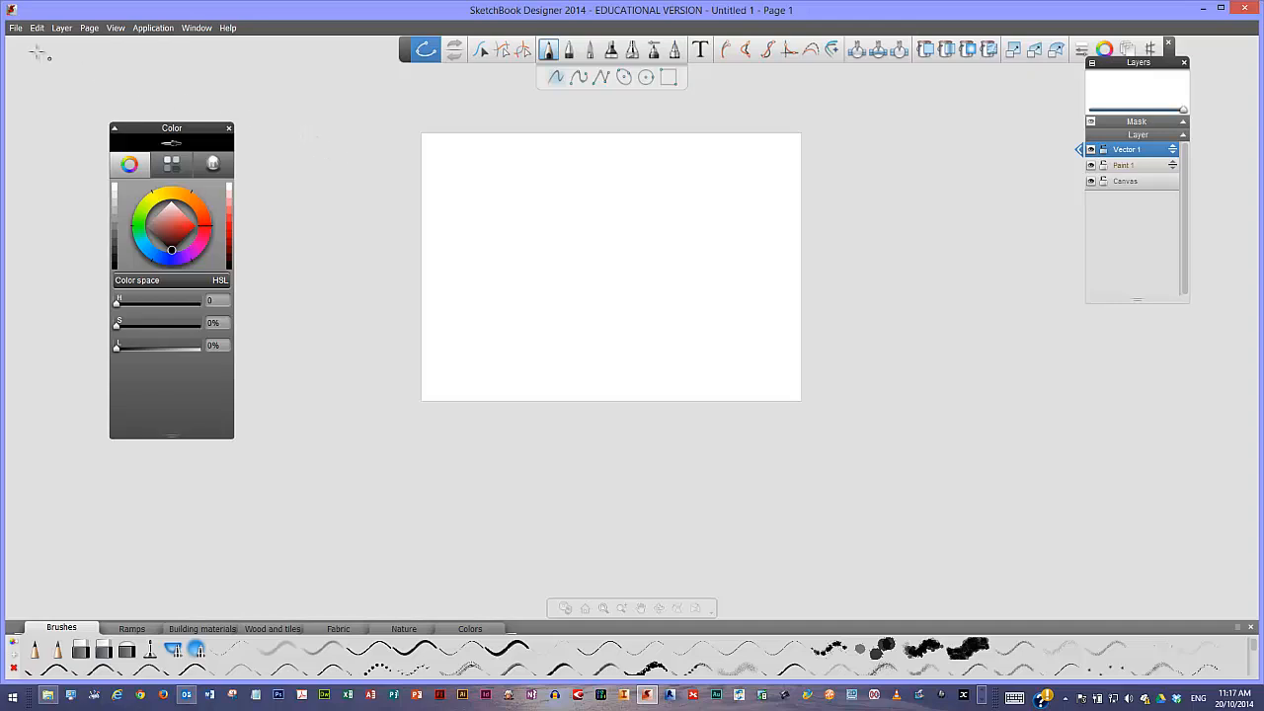
# Open the file A3 Isometric Template DWG from the Sketchbook Designer Torch folder, accepting the Education Version notice
pyautogui.click(16, 28)
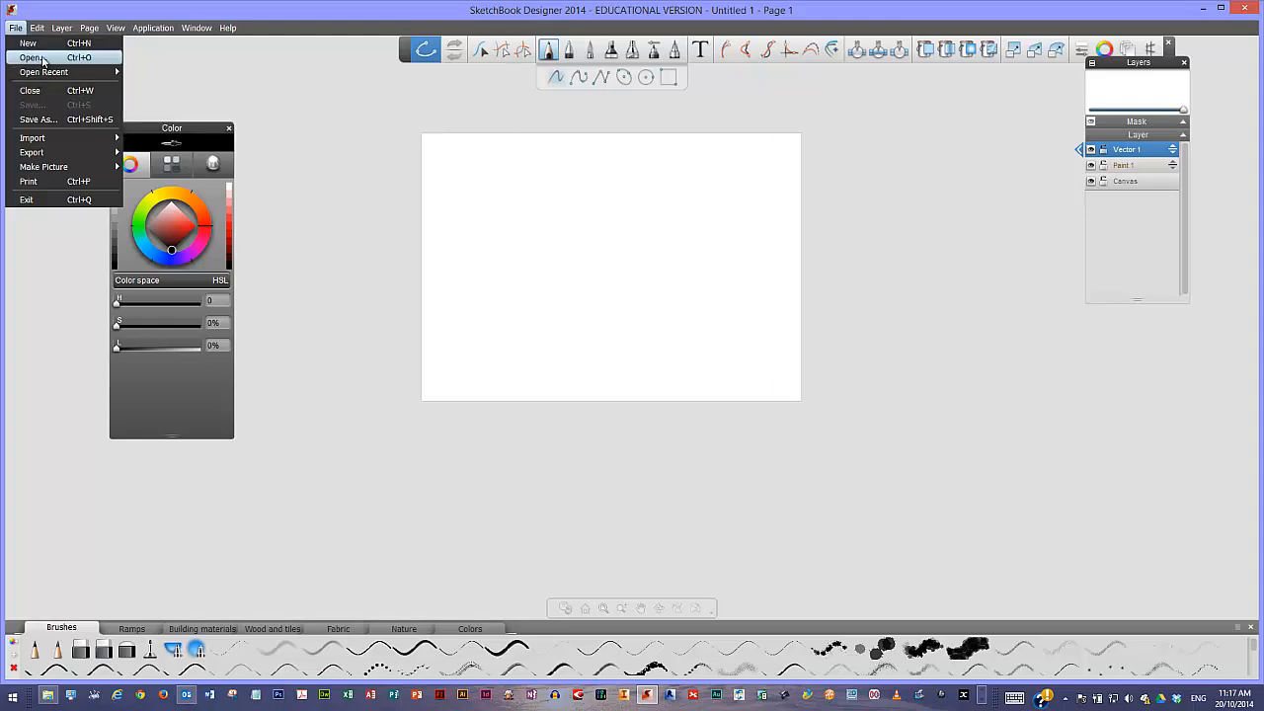
pyautogui.click(31, 58)
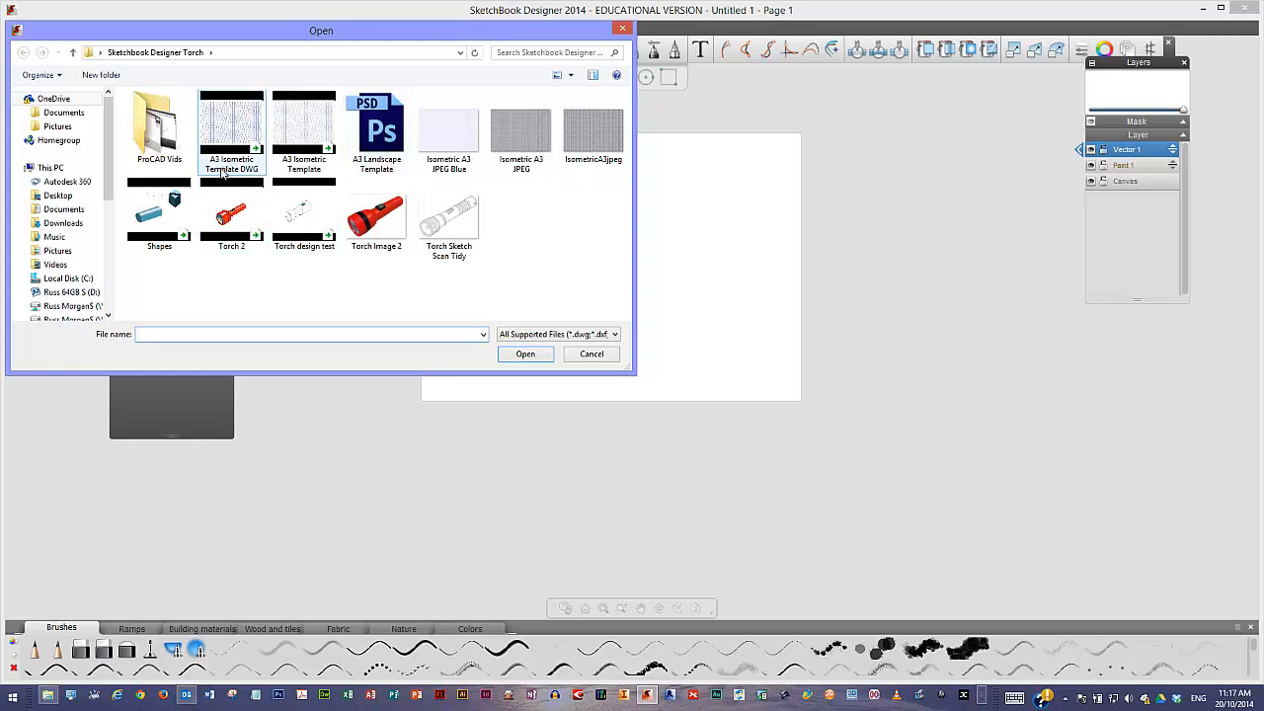
pyautogui.click(237, 130)
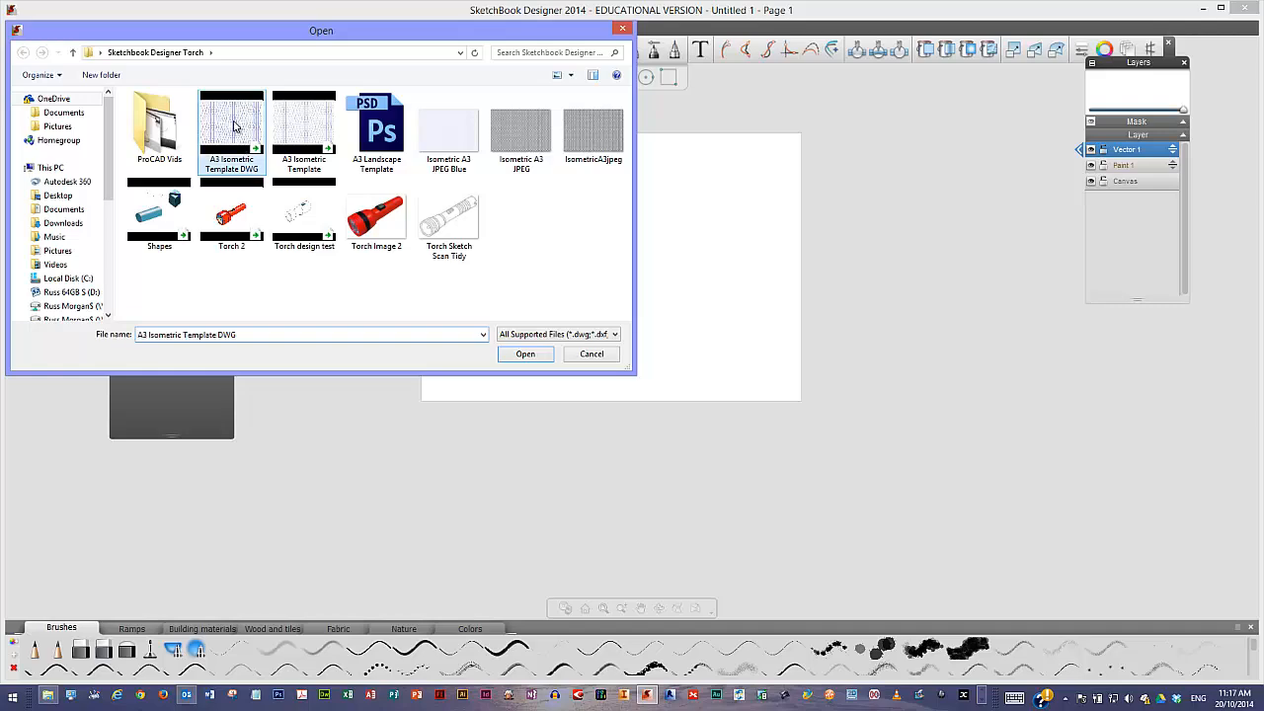
pyautogui.click(524, 353)
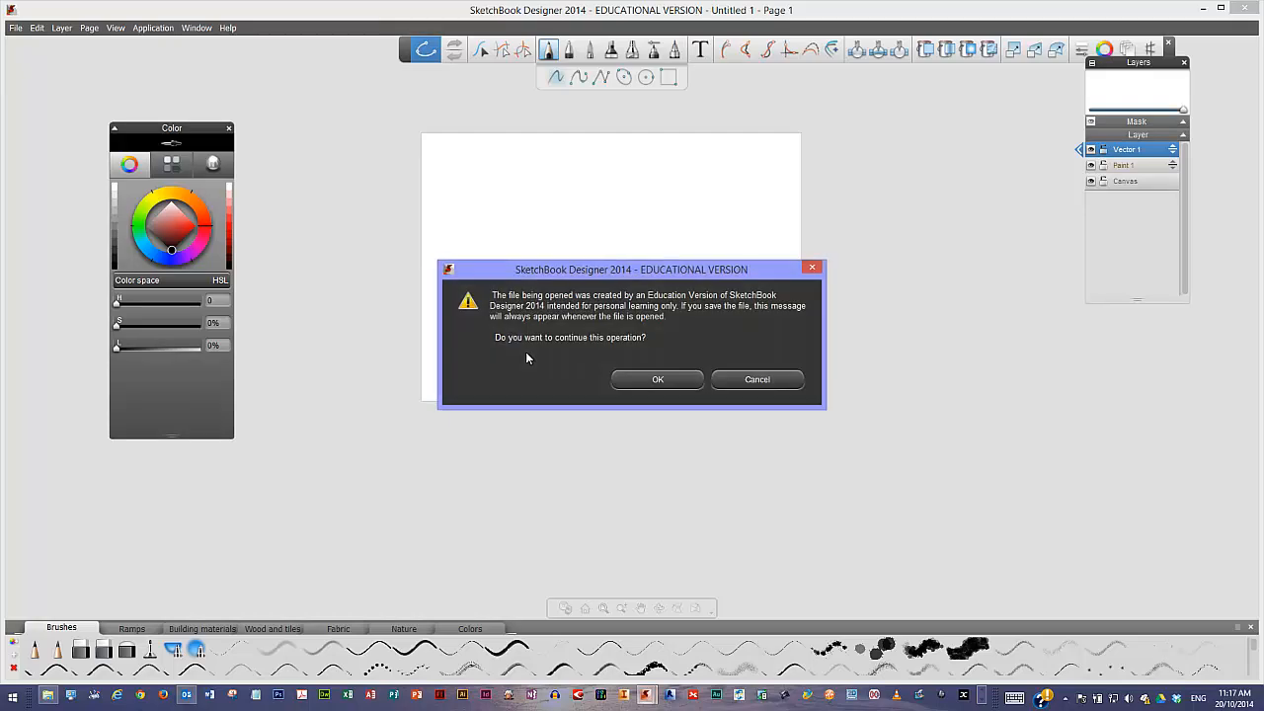
pyautogui.click(657, 380)
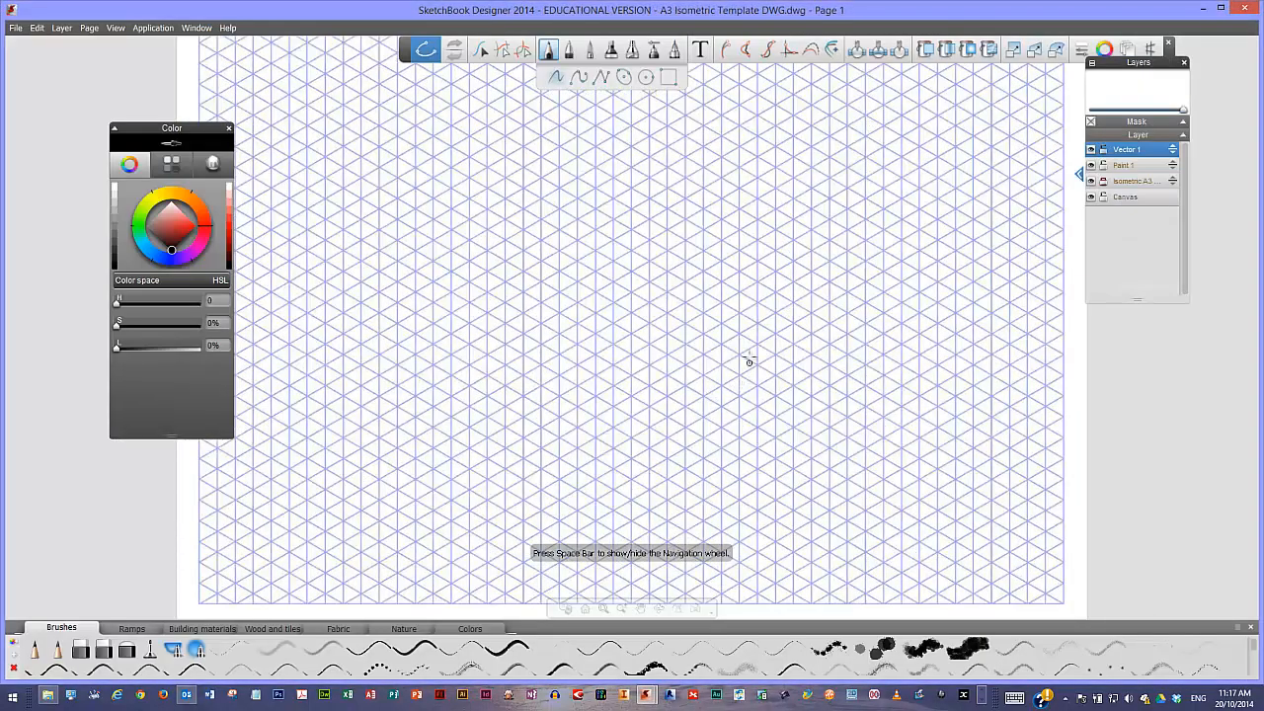
pyautogui.scroll(-2, 750, 355)
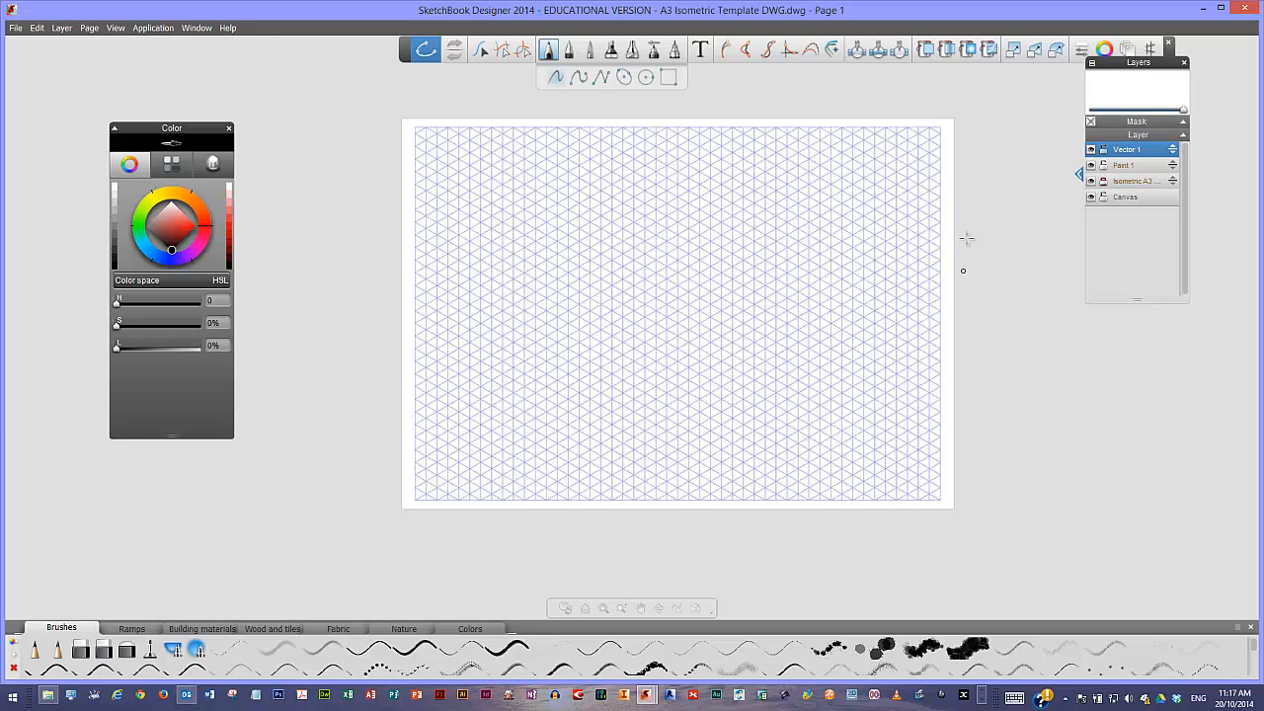
# Hide the drawing toolbar and the Color palette, and place the Layers palette beside the page, clear of the grid
pyautogui.moveTo(1094, 62); pyautogui.dragTo(575, 111)
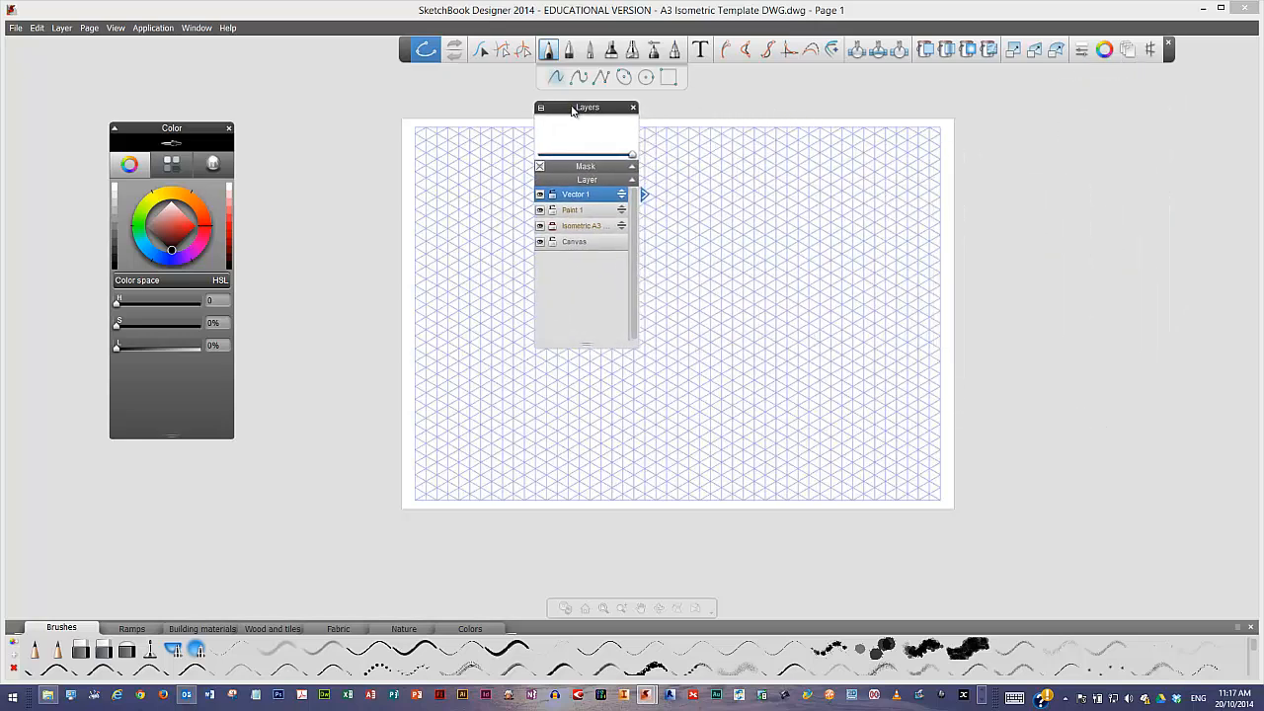
pyautogui.click(1168, 41)
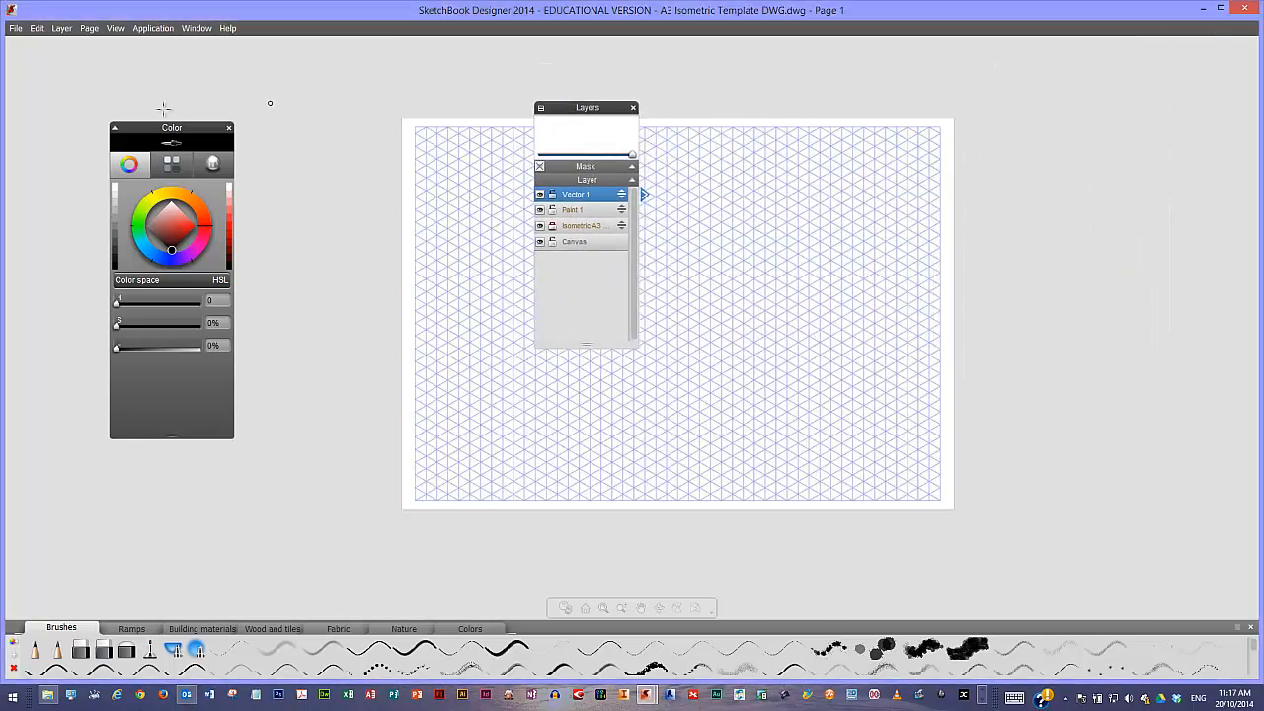
pyautogui.click(225, 130)
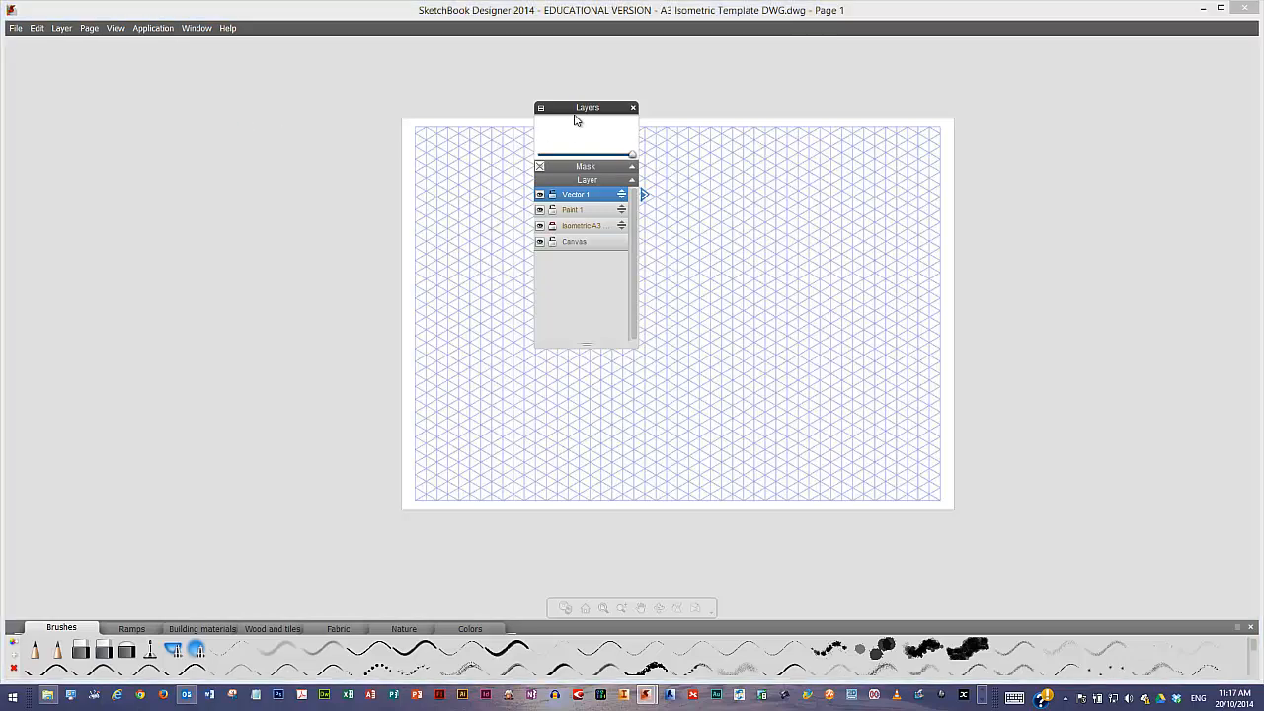
pyautogui.moveTo(576, 116); pyautogui.dragTo(317, 118)
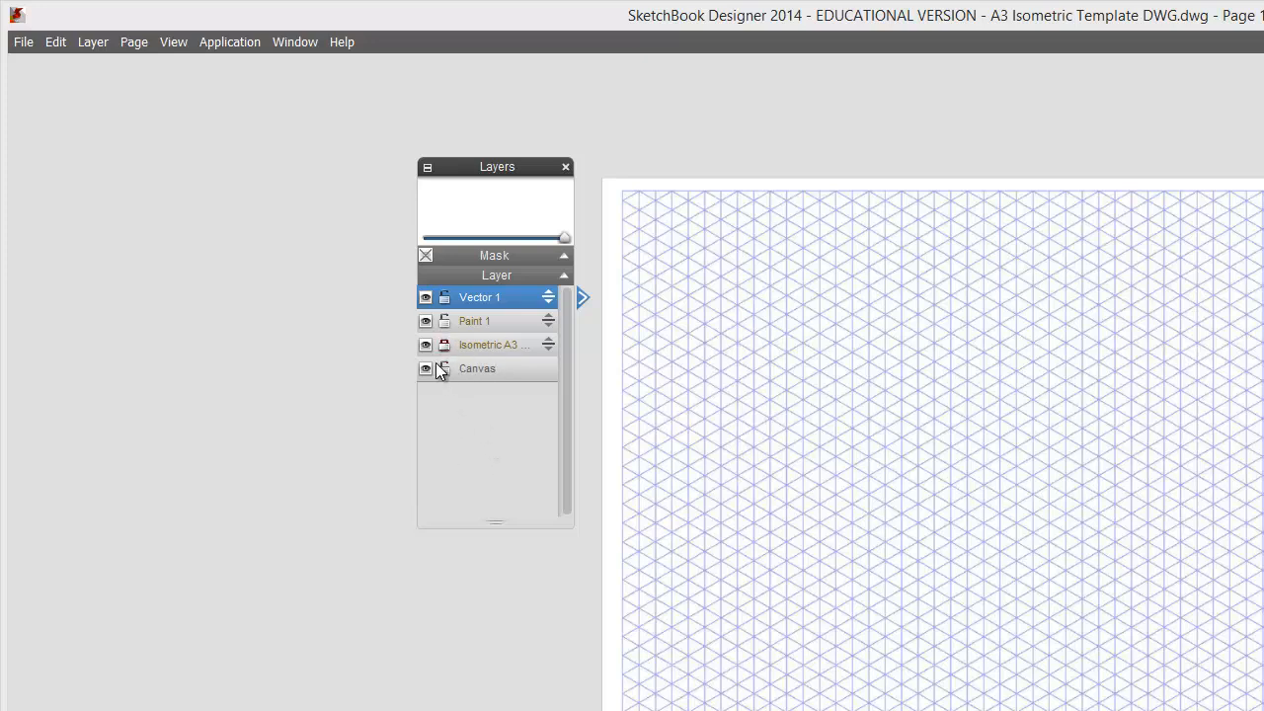
# Toggle the Isometric A3 layer's visibility off and on, and alternate the active layer between Paint 1 and Vector 1, ending on Paint 1
pyautogui.click(425, 345)
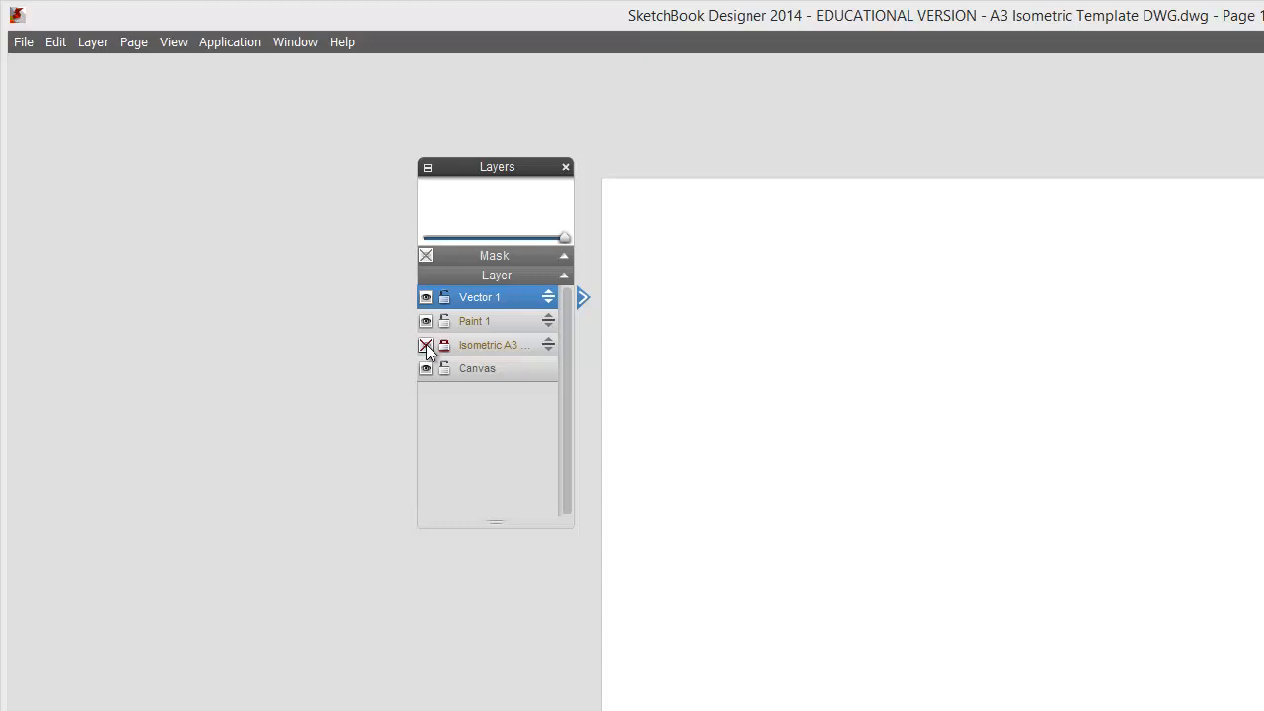
pyautogui.click(426, 345)
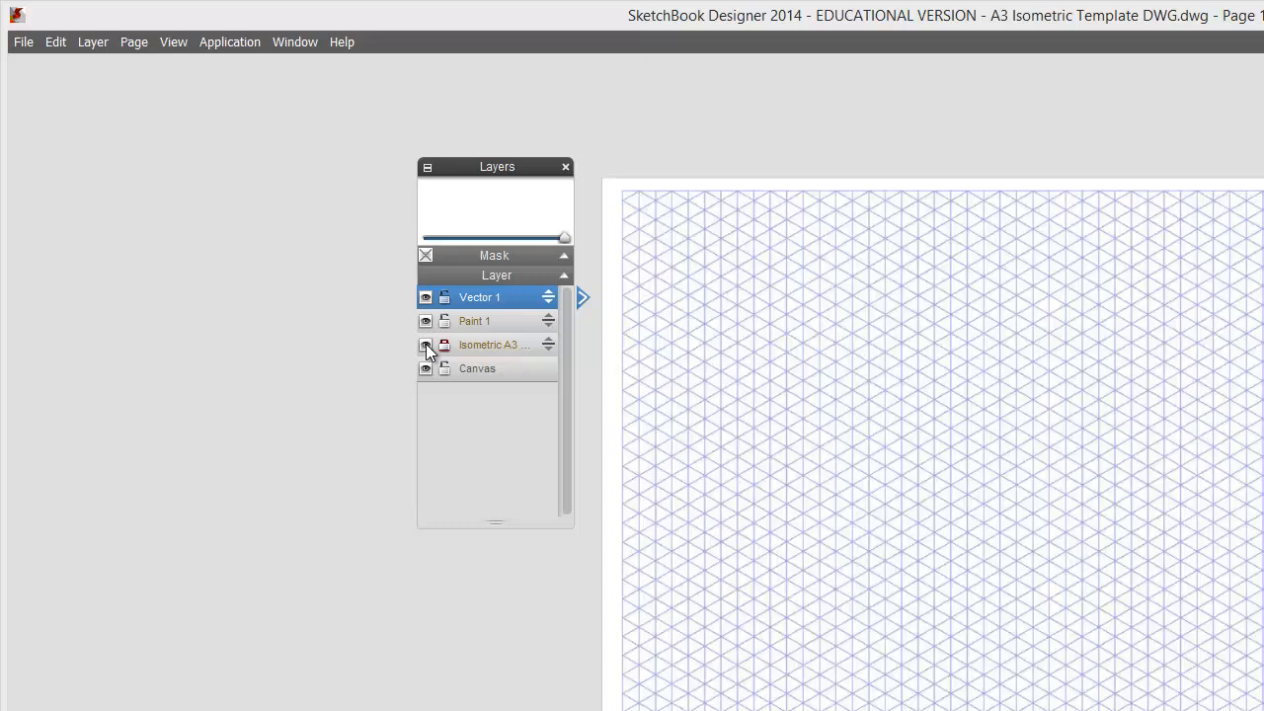
pyautogui.click(482, 321)
pyautogui.click(481, 297)
pyautogui.click(483, 321)
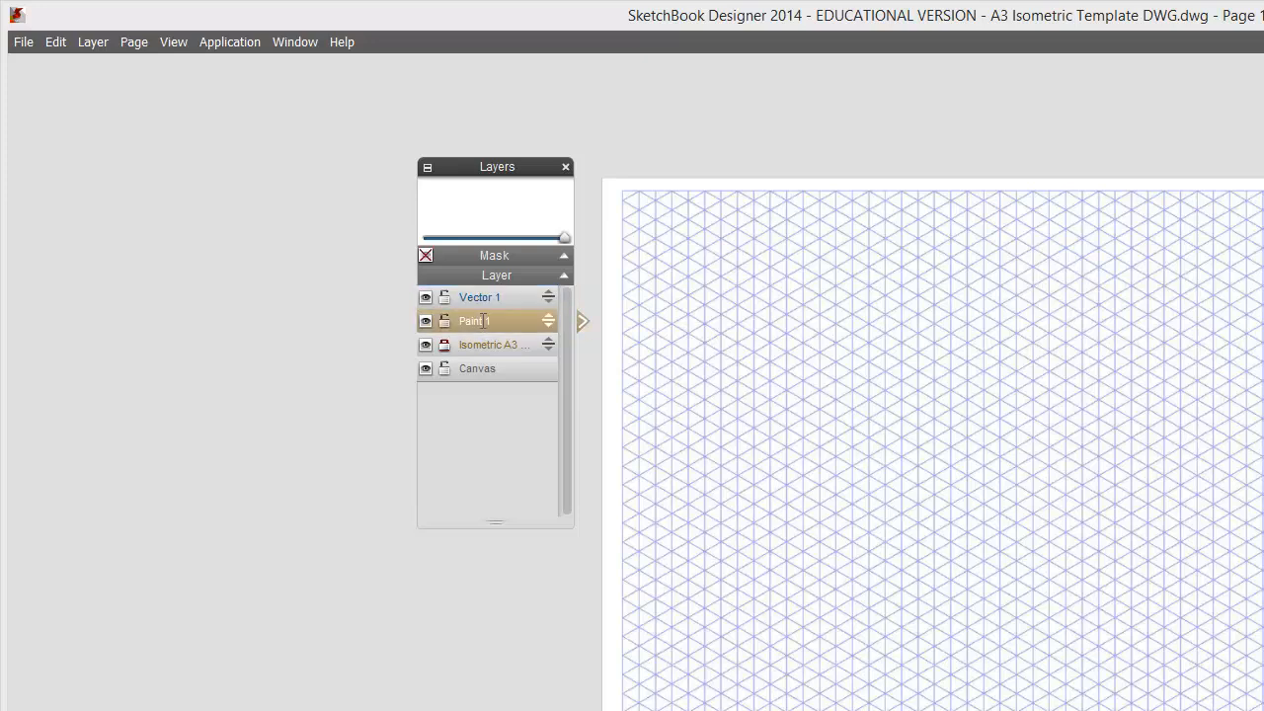
pyautogui.click(483, 297)
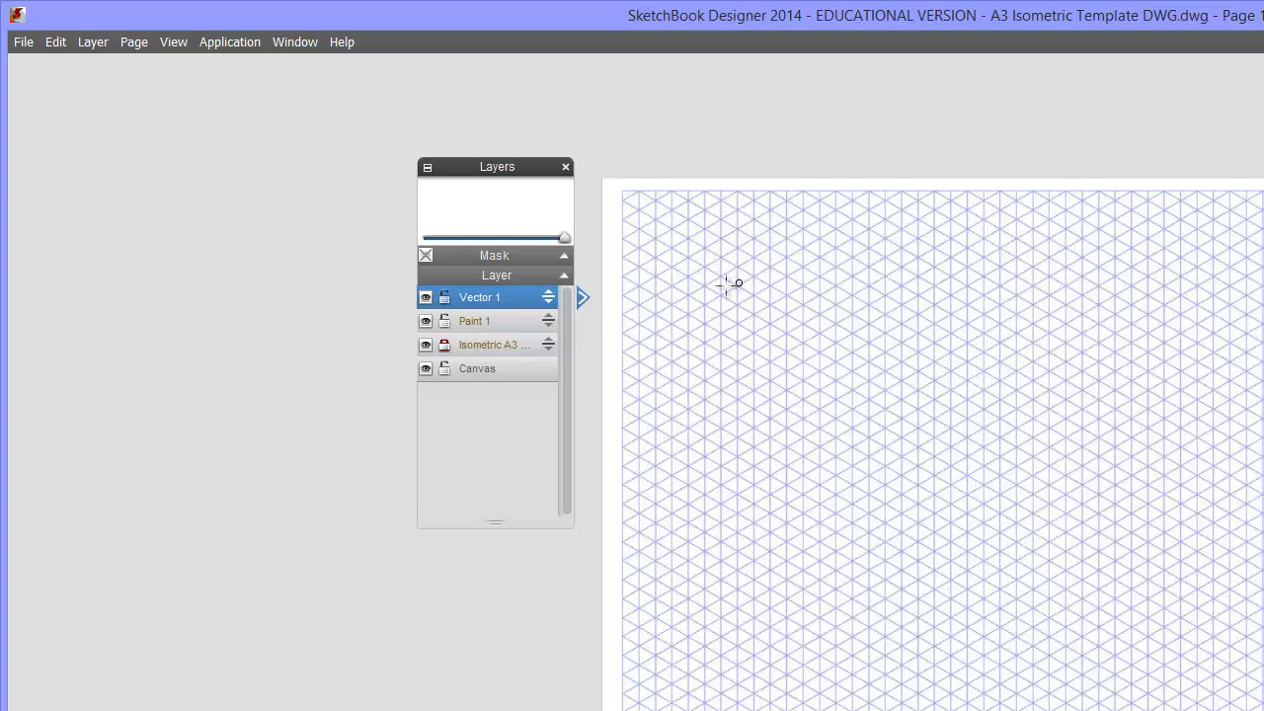
pyautogui.click(482, 319)
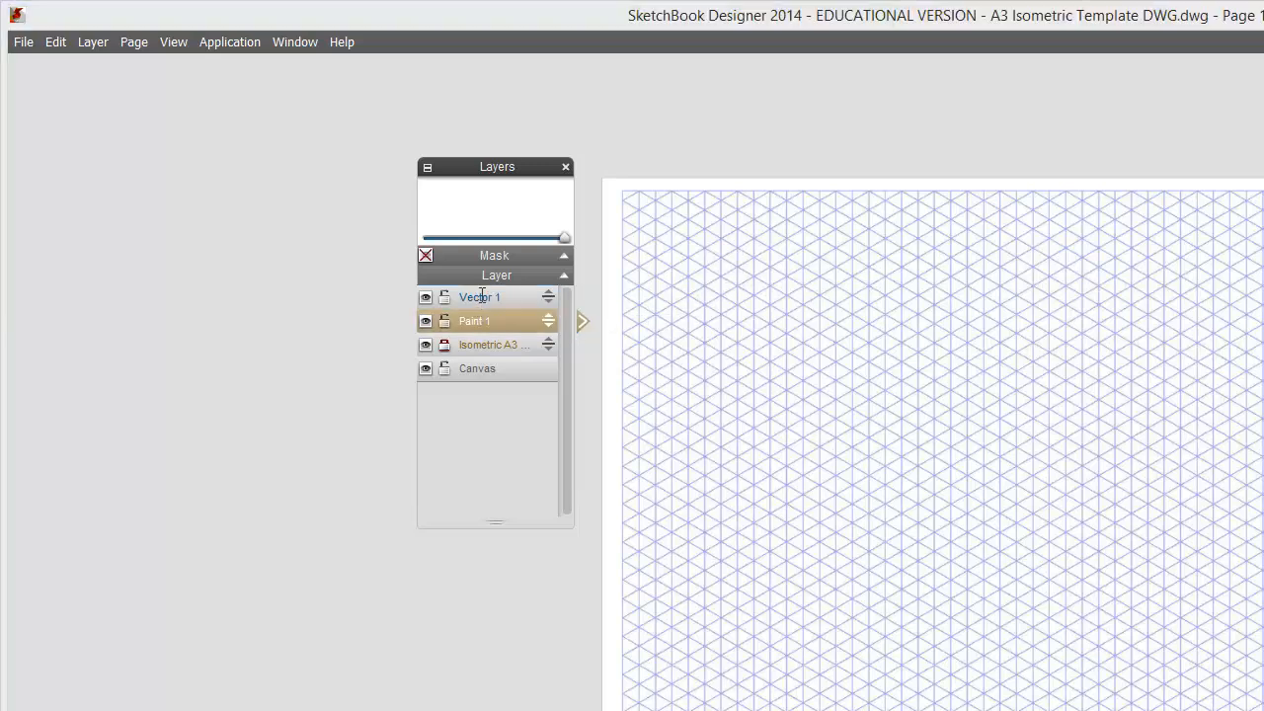
pyautogui.click(481, 296)
pyautogui.click(475, 323)
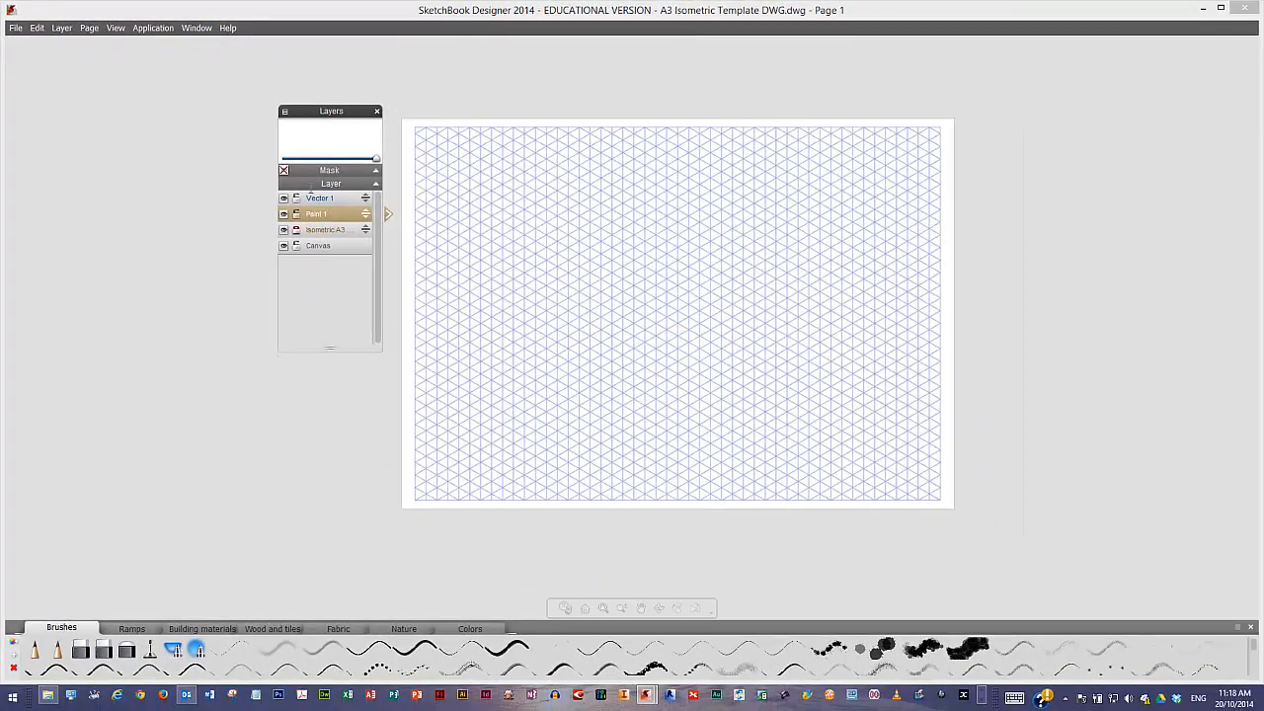
# Show the drawing toolbar again and place it just above the page
pyautogui.click(196, 28)
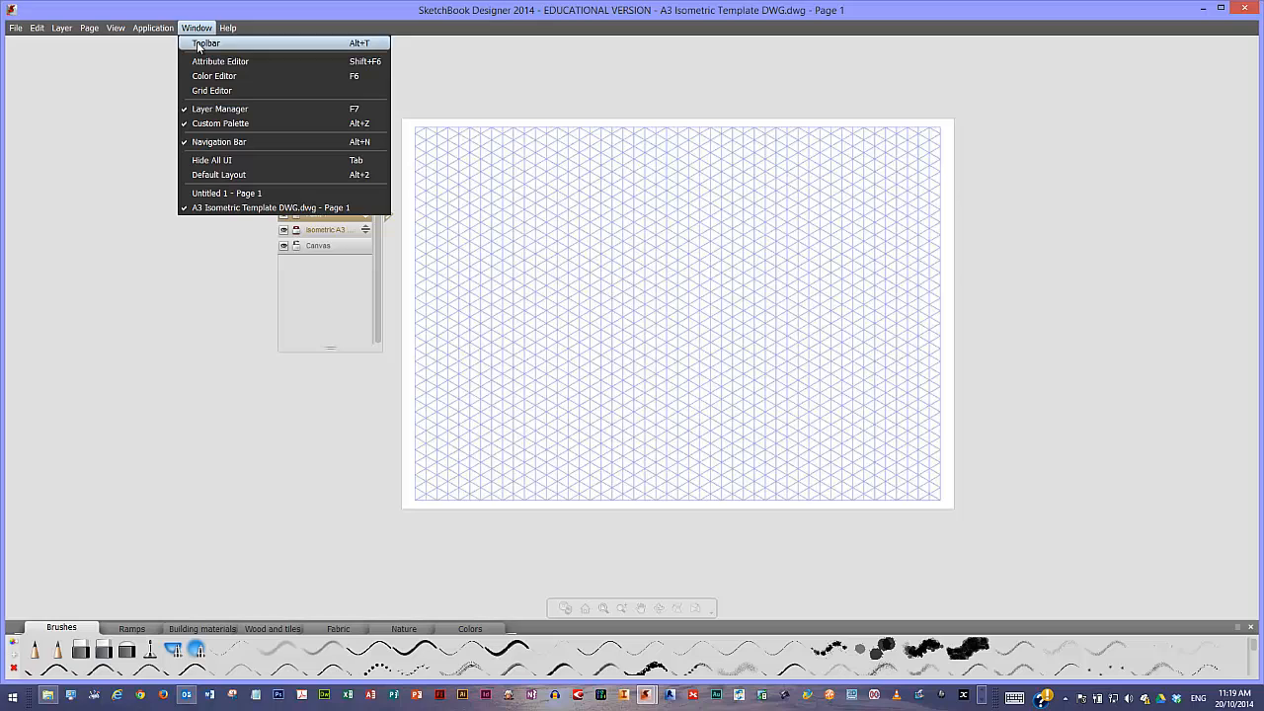
pyautogui.click(199, 44)
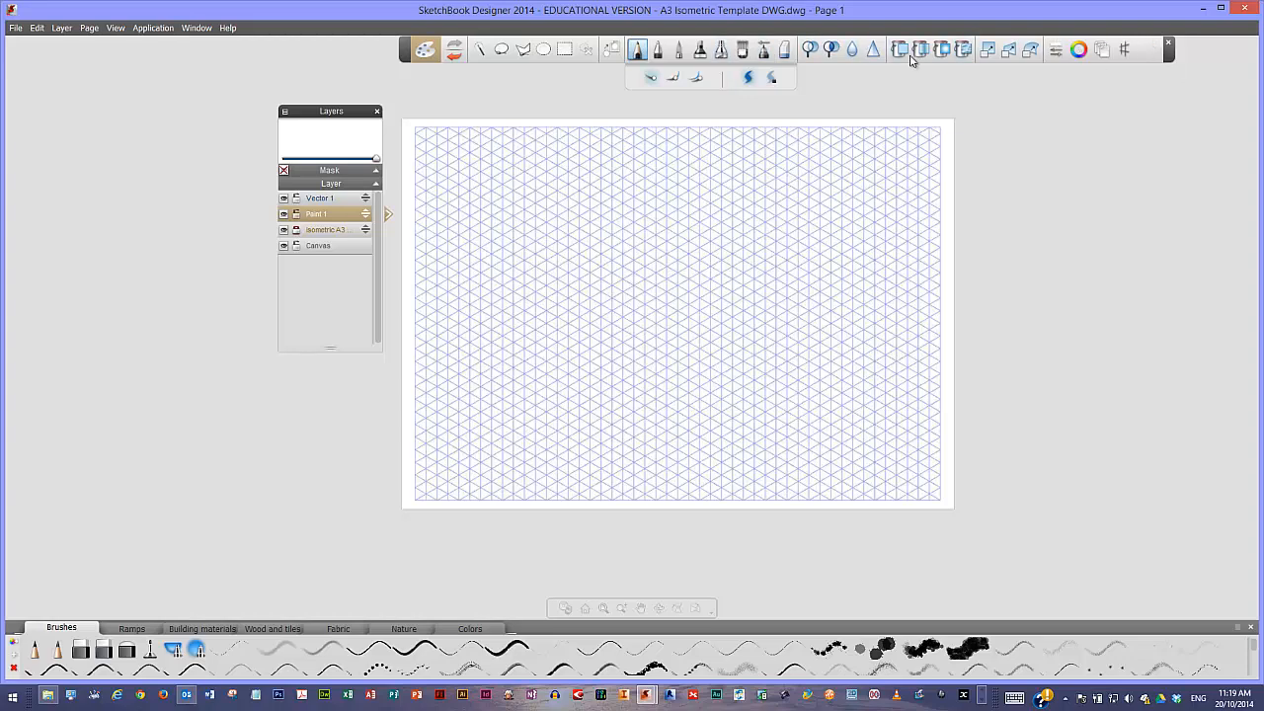
pyautogui.moveTo(406, 50); pyautogui.dragTo(339, 60)
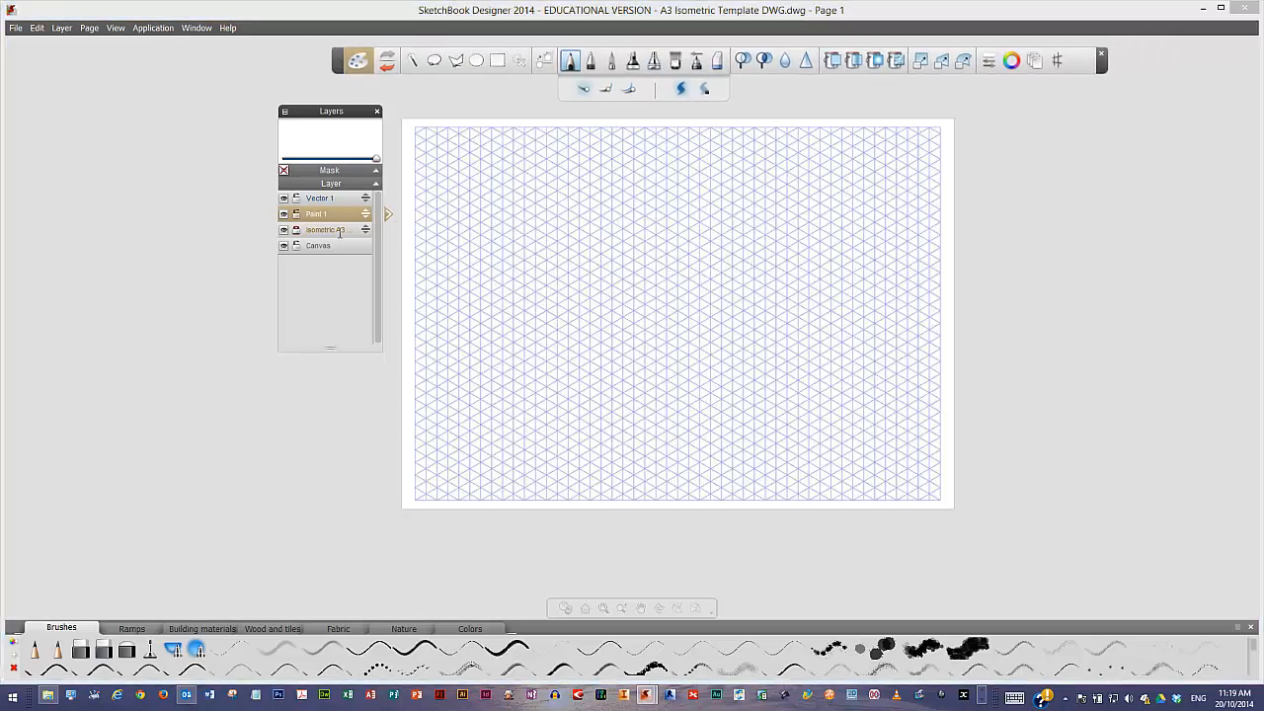
# Alternate the active layer between Vector 1 and Paint 1 to compare their tool sets, ending on Paint 1
pyautogui.click(317, 199)
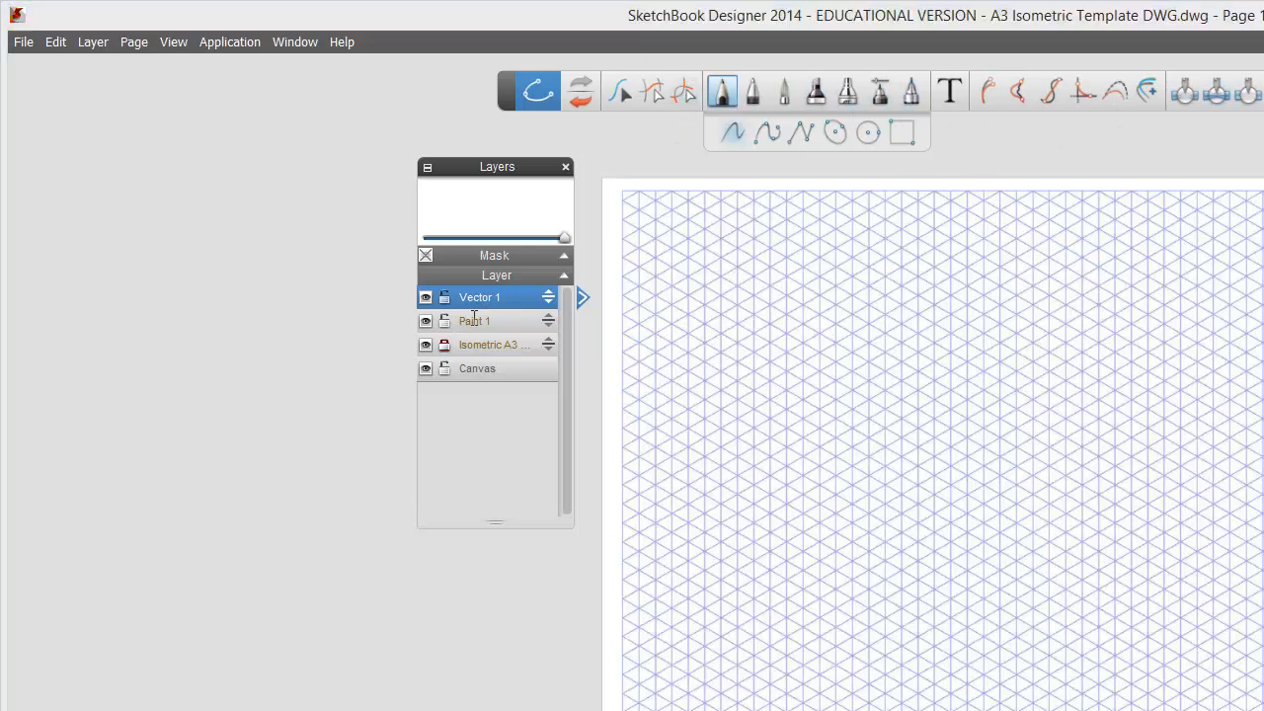
pyautogui.click(474, 318)
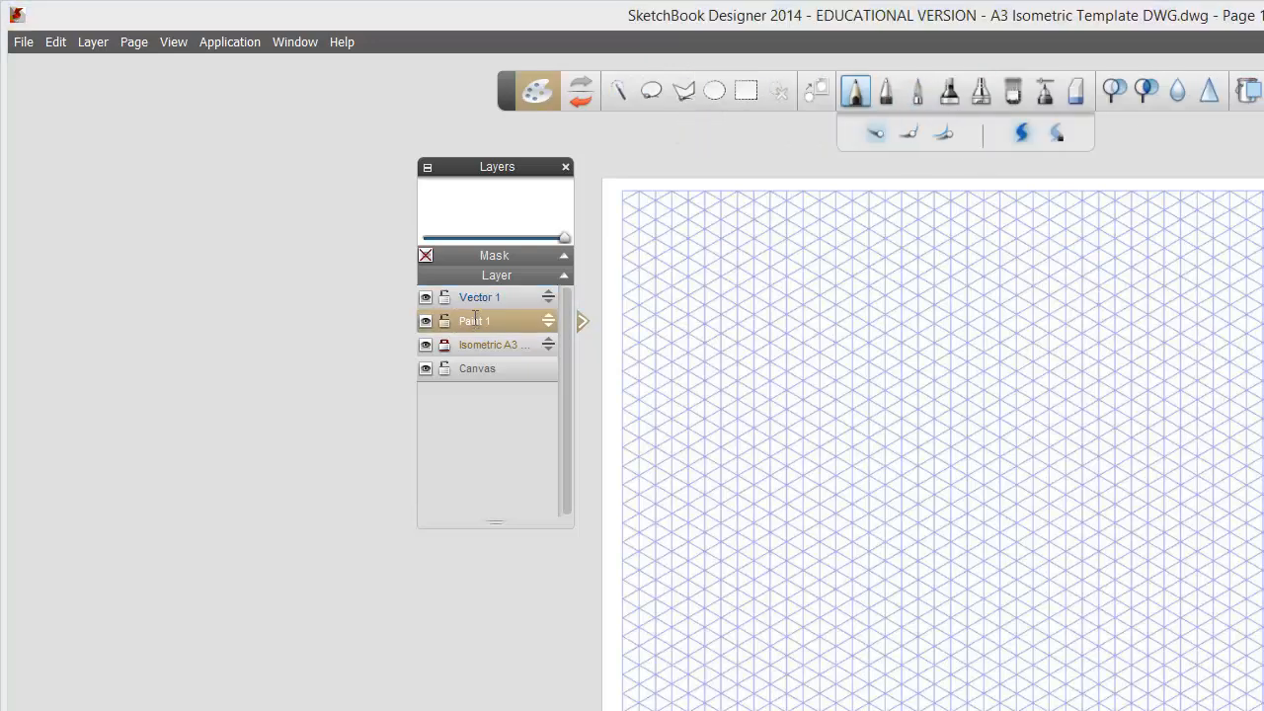
pyautogui.click(477, 298)
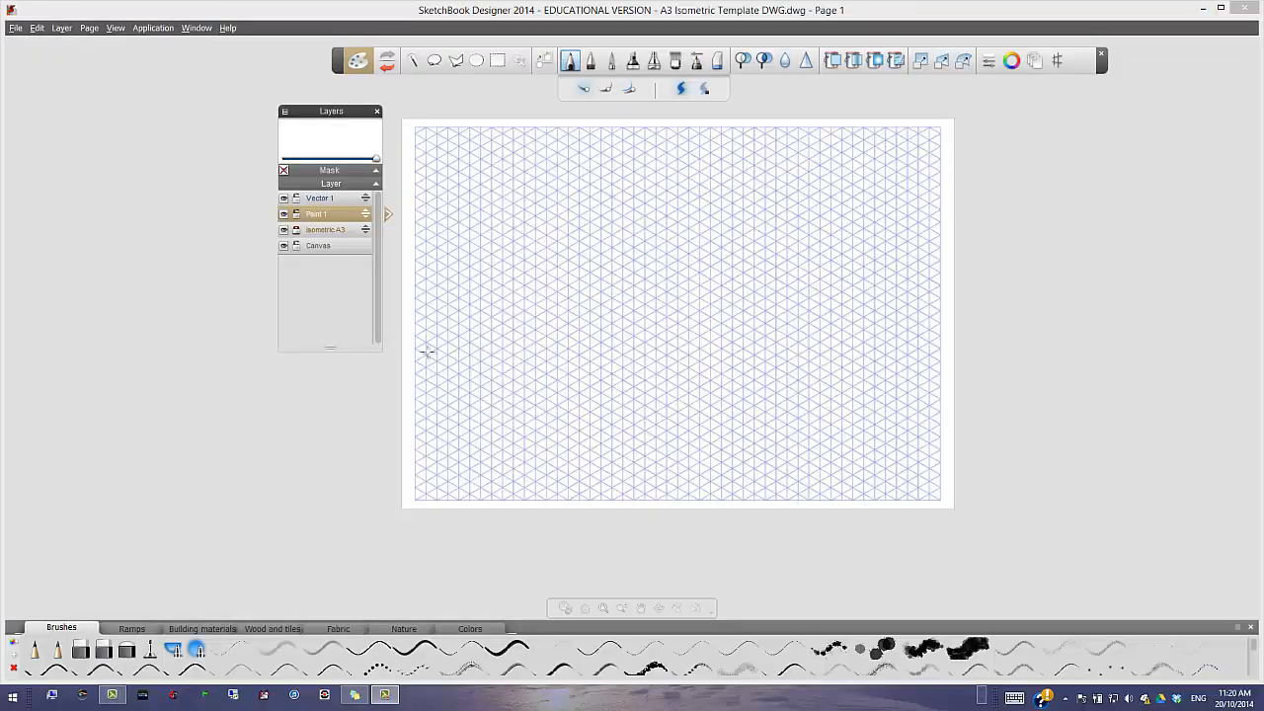
pyautogui.click(471, 321)
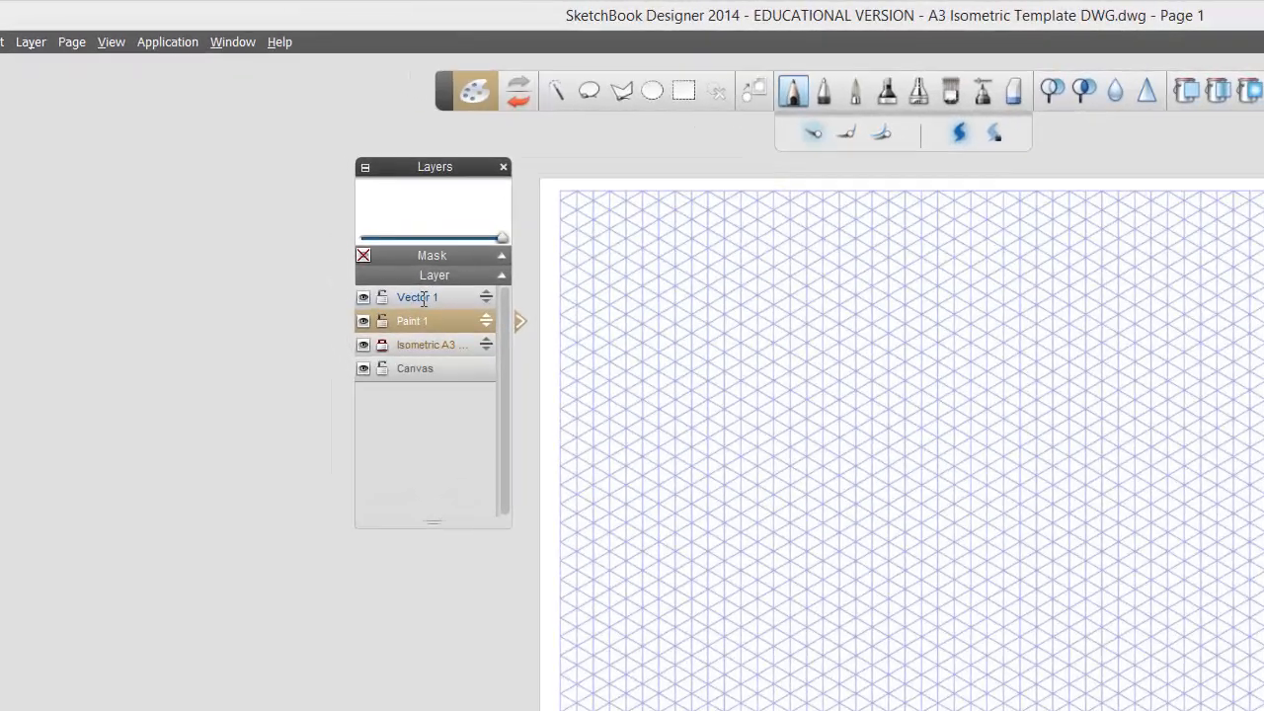
pyautogui.click(424, 298)
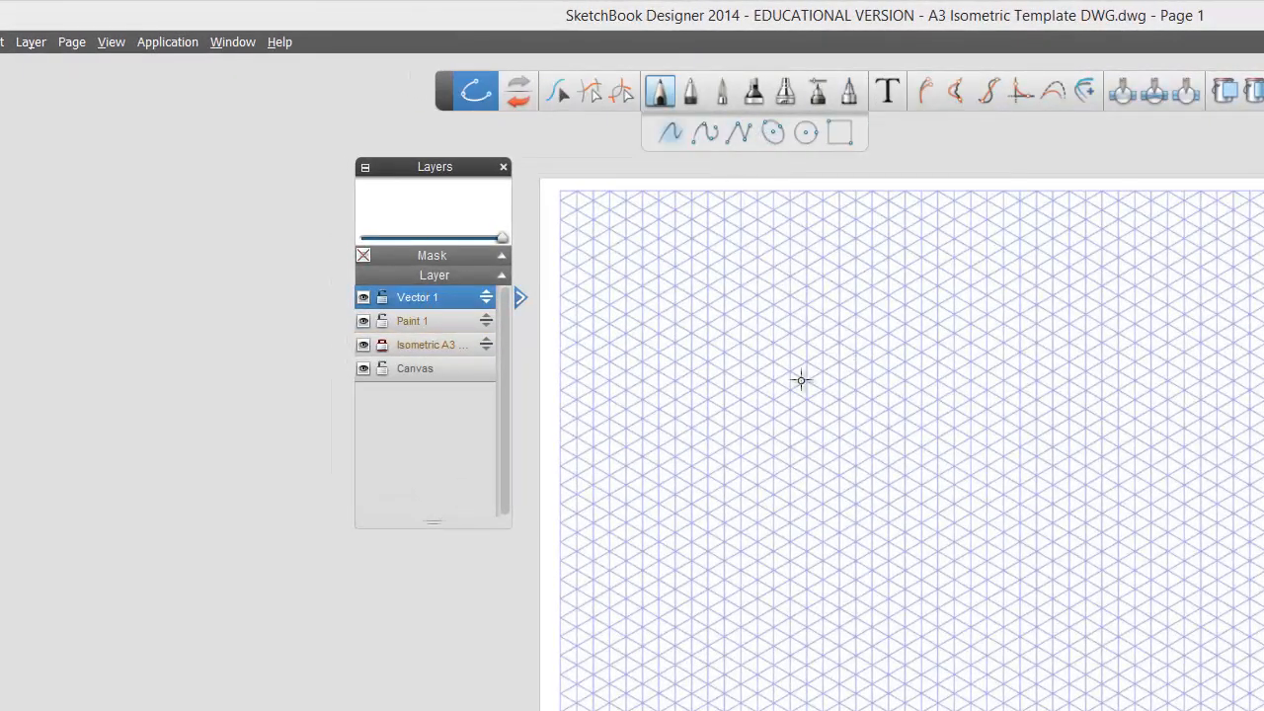
pyautogui.click(408, 316)
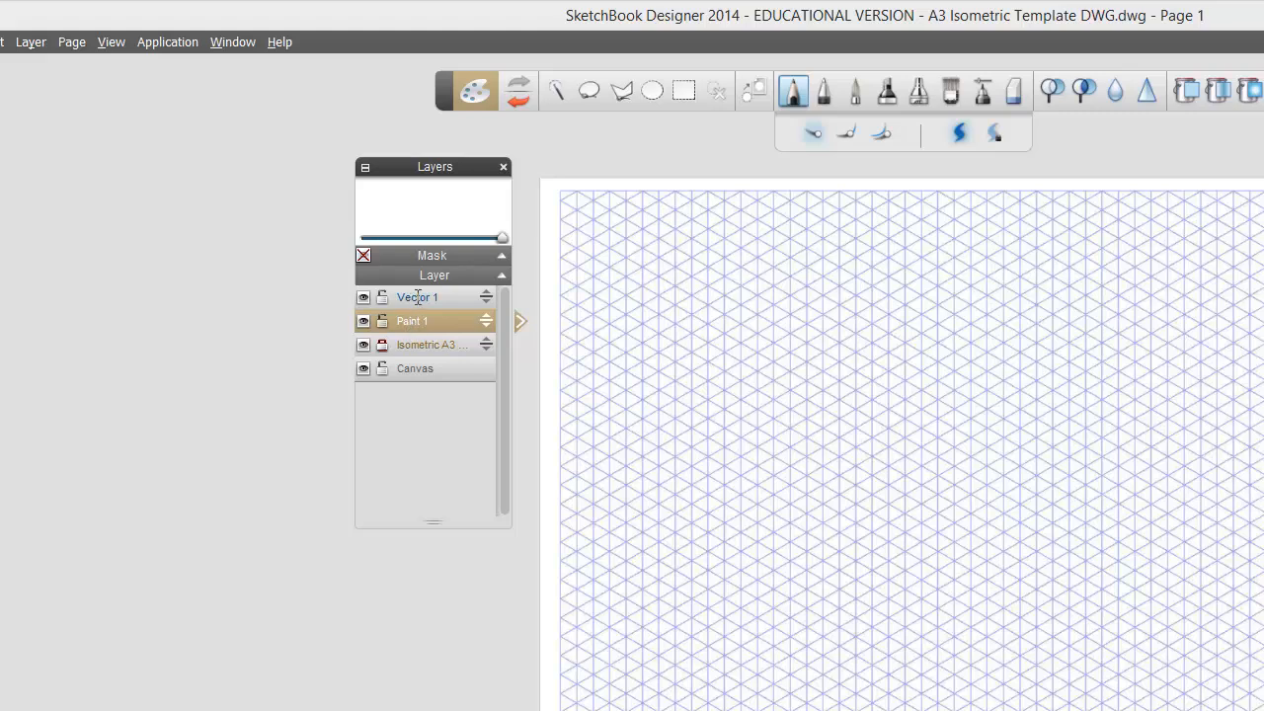
pyautogui.click(417, 297)
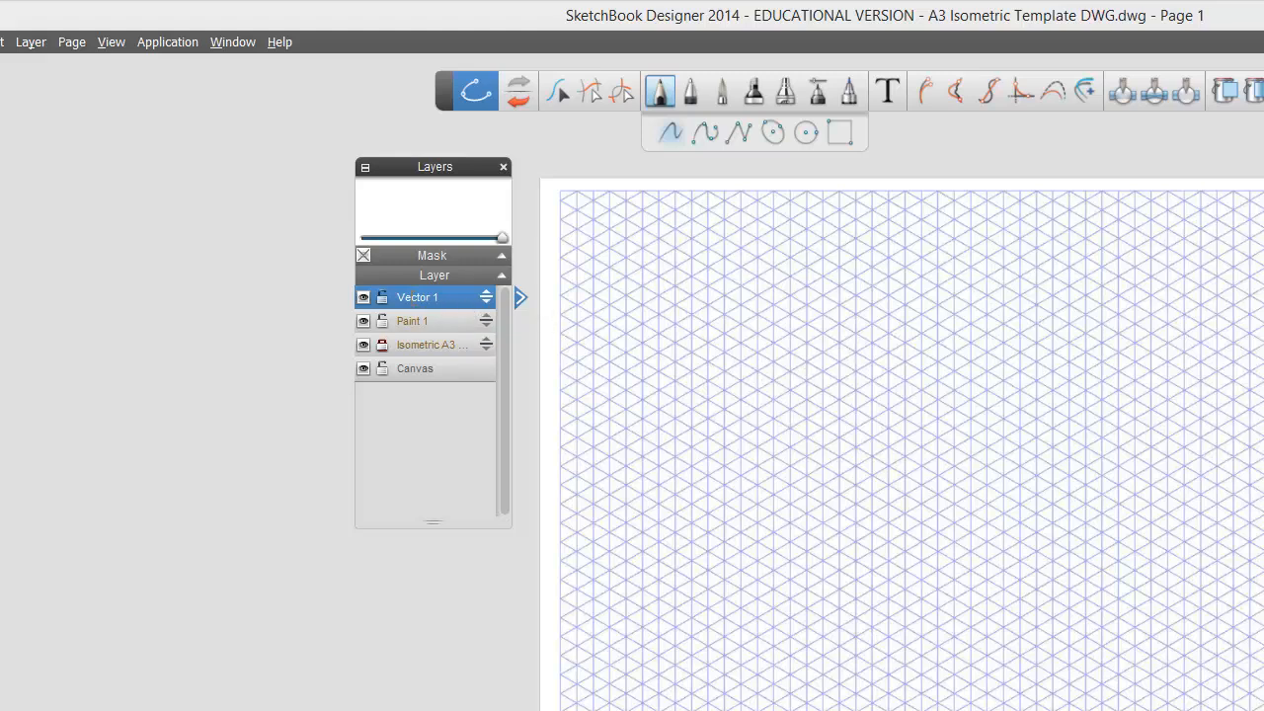
pyautogui.click(415, 321)
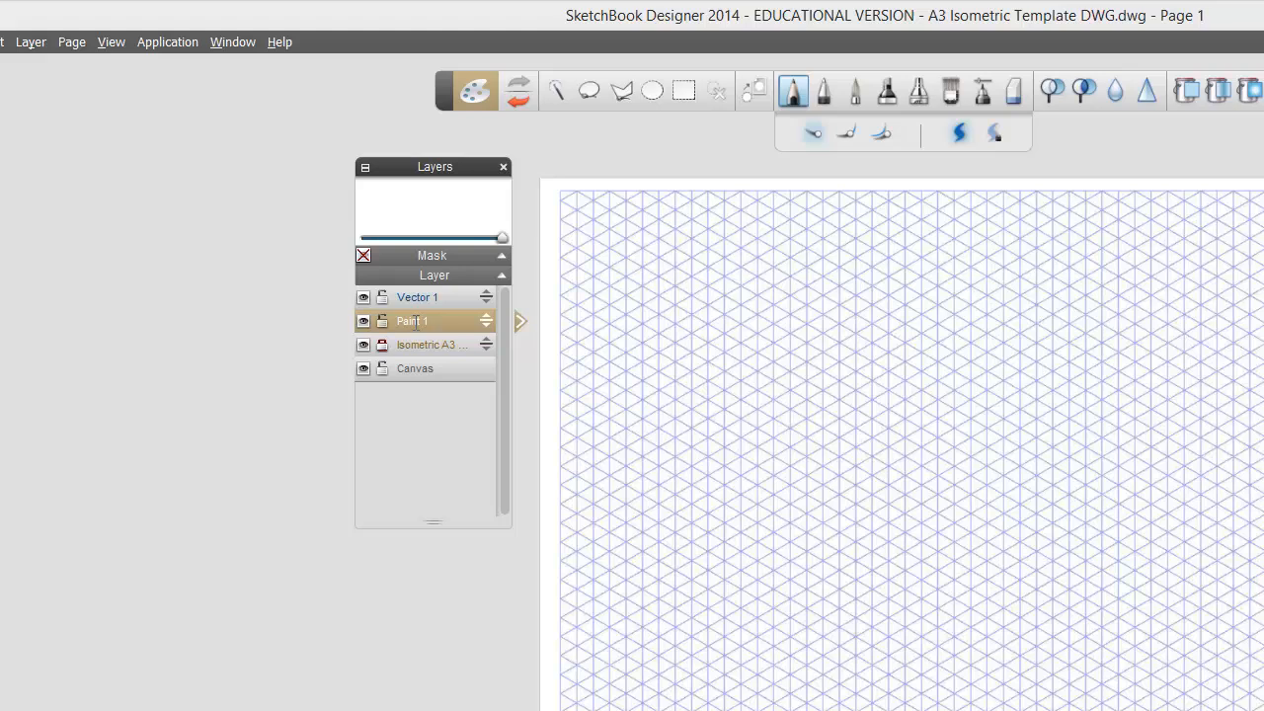
# Examine the Paint 1 layer's opacity, blend and color adjustment settings, and make Vector 1 the active layer
pyautogui.click(521, 319)
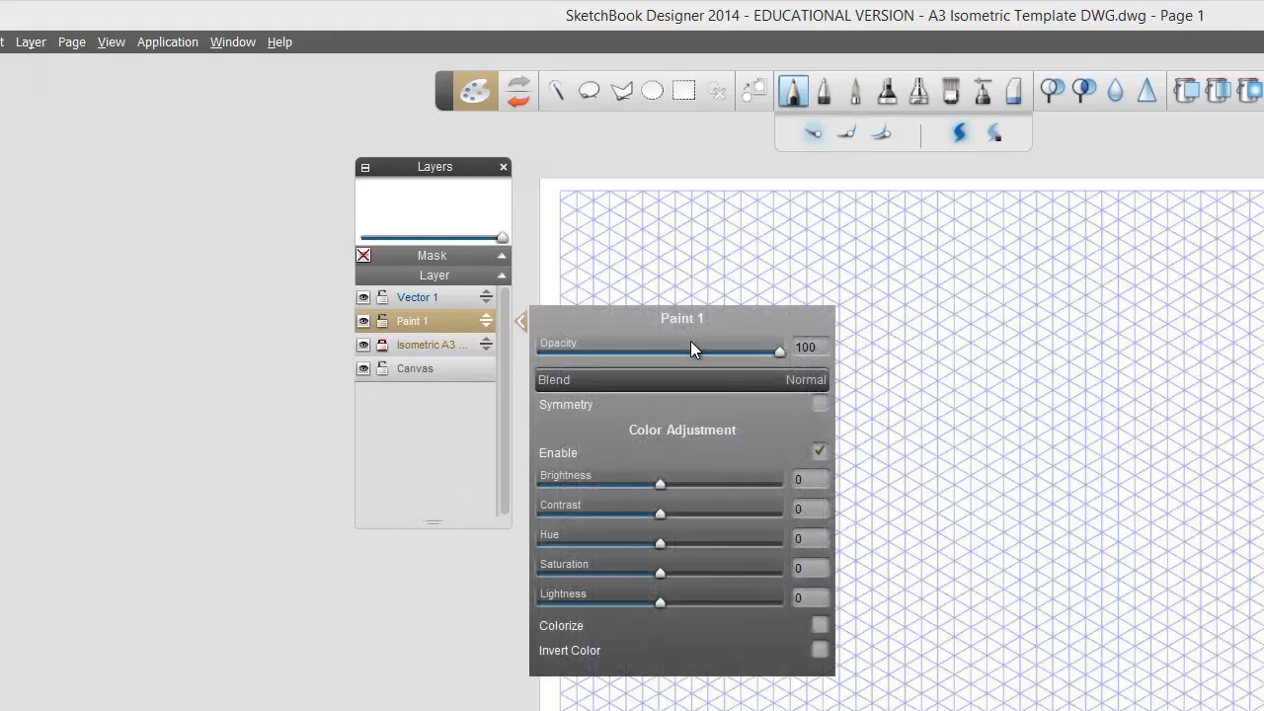
pyautogui.moveTo(780, 353)
pyautogui.mouseDown()
pyautogui.moveTo(608, 354)
pyautogui.moveTo(745, 354)
pyautogui.moveTo(772, 369)
pyautogui.mouseUp()
pyautogui.click(419, 297)
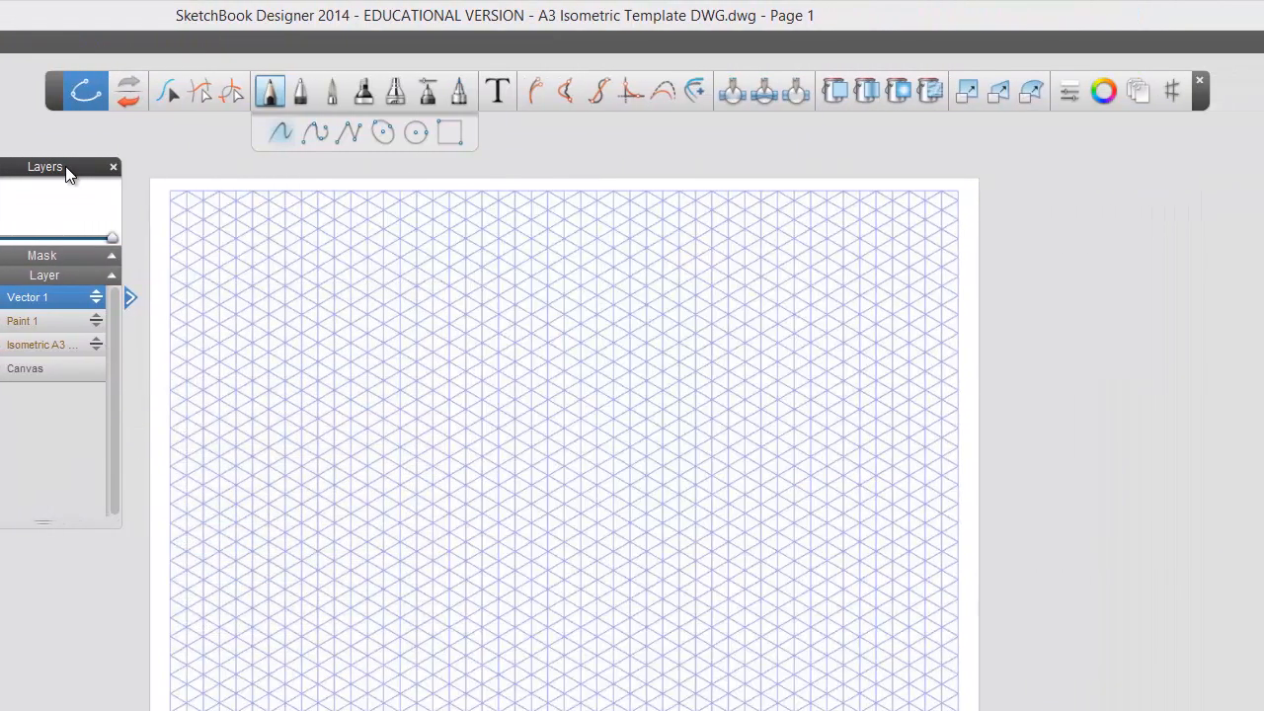
# Move the Layers palette to the opposite side of the page and view the Vector 1 layer's radial commands
pyautogui.moveTo(67, 173); pyautogui.dragTo(1151, 168)
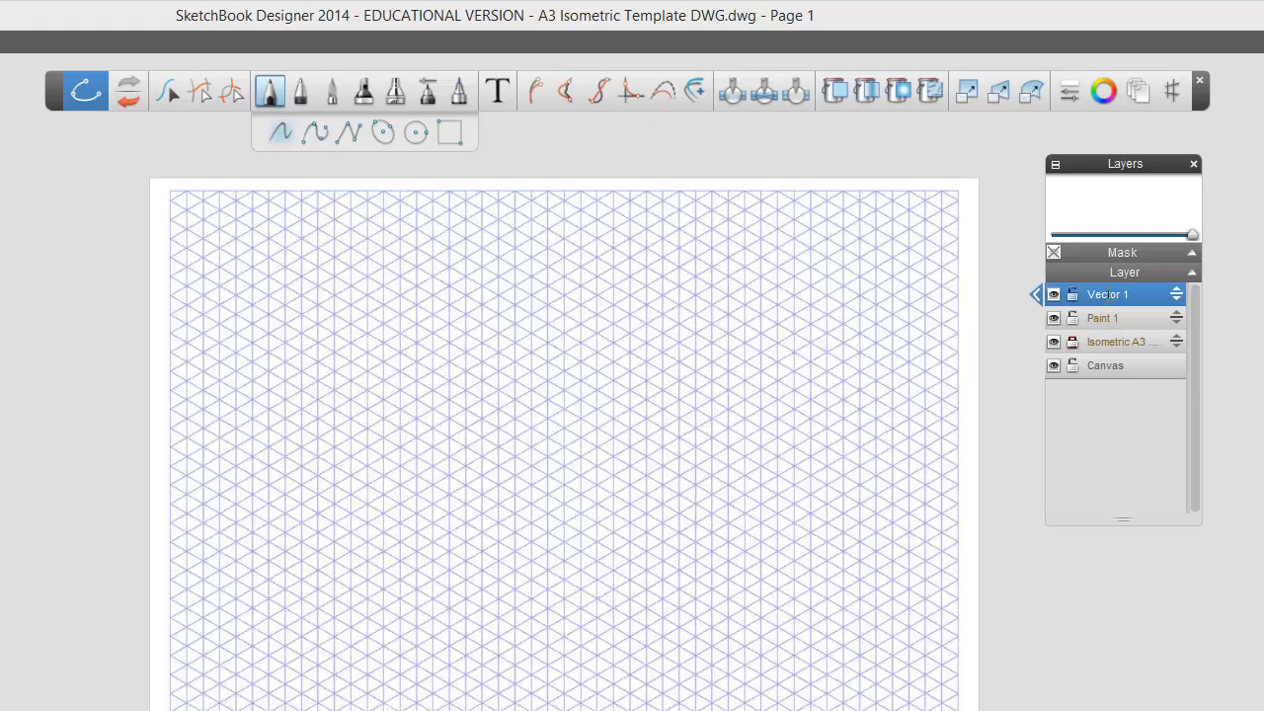
pyautogui.click(1108, 295)
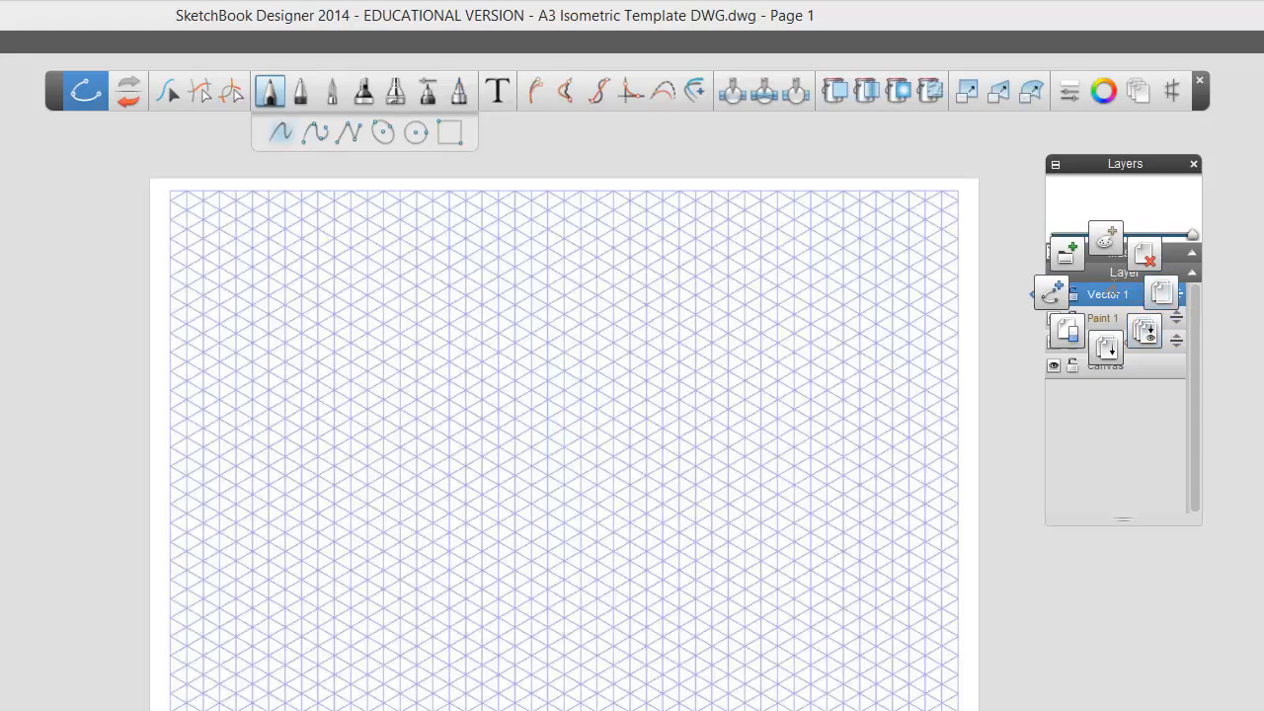
pyautogui.click(1114, 317)
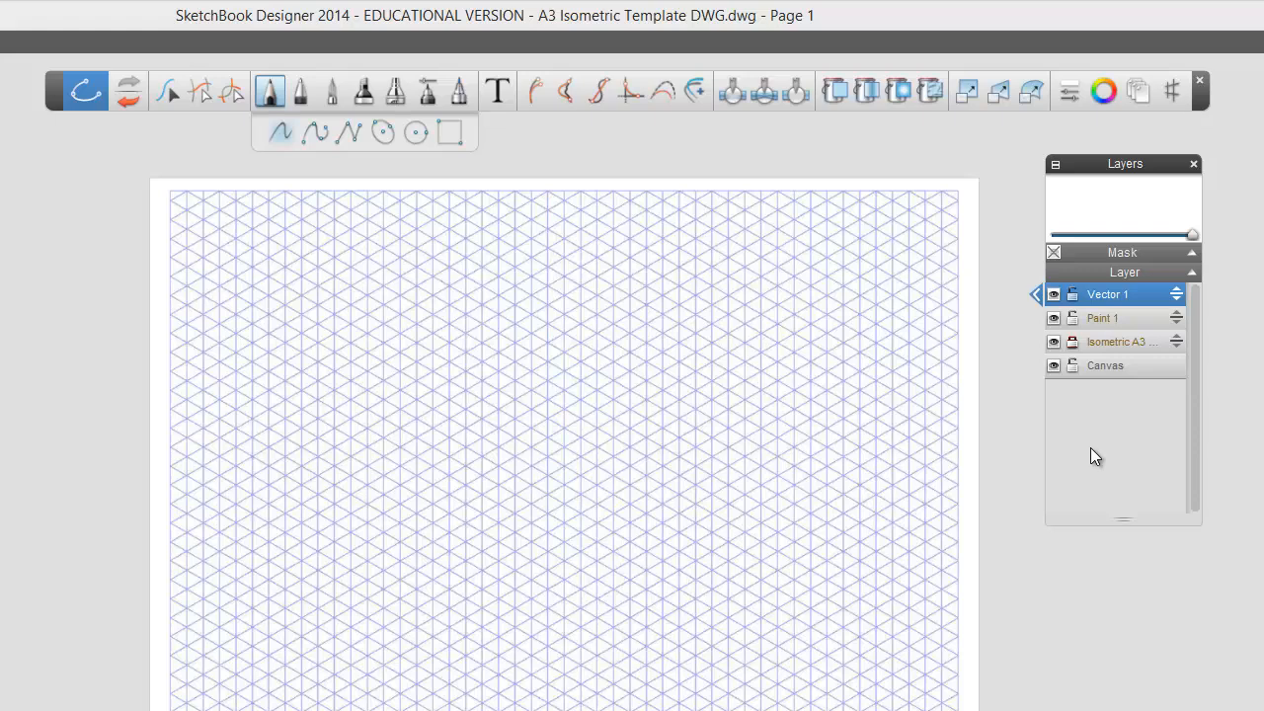
# Rename the Paint 1 layer as Sketch
pyautogui.click(1102, 317)
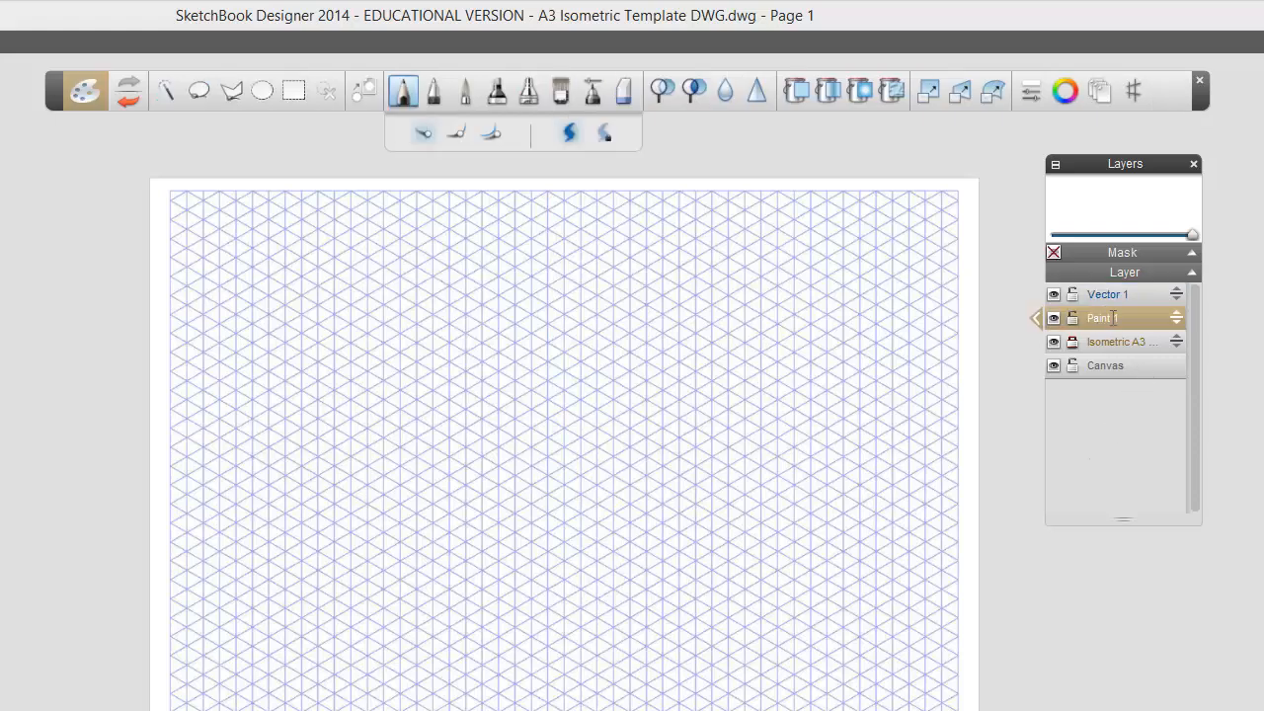
pyautogui.doubleClick(1113, 317)
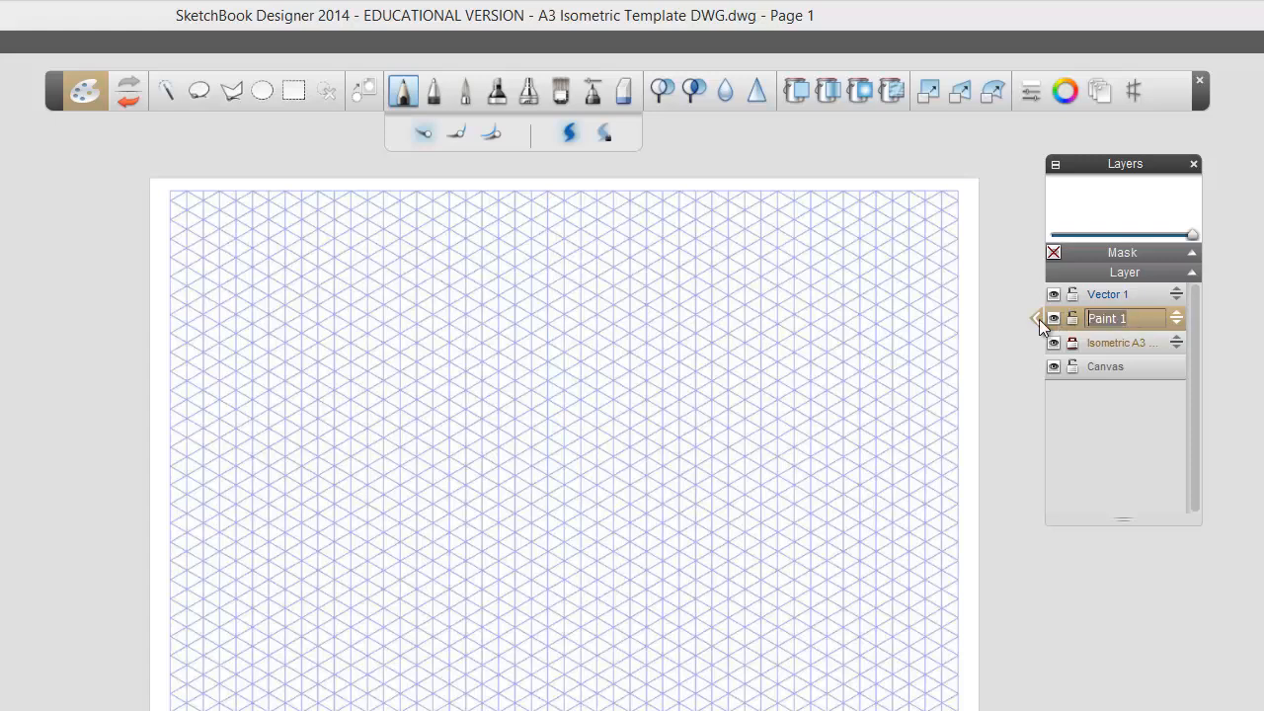
pyautogui.write('Sketch')
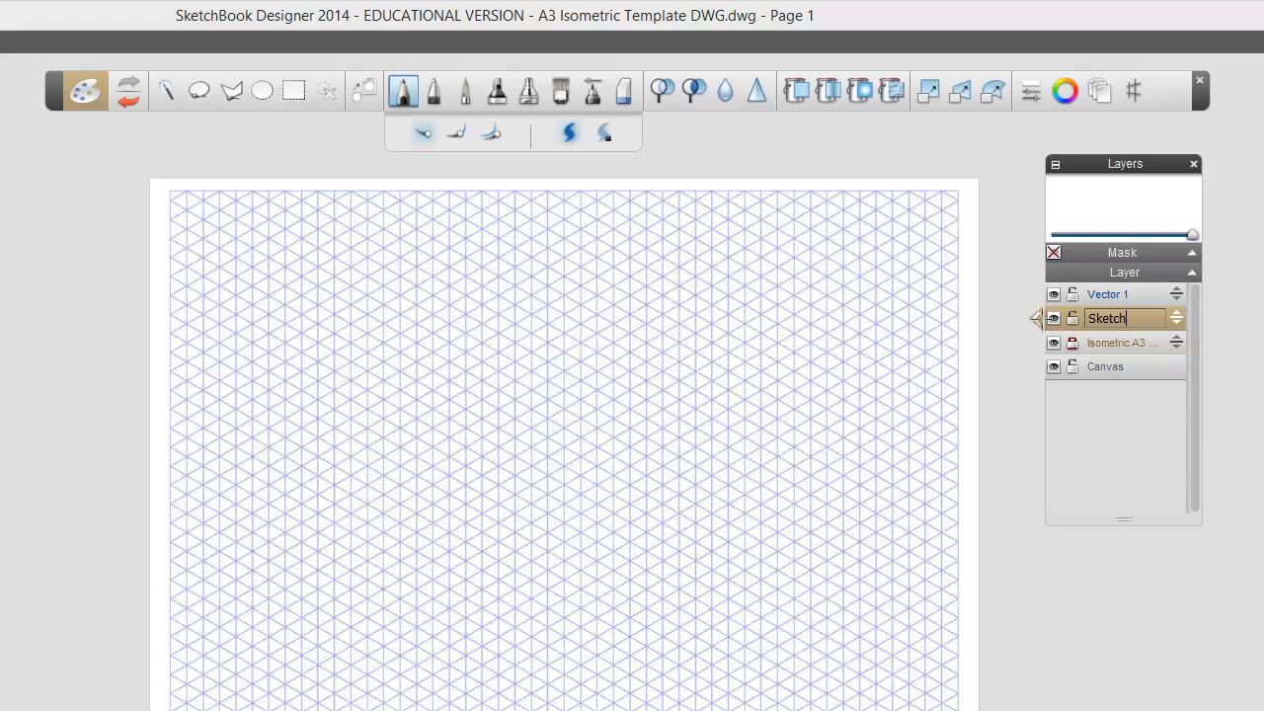
# Rename the Vector 1 layer as Finished Vectors and lock it, with Sketch as the active layer
pyautogui.click(1096, 294)
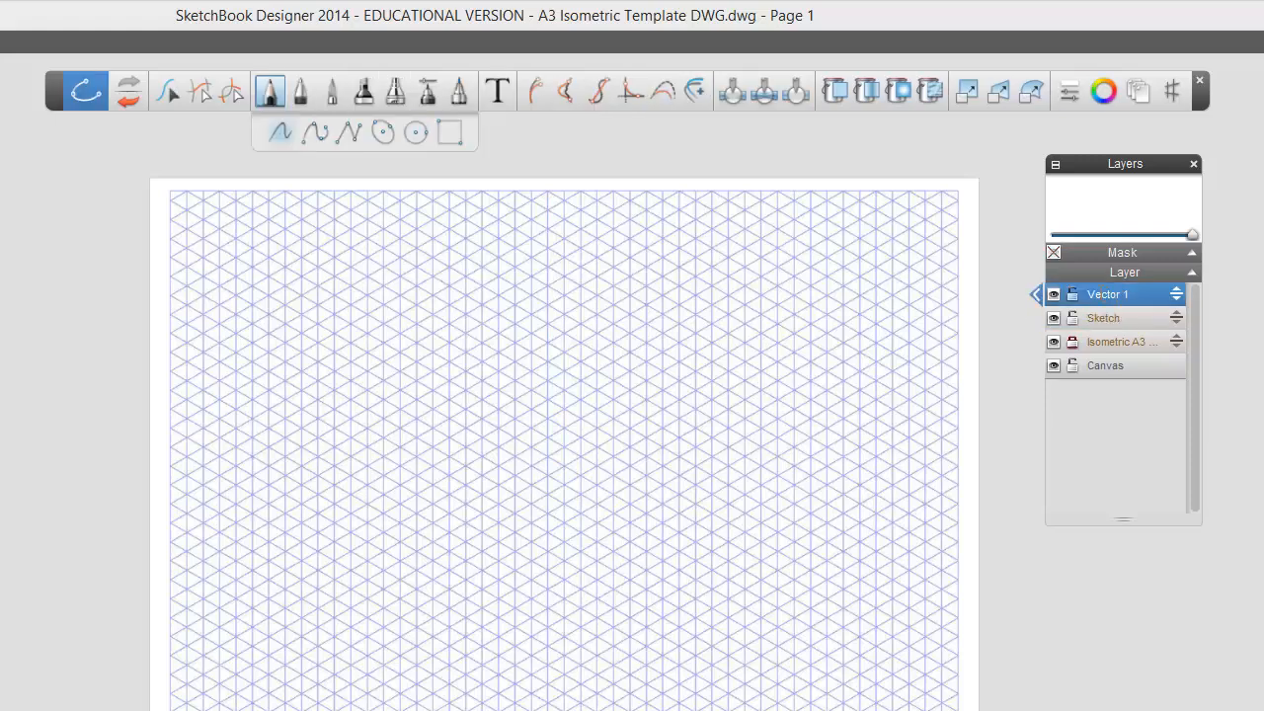
pyautogui.doubleClick(1103, 294)
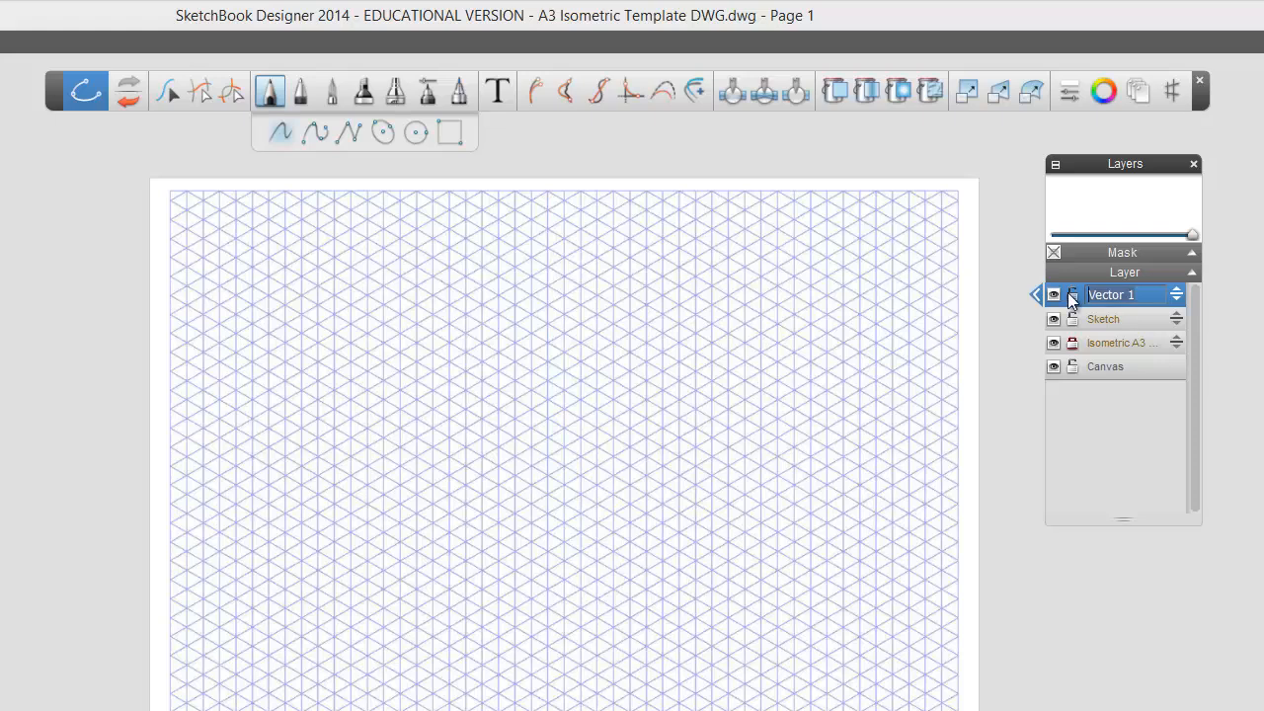
pyautogui.write('Finished')
pyautogui.write(' Vectors')
pyautogui.click(1111, 318)
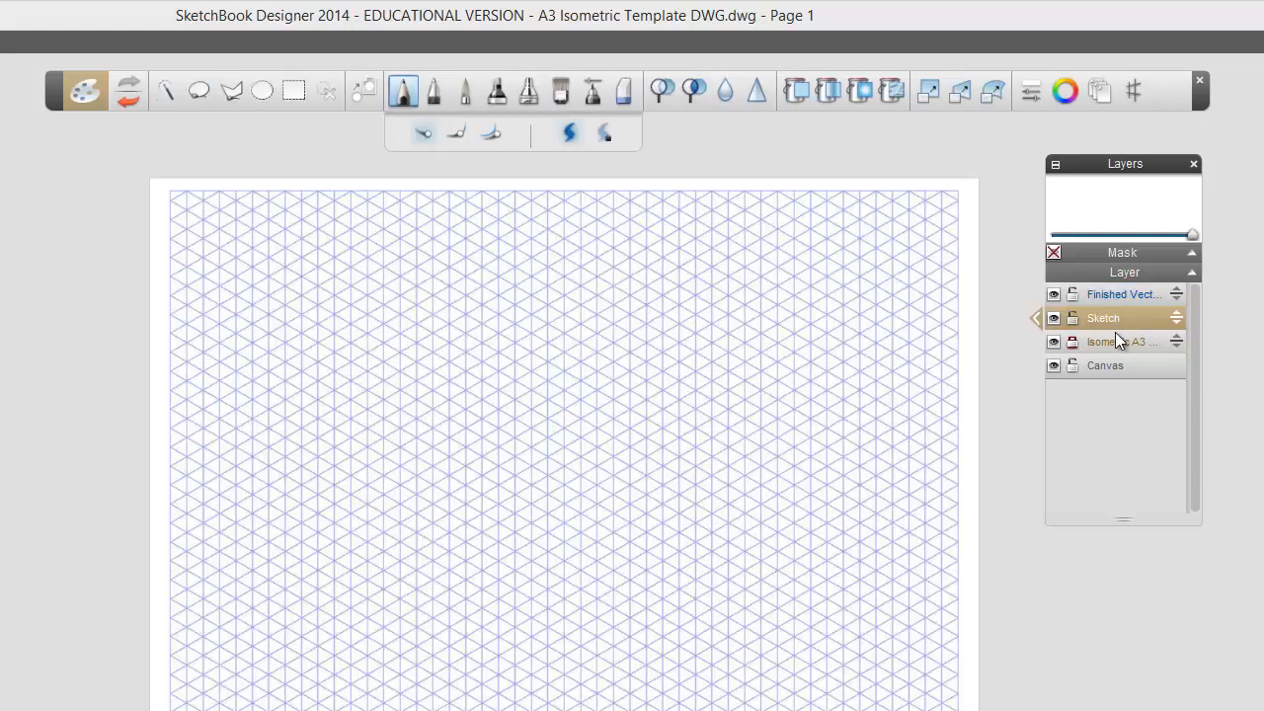
pyautogui.click(1072, 294)
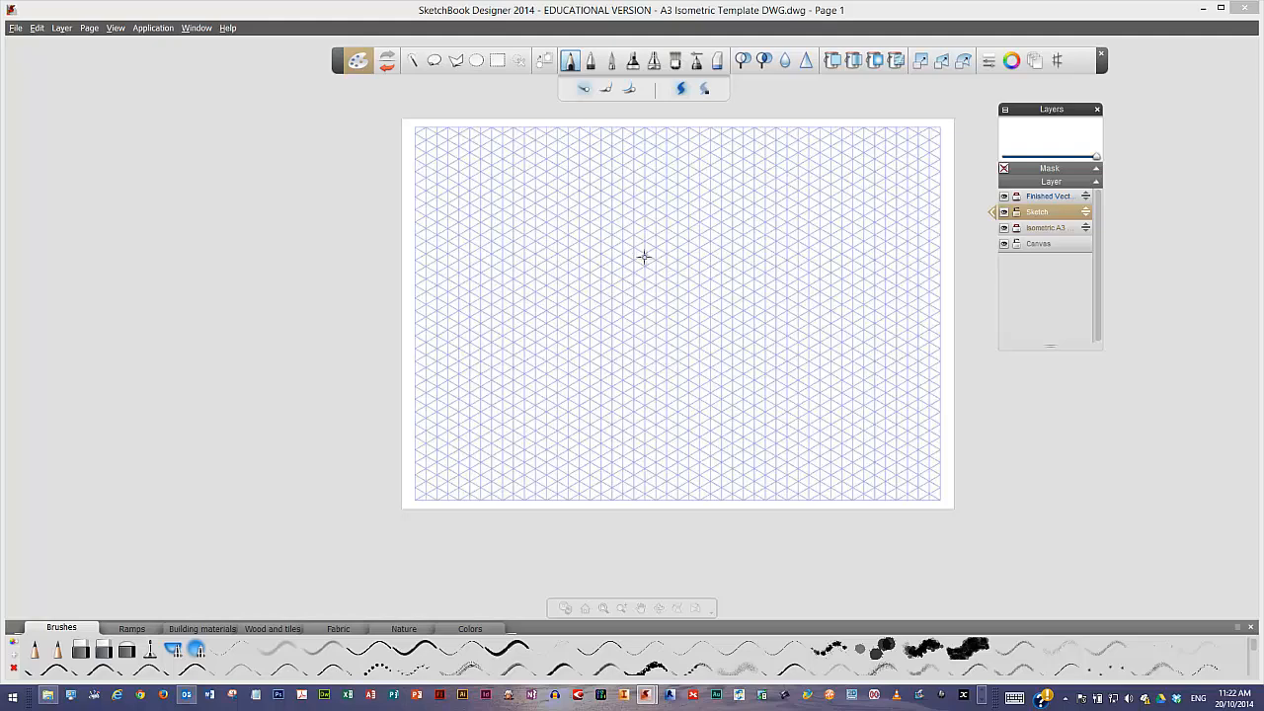
# Zoom and pan around the isometric grid at different magnifications, and return the page to actual size
pyautogui.scroll(5, 674, 322)
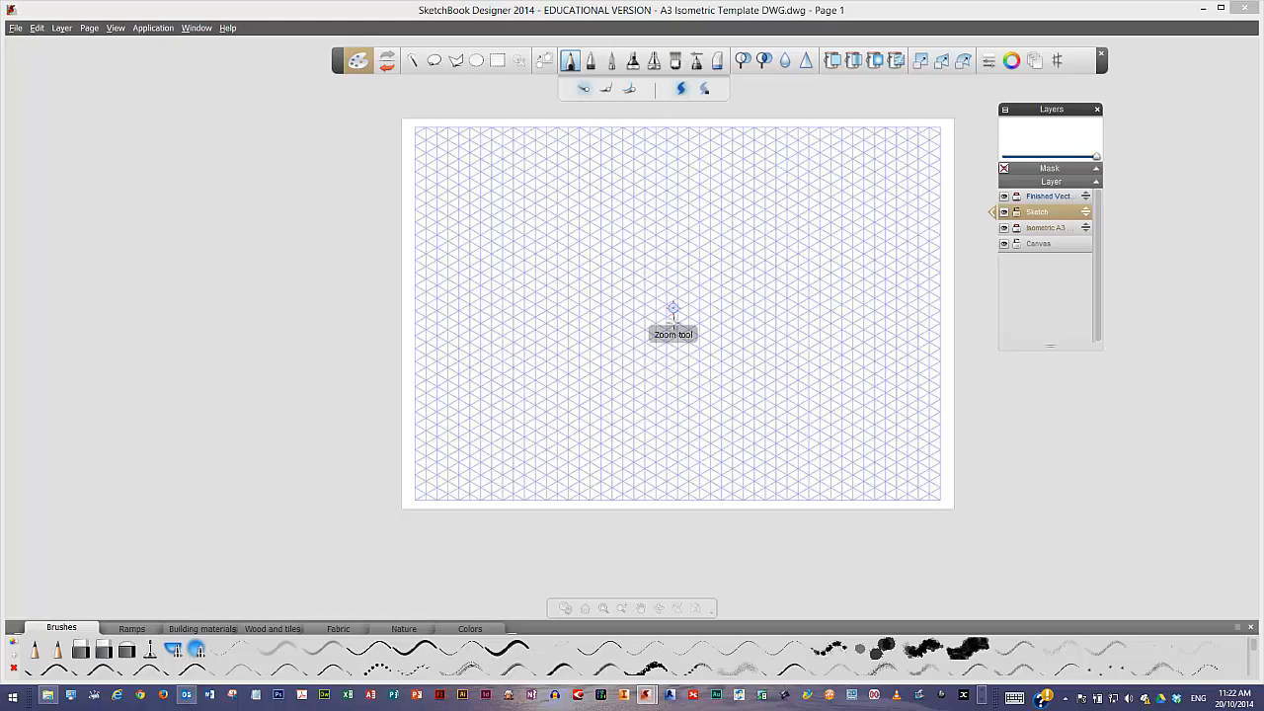
pyautogui.scroll(2, 673, 322)
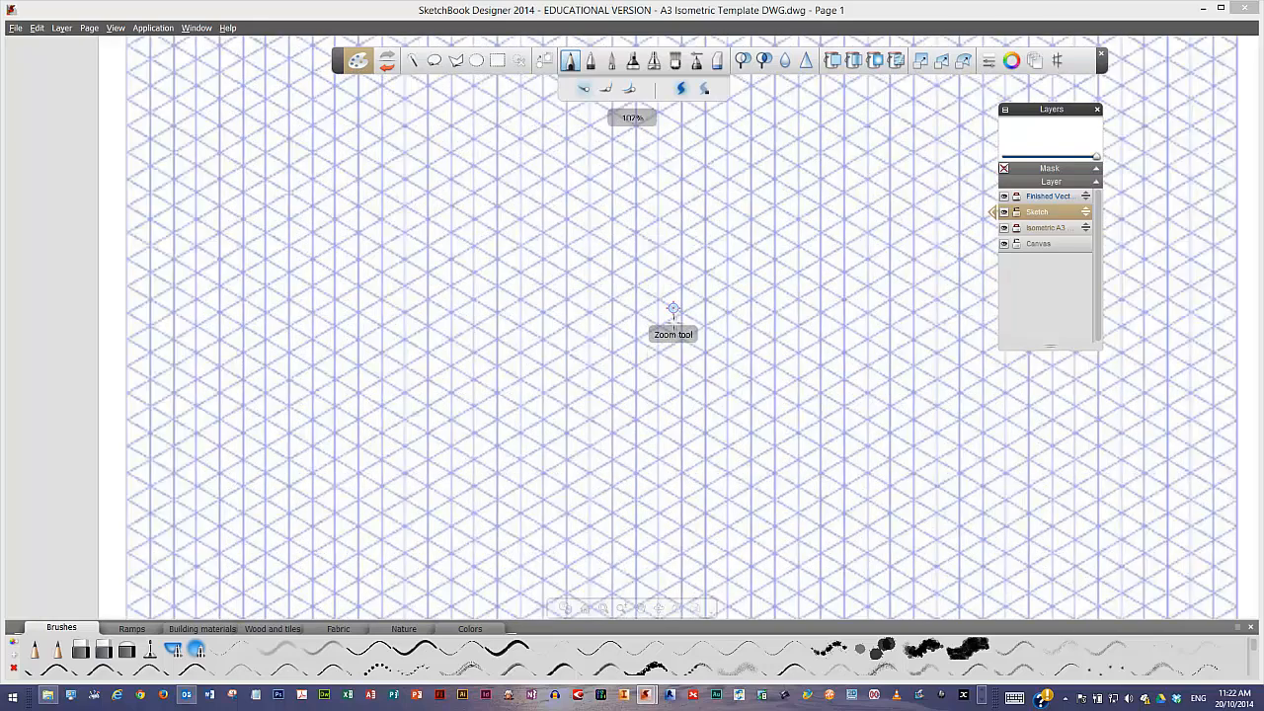
pyautogui.scroll(-2, 673, 322)
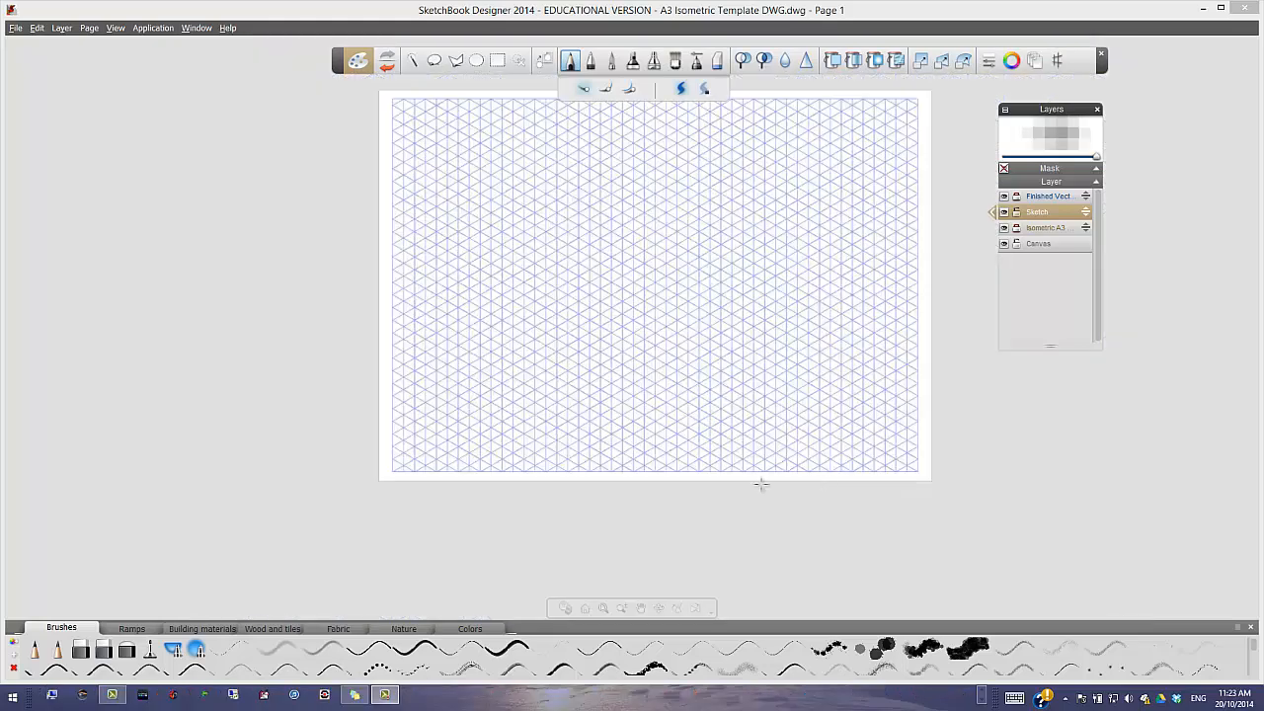
pyautogui.middleClick(631, 370)
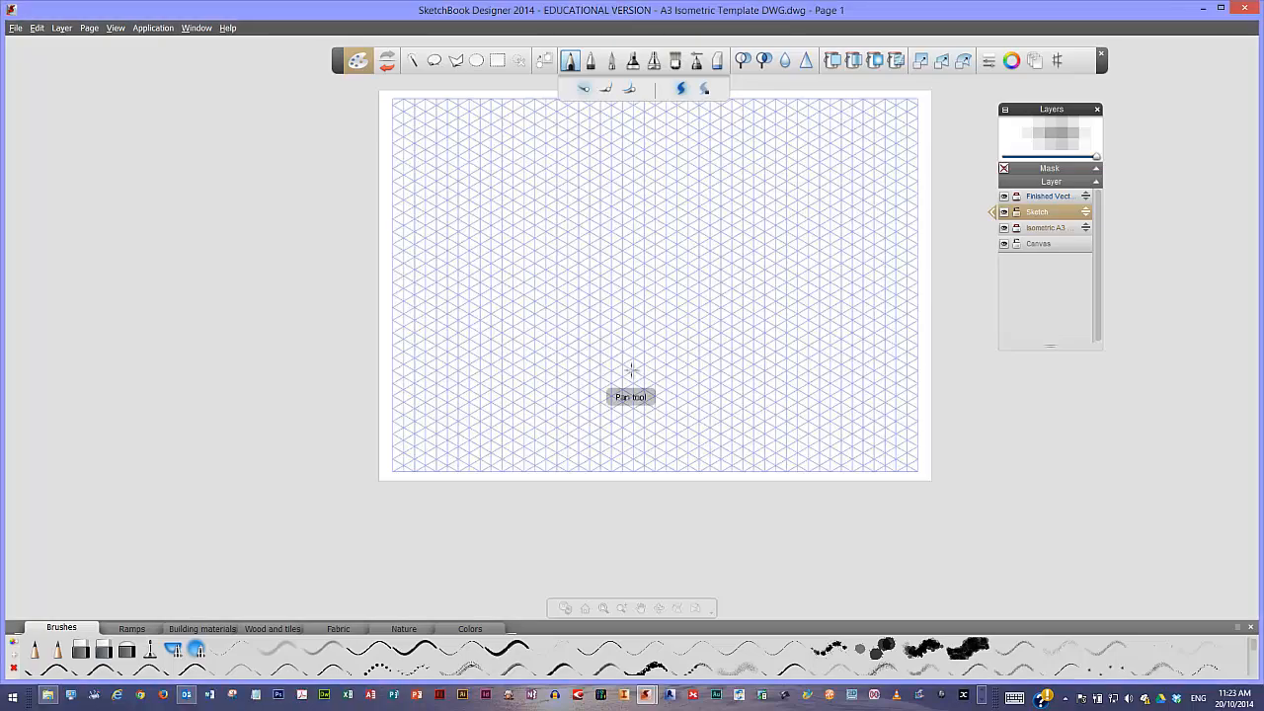
pyautogui.scroll(-3, 631, 359)
pyautogui.scroll(6, 631, 359)
pyautogui.scroll(3, 631, 360)
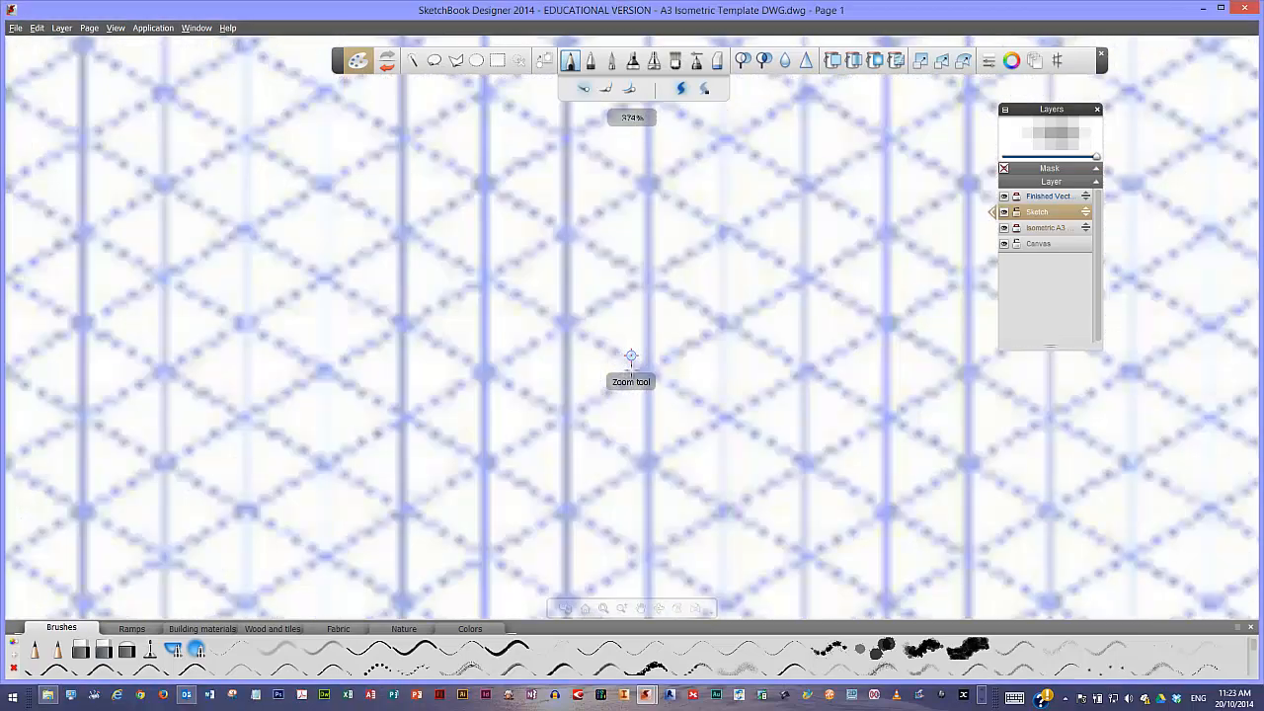
pyautogui.scroll(-5, 631, 359)
pyautogui.scroll(-2, 631, 360)
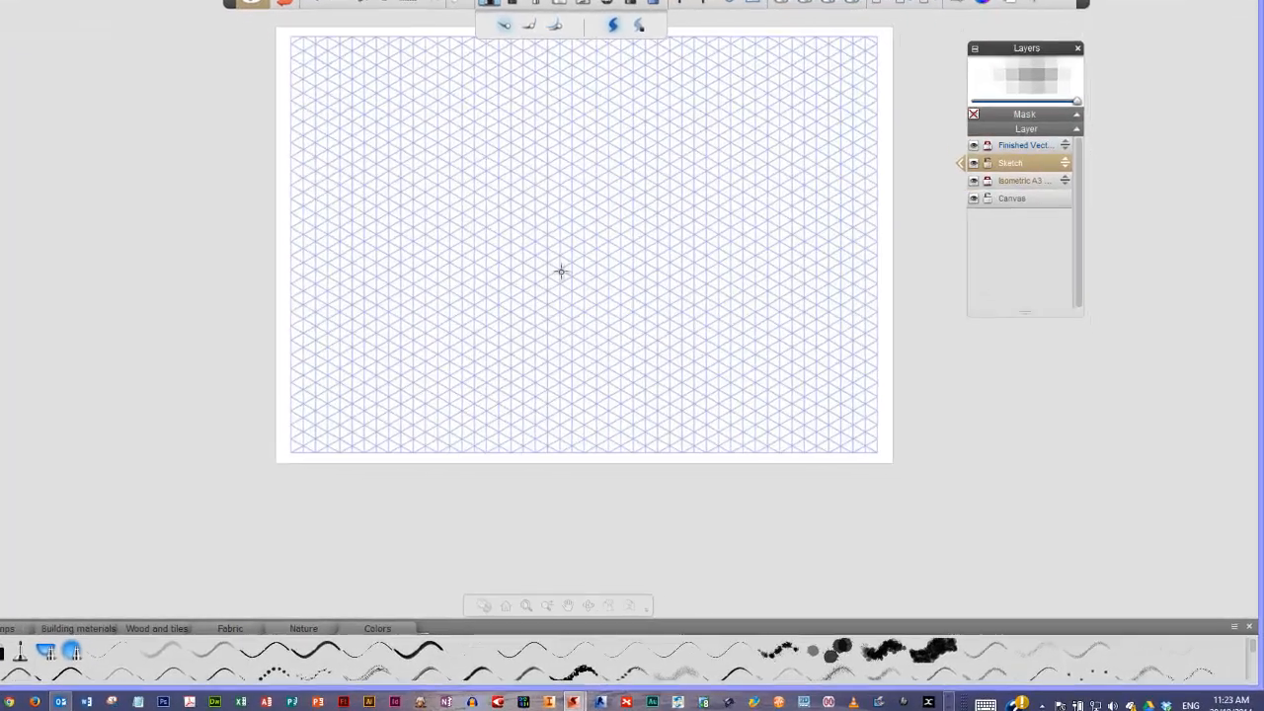
pyautogui.moveTo(637, 311); pyautogui.dragTo(612, 358)
pyautogui.moveTo(286, 220)
pyautogui.mouseDown()
pyautogui.moveTo(226, 207)
pyautogui.moveTo(257, 223)
pyautogui.mouseUp()
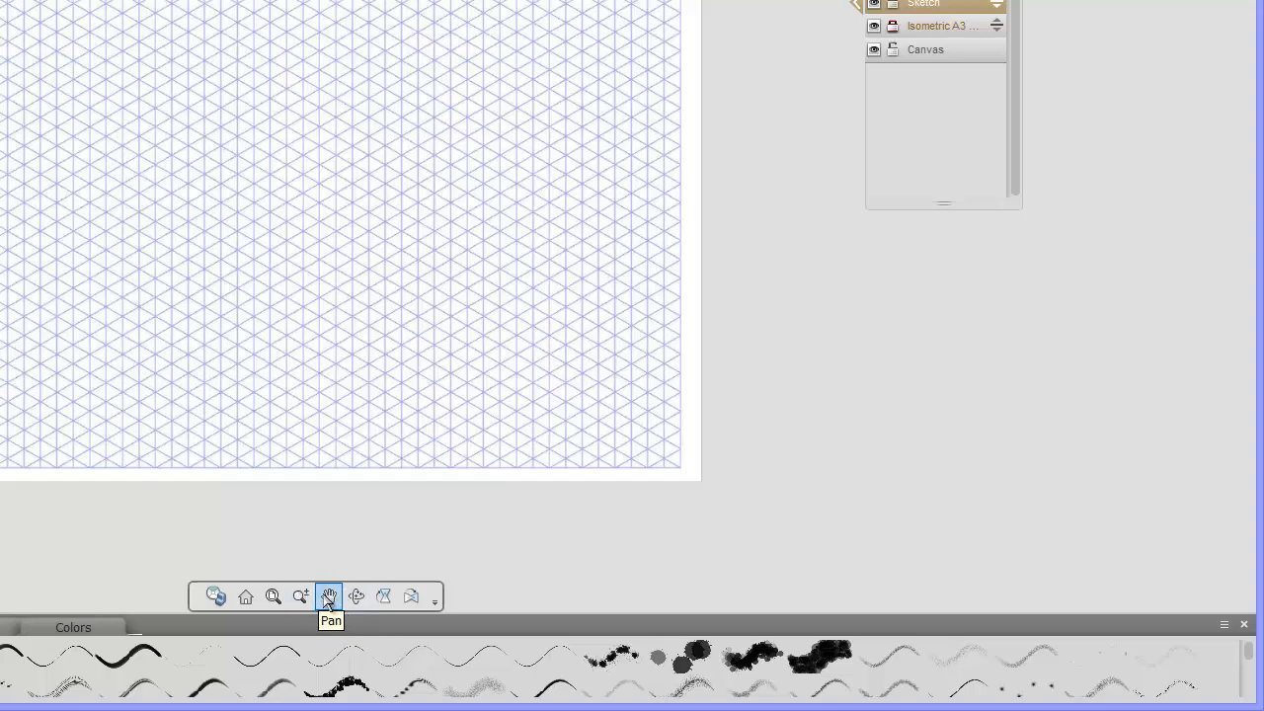
pyautogui.click(274, 597)
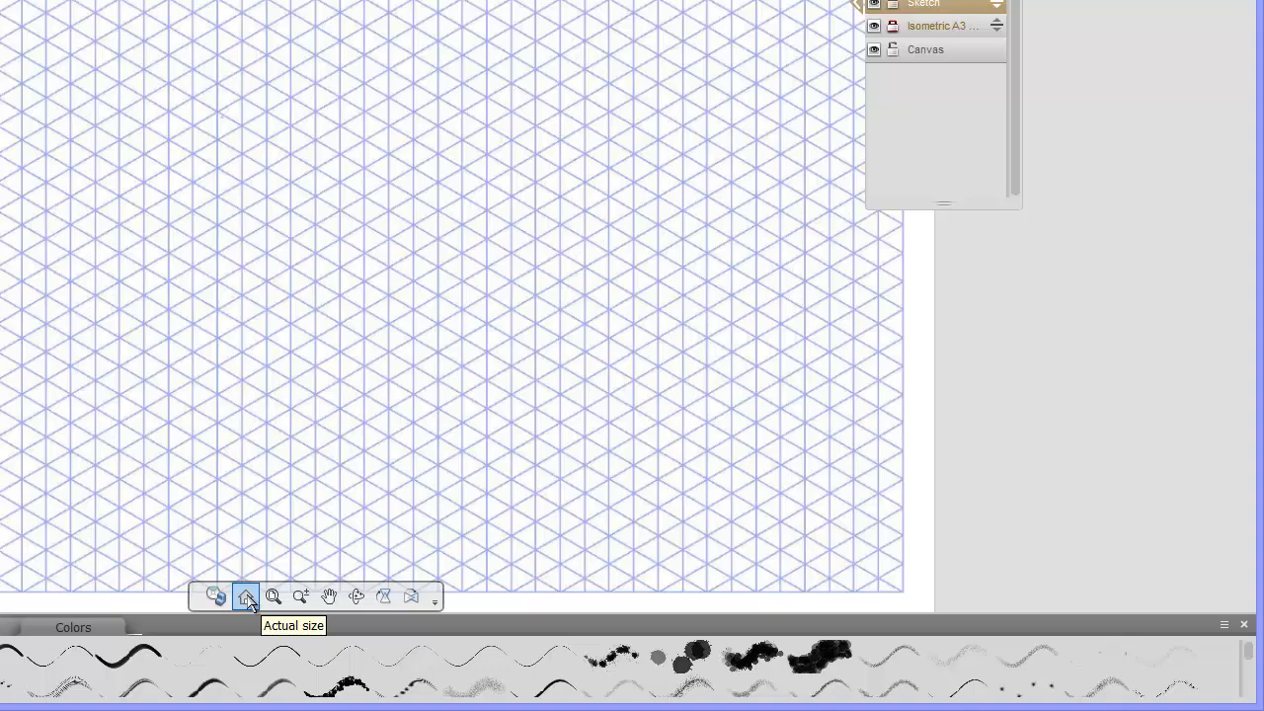
pyautogui.click(247, 598)
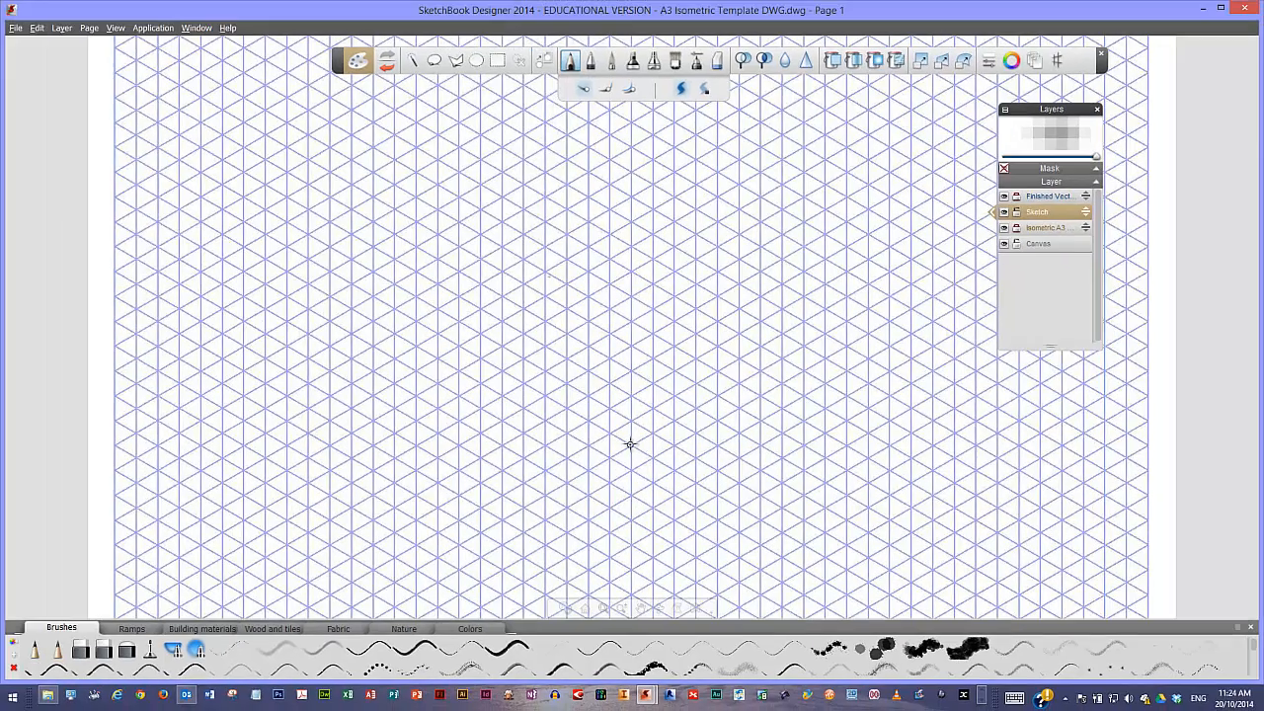
# Show the Color Editor palette beside the lower part of the isometric grid
pyautogui.scroll(1, 630, 443)
pyautogui.moveTo(573, 530); pyautogui.dragTo(669, 411)
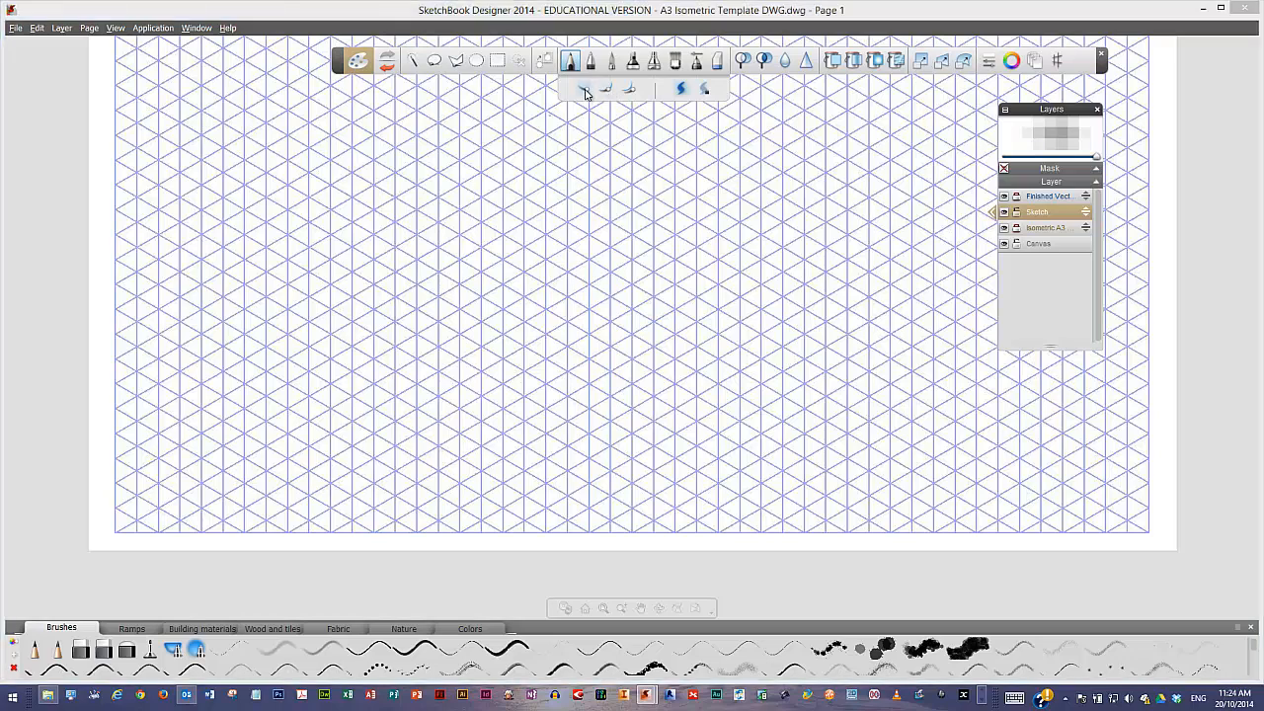
pyautogui.click(197, 27)
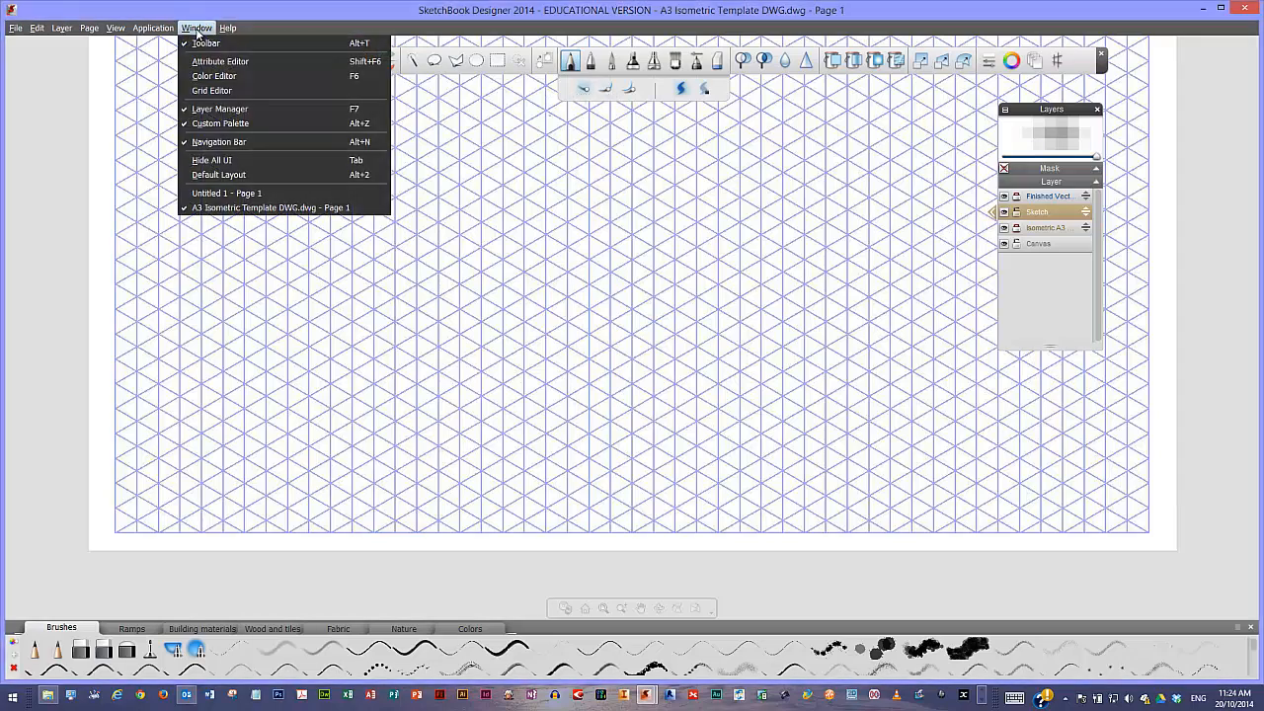
pyautogui.click(217, 76)
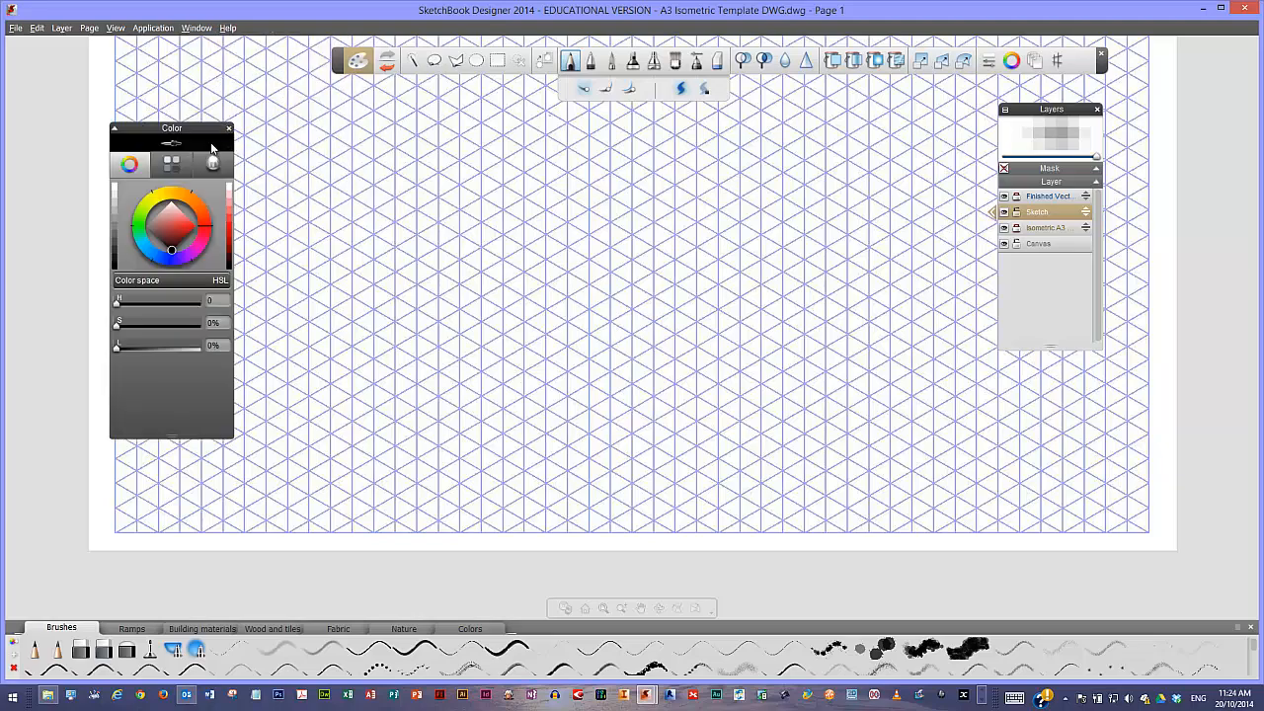
# Collapse the Color palette over the grid, pick blue with hue 225 from its compact colour wheel, and expand the palette again
pyautogui.moveTo(195, 126); pyautogui.dragTo(443, 158)
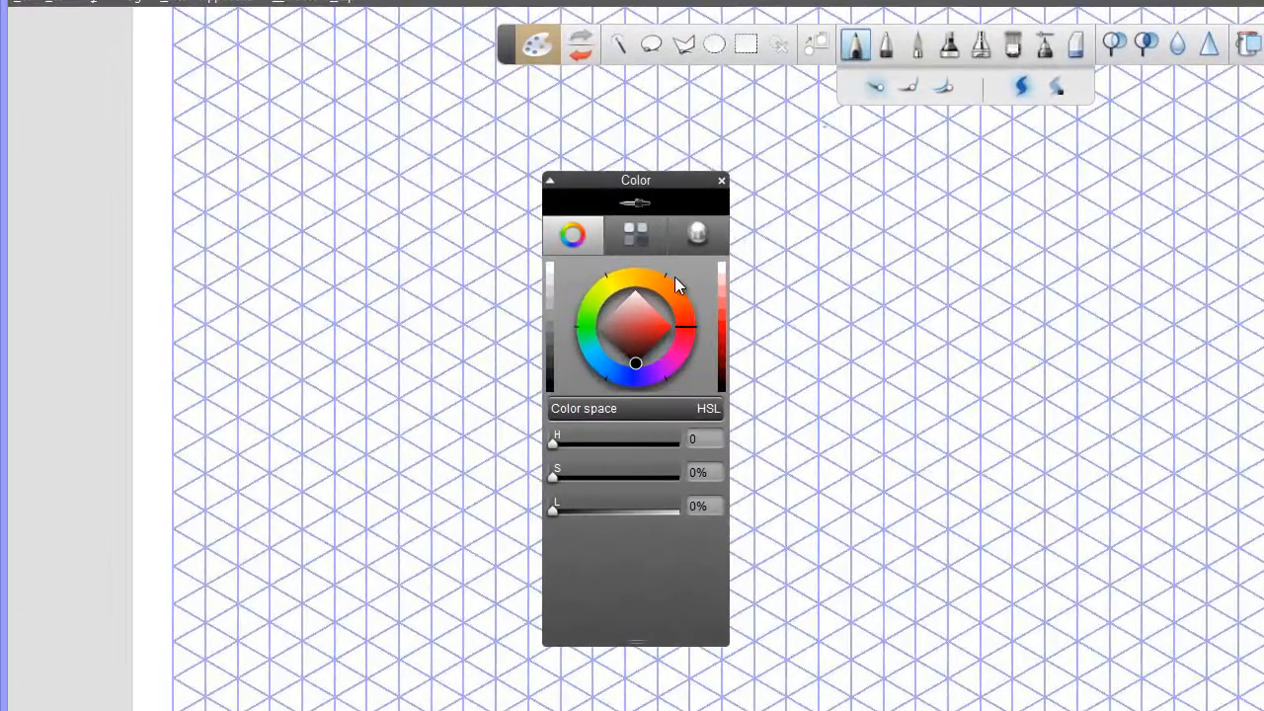
pyautogui.click(550, 182)
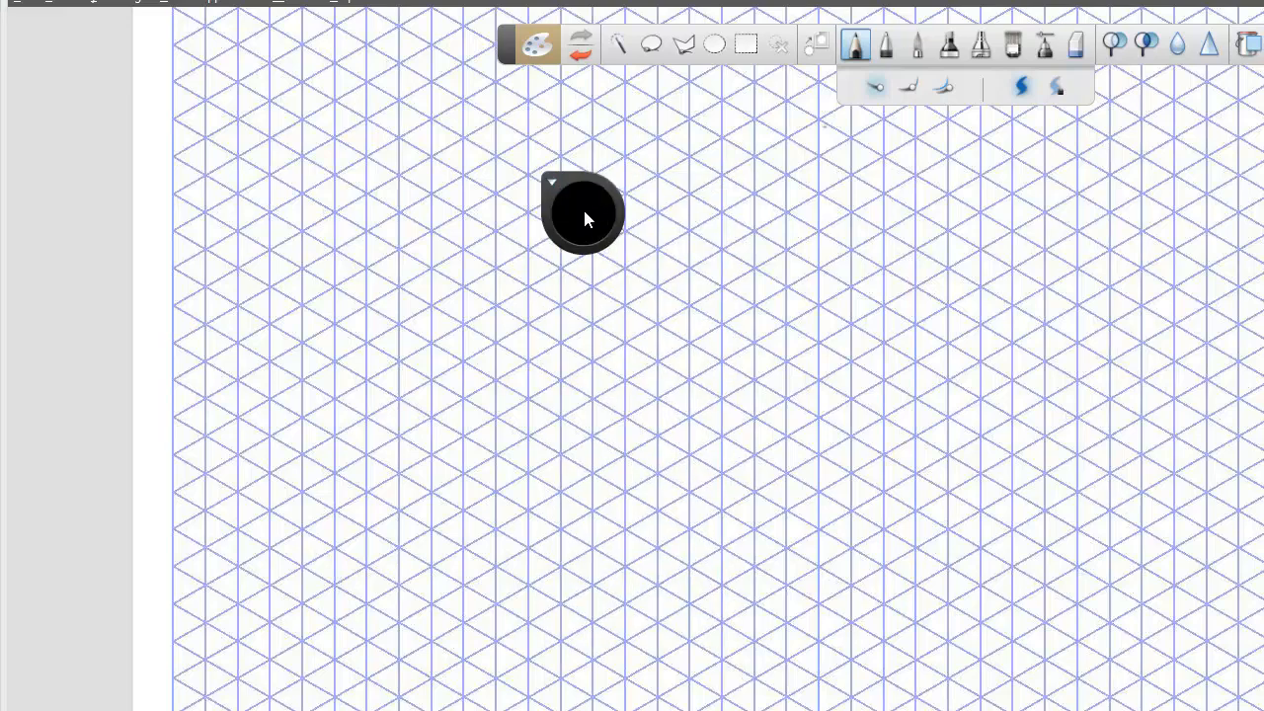
pyautogui.click(582, 209)
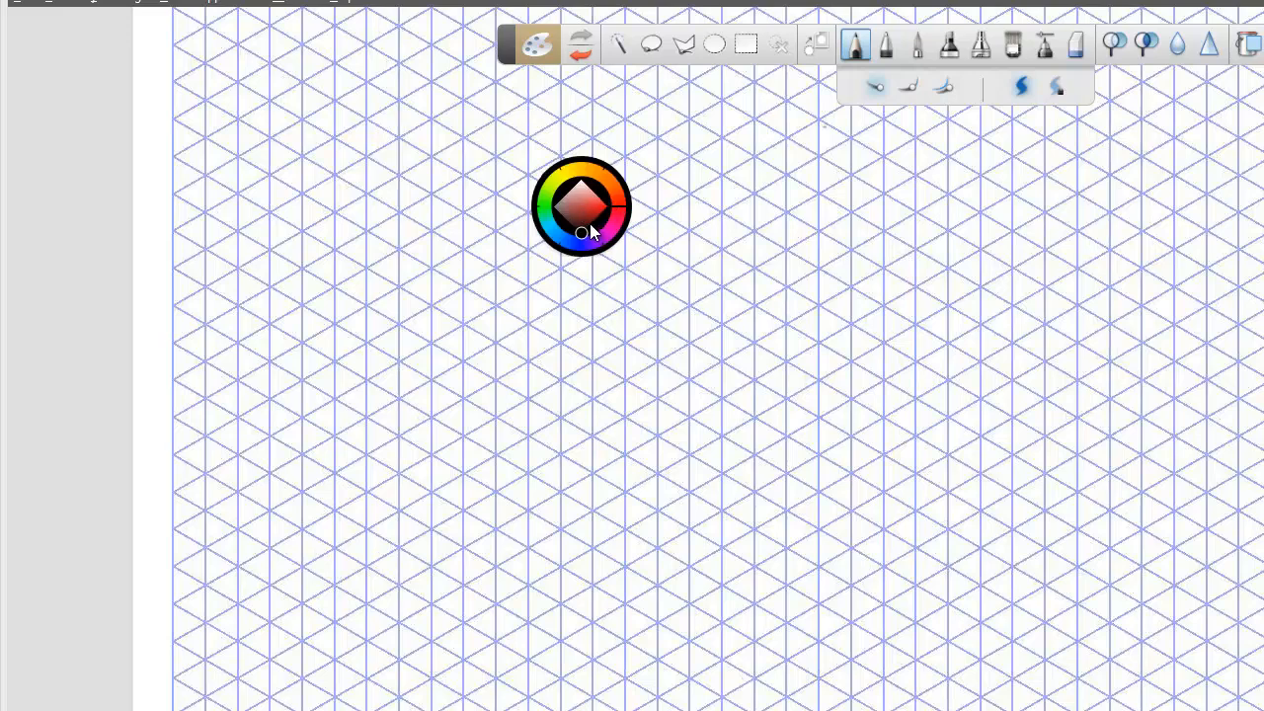
pyautogui.moveTo(616, 204)
pyautogui.mouseDown()
pyautogui.moveTo(613, 220)
pyautogui.moveTo(610, 189)
pyautogui.moveTo(578, 175)
pyautogui.moveTo(541, 209)
pyautogui.moveTo(585, 175)
pyautogui.moveTo(608, 187)
pyautogui.moveTo(556, 219)
pyautogui.moveTo(579, 240)
pyautogui.moveTo(582, 206)
pyautogui.moveTo(560, 208)
pyautogui.moveTo(603, 206)
pyautogui.moveTo(580, 201)
pyautogui.moveTo(582, 227)
pyautogui.moveTo(584, 187)
pyautogui.moveTo(584, 205)
pyautogui.moveTo(580, 194)
pyautogui.moveTo(605, 207)
pyautogui.mouseUp()
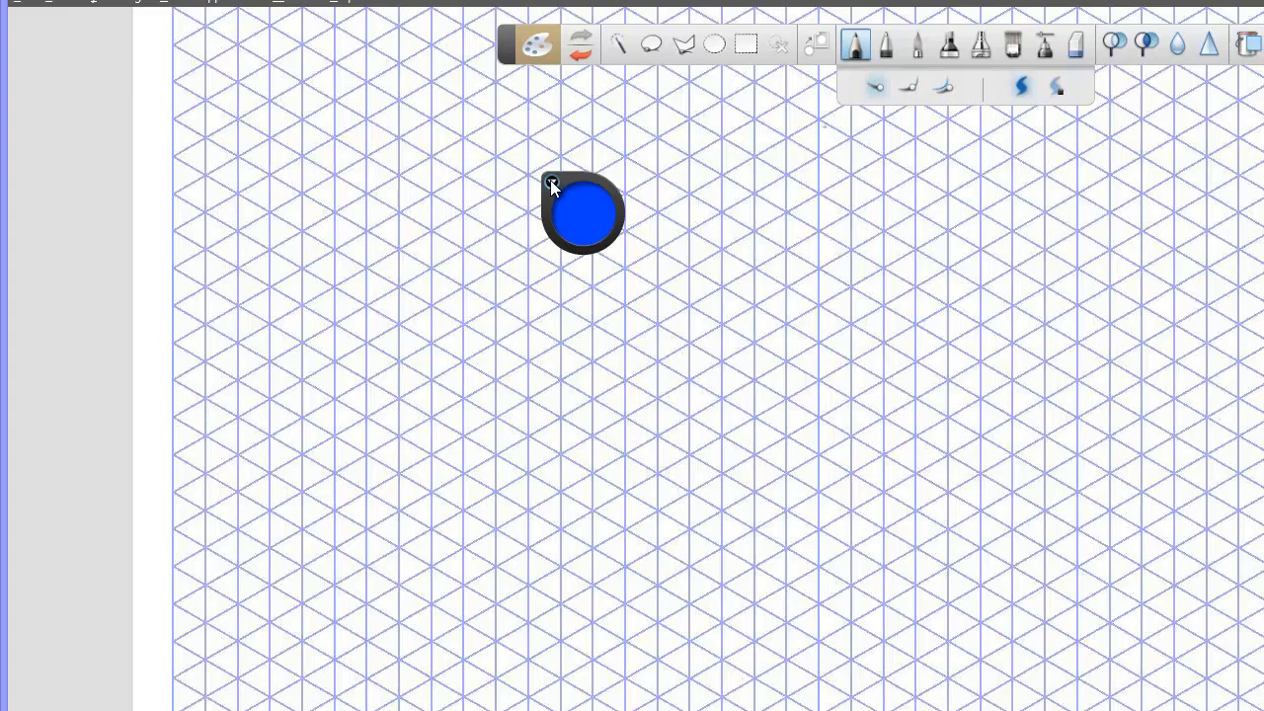
pyautogui.click(550, 182)
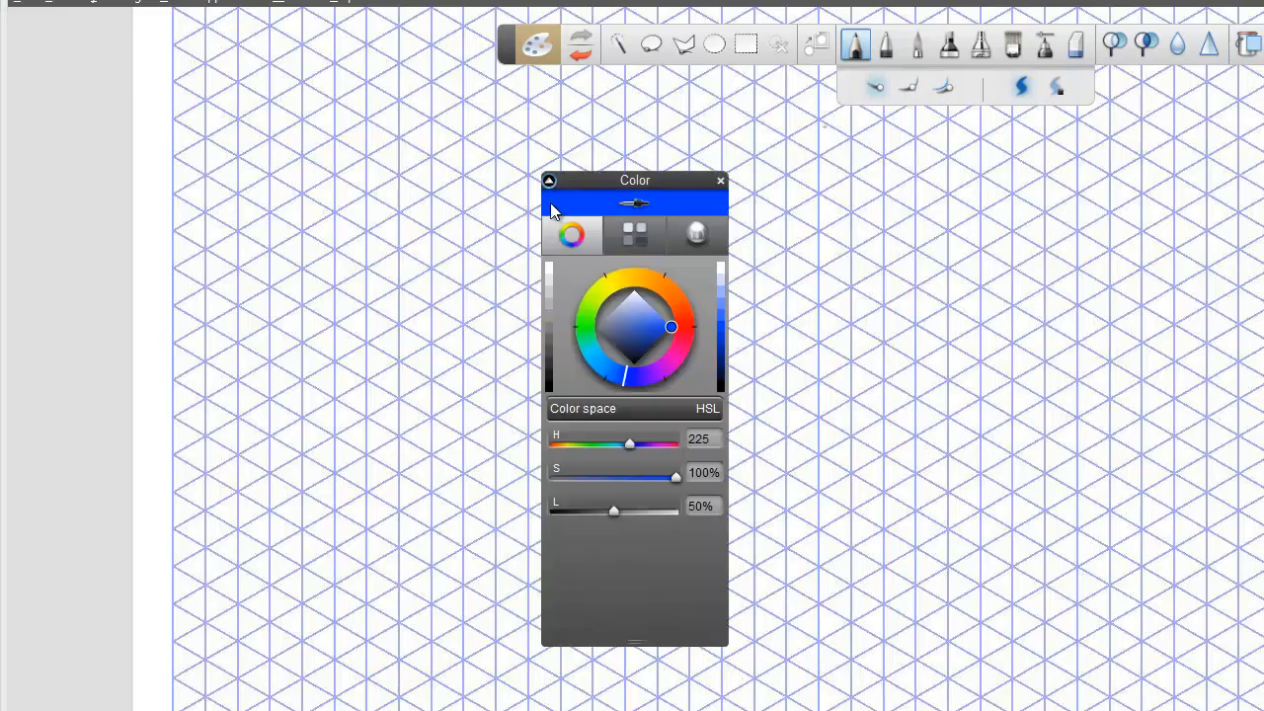
pyautogui.moveTo(577, 185); pyautogui.dragTo(591, 148)
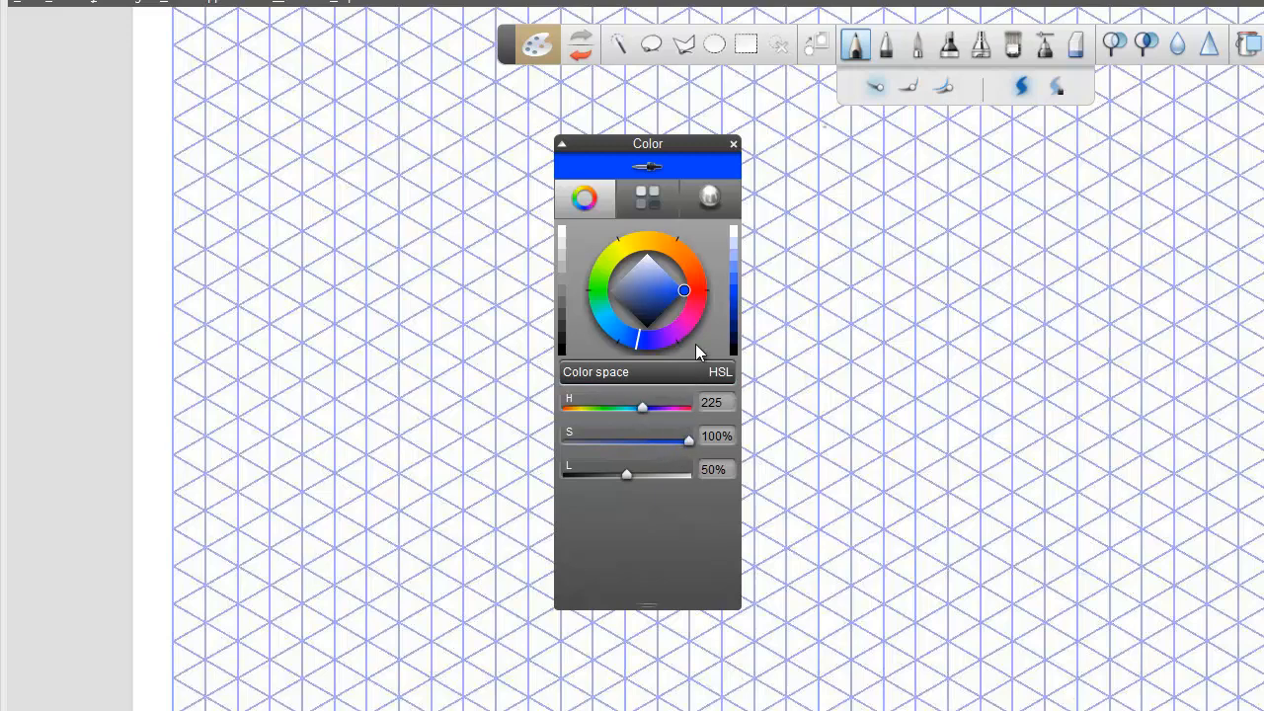
# Set the hue to 213 on the colour wheel and try light and dark shades from the tint scale, ending on black
pyautogui.moveTo(640, 339)
pyautogui.mouseDown()
pyautogui.moveTo(689, 315)
pyautogui.moveTo(632, 331)
pyautogui.mouseUp()
pyautogui.moveTo(684, 289)
pyautogui.mouseDown()
pyautogui.moveTo(661, 290)
pyautogui.moveTo(649, 273)
pyautogui.moveTo(678, 295)
pyautogui.moveTo(734, 268)
pyautogui.moveTo(732, 342)
pyautogui.mouseUp()
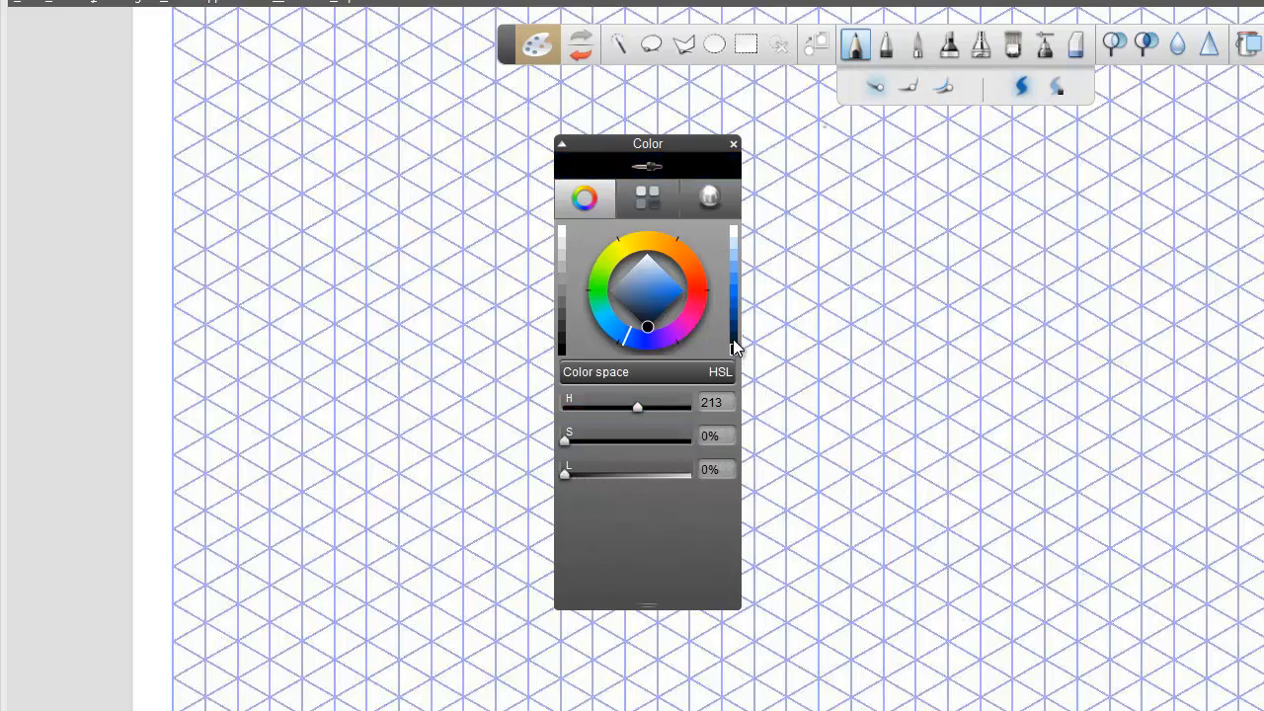
pyautogui.click(734, 243)
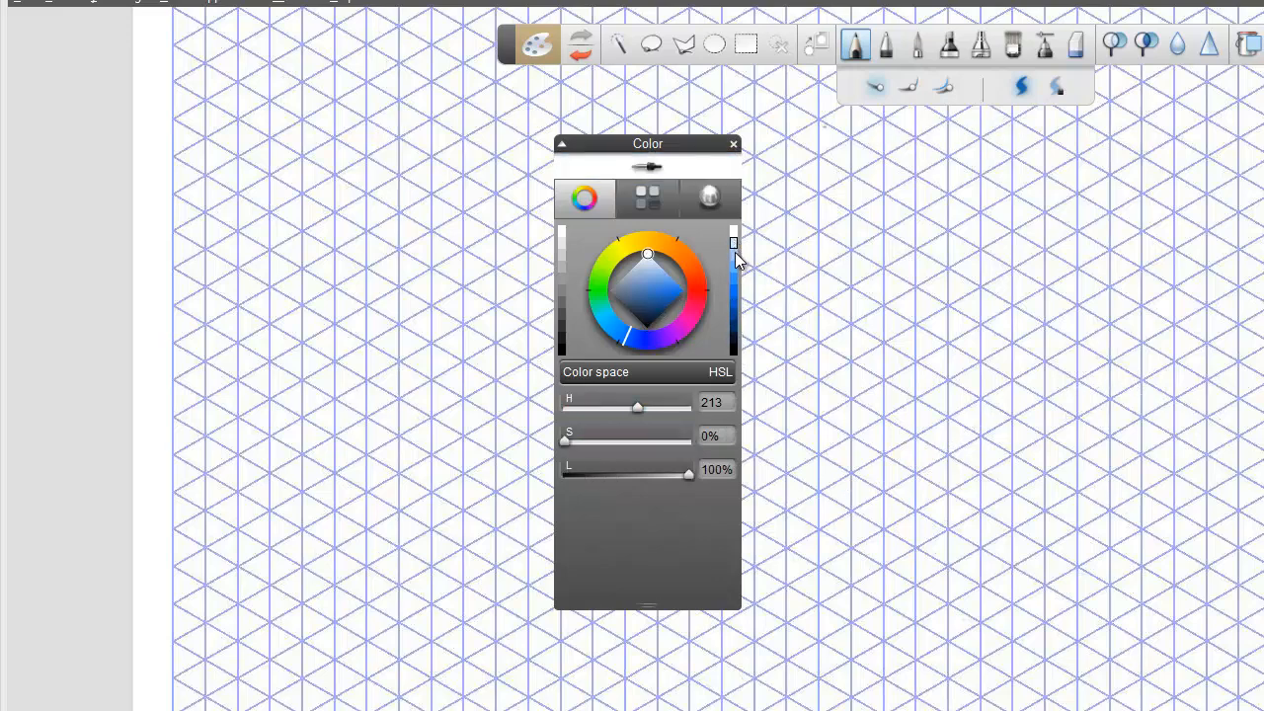
pyautogui.moveTo(735, 259); pyautogui.dragTo(734, 354)
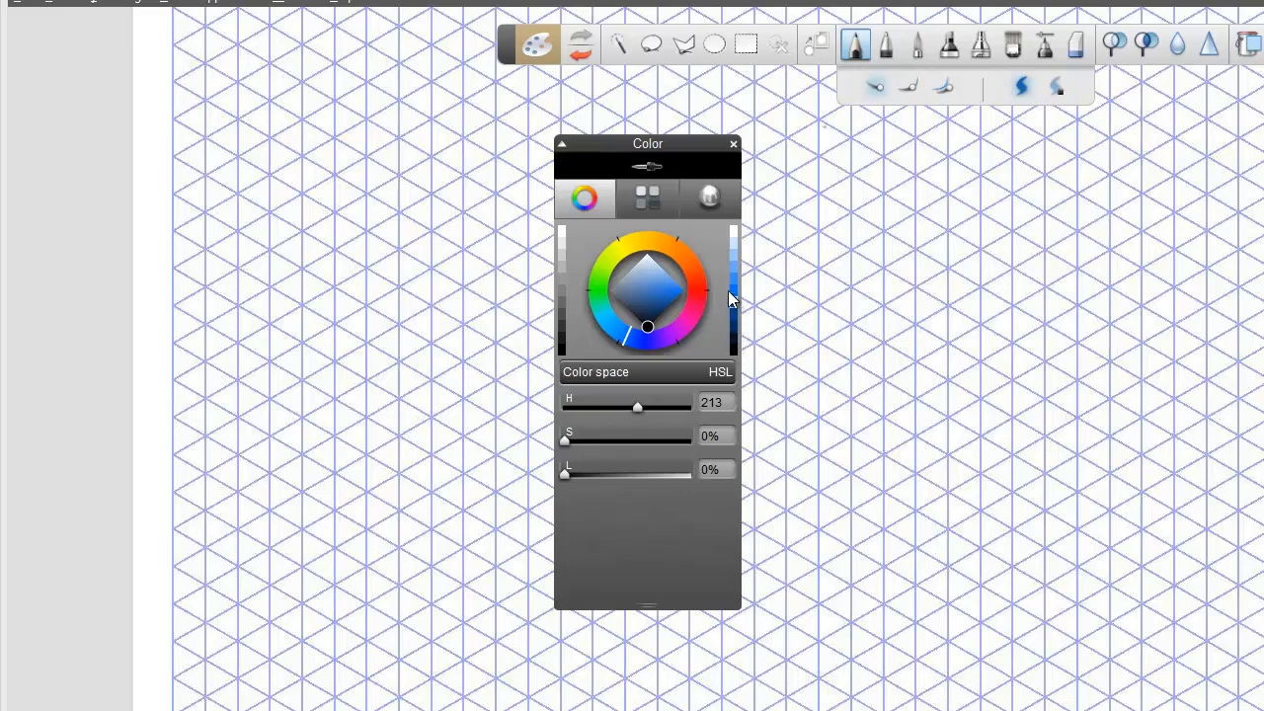
# Try white, mid-grey and black from the greyscale ramp, ending on white
pyautogui.click(564, 228)
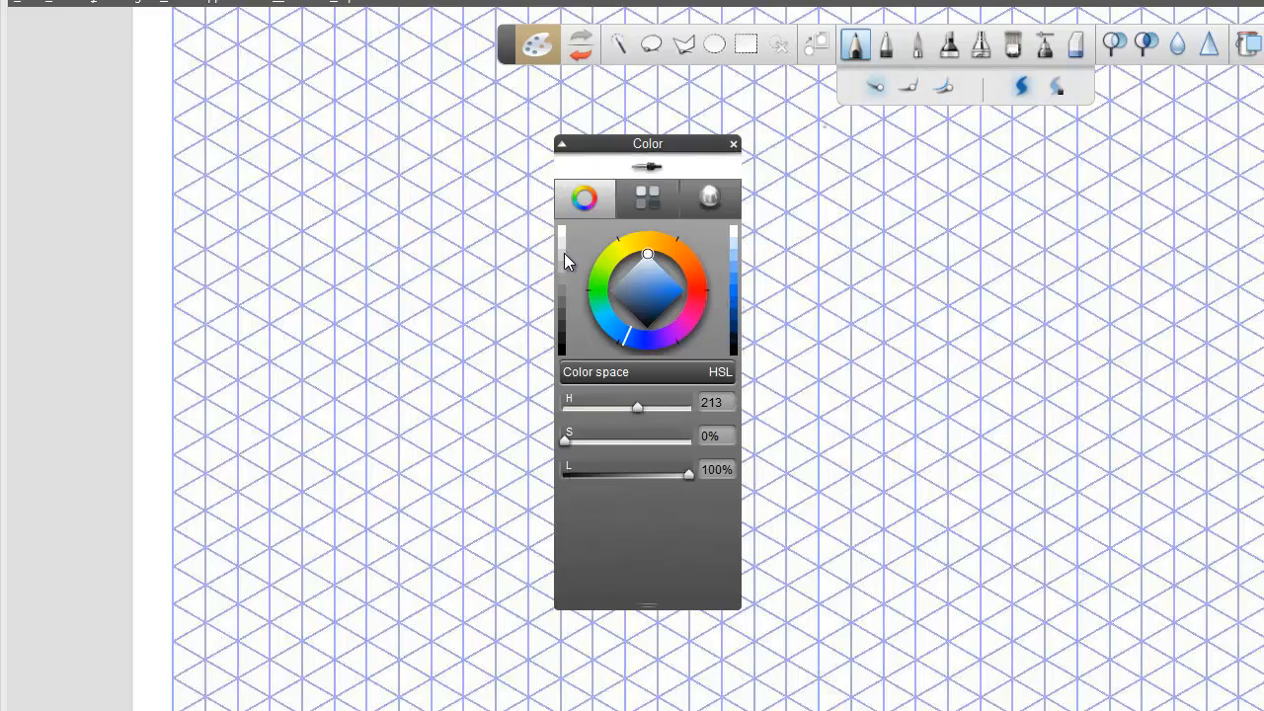
pyautogui.moveTo(564, 260); pyautogui.dragTo(569, 309)
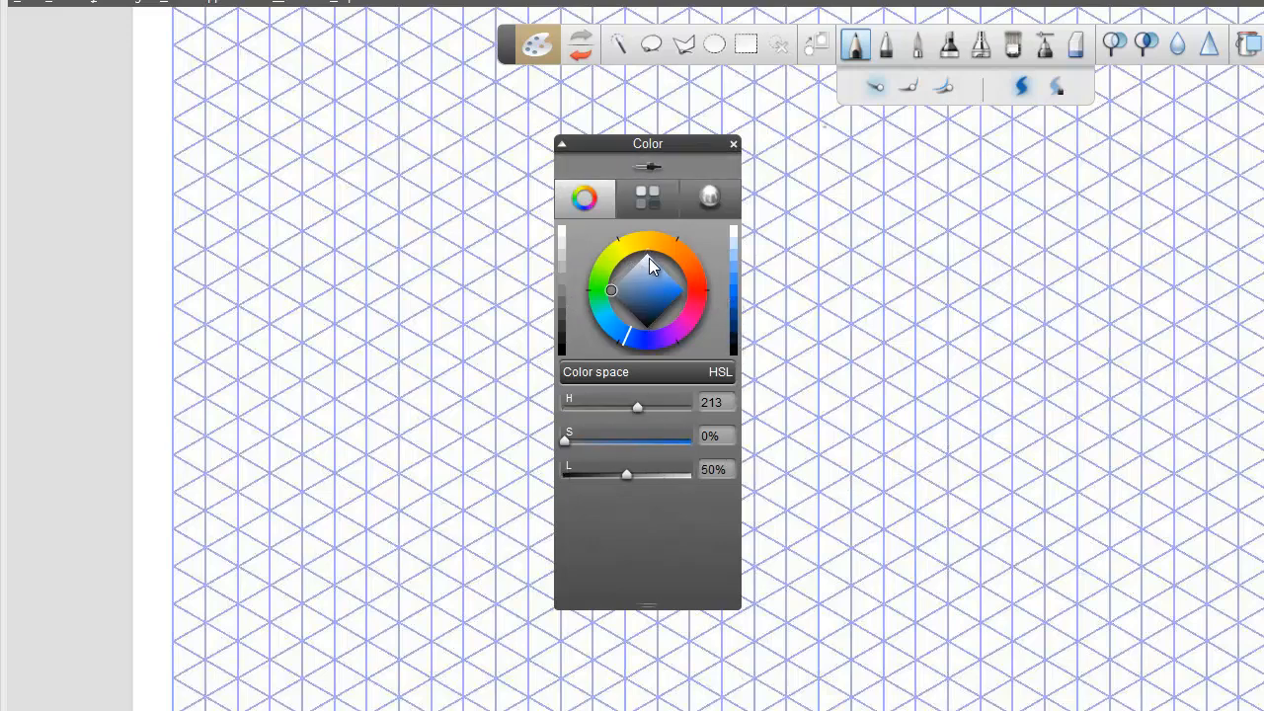
pyautogui.click(564, 350)
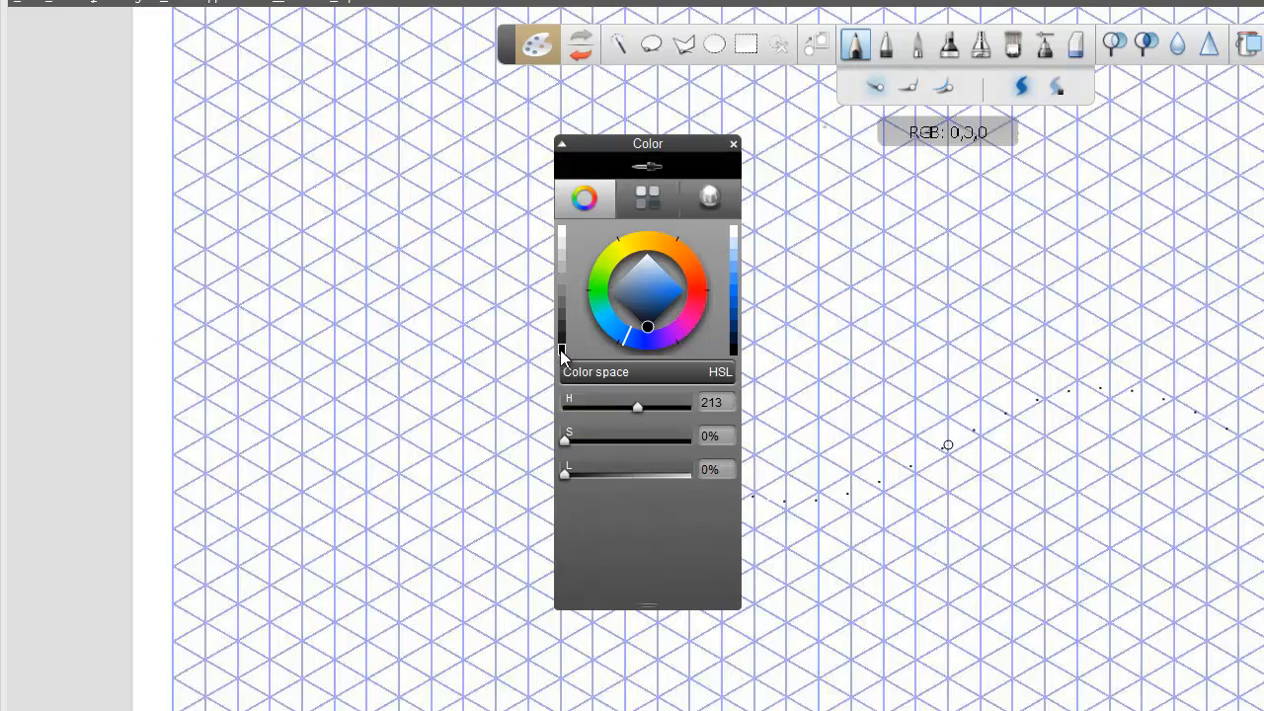
pyautogui.click(562, 233)
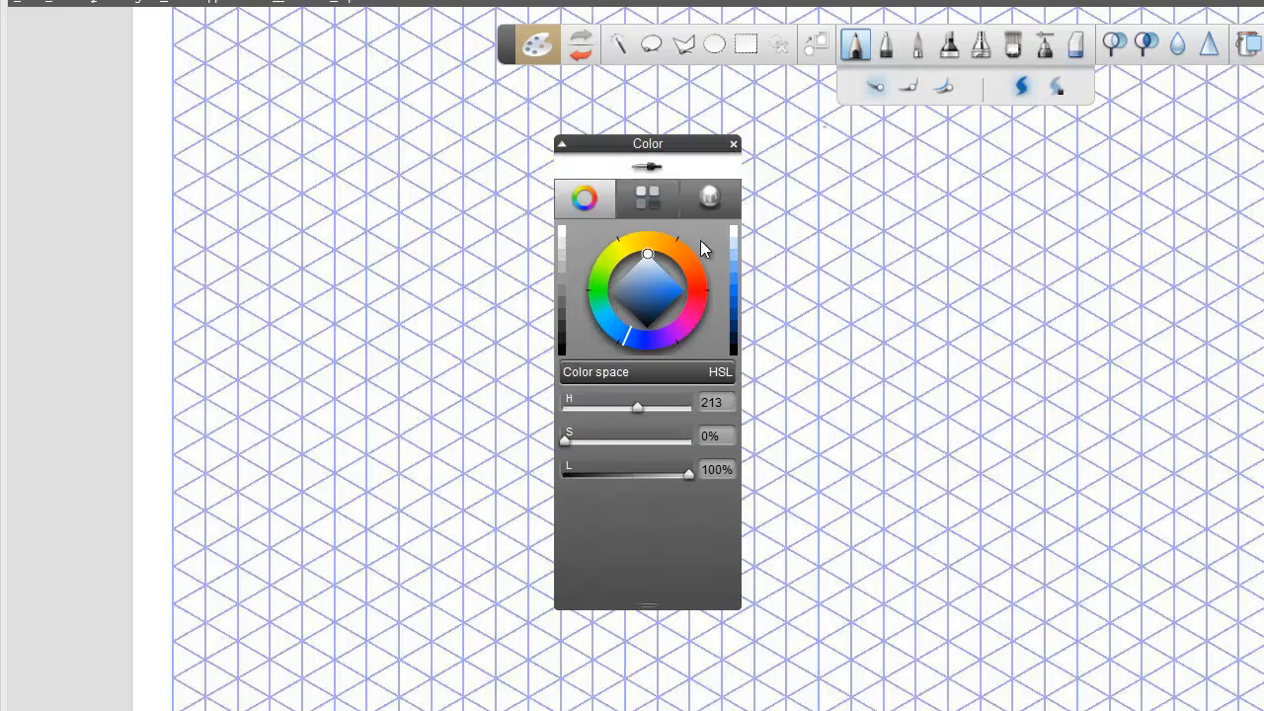
# Choose a light blue inside the colour wheel and shift its hue to 177, keeping saturation 74% and lightness 58%
pyautogui.click(660, 286)
pyautogui.click(635, 407)
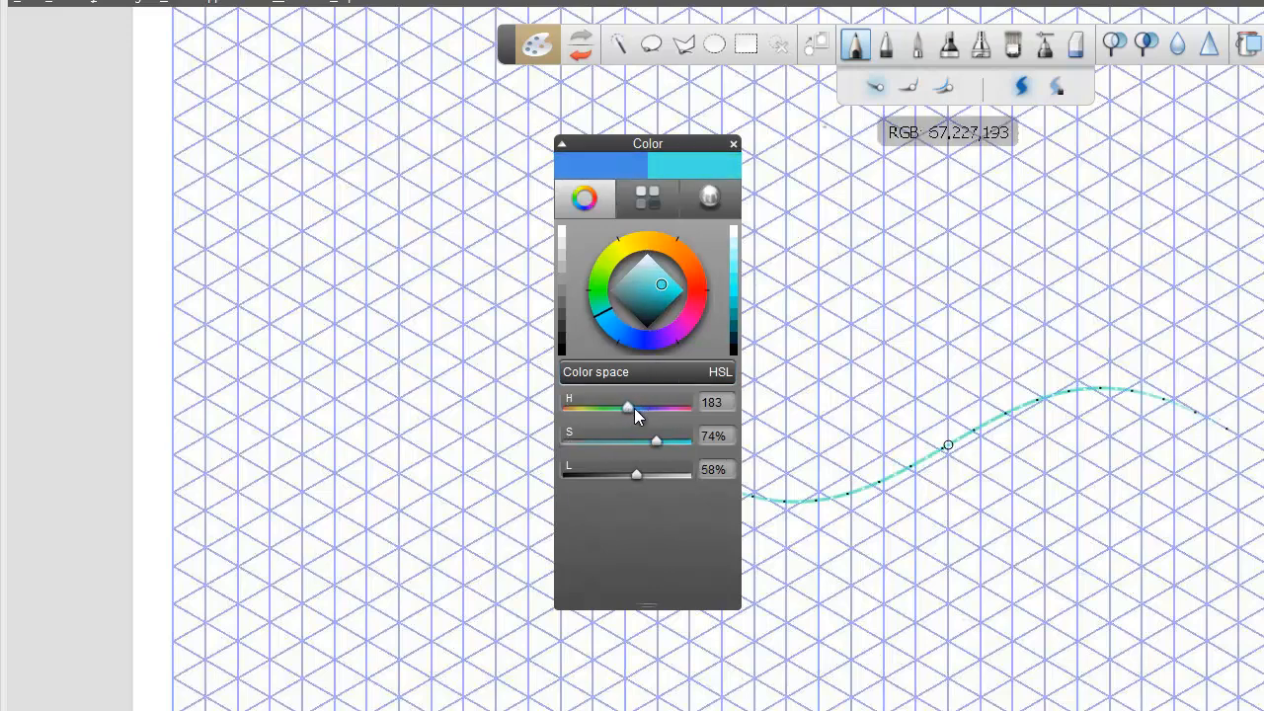
pyautogui.moveTo(634, 408)
pyautogui.mouseDown()
pyautogui.moveTo(668, 418)
pyautogui.moveTo(620, 411)
pyautogui.mouseUp()
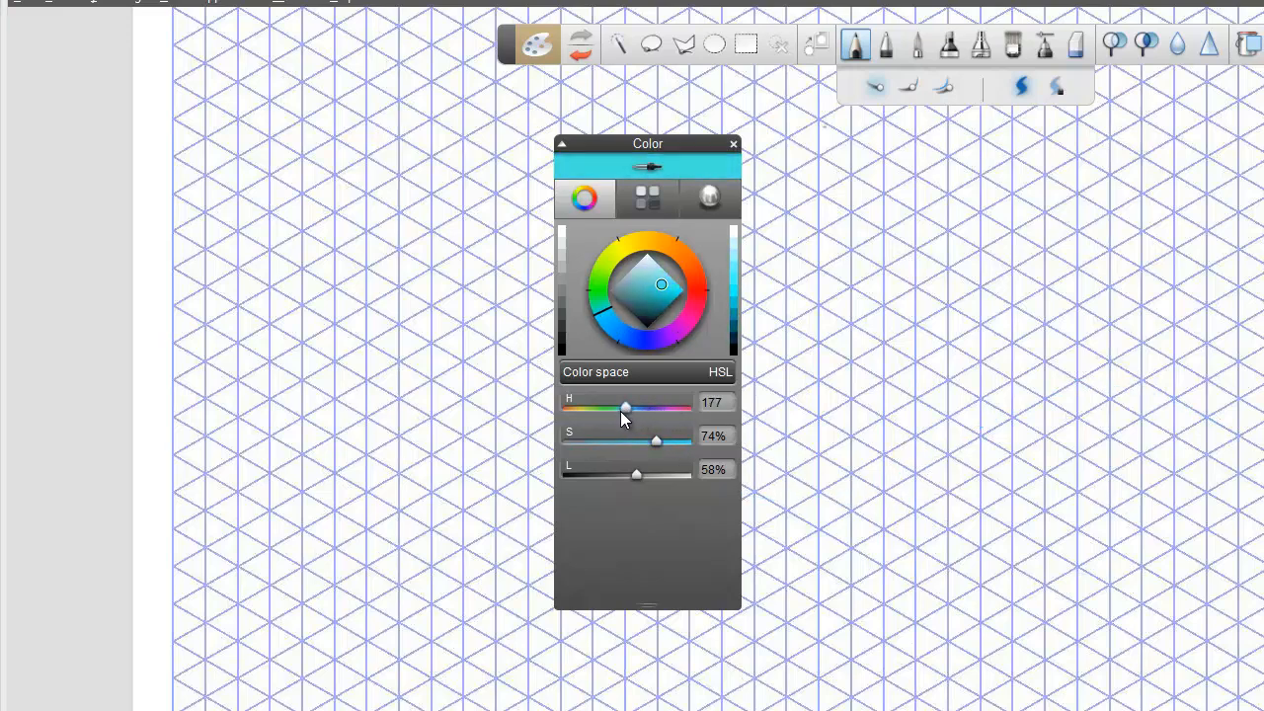
# Show the Copic colour library and try several swatches, including V04 Lilac, V0000 Rose Quartz and the grey-blue ones
pyautogui.click(646, 196)
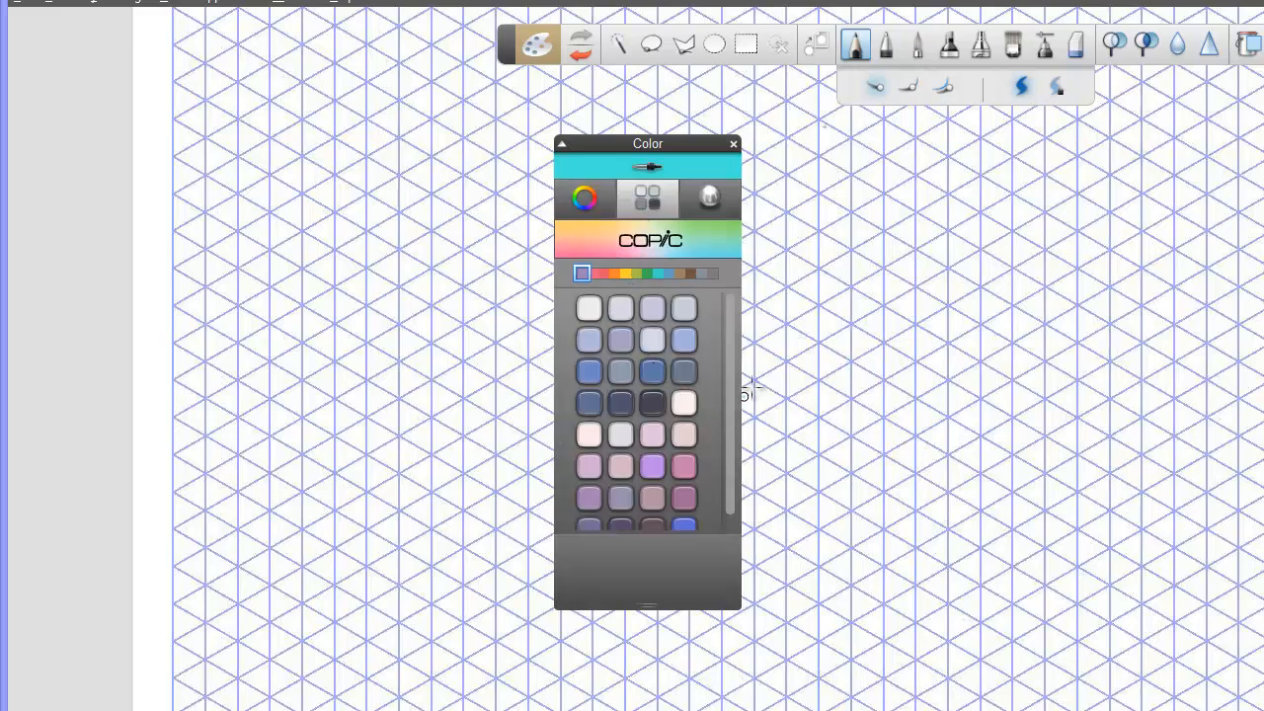
pyautogui.scroll(-1, 730, 412)
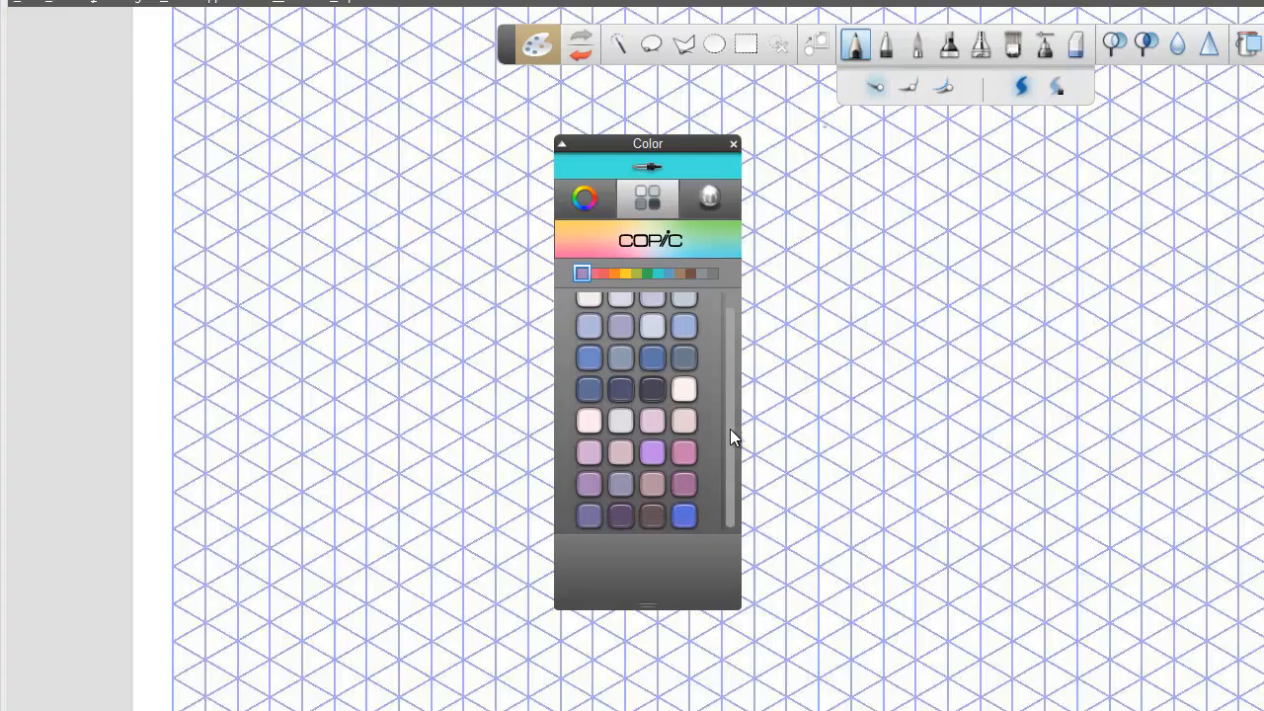
pyautogui.click(656, 451)
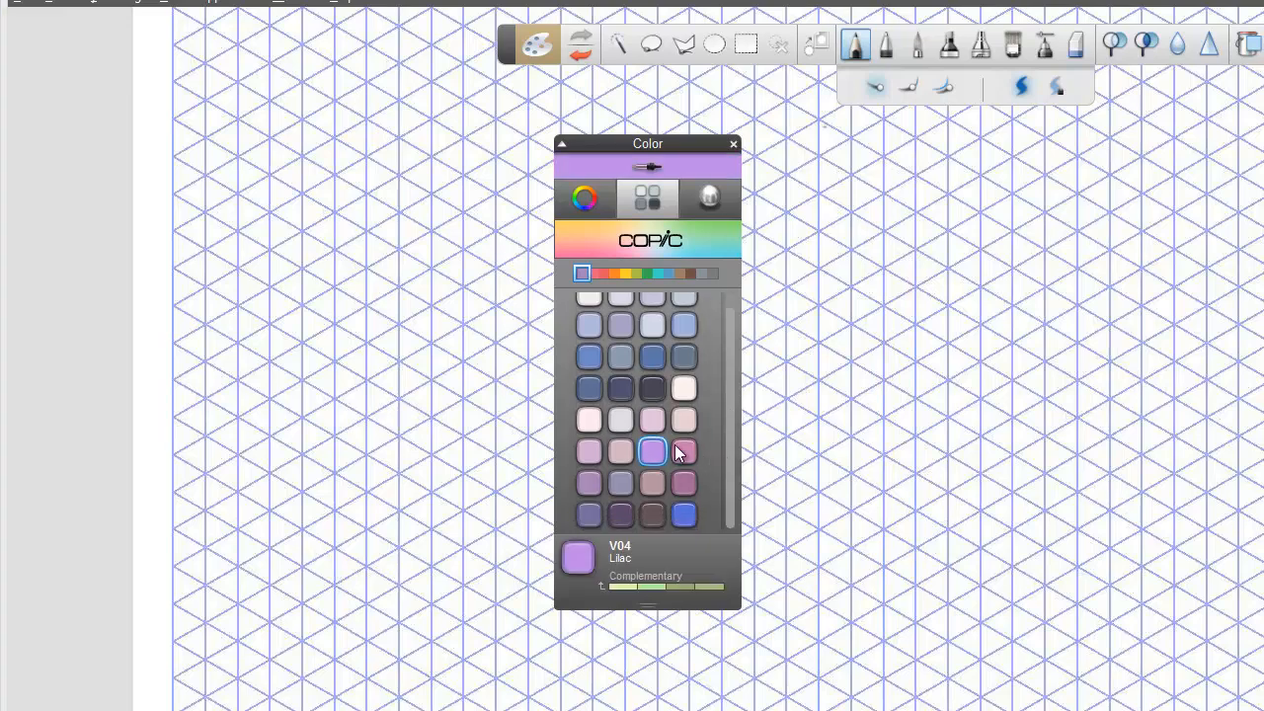
pyautogui.click(687, 449)
pyautogui.click(679, 478)
pyautogui.click(653, 482)
pyautogui.click(684, 387)
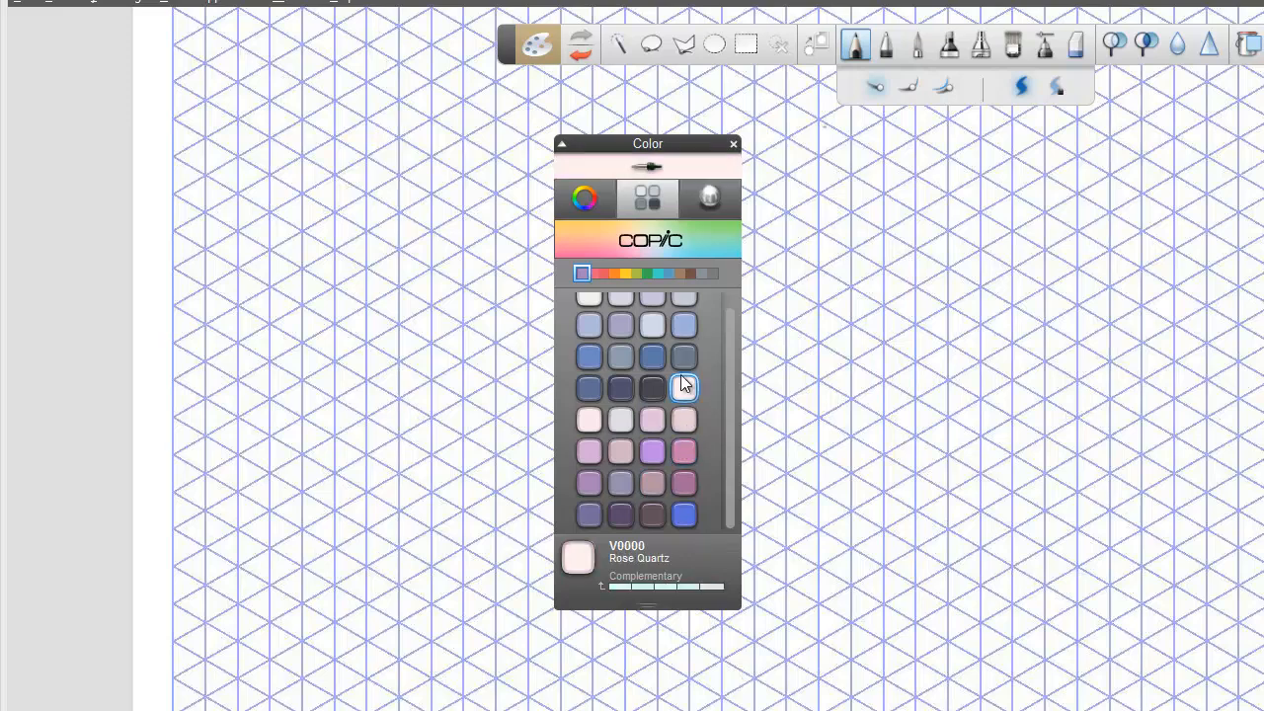
pyautogui.click(684, 354)
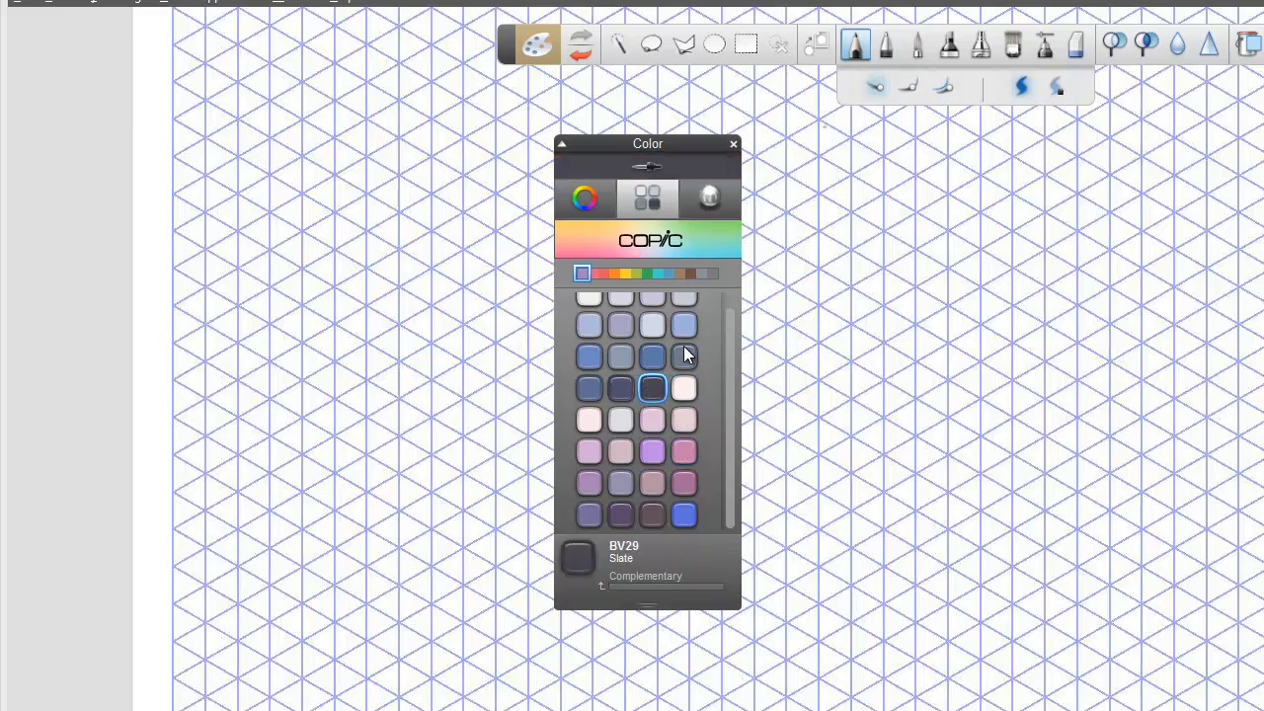
# Show the shaded object preview in the Color palette, set its form to Cube and recolour it purple
pyautogui.click(707, 200)
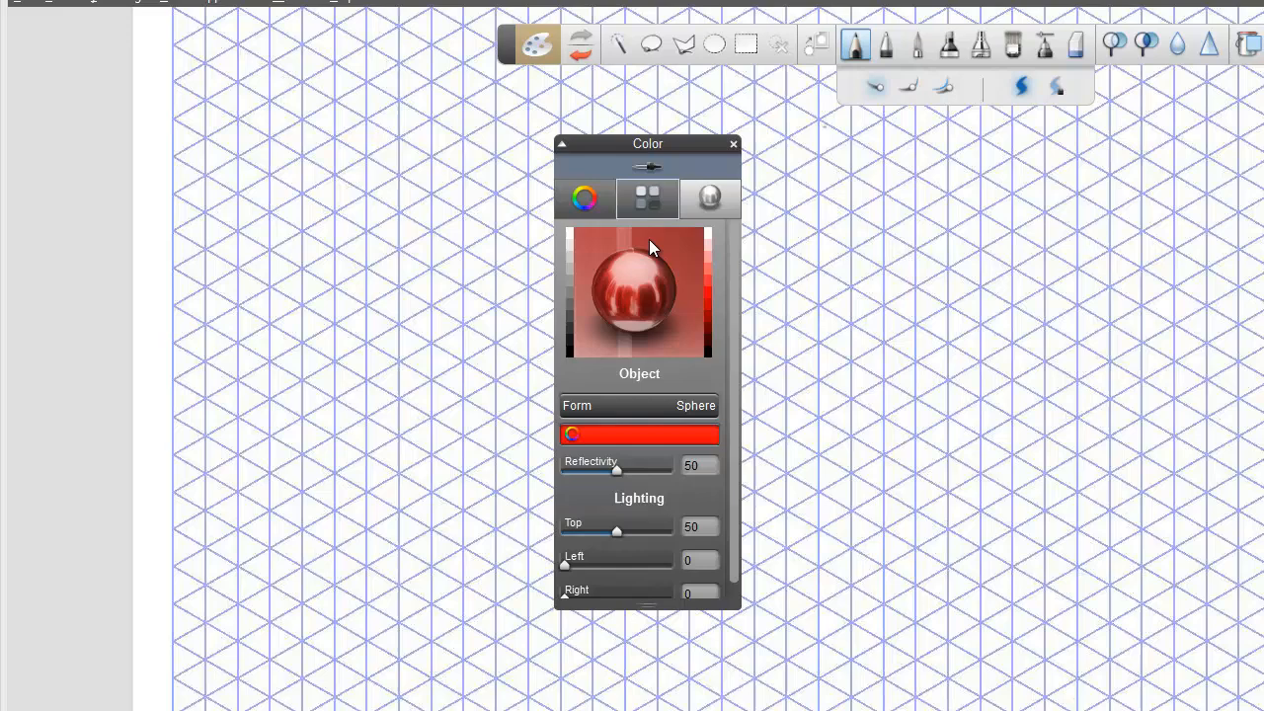
pyautogui.click(685, 408)
pyautogui.click(644, 459)
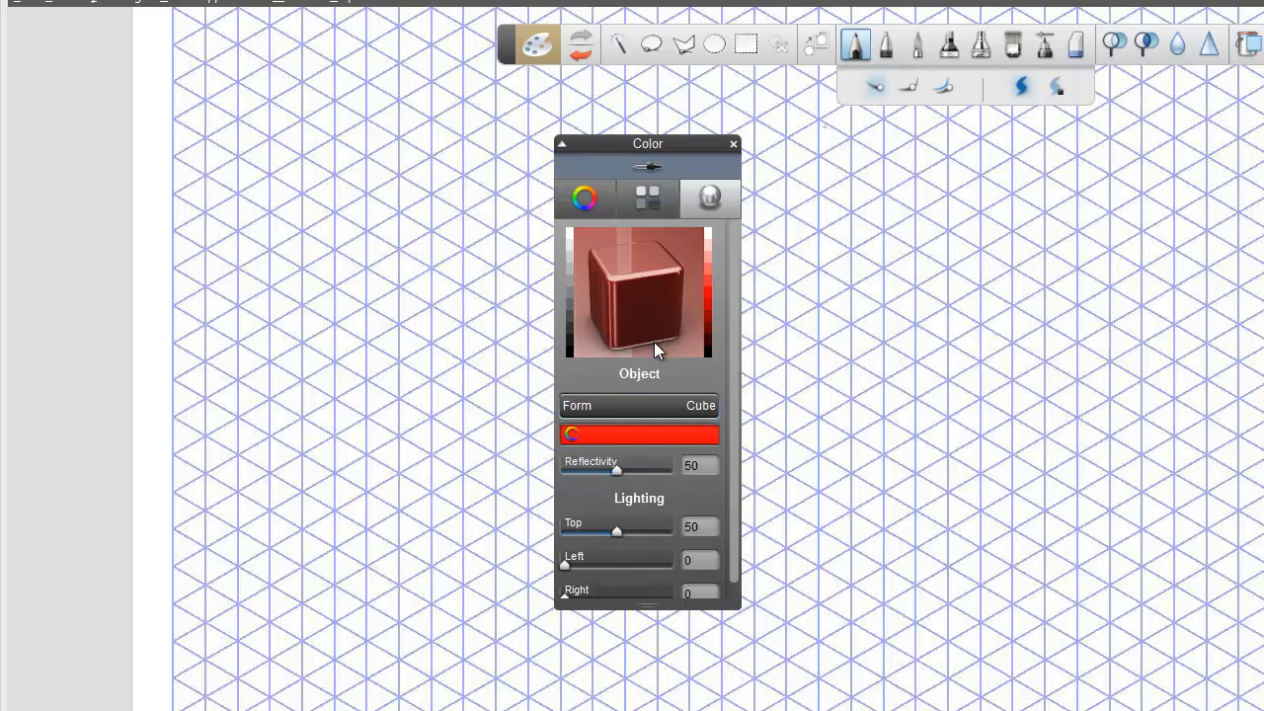
pyautogui.click(635, 439)
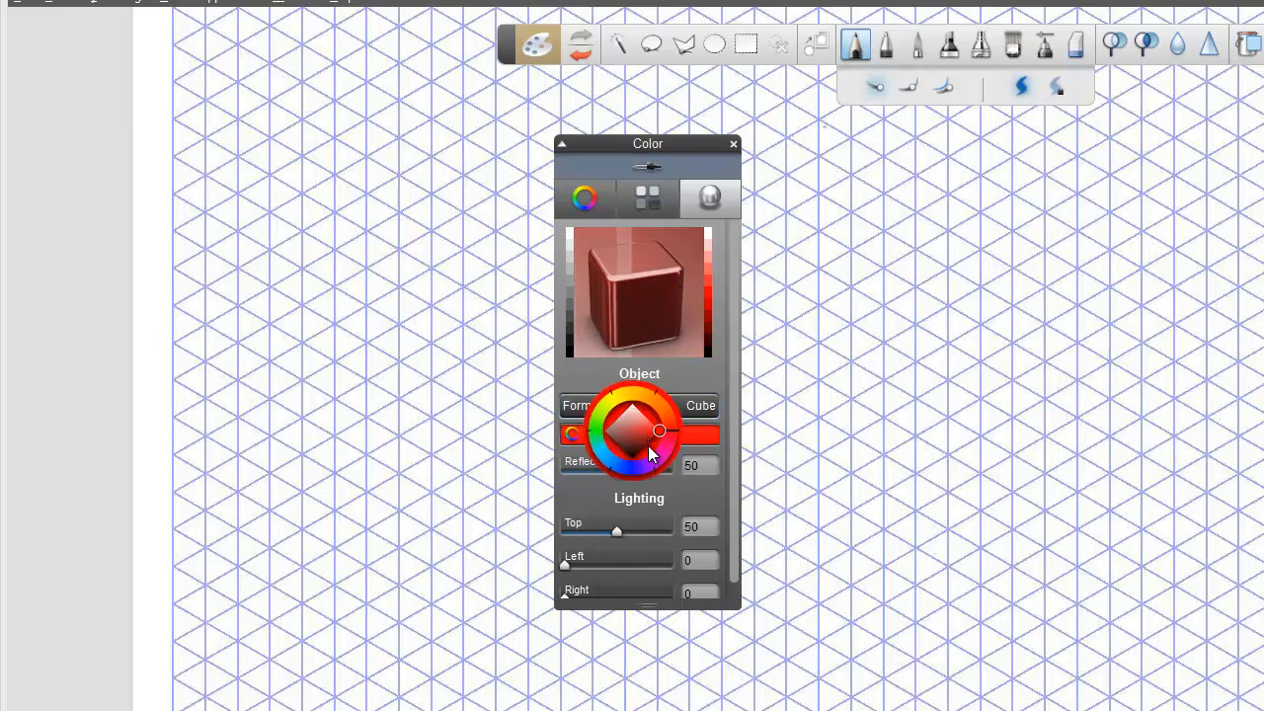
pyautogui.click(629, 467)
pyautogui.moveTo(628, 467)
pyautogui.mouseDown()
pyautogui.moveTo(619, 463)
pyautogui.moveTo(646, 467)
pyautogui.mouseUp()
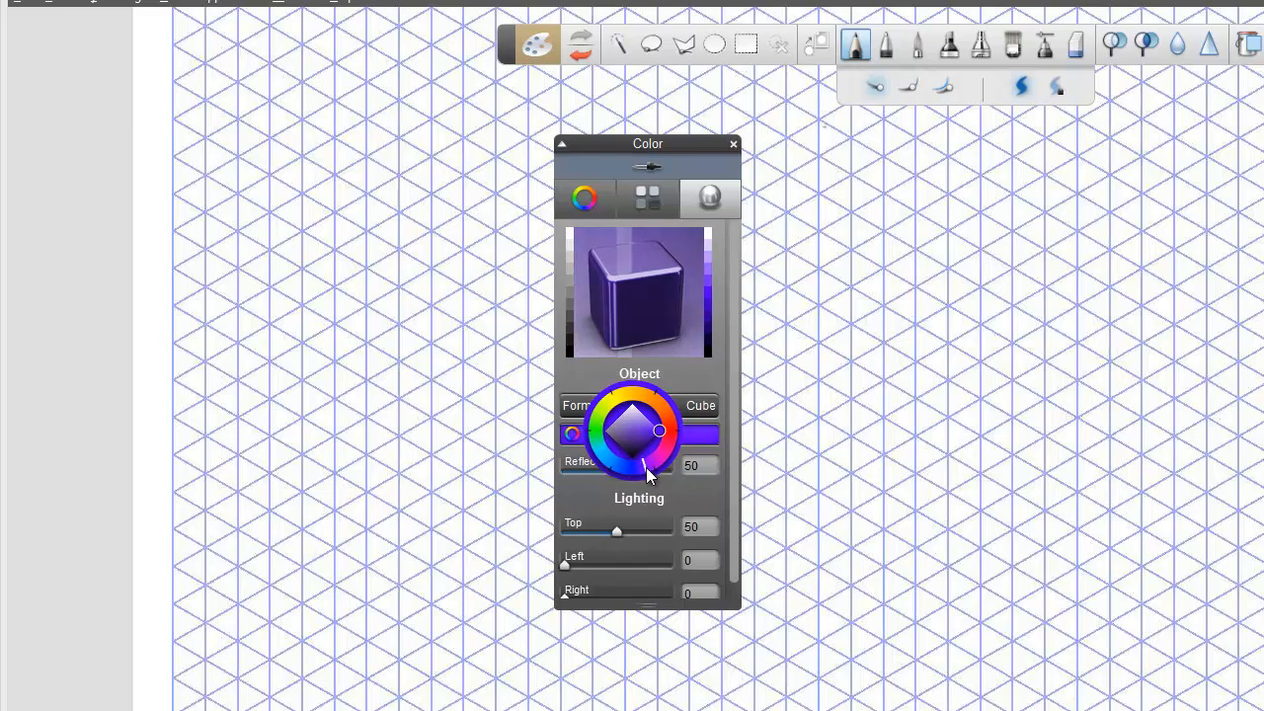
pyautogui.click(684, 384)
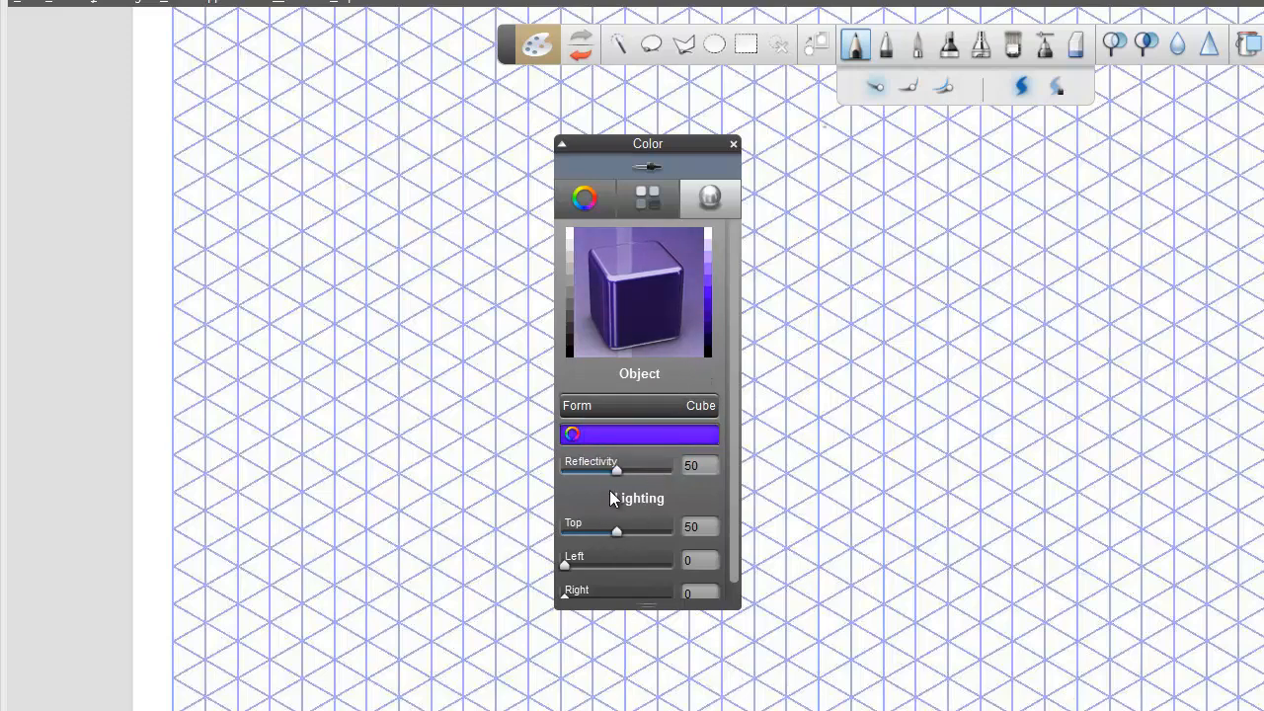
# Set the cube's reflectivity to 78, top lighting to 52 and left lighting to 31, and lengthen the palette to fit all sliders
pyautogui.moveTo(619, 470); pyautogui.dragTo(640, 485)
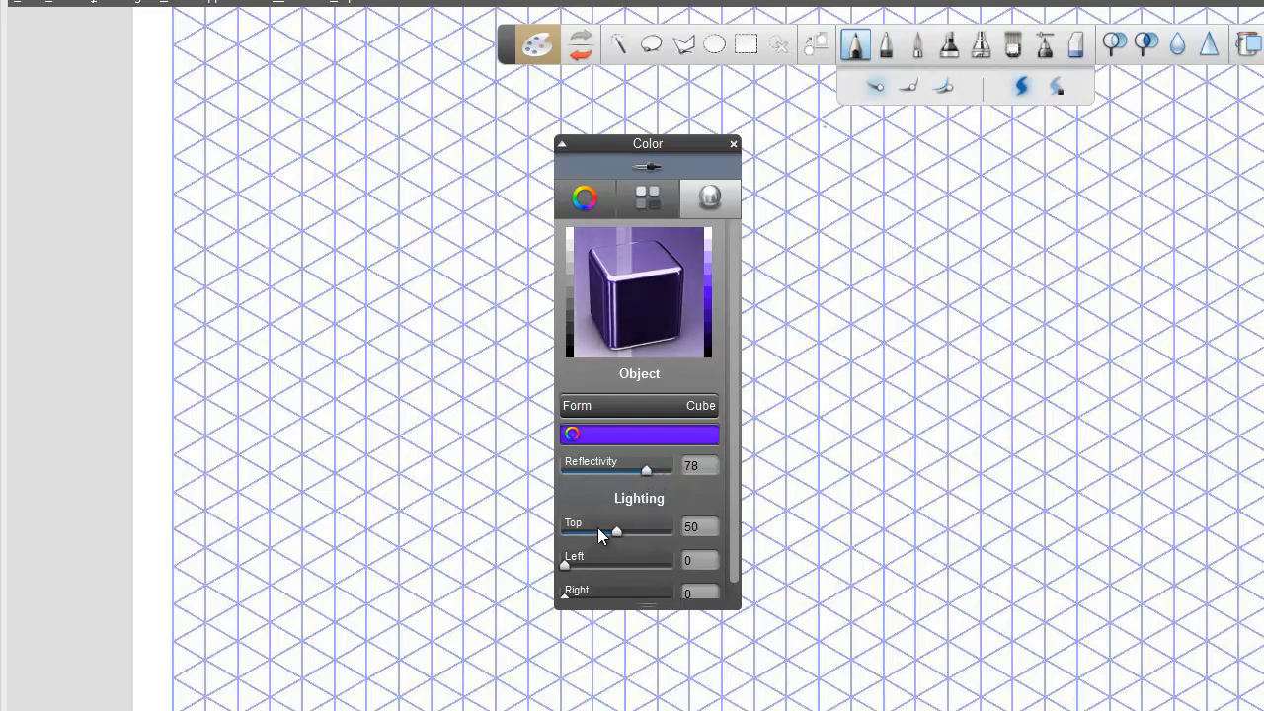
pyautogui.moveTo(617, 530); pyautogui.dragTo(619, 530)
pyautogui.moveTo(565, 564); pyautogui.dragTo(600, 563)
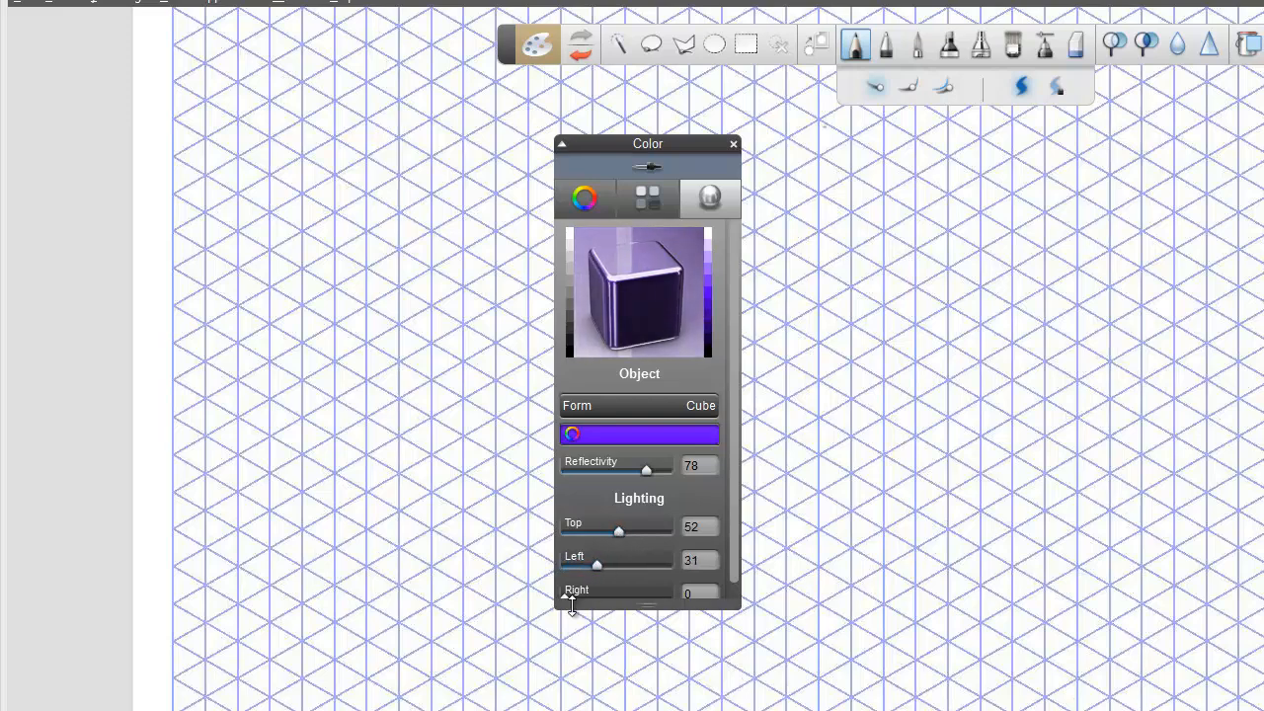
pyautogui.moveTo(648, 615); pyautogui.dragTo(648, 657)
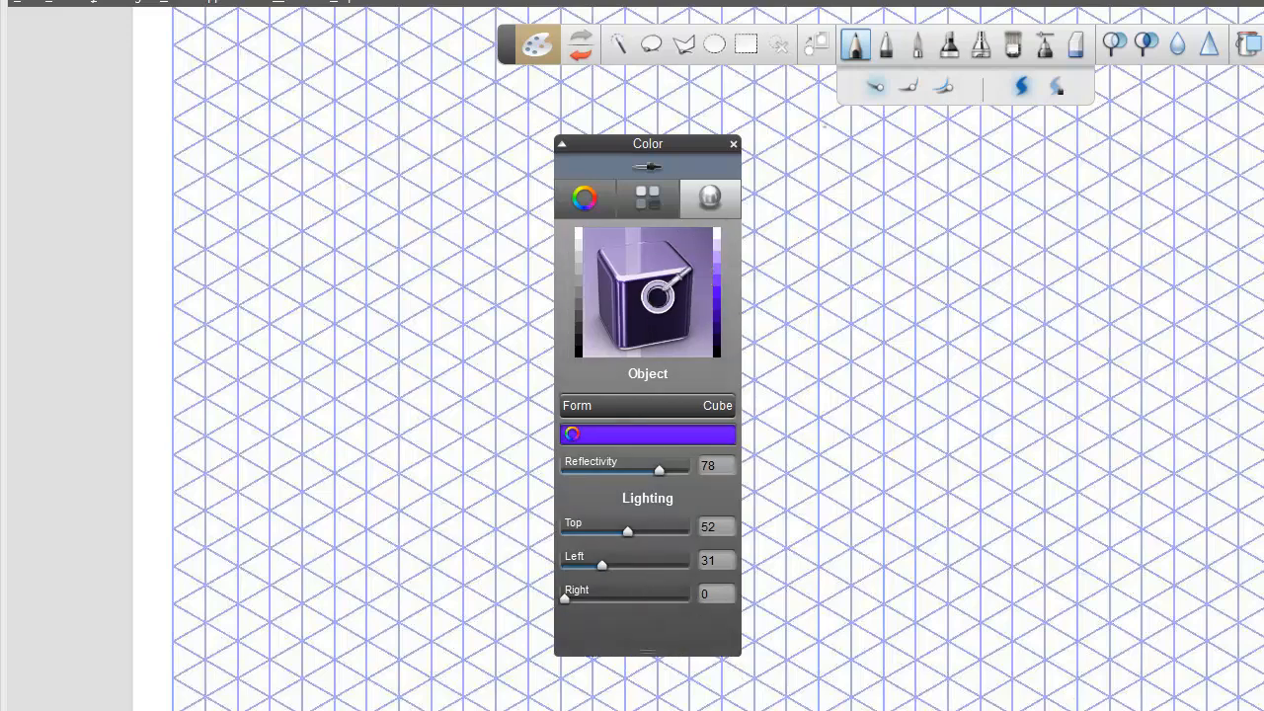
# Sample a very dark purple from the cube preview as the current colour, and move the Color palette back beside the page's left edge
pyautogui.click(647, 164)
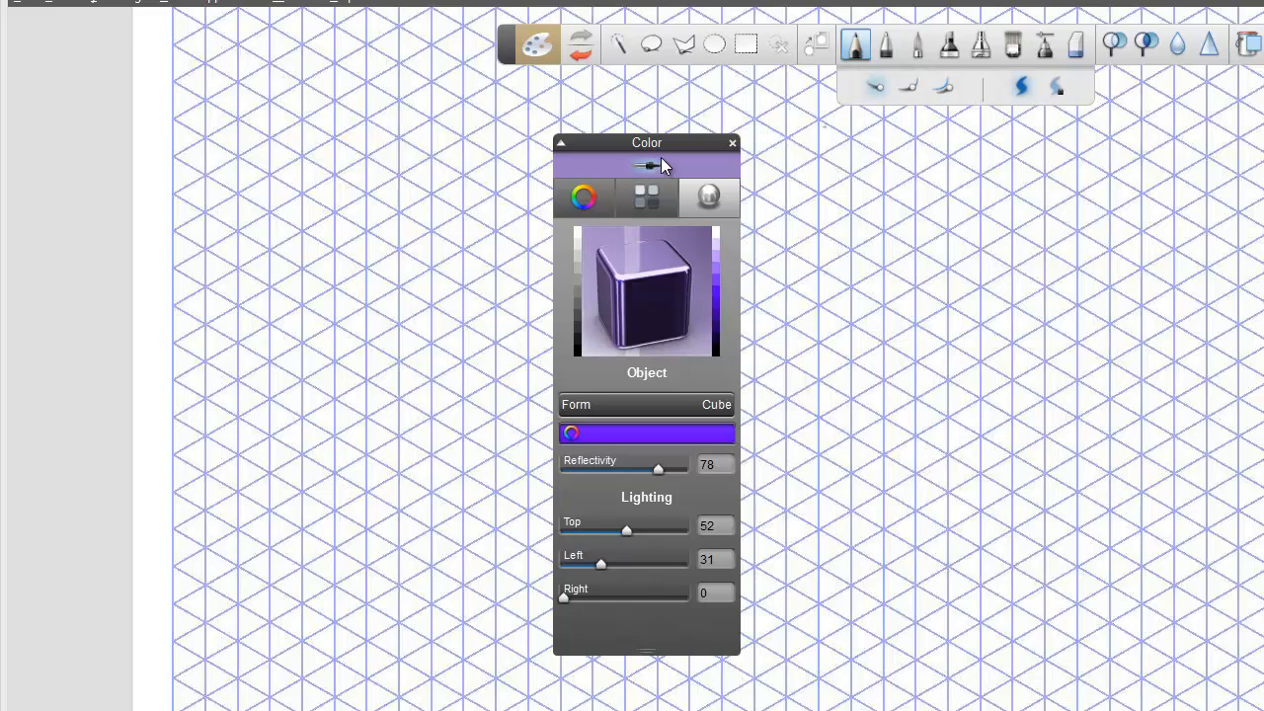
pyautogui.click(612, 293)
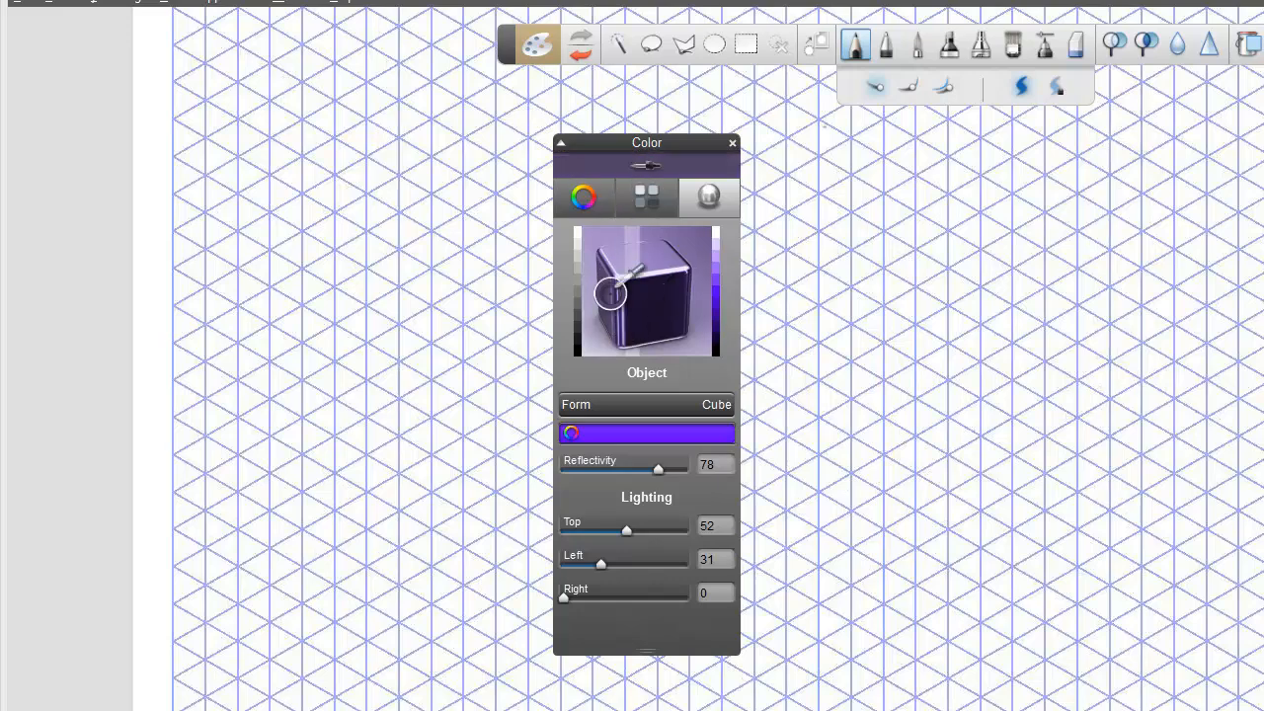
pyautogui.click(645, 170)
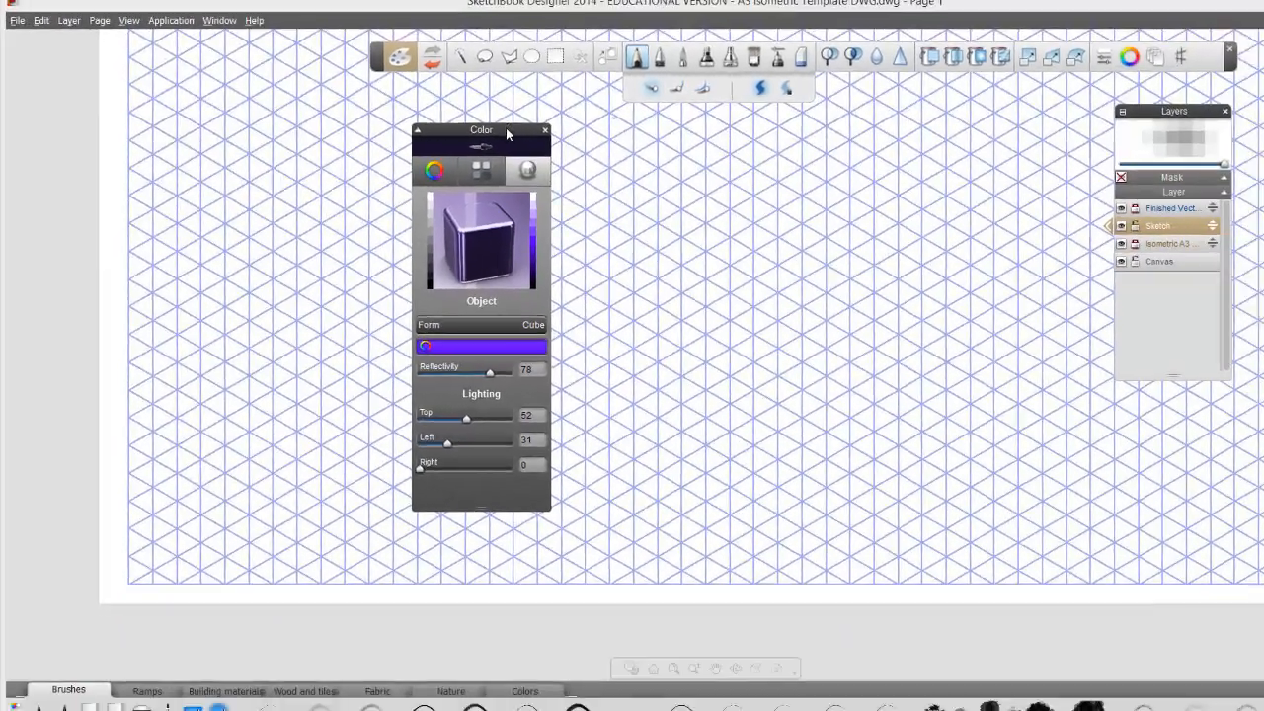
pyautogui.moveTo(638, 144); pyautogui.dragTo(583, 153)
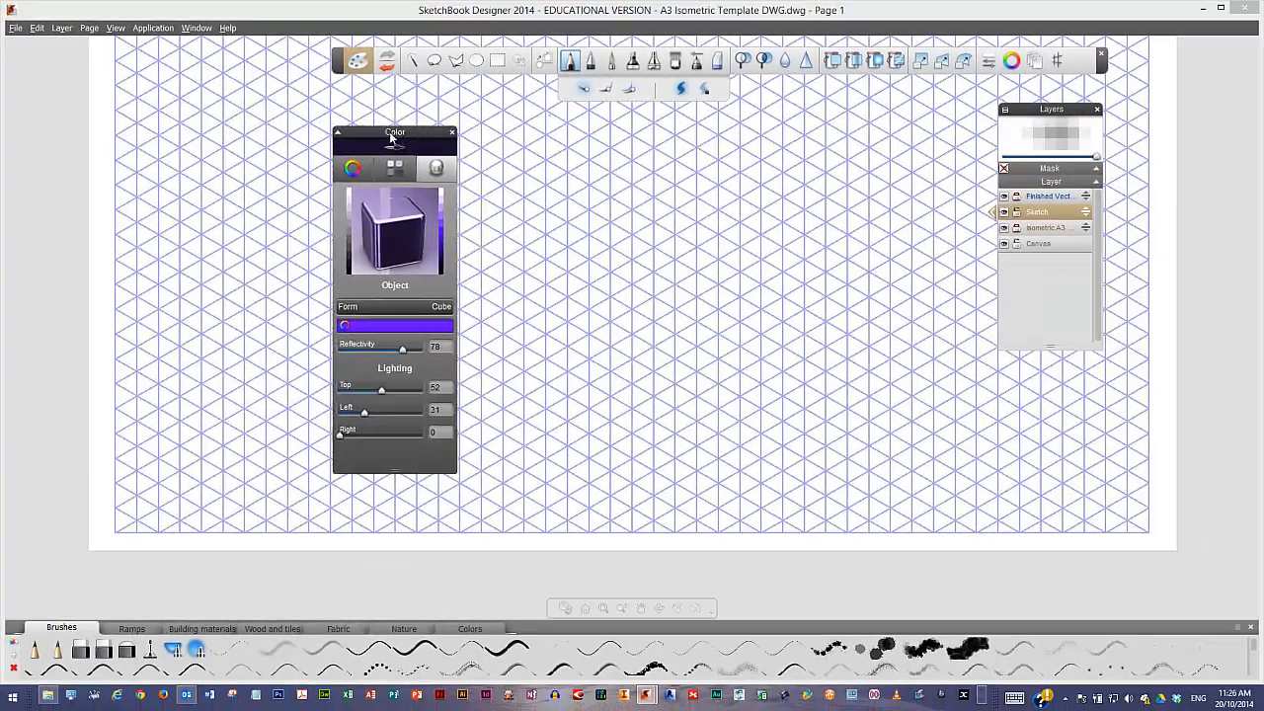
pyautogui.moveTo(389, 131); pyautogui.dragTo(192, 100)
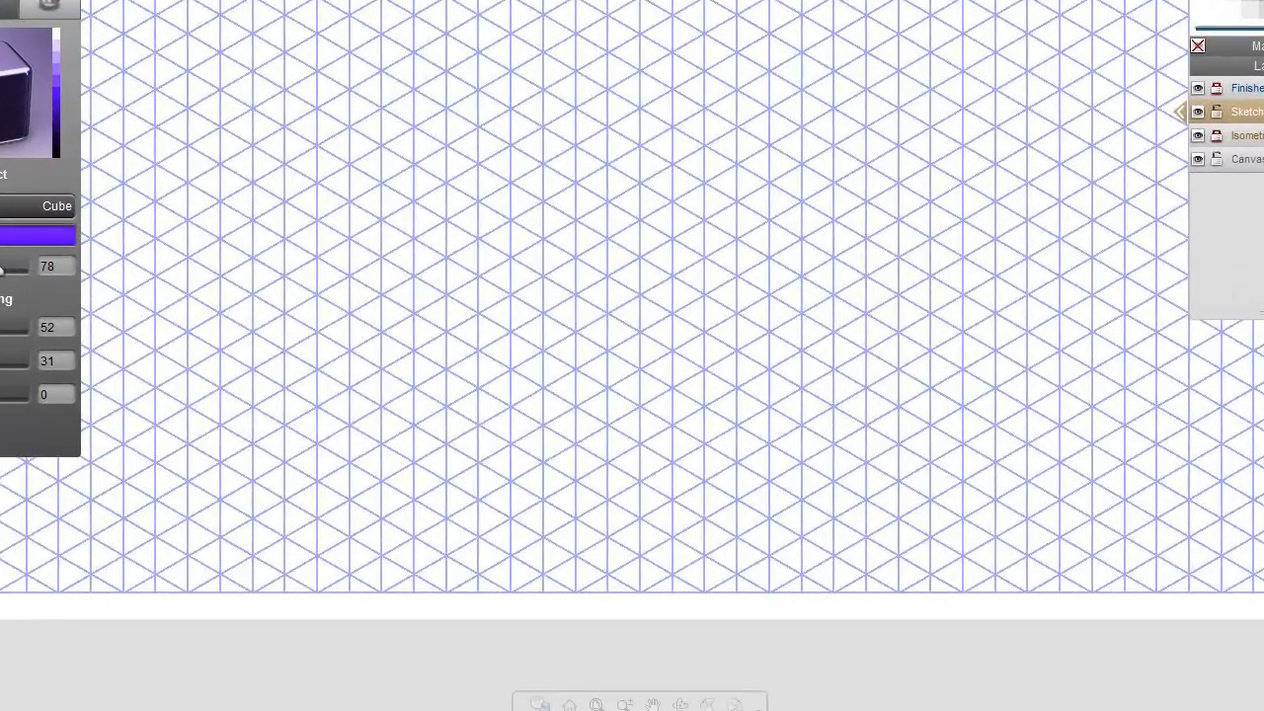
# Switch to the HSL colour wheel, choose near-black with saturation 0% and lightness 4%, and scribble a zigzag pencil test on the Sketch layer
pyautogui.click(2, 6)
pyautogui.moveTo(0, 122); pyautogui.dragTo(0, 131)
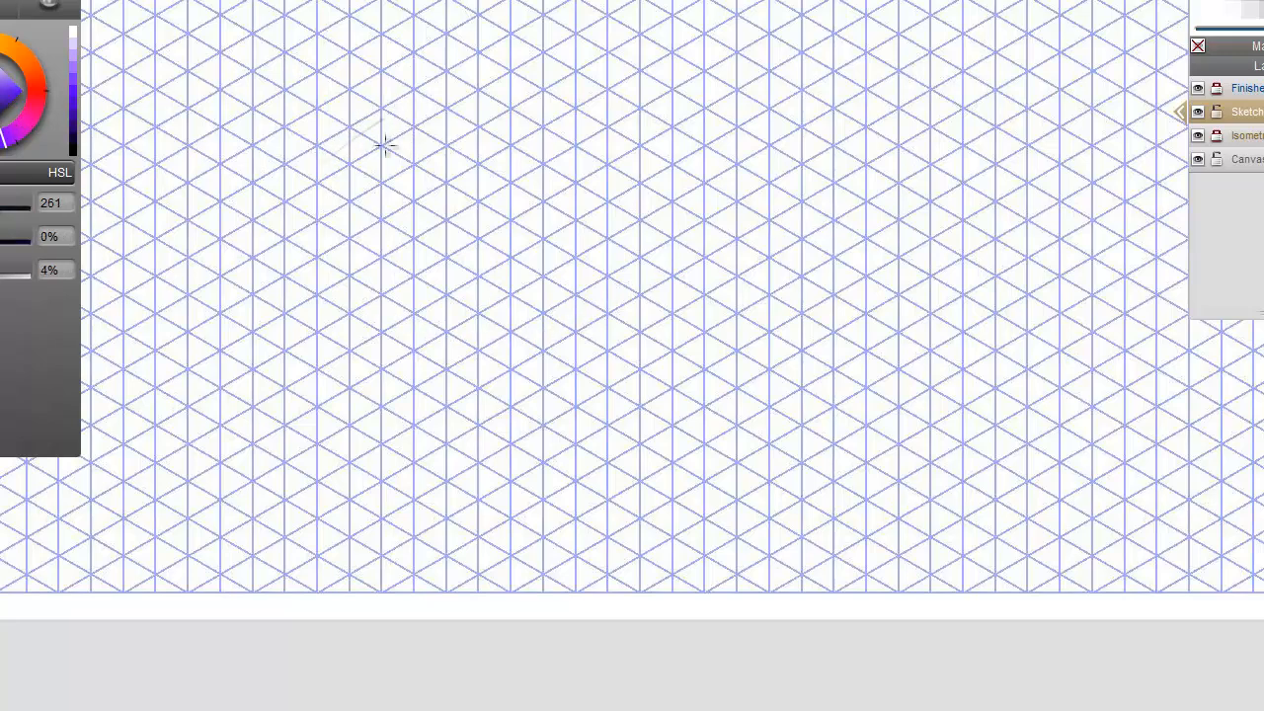
pyautogui.moveTo(385, 141)
pyautogui.mouseDown()
pyautogui.moveTo(485, 181)
pyautogui.moveTo(520, 170)
pyautogui.mouseUp()
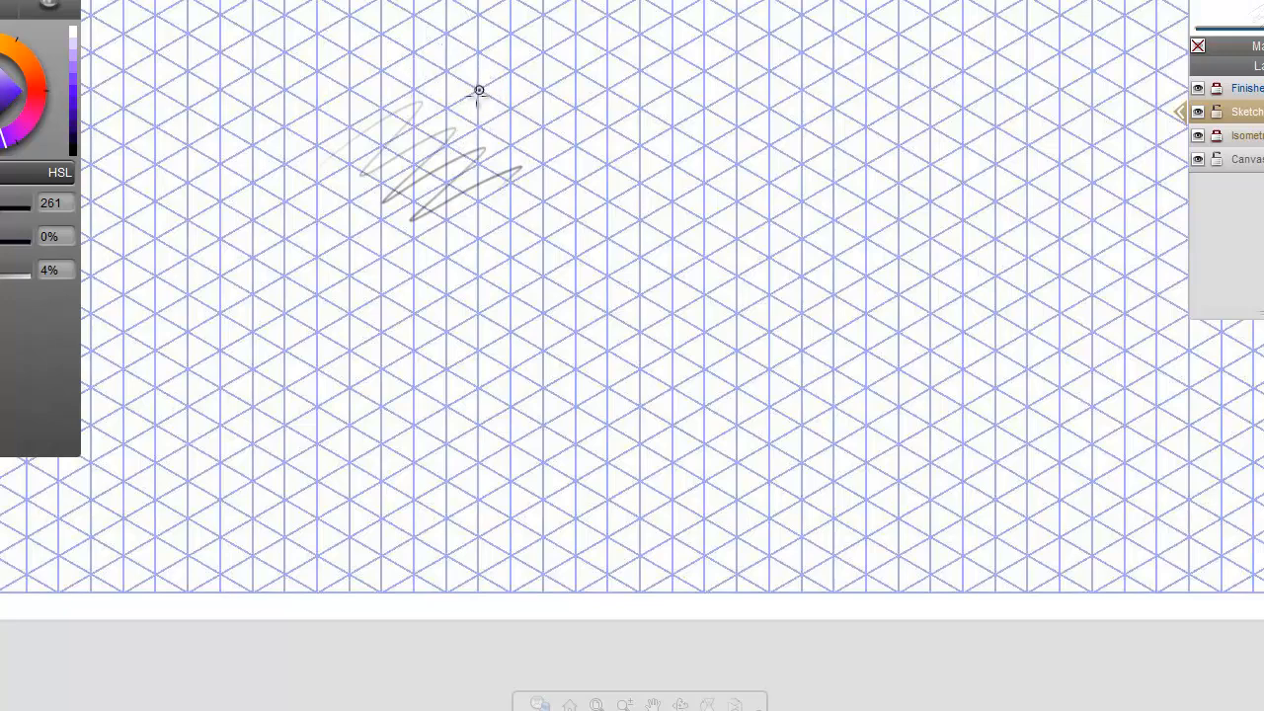
# Add further pencil test strokes beside the zigzag on the Sketch layer, building up darker lines over lighter ones
pyautogui.moveTo(454, 119)
pyautogui.mouseDown()
pyautogui.moveTo(542, 72)
pyautogui.moveTo(462, 114)
pyautogui.moveTo(504, 75)
pyautogui.moveTo(483, 92)
pyautogui.moveTo(559, 111)
pyautogui.moveTo(579, 104)
pyautogui.moveTo(475, 163)
pyautogui.moveTo(595, 122)
pyautogui.mouseUp()
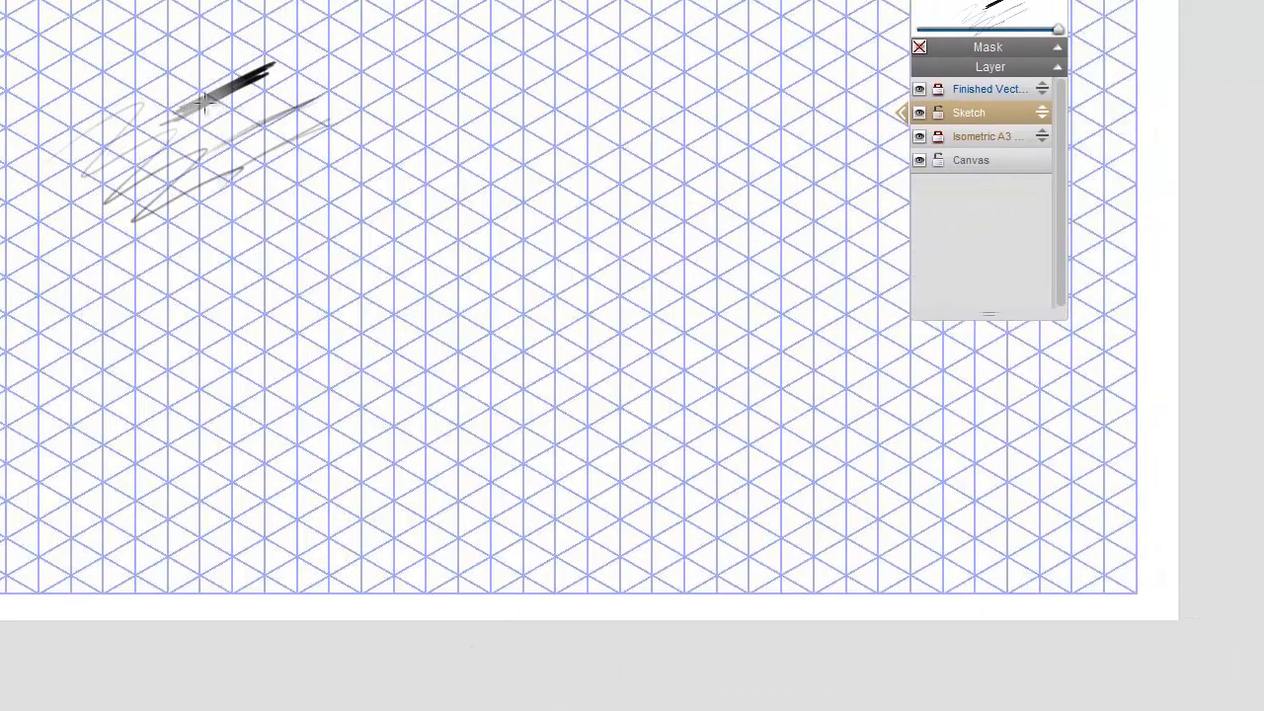
pyautogui.moveTo(205, 103)
pyautogui.mouseDown()
pyautogui.moveTo(265, 77)
pyautogui.moveTo(206, 113)
pyautogui.moveTo(242, 77)
pyautogui.moveTo(121, 141)
pyautogui.moveTo(153, 98)
pyautogui.moveTo(104, 141)
pyautogui.moveTo(84, 177)
pyautogui.moveTo(171, 133)
pyautogui.moveTo(111, 231)
pyautogui.moveTo(314, 116)
pyautogui.moveTo(261, 152)
pyautogui.mouseUp()
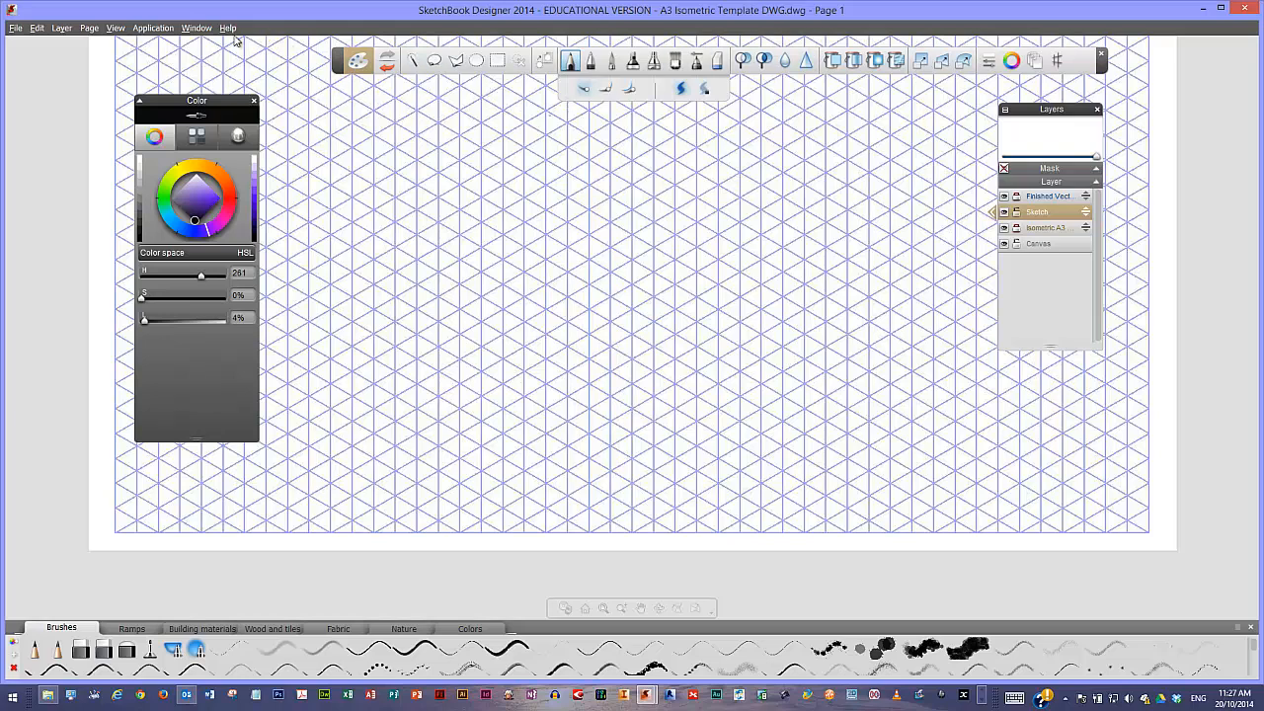
# Show the Attribute Editor, collapse the Color palette in the page's upper-left corner, and place the Pencil palette just below it
pyautogui.click(196, 28)
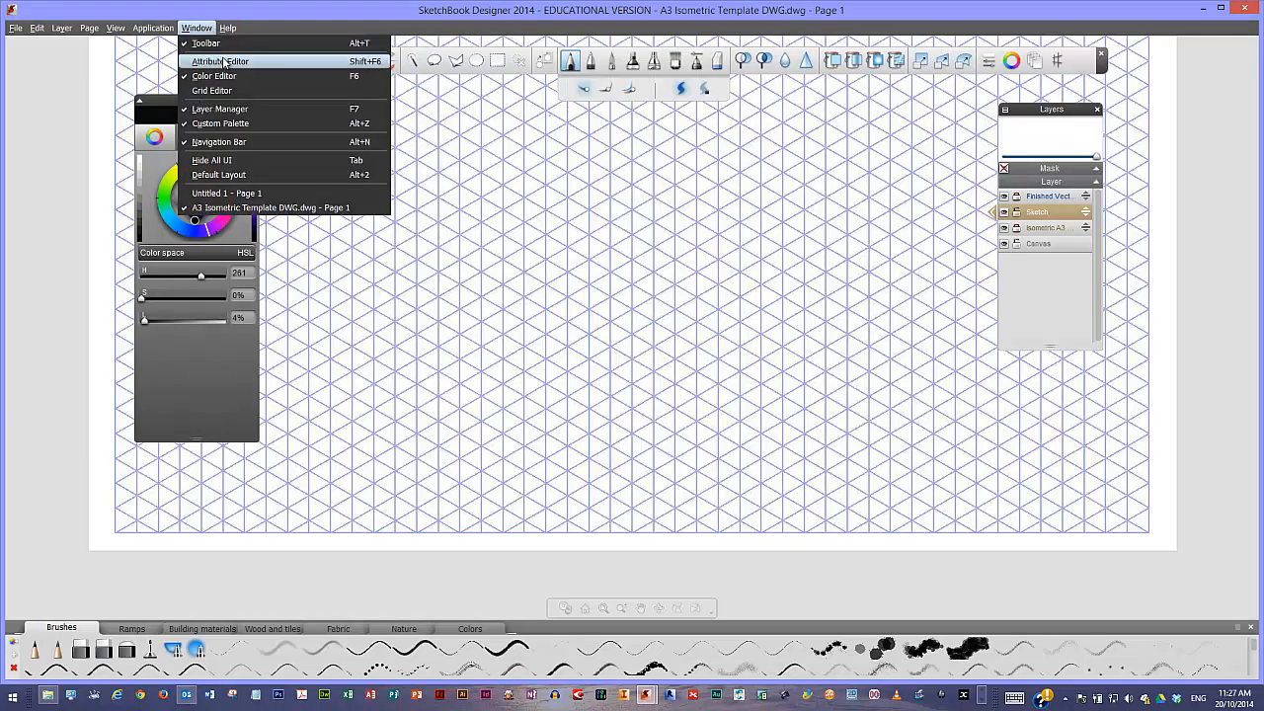
pyautogui.click(224, 62)
pyautogui.moveTo(185, 196)
pyautogui.mouseDown()
pyautogui.moveTo(232, 276)
pyautogui.moveTo(208, 343)
pyautogui.mouseUp()
pyautogui.moveTo(209, 99); pyautogui.dragTo(194, 81)
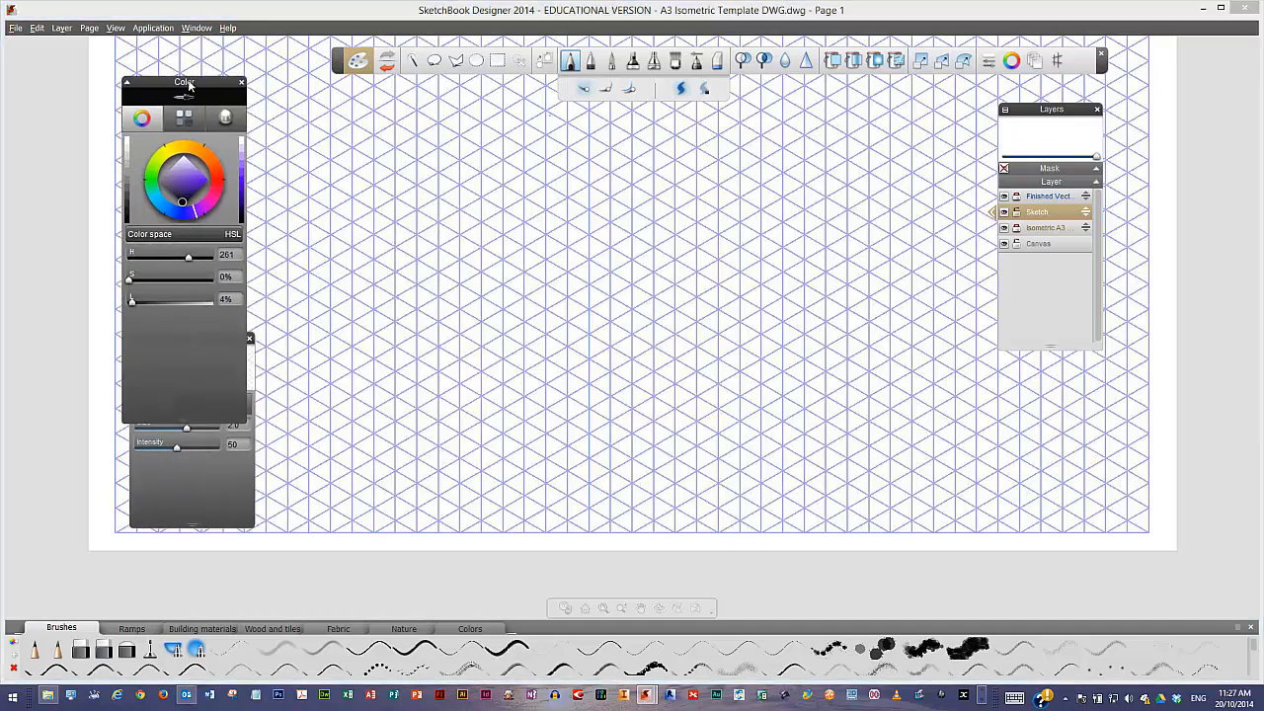
pyautogui.click(127, 81)
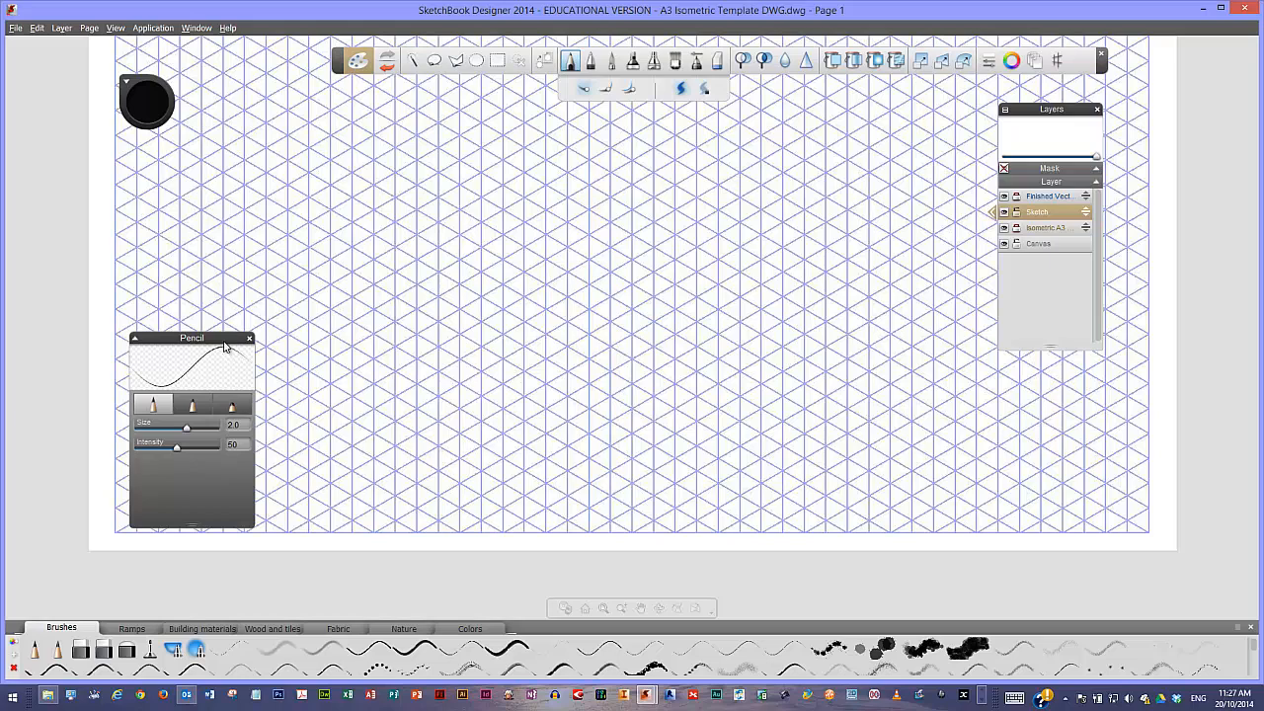
pyautogui.moveTo(224, 345); pyautogui.dragTo(244, 198)
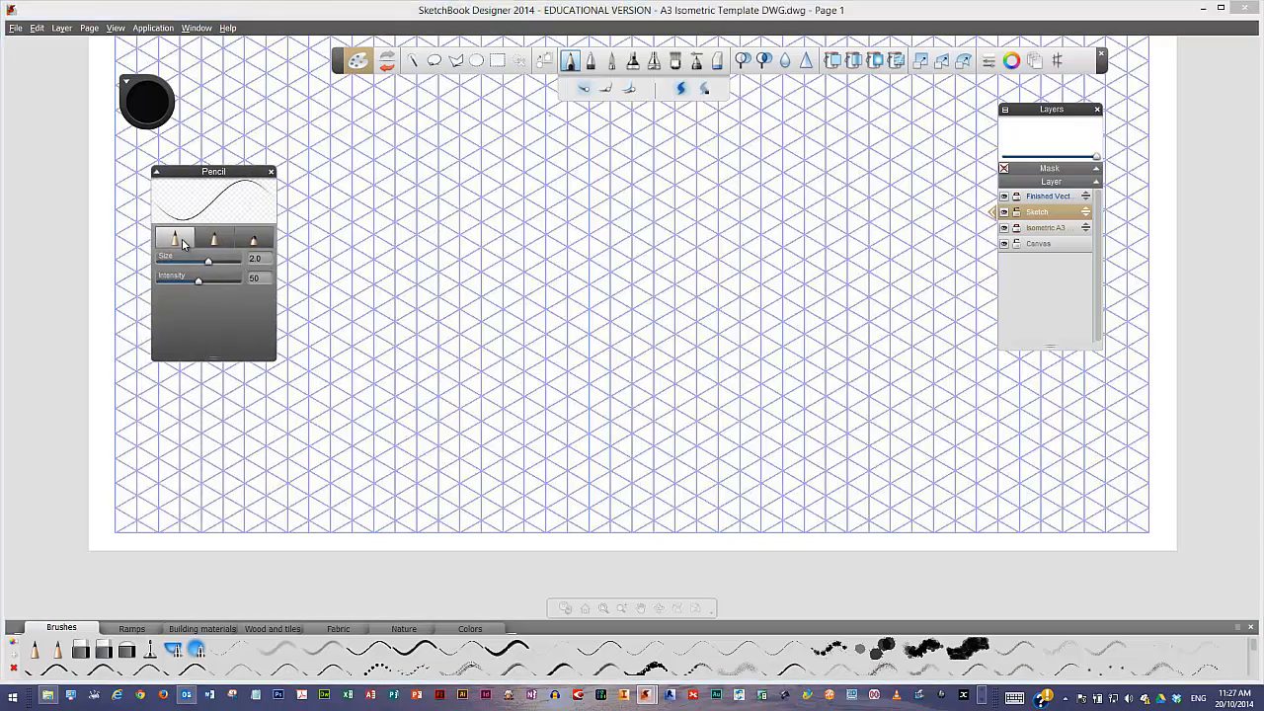
# Compare the pencil tips, choose the sharp tip, and set the pencil size to 1.0
pyautogui.click(215, 240)
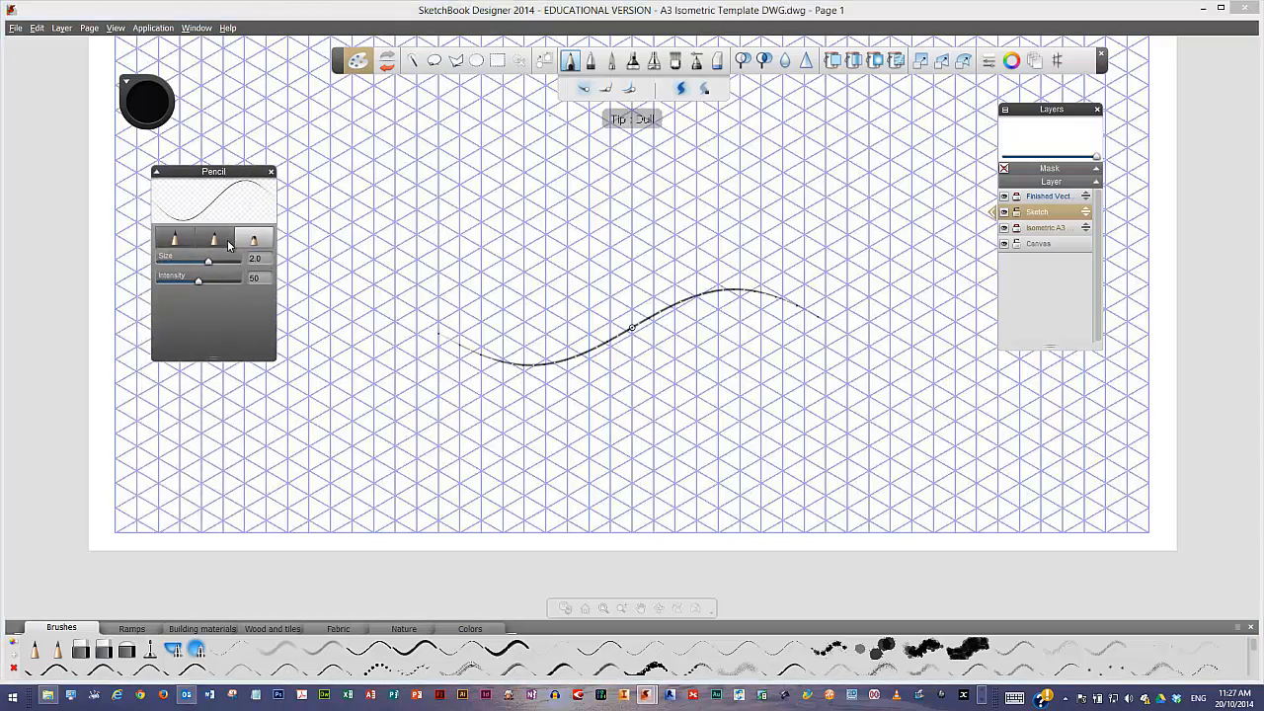
pyautogui.click(182, 239)
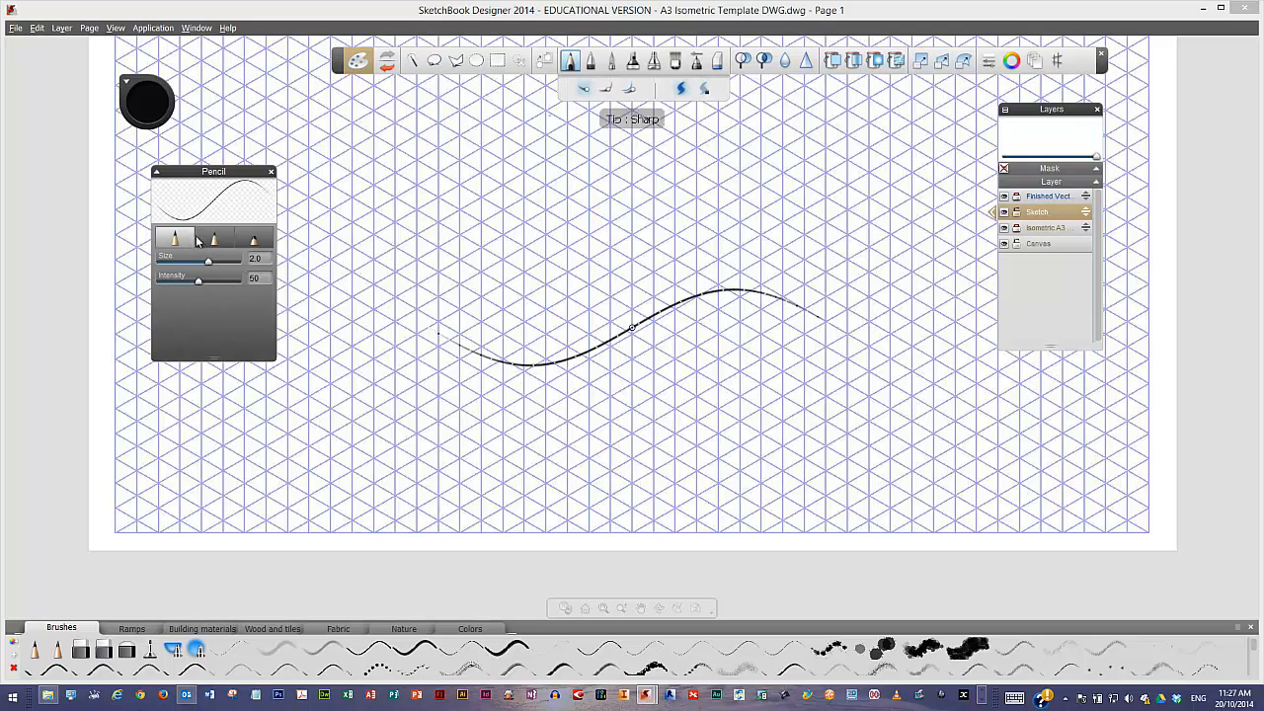
pyautogui.click(214, 240)
pyautogui.click(254, 240)
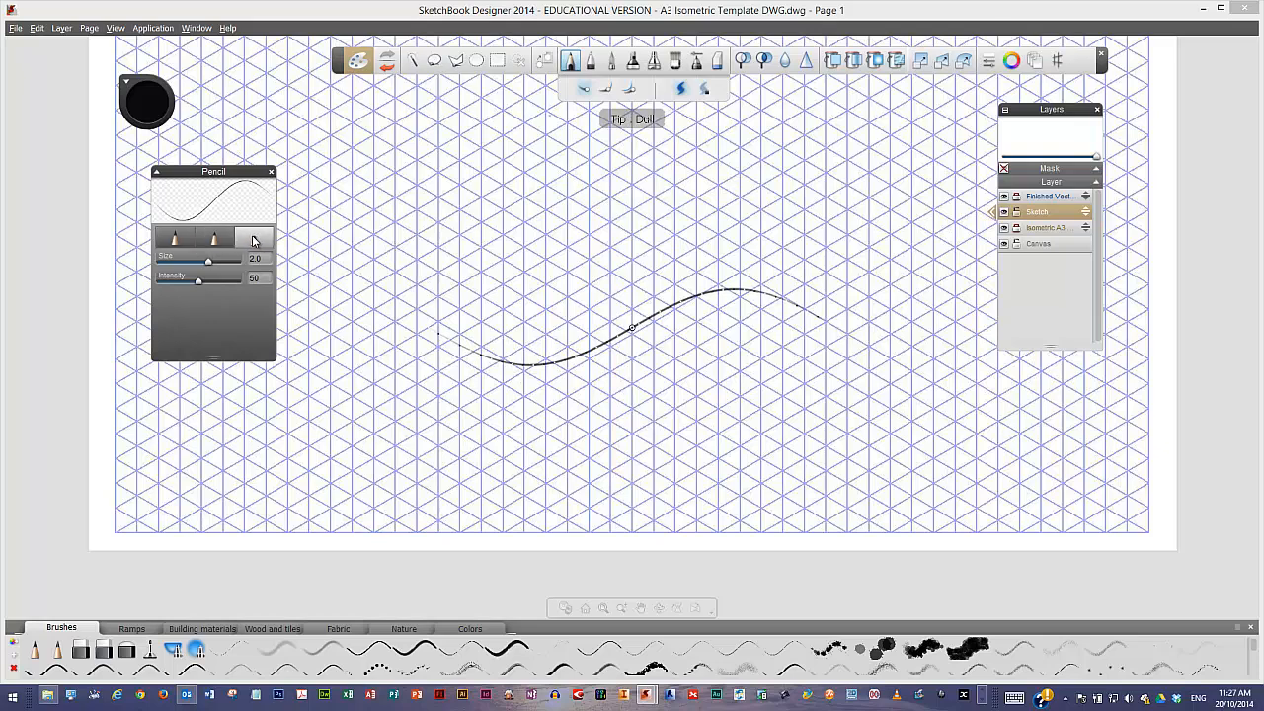
pyautogui.click(179, 239)
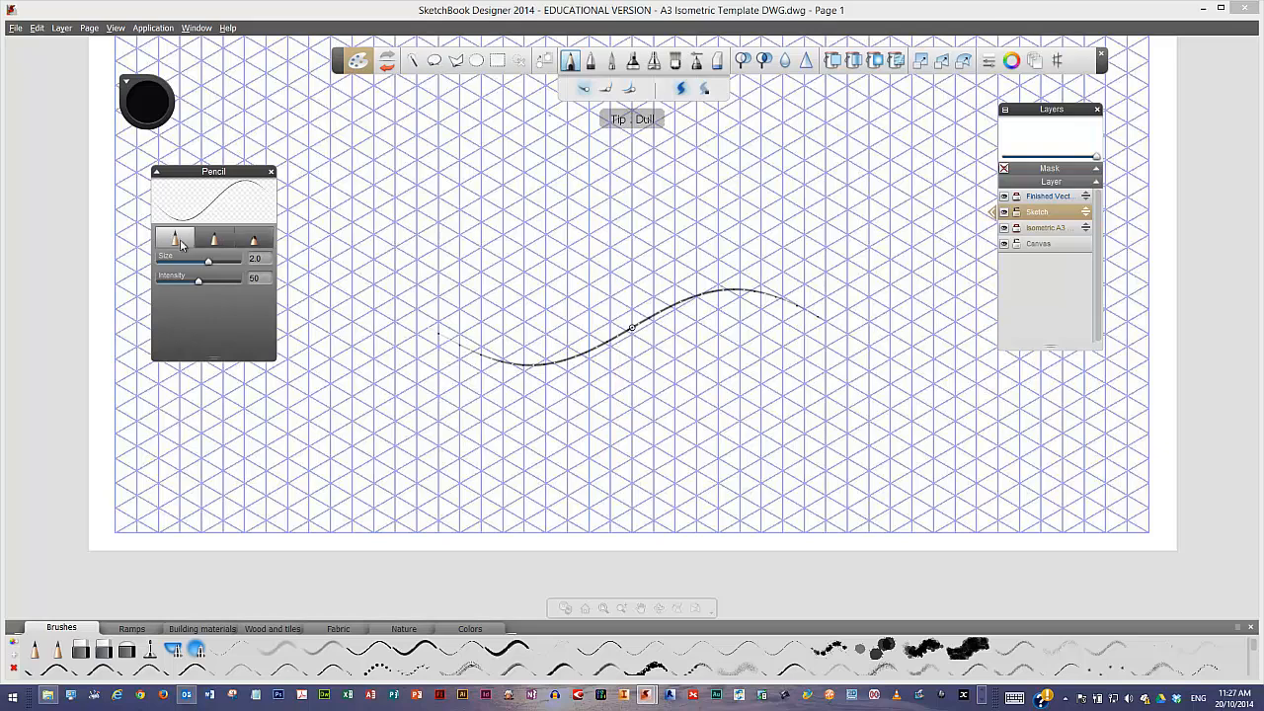
pyautogui.moveTo(209, 264)
pyautogui.mouseDown()
pyautogui.moveTo(188, 263)
pyautogui.moveTo(199, 264)
pyautogui.mouseUp()
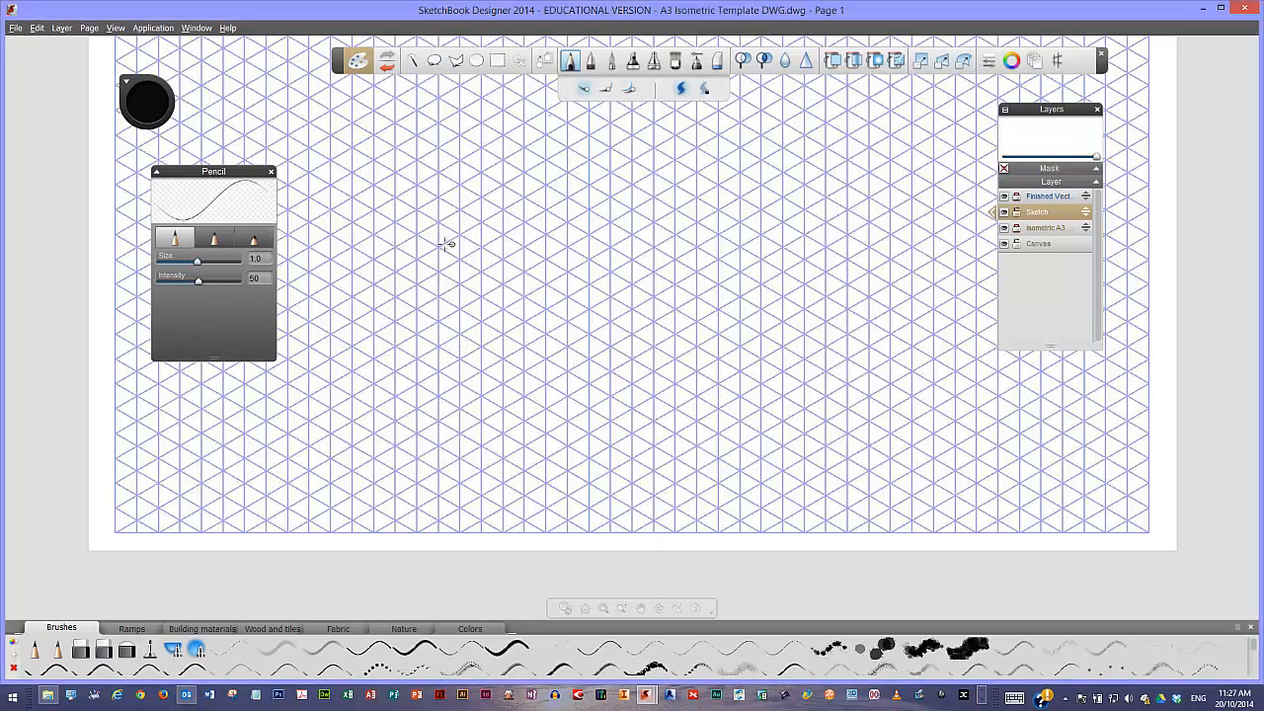
# Test the sharp 1.0 pencil with a patch of slanted strokes on the Sketch layer, and undo them
pyautogui.moveTo(447, 243); pyautogui.dragTo(531, 210)
pyautogui.moveTo(444, 268); pyautogui.dragTo(539, 213)
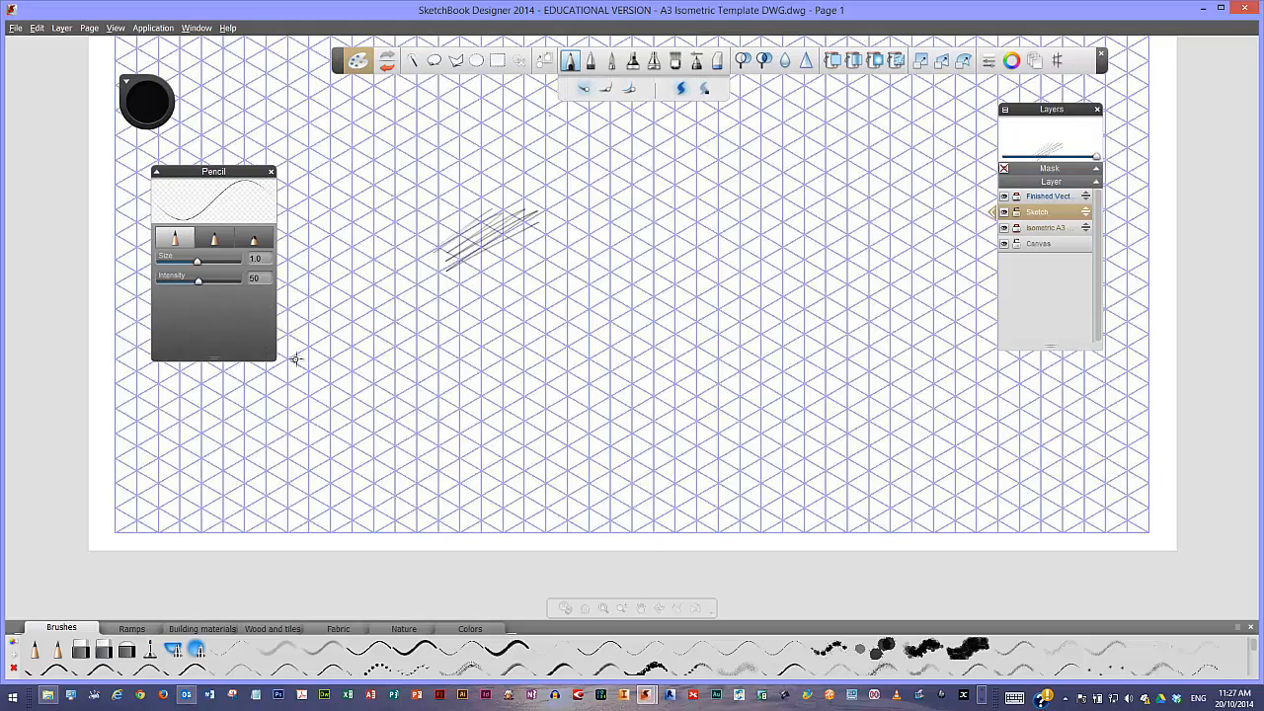
pyautogui.hotkey('ctrl', 'z')
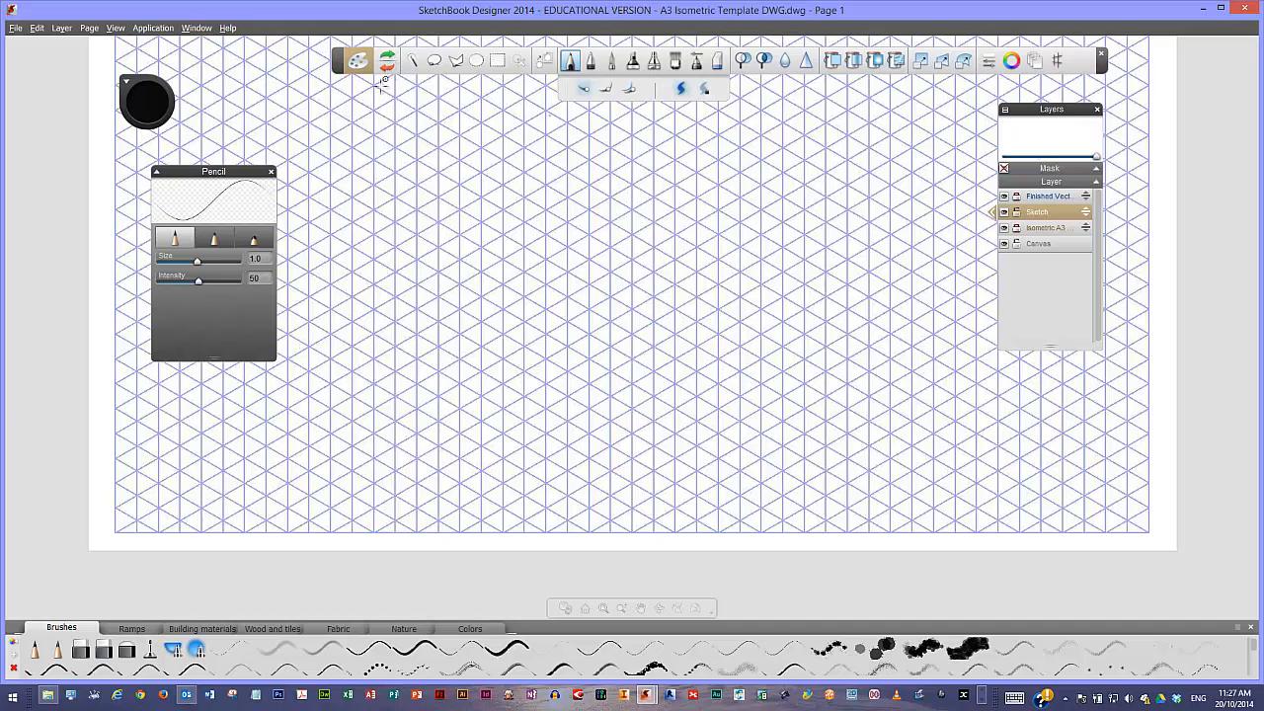
# Move the Pencil palette to the page's edge, and sketch an isometric cube's left vertical edge and diamond-shaped top face along the grid
pyautogui.moveTo(241, 172); pyautogui.dragTo(209, 176)
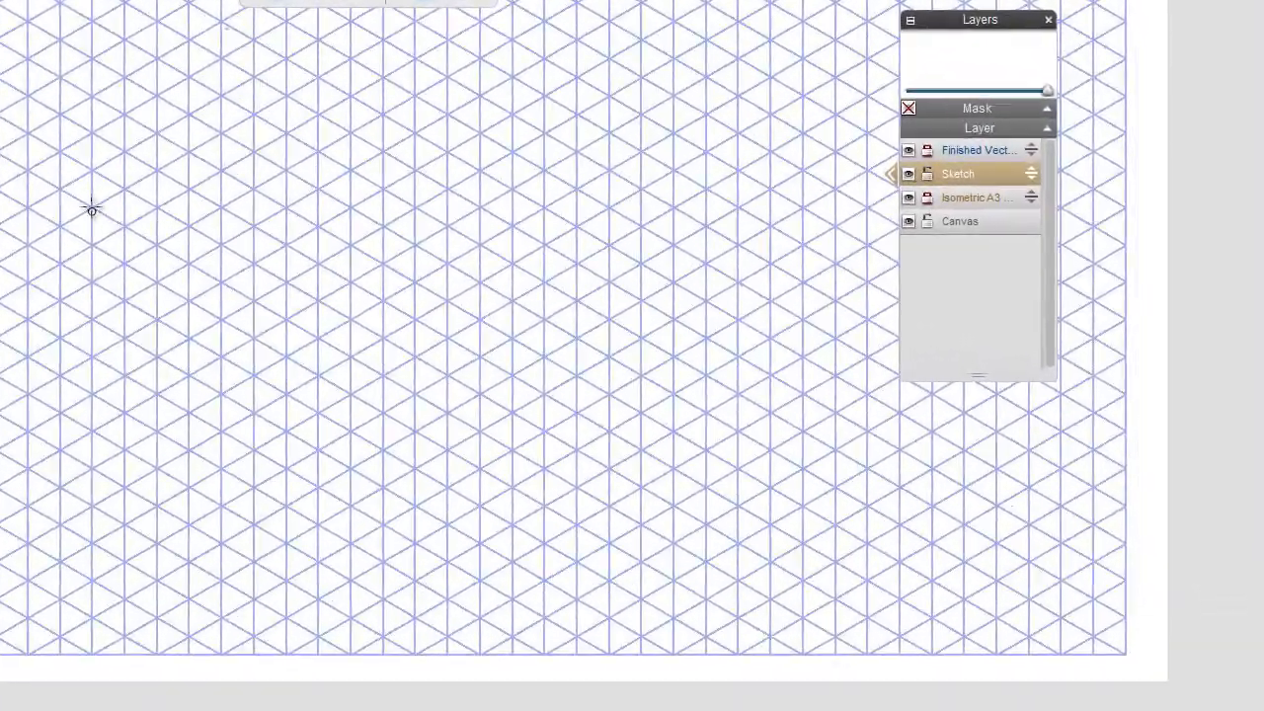
pyautogui.moveTo(466, 234); pyautogui.dragTo(467, 293)
pyautogui.moveTo(92, 297); pyautogui.dragTo(92, 422)
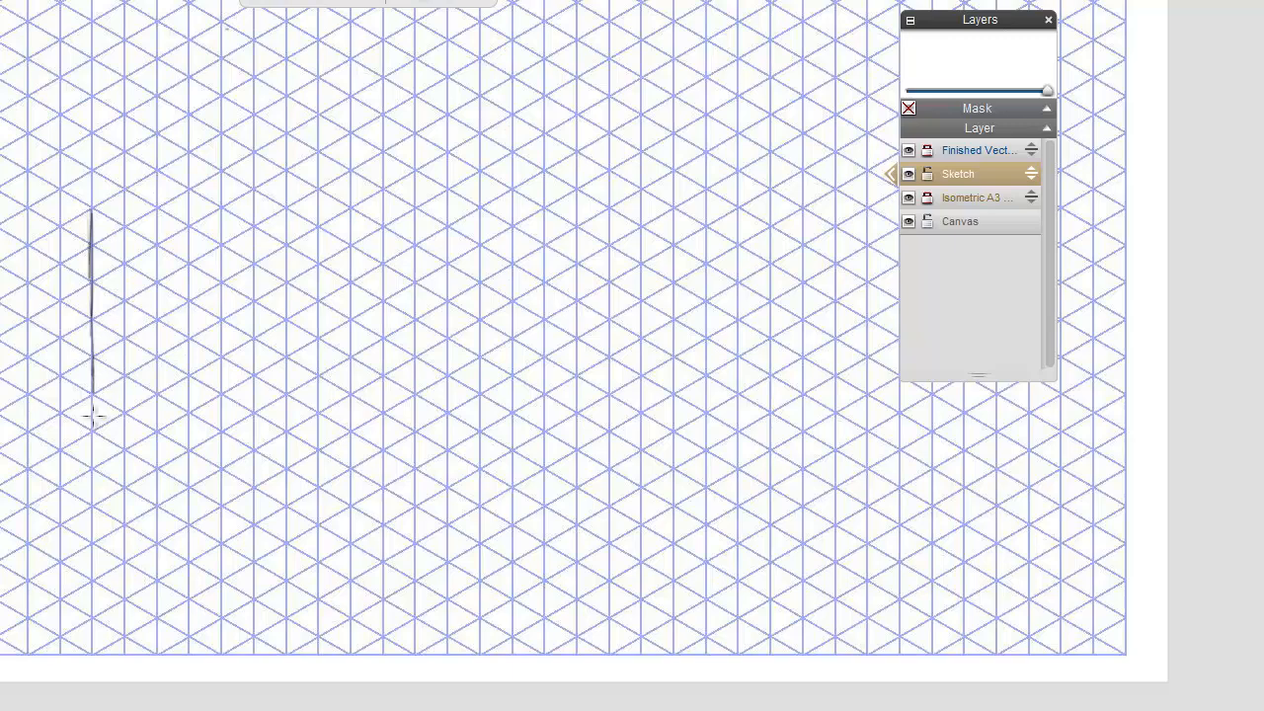
pyautogui.moveTo(92, 212); pyautogui.dragTo(260, 306)
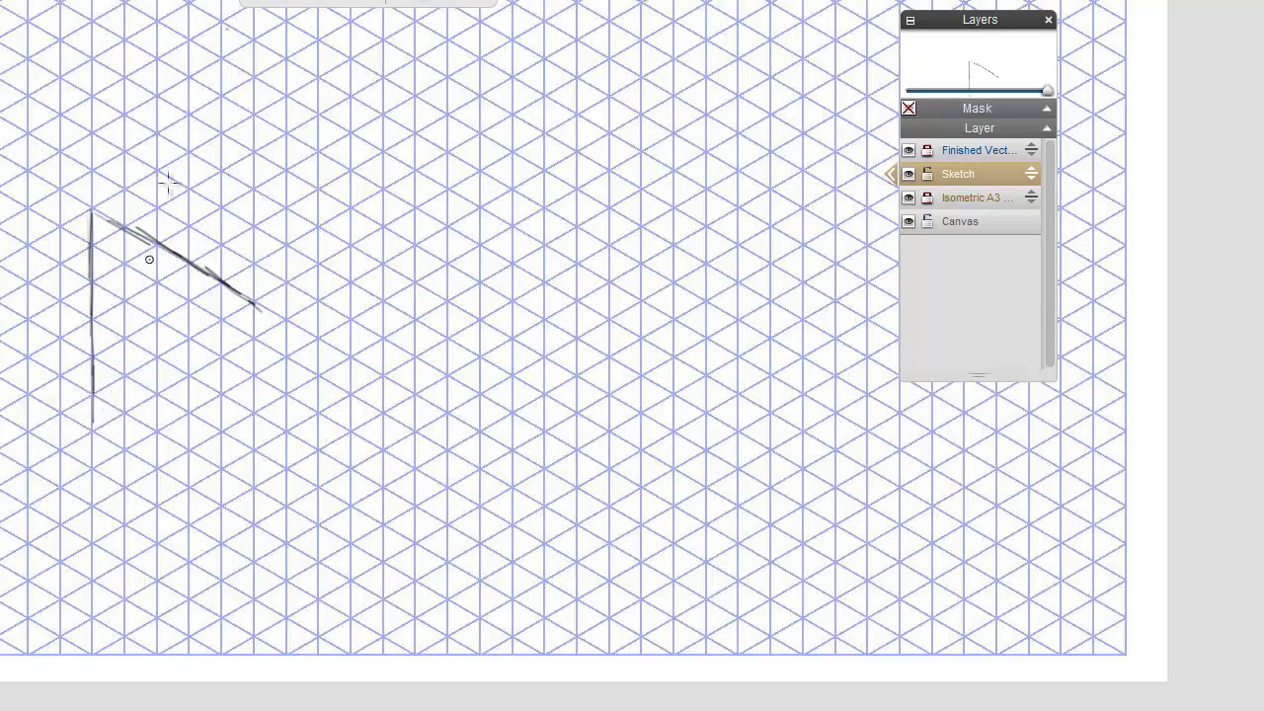
pyautogui.moveTo(94, 209); pyautogui.dragTo(292, 95)
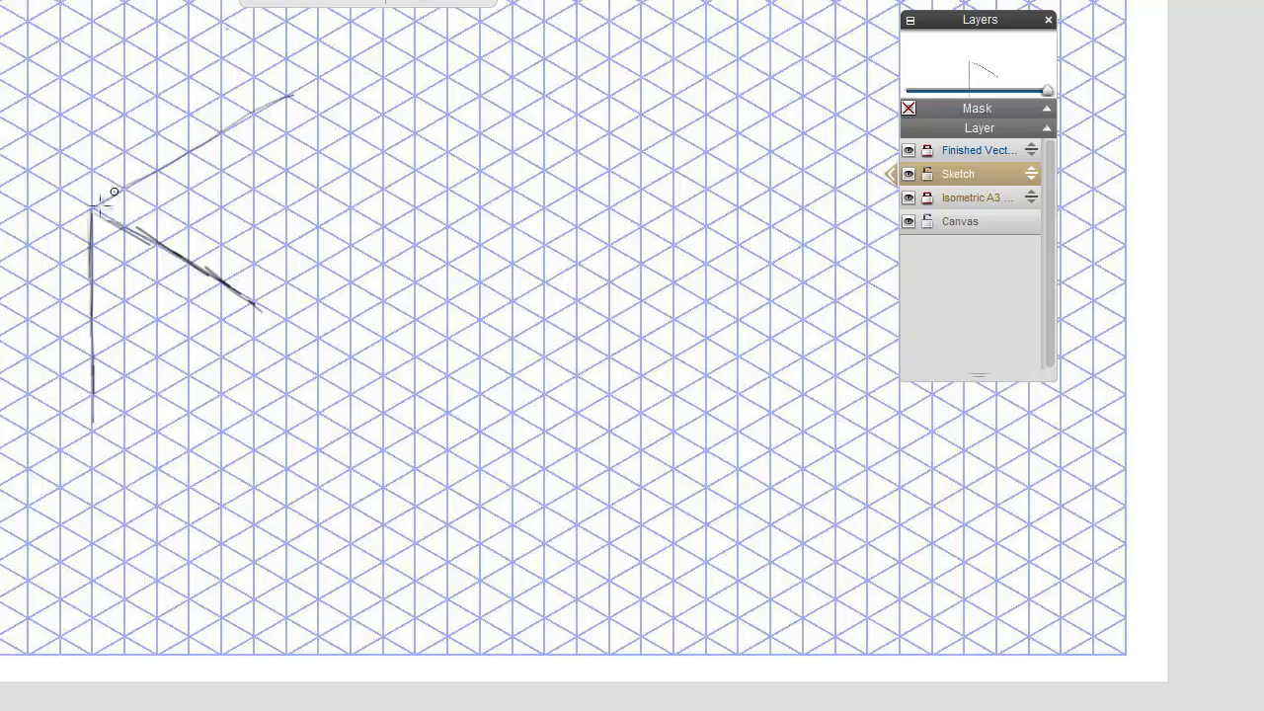
pyautogui.moveTo(93, 208)
pyautogui.mouseDown()
pyautogui.moveTo(281, 97)
pyautogui.moveTo(376, 134)
pyautogui.moveTo(445, 186)
pyautogui.mouseUp()
pyautogui.moveTo(119, 211)
pyautogui.mouseDown()
pyautogui.moveTo(287, 316)
pyautogui.moveTo(478, 207)
pyautogui.mouseUp()
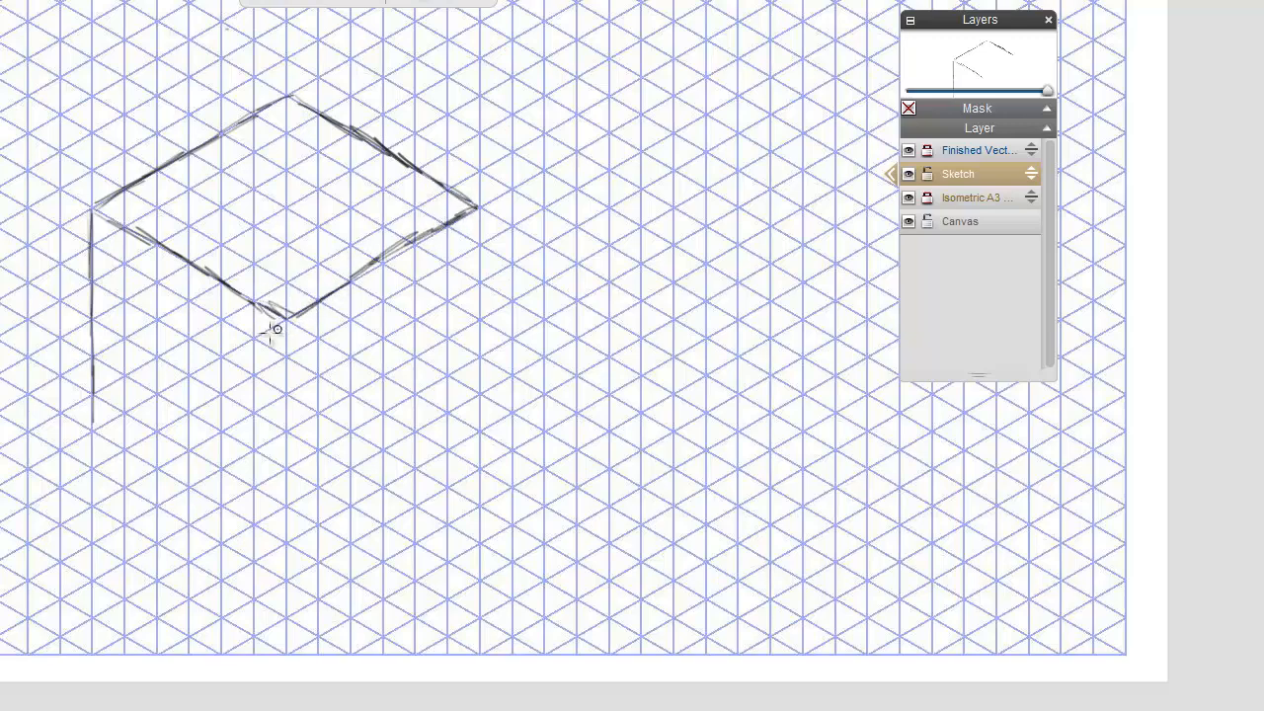
# Sketch the cube's centre and right vertical edges and its two bottom edges, and darken the top-face edges with repeated strokes
pyautogui.moveTo(286, 316); pyautogui.dragTo(287, 551)
pyautogui.moveTo(107, 442)
pyautogui.mouseDown()
pyautogui.moveTo(283, 539)
pyautogui.moveTo(390, 488)
pyautogui.moveTo(474, 427)
pyautogui.mouseUp()
pyautogui.moveTo(479, 211); pyautogui.dragTo(470, 428)
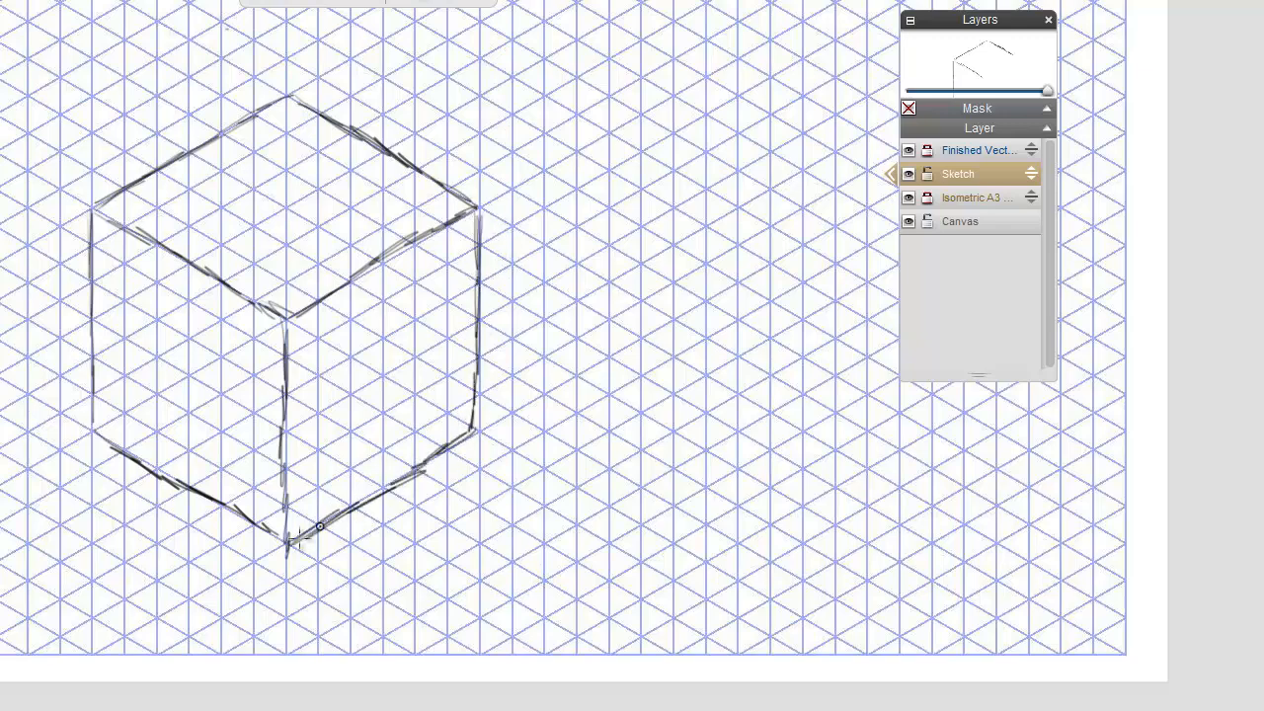
pyautogui.moveTo(288, 543); pyautogui.dragTo(483, 421)
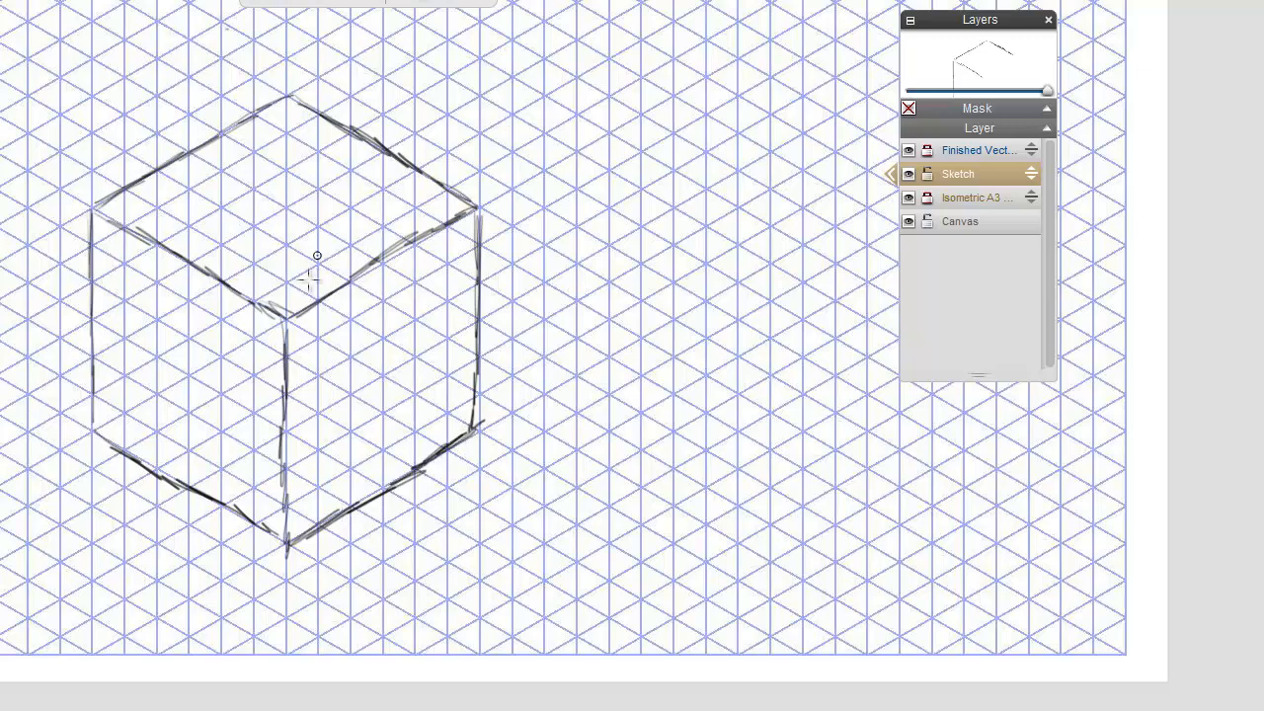
pyautogui.moveTo(390, 258); pyautogui.dragTo(477, 206)
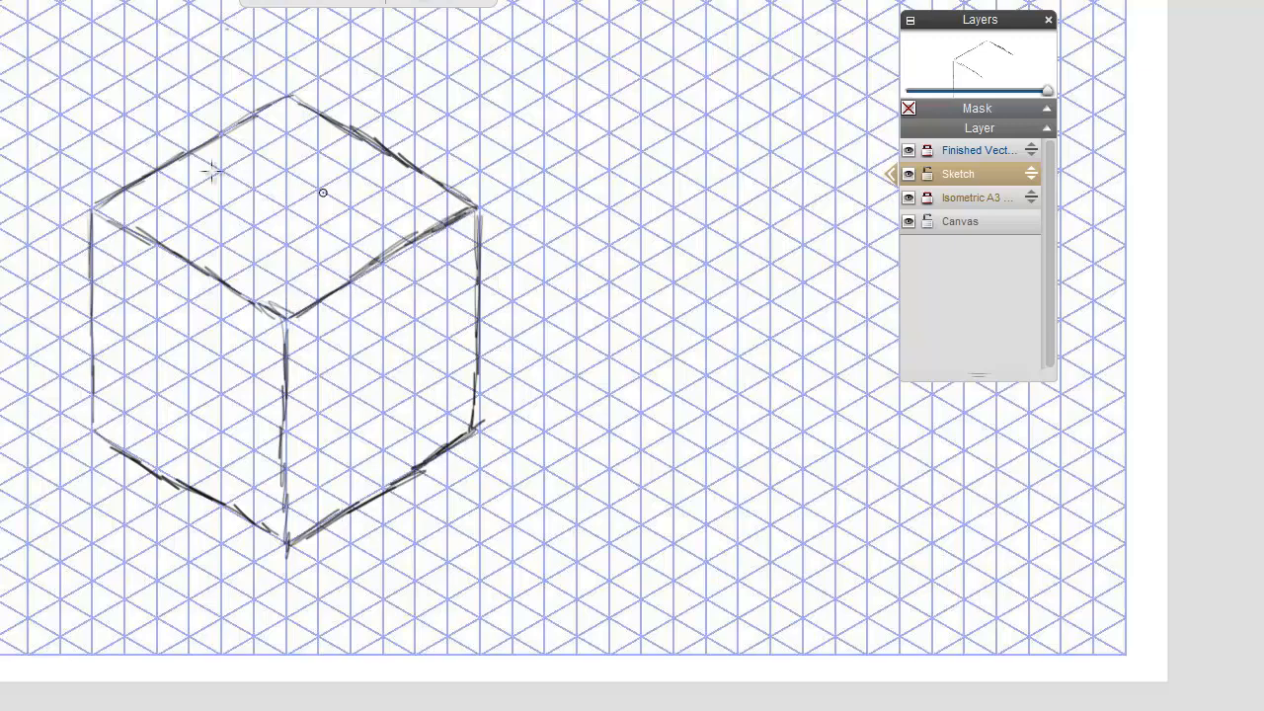
pyautogui.moveTo(117, 190); pyautogui.dragTo(288, 96)
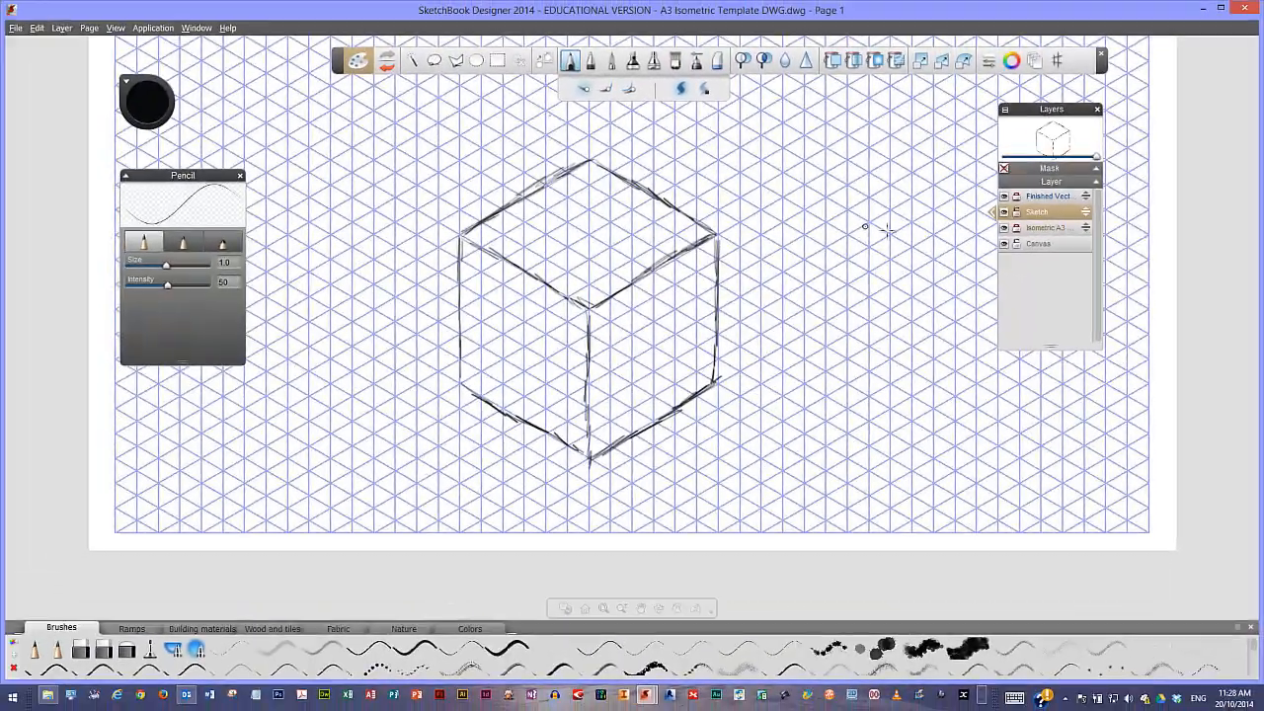
# Hide the Isometric A3 layer, and fade the Sketch layer to about one-third opacity and lock it
pyautogui.click(1004, 228)
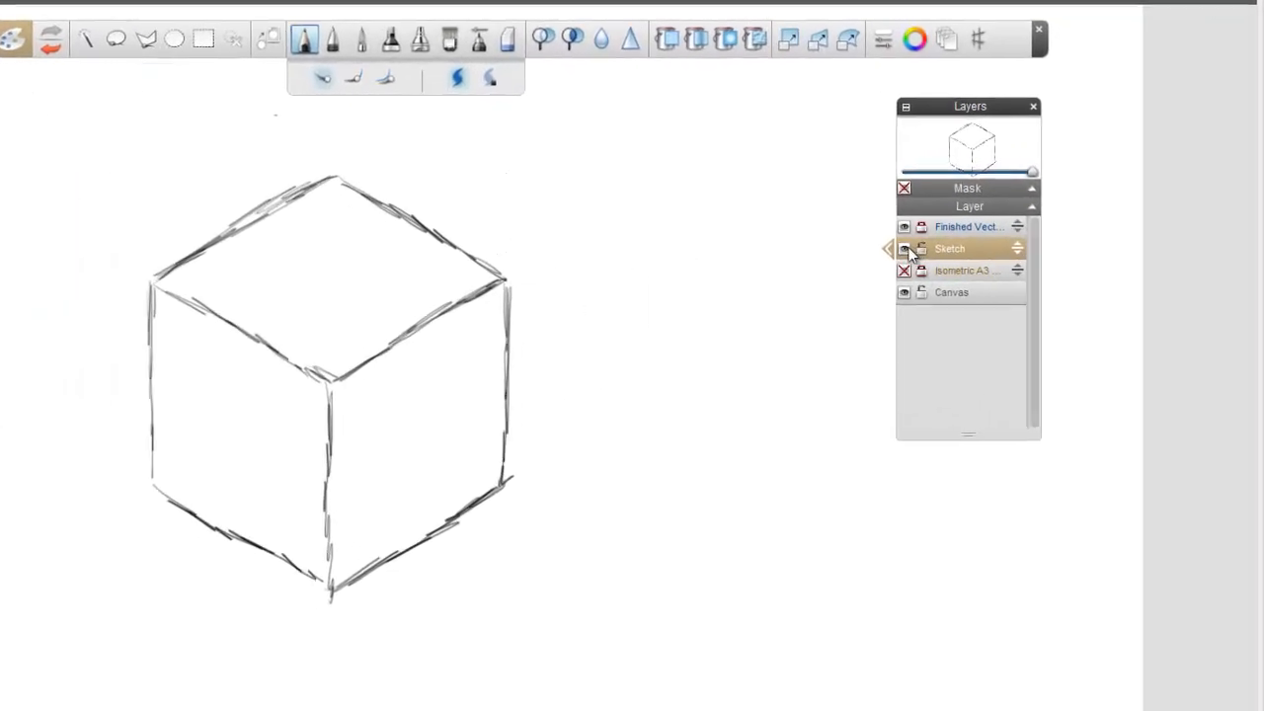
pyautogui.click(989, 214)
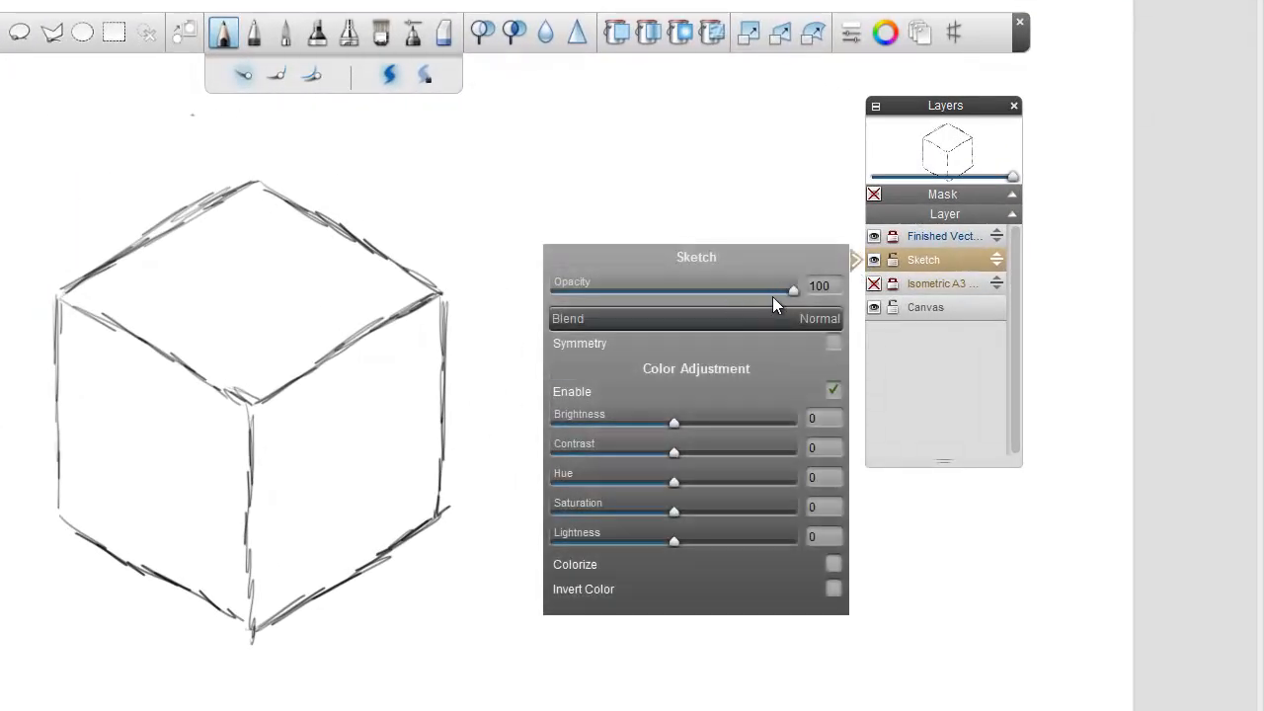
pyautogui.moveTo(792, 288); pyautogui.dragTo(630, 290)
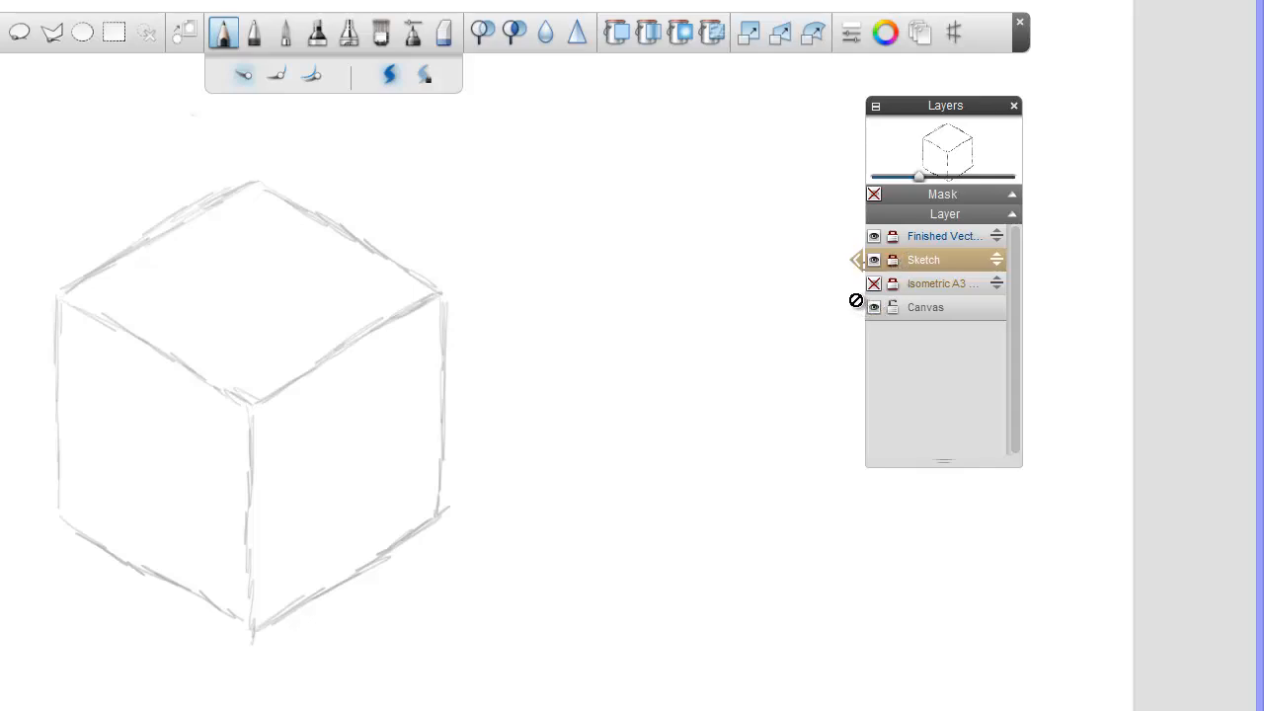
# Make the Finished Vector layer current, unlock it, and choose the polyline pencil for drawing straight vector lines
pyautogui.click(928, 237)
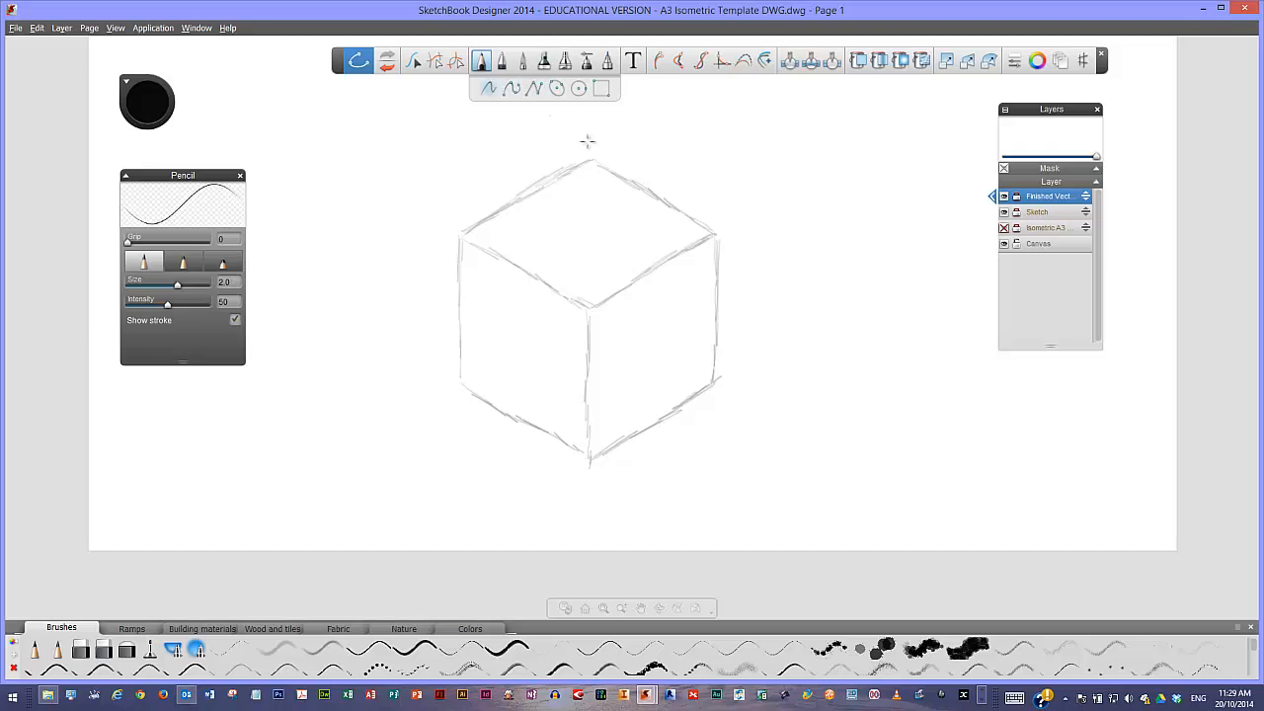
pyautogui.click(536, 92)
pyautogui.click(459, 239)
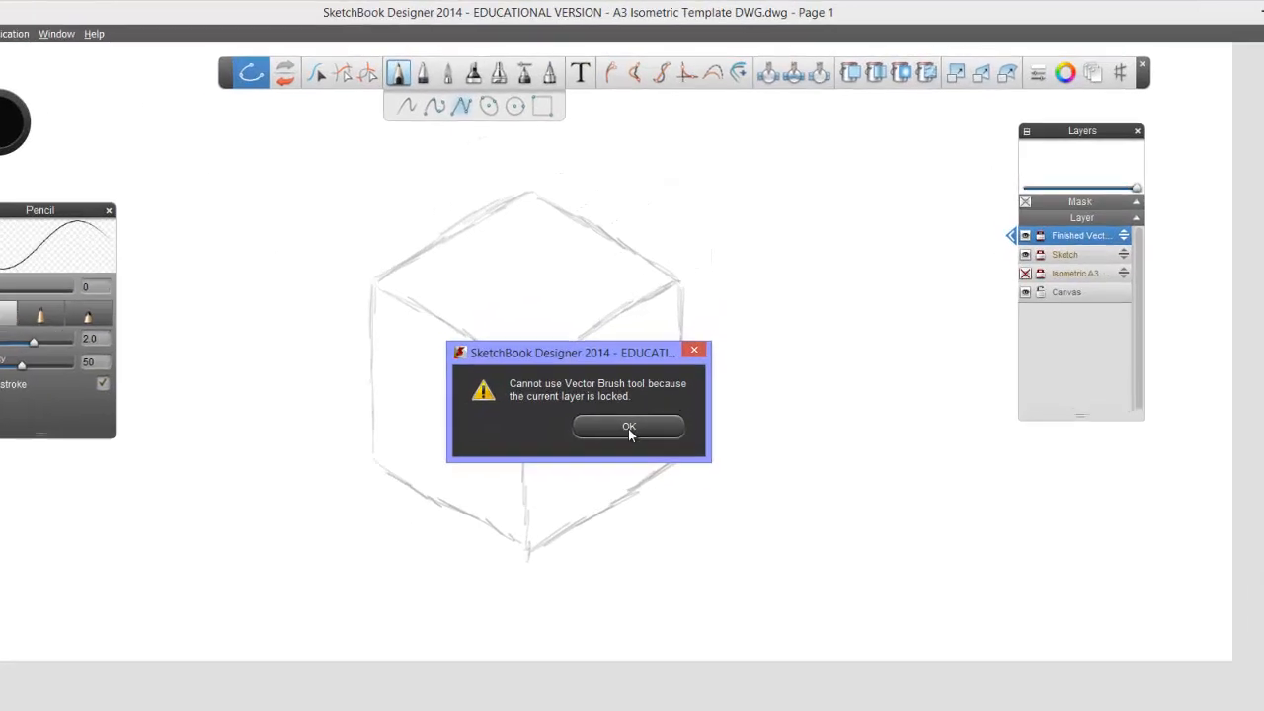
pyautogui.click(673, 358)
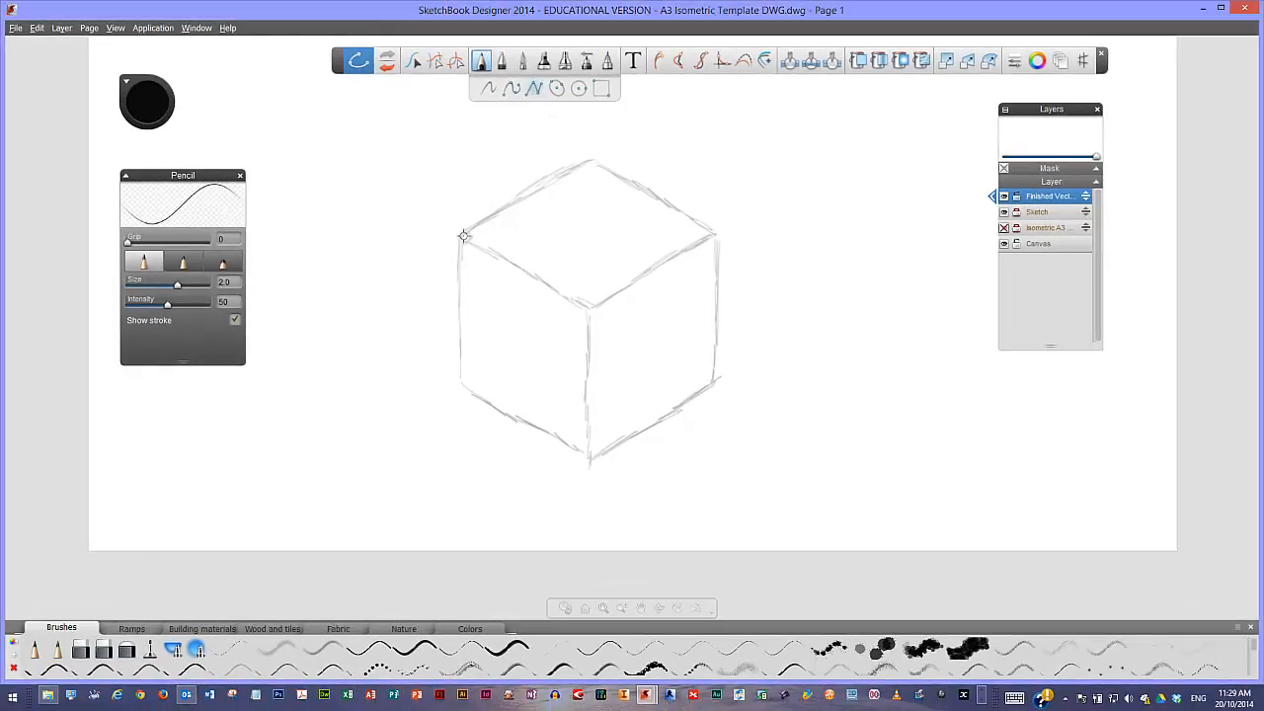
# Trace the four edges of the cube's top face with straight vector lines on the Finished Vector layer
pyautogui.click(460, 238)
pyautogui.click(588, 161)
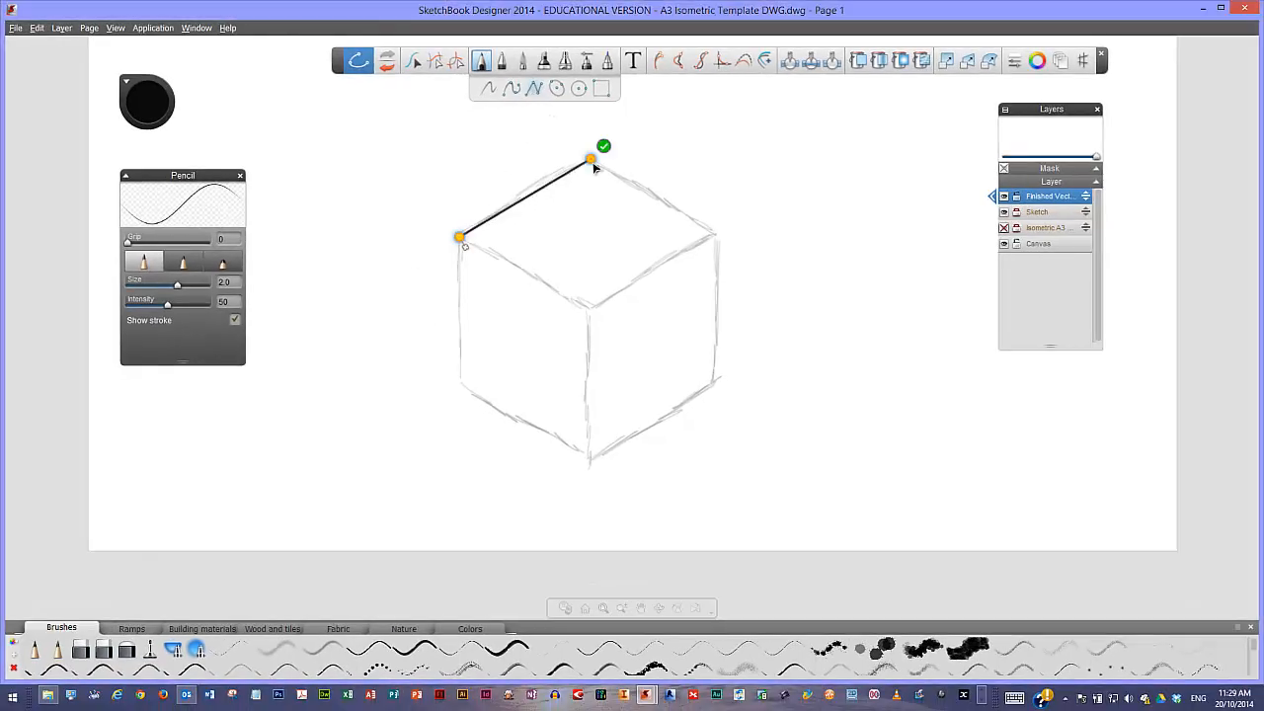
pyautogui.click(717, 235)
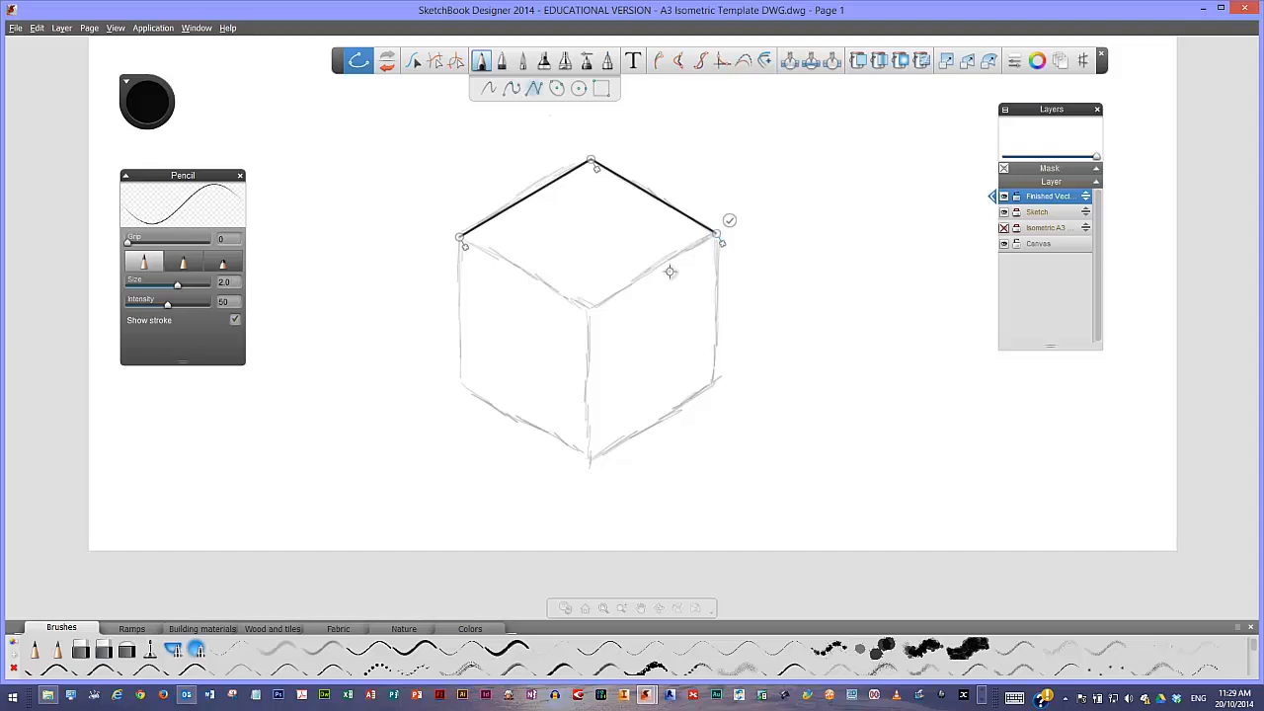
pyautogui.click(591, 307)
pyautogui.click(603, 296)
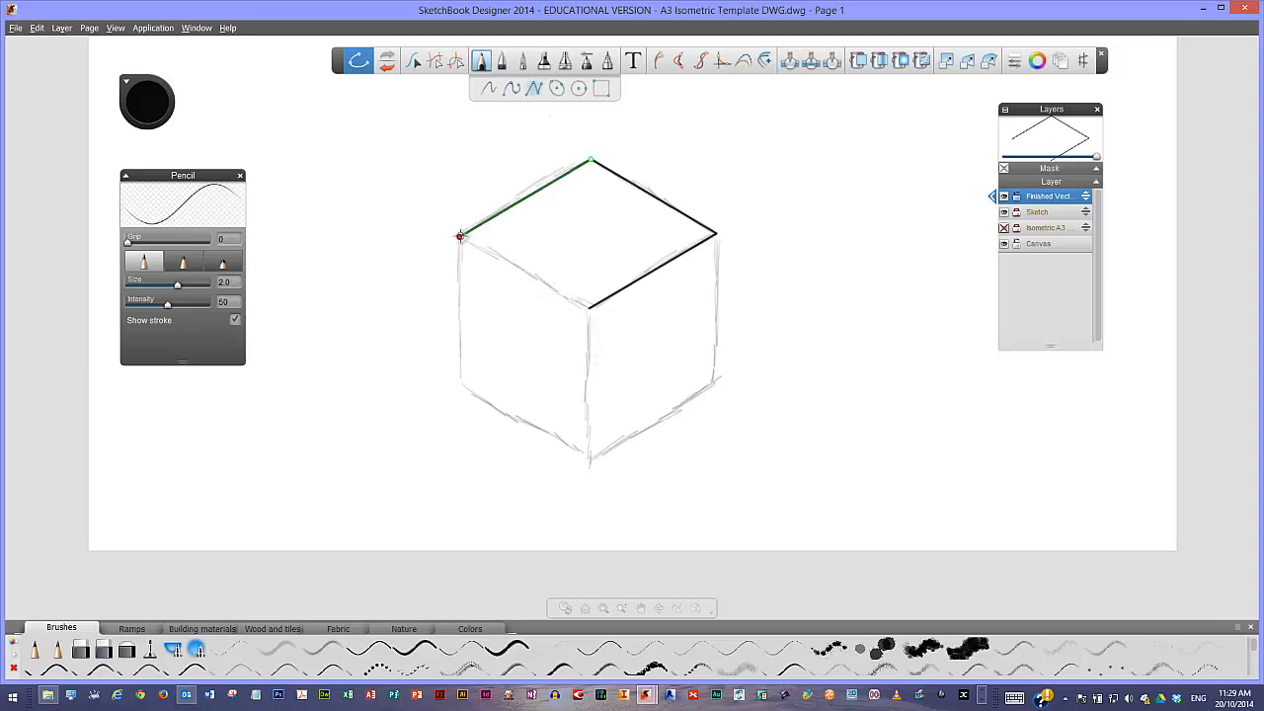
pyautogui.click(459, 237)
pyautogui.click(589, 308)
pyautogui.click(601, 295)
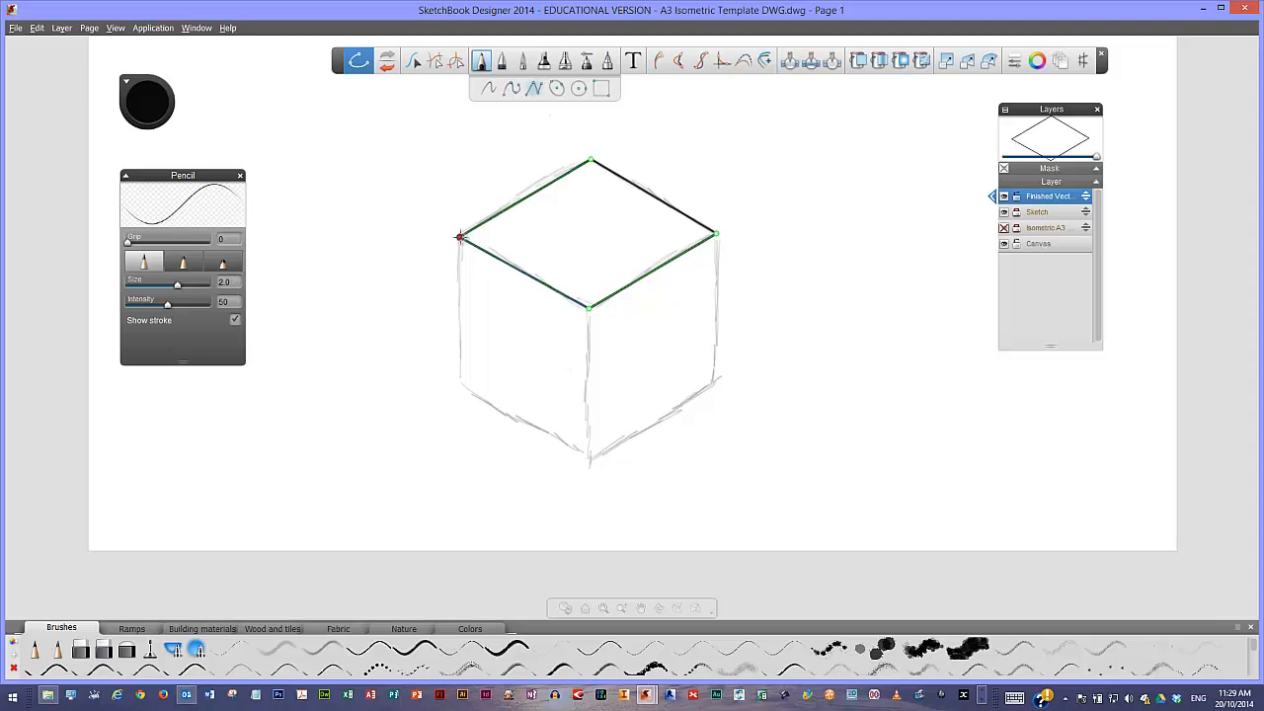
# Trace the cube's centre vertical edge, and complete its right face with the lower-right and right vertical edges
pyautogui.click(590, 459)
pyautogui.click(590, 310)
pyautogui.click(599, 294)
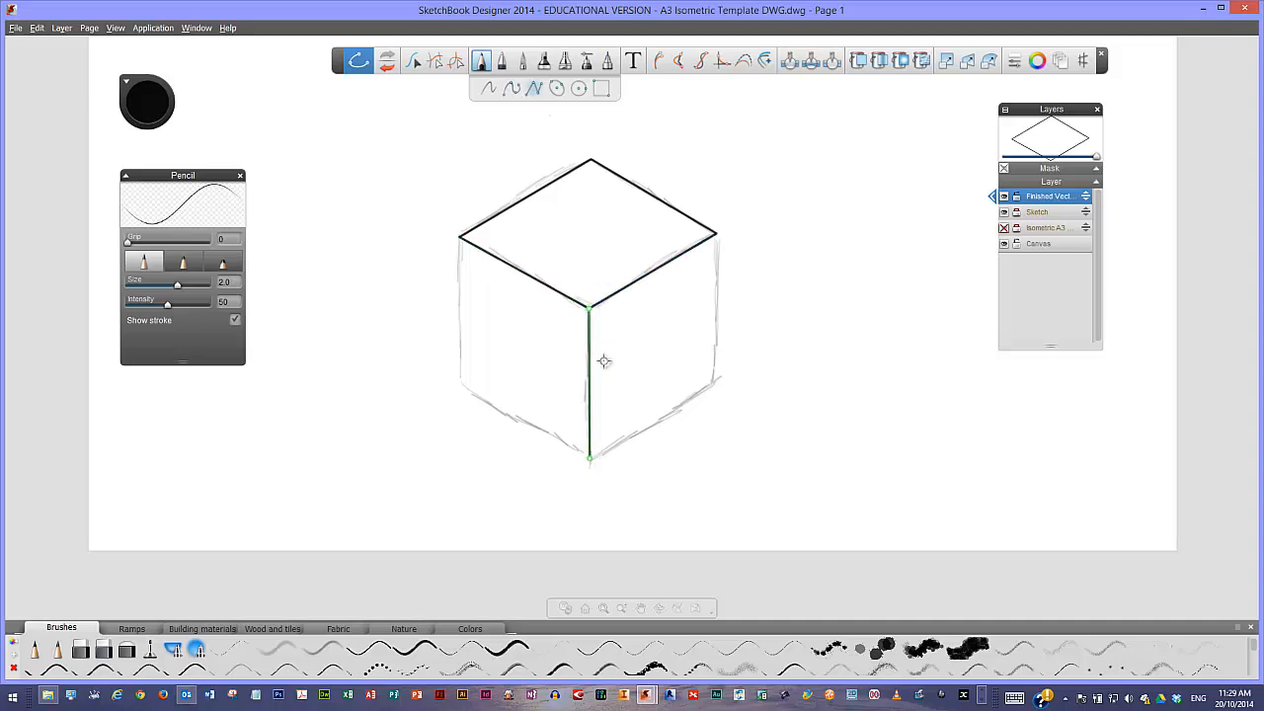
pyautogui.click(589, 459)
pyautogui.click(713, 380)
pyautogui.click(717, 238)
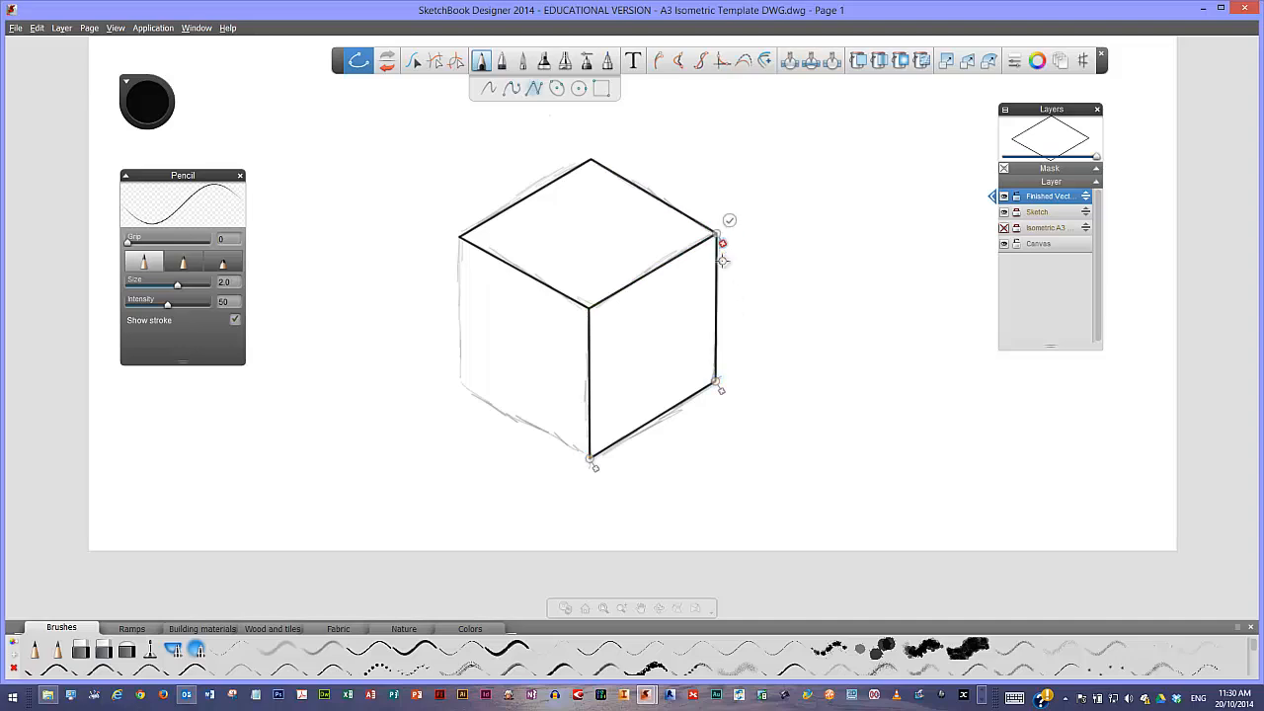
pyautogui.click(728, 232)
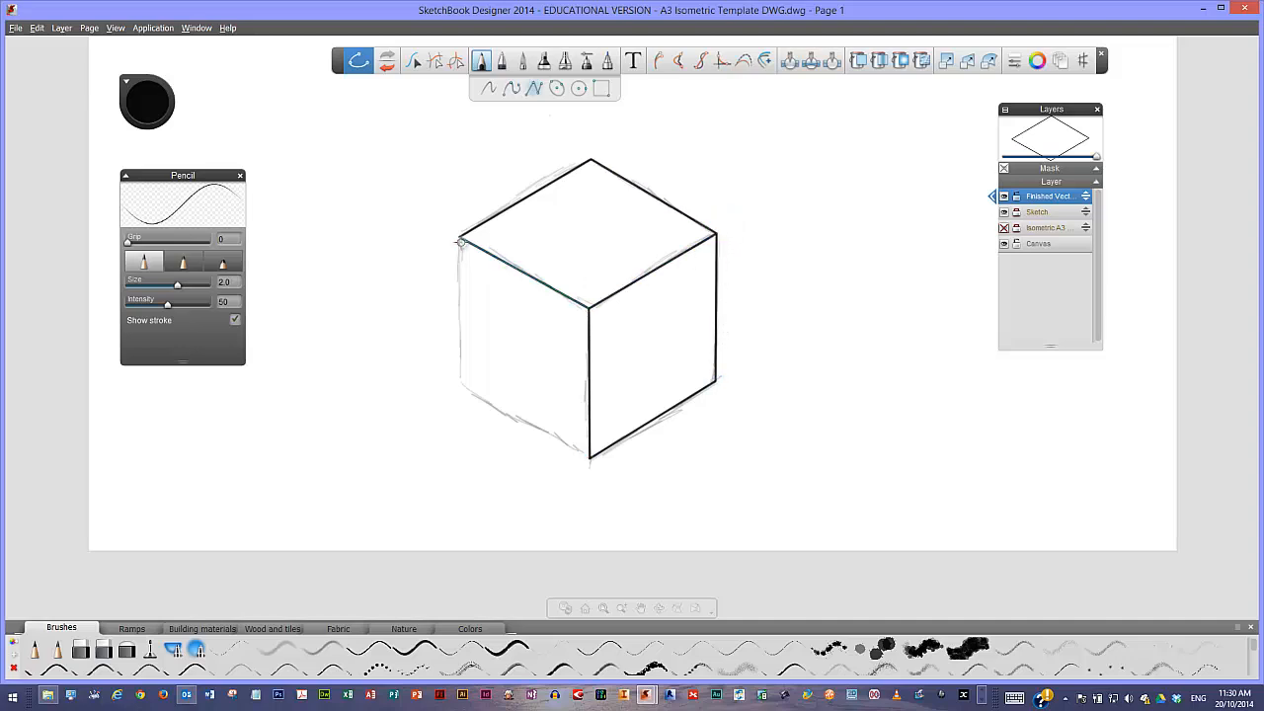
# Trace the cube's outer left vertical edge and lower-left edge with straight vector lines, closing the left face
pyautogui.click(459, 237)
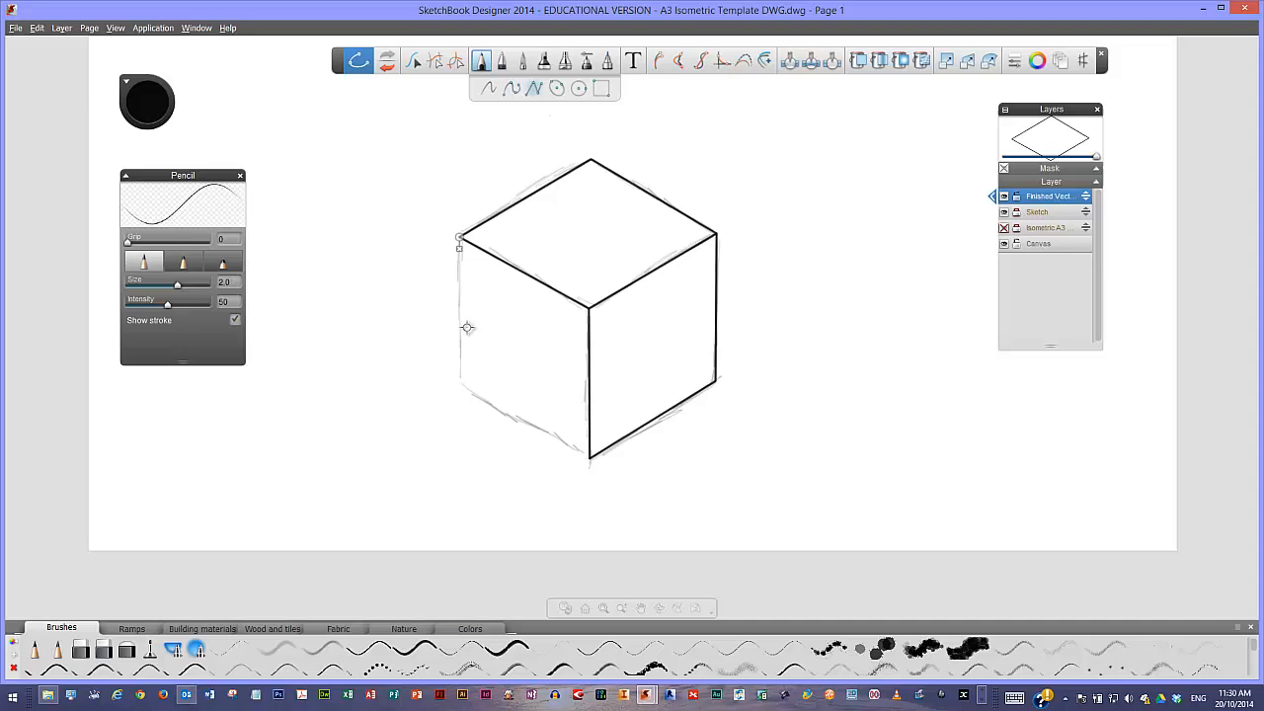
pyautogui.click(461, 384)
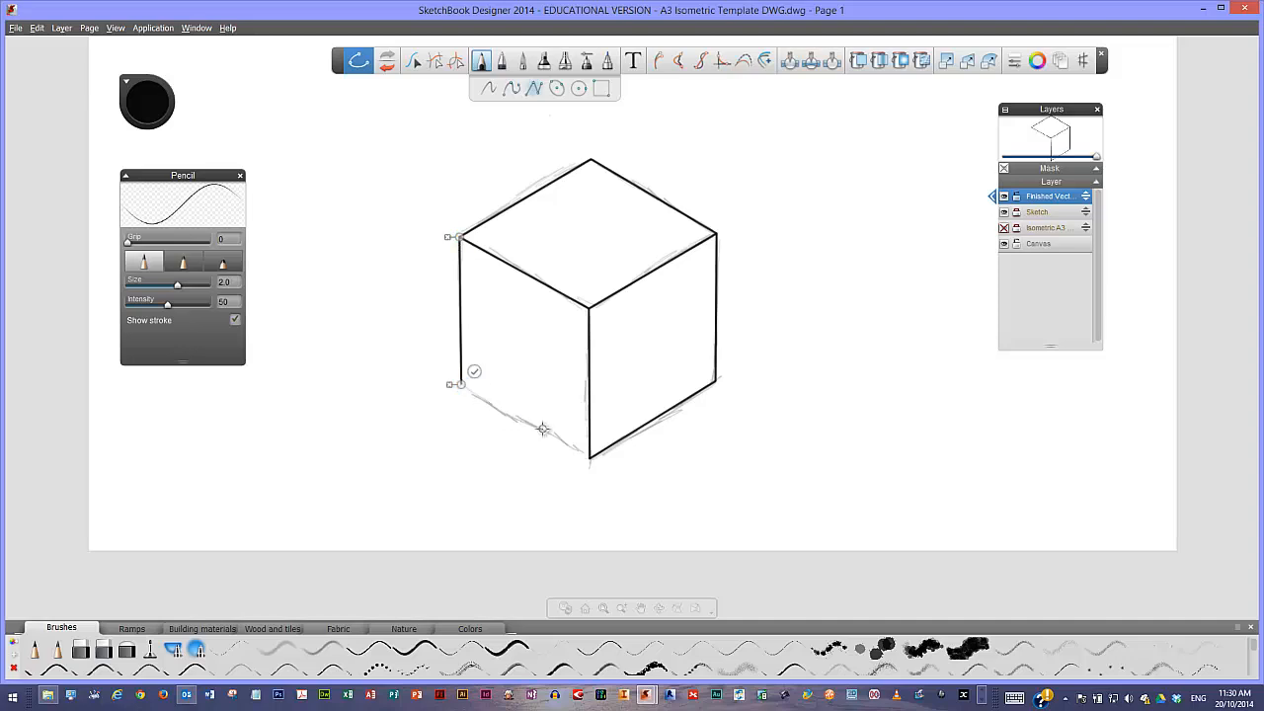
pyautogui.click(590, 460)
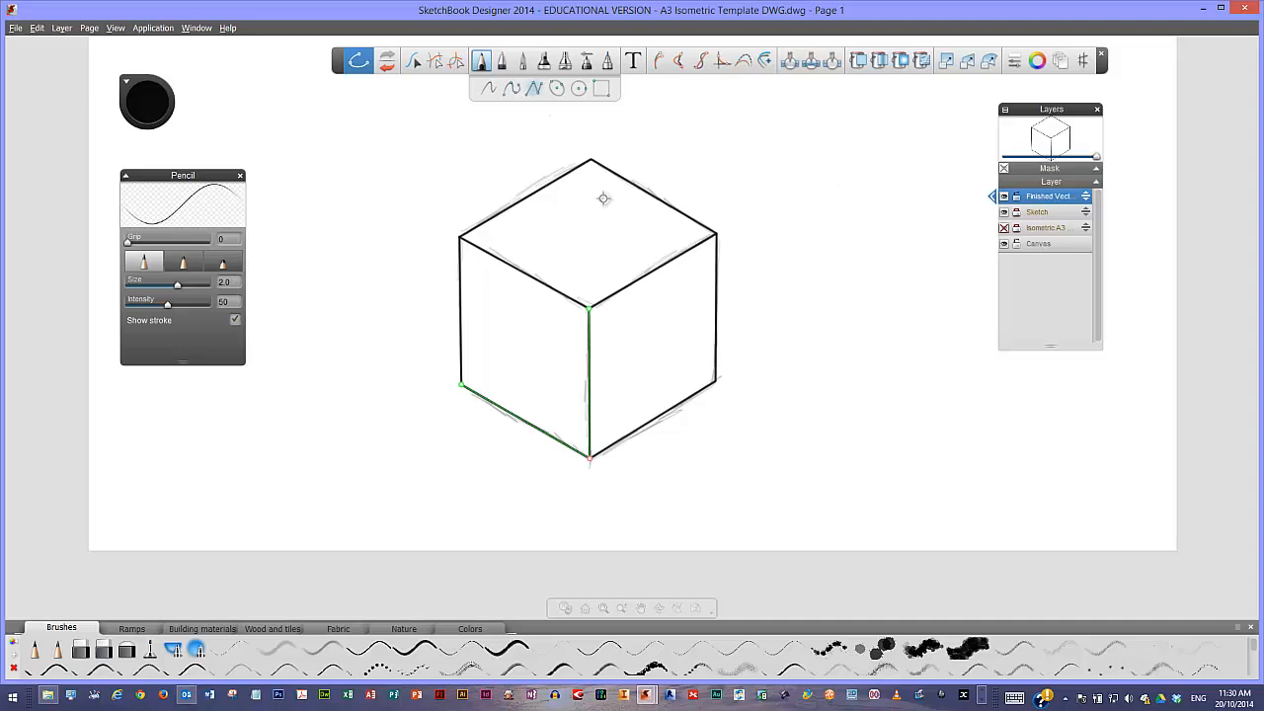
# Show the Cube-form object colours in the colour editor, sample a shade, and apply a solid fill to the cube's top face
pyautogui.click(126, 86)
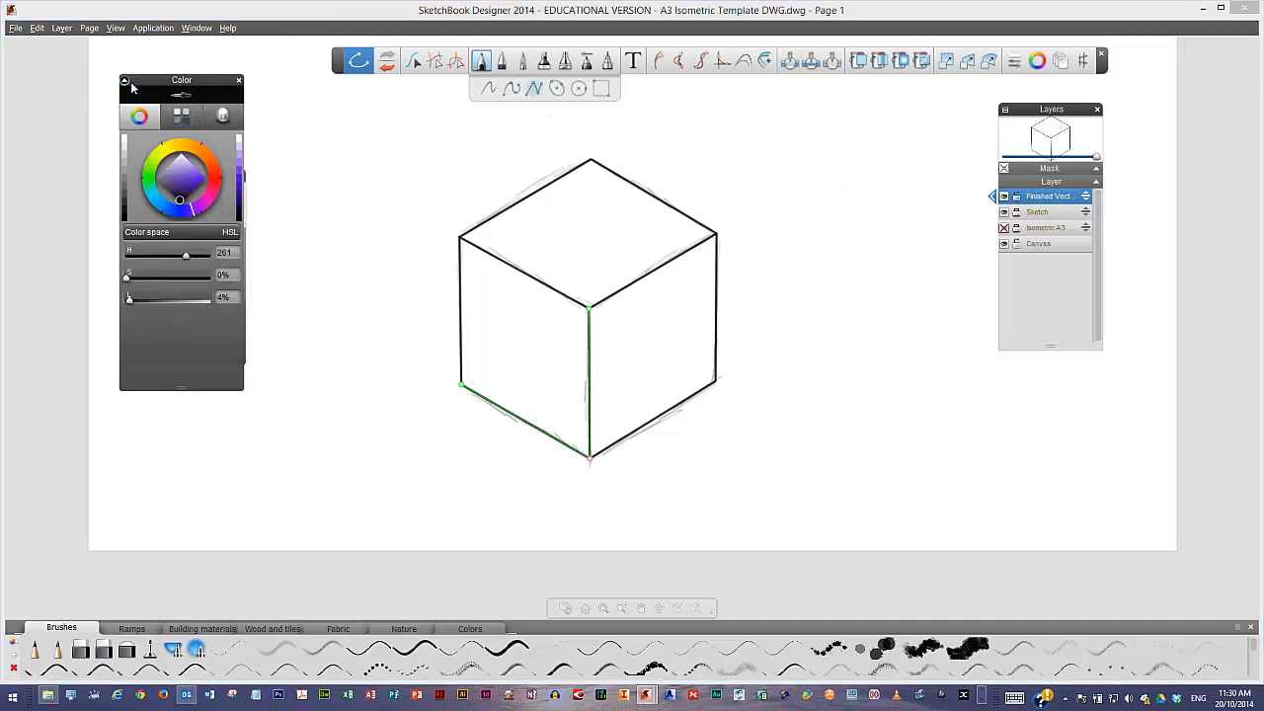
pyautogui.click(223, 116)
pyautogui.moveTo(195, 155); pyautogui.dragTo(225, 223)
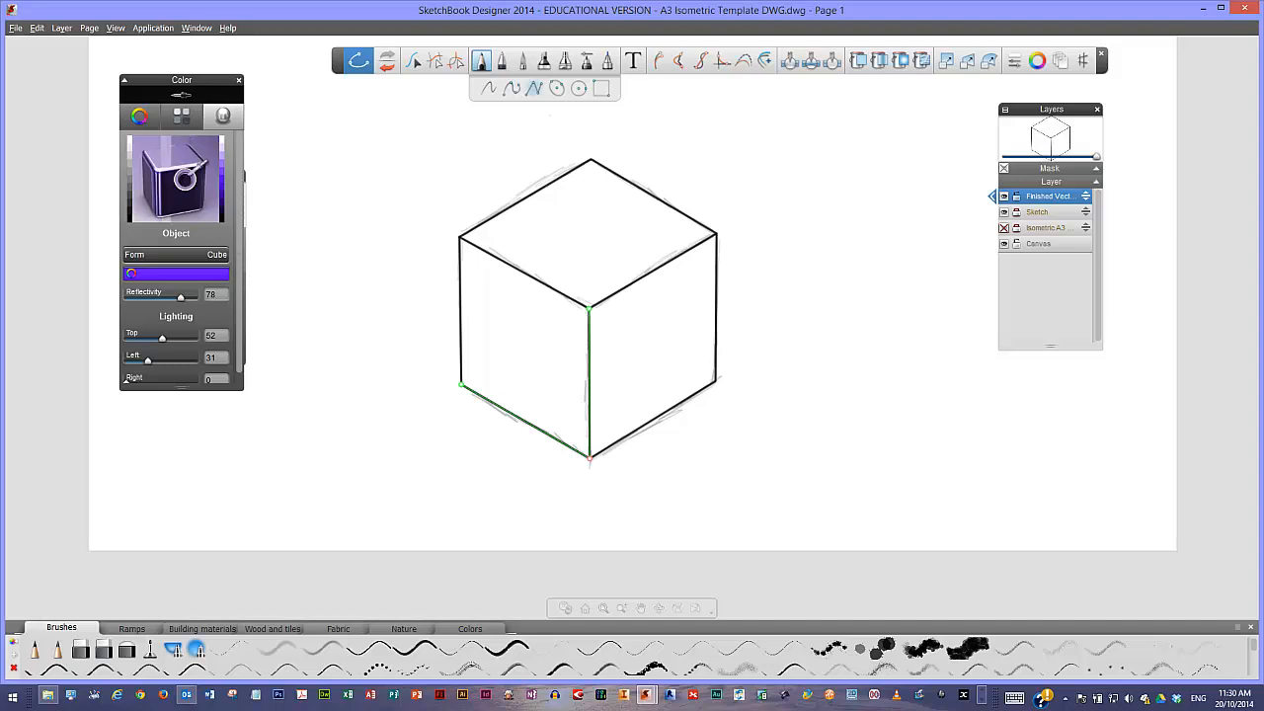
pyautogui.click(173, 158)
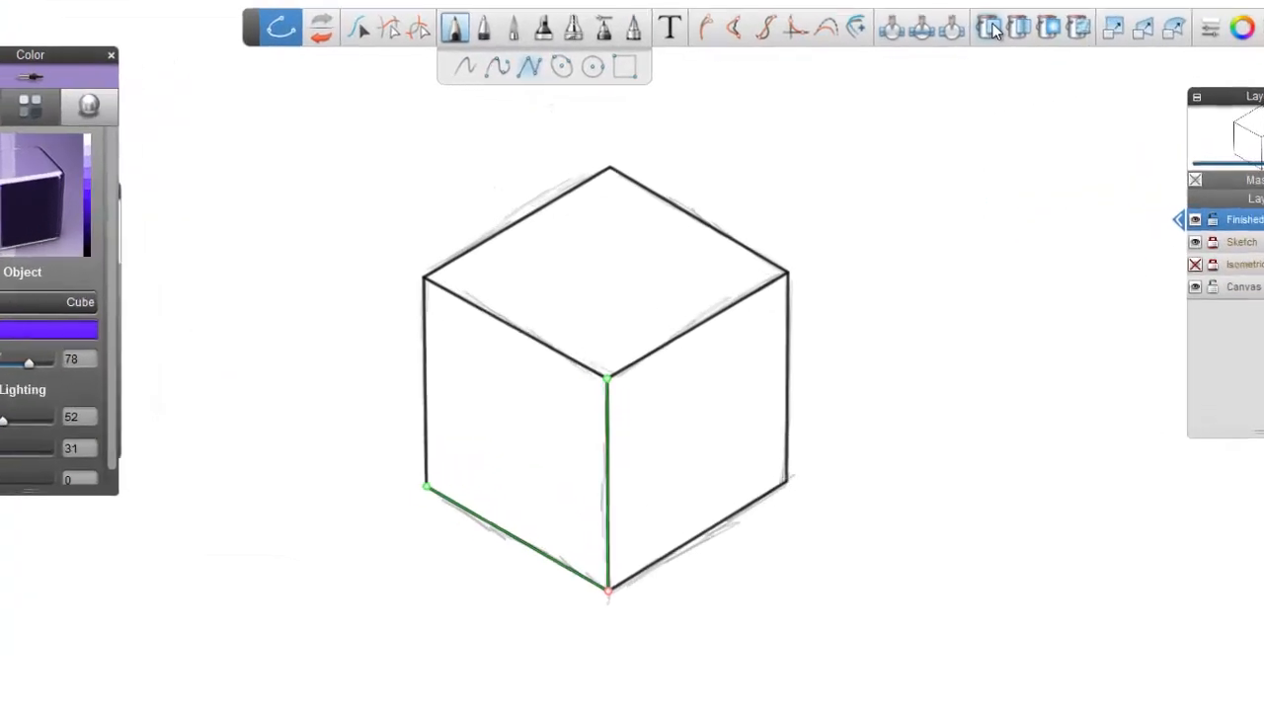
pyautogui.click(858, 60)
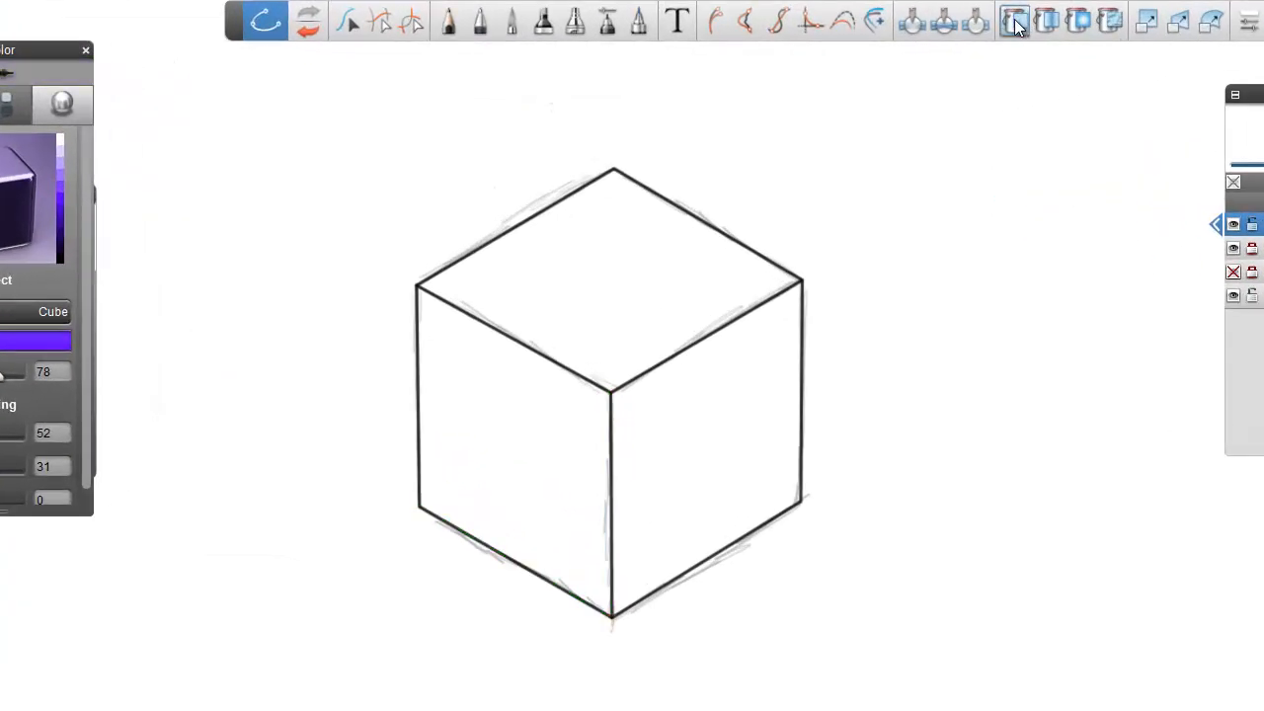
pyautogui.click(602, 262)
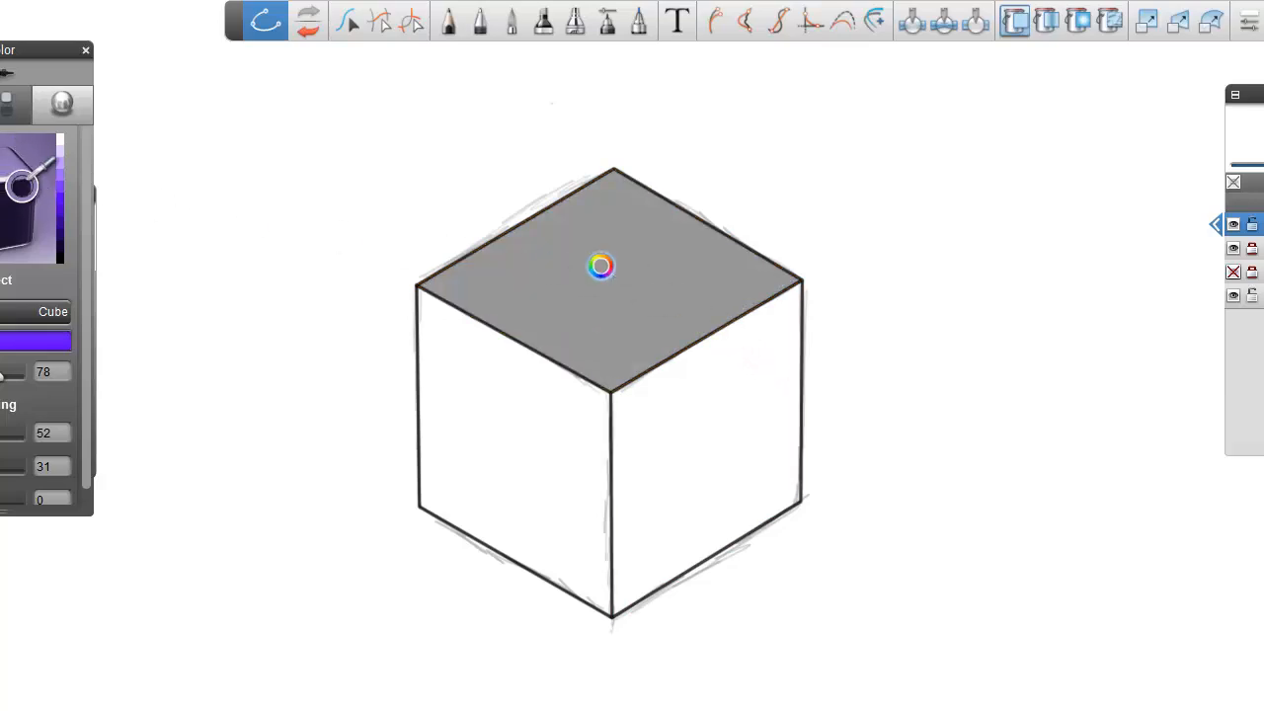
# Apply a linear gradient fill to the cube's right face and stretch its handles to follow the face's isometric edges
pyautogui.click(1046, 22)
pyautogui.click(711, 413)
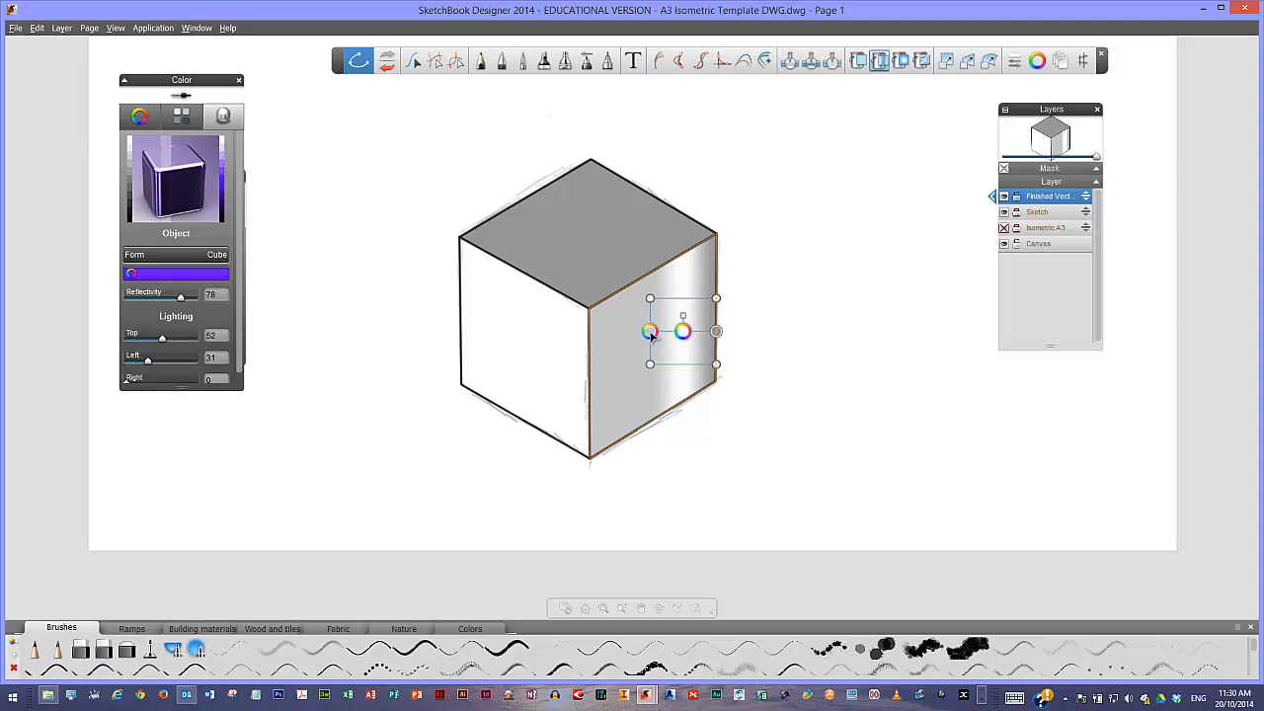
pyautogui.moveTo(651, 368); pyautogui.dragTo(574, 486)
pyautogui.moveTo(650, 300); pyautogui.dragTo(567, 294)
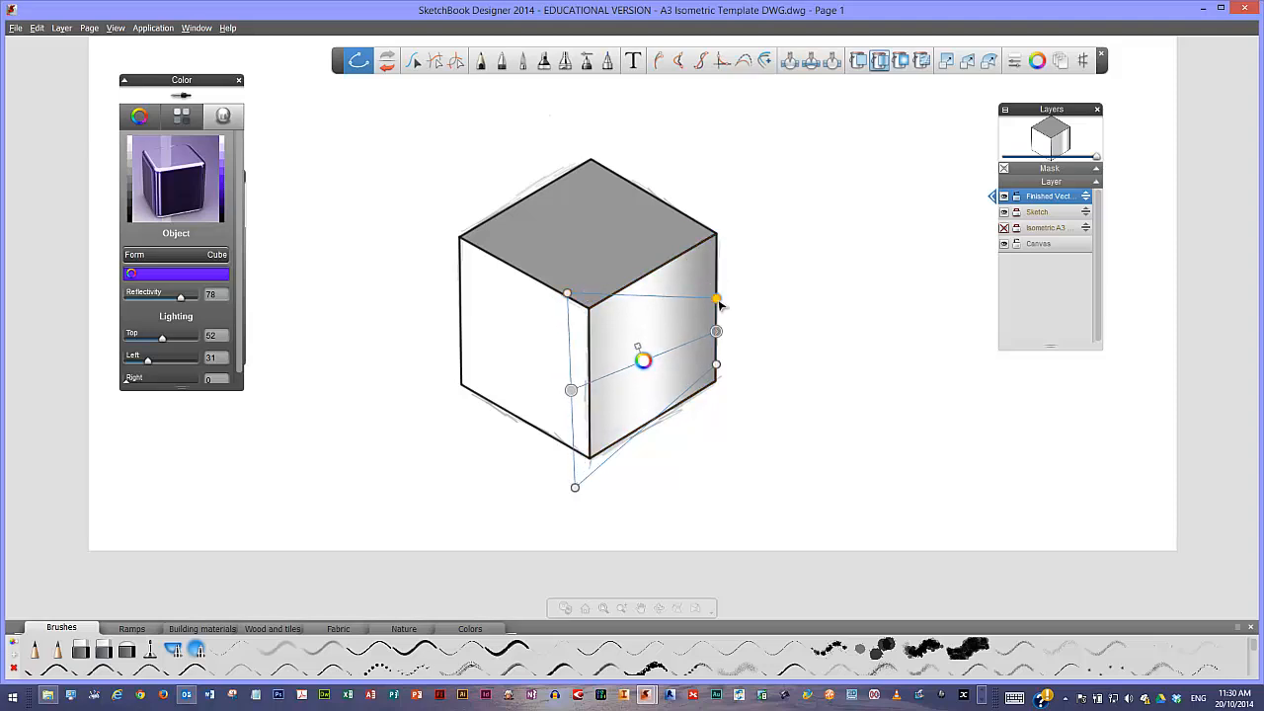
pyautogui.moveTo(716, 298); pyautogui.dragTo(733, 198)
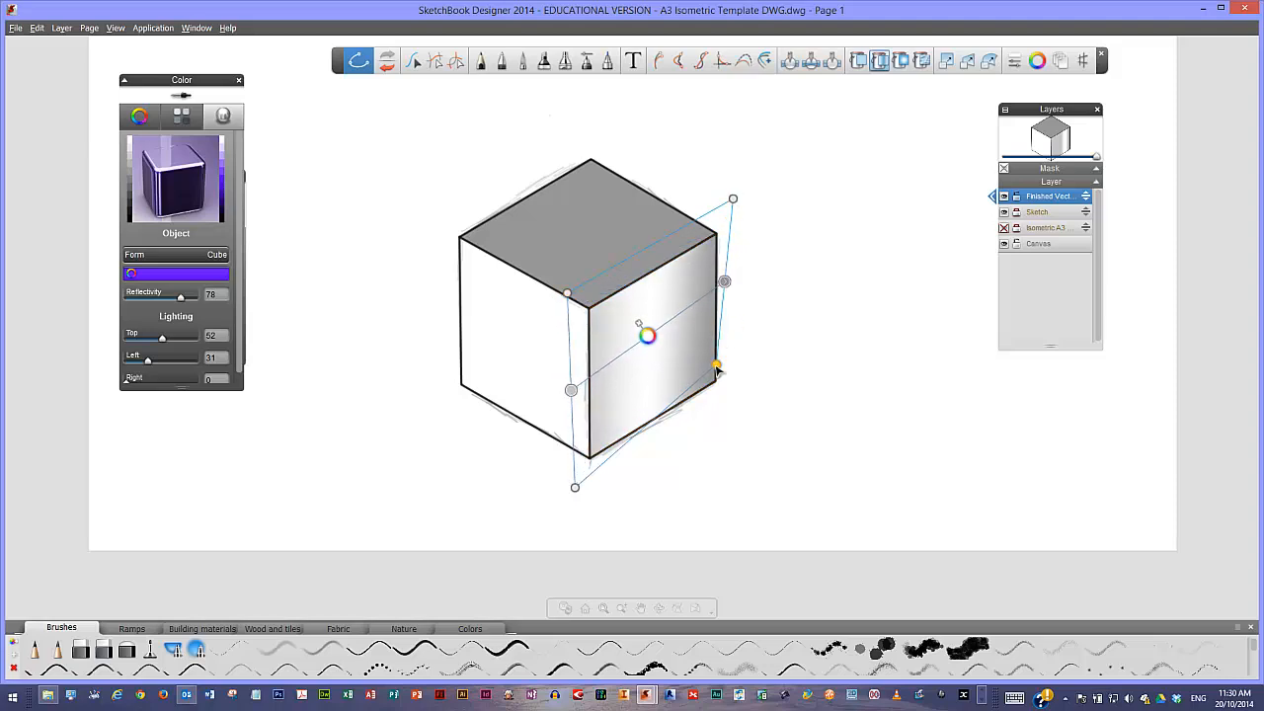
pyautogui.moveTo(717, 366); pyautogui.dragTo(731, 403)
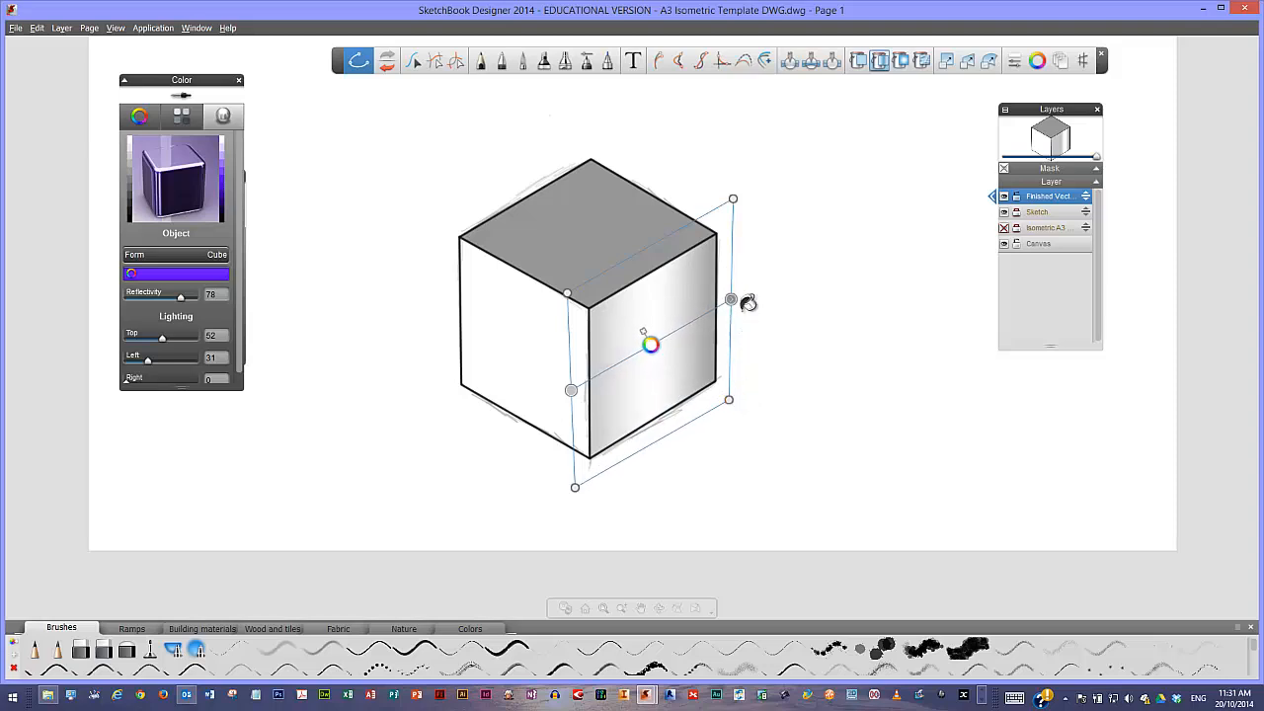
pyautogui.moveTo(730, 299)
pyautogui.mouseDown()
pyautogui.moveTo(698, 318)
pyautogui.moveTo(737, 298)
pyautogui.mouseUp()
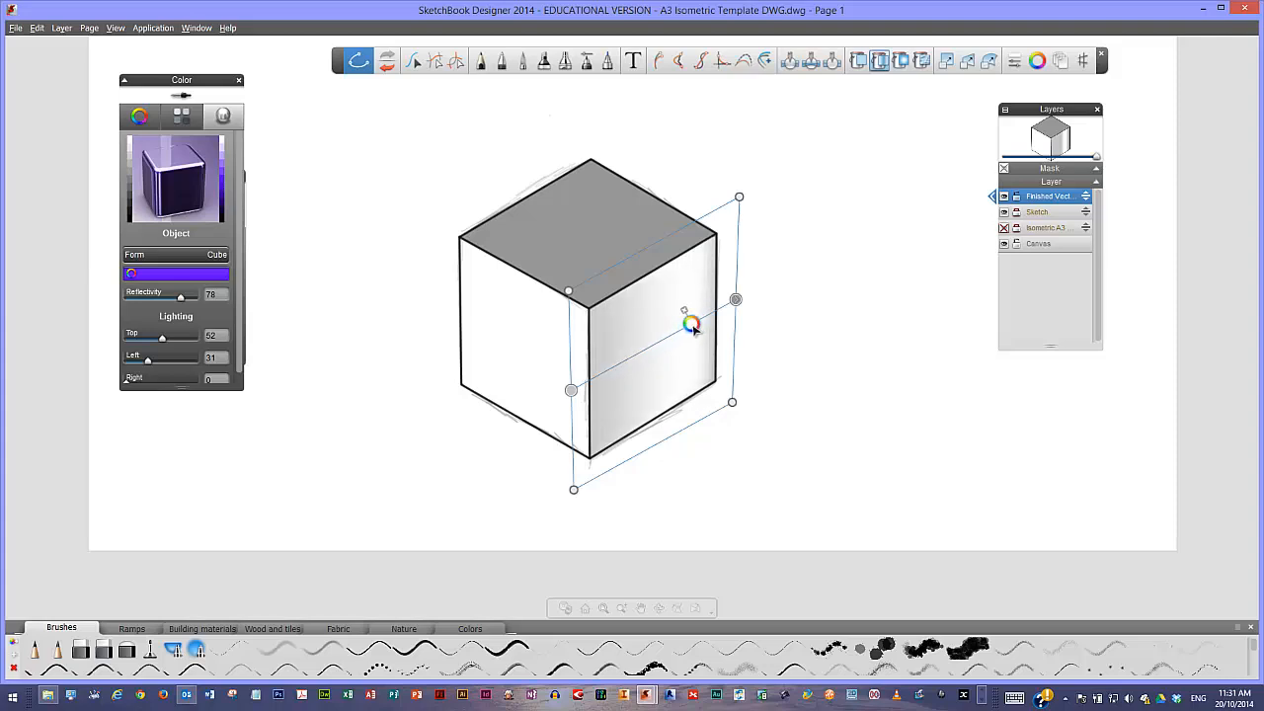
pyautogui.moveTo(573, 388)
pyautogui.mouseDown()
pyautogui.moveTo(640, 358)
pyautogui.moveTo(568, 396)
pyautogui.mouseUp()
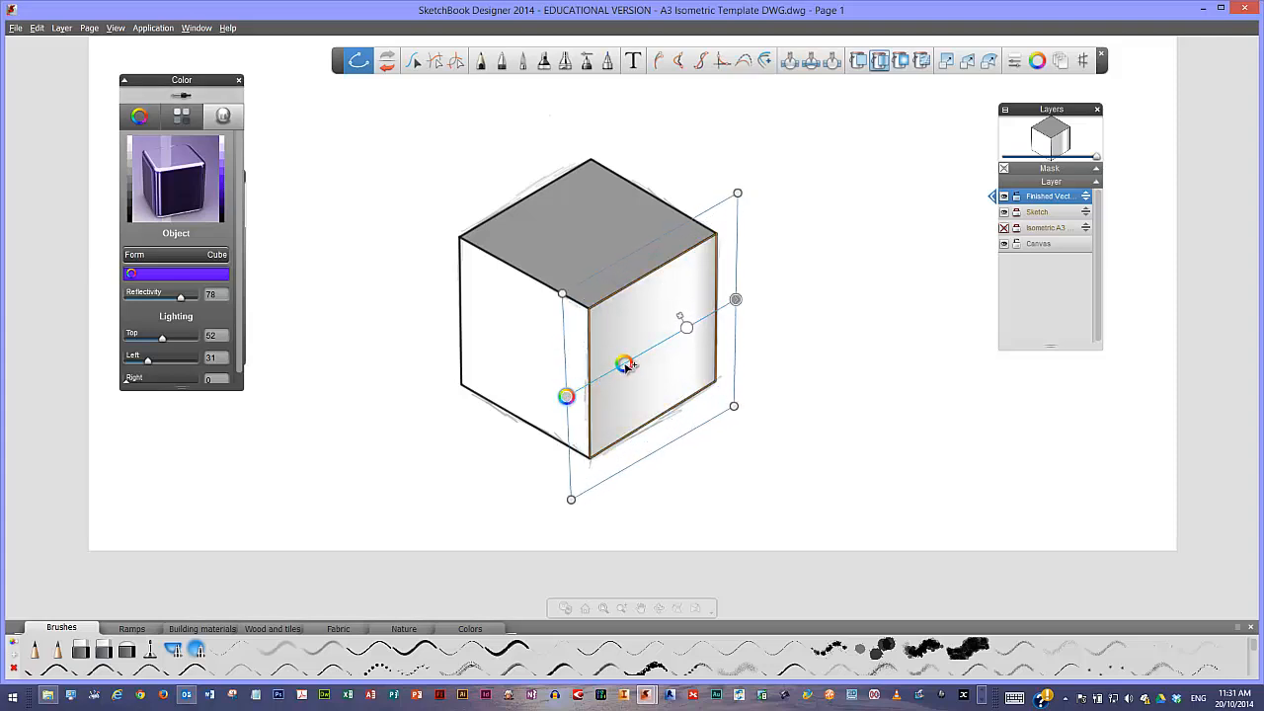
# Add two colour stops to the right face's linear gradient, making the middle one red and the left one dark red
pyautogui.click(625, 365)
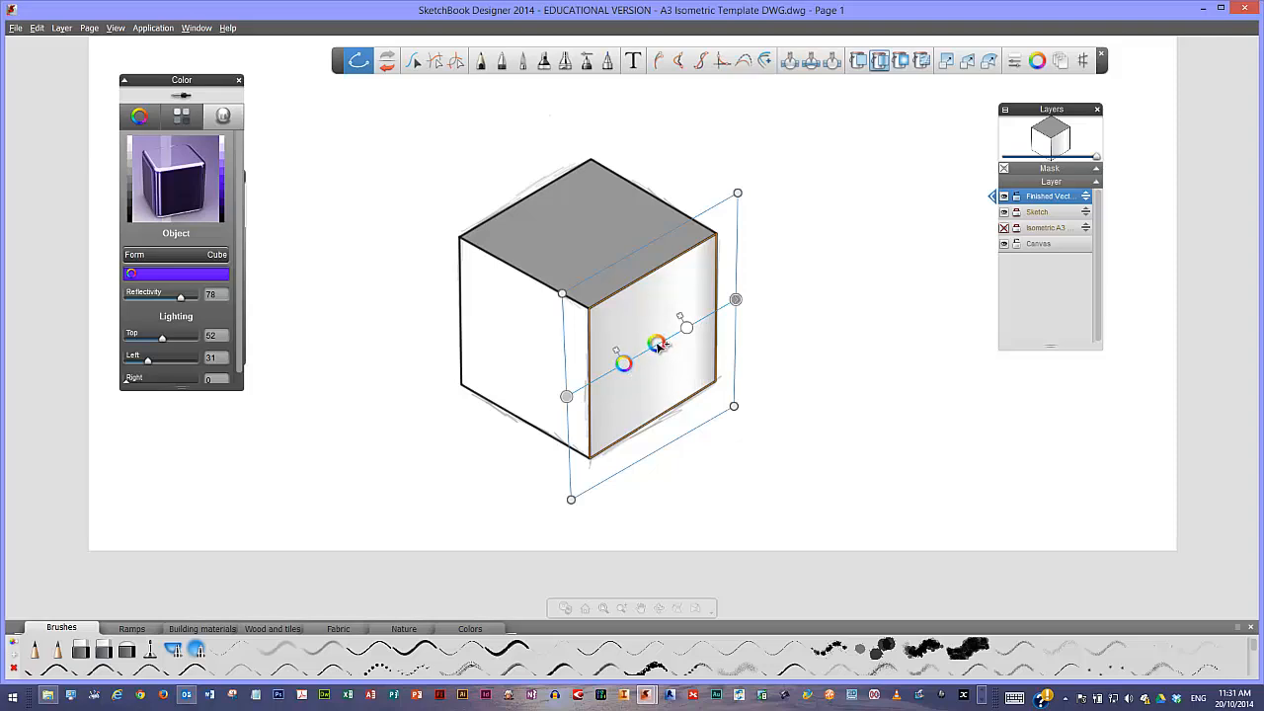
pyautogui.click(658, 344)
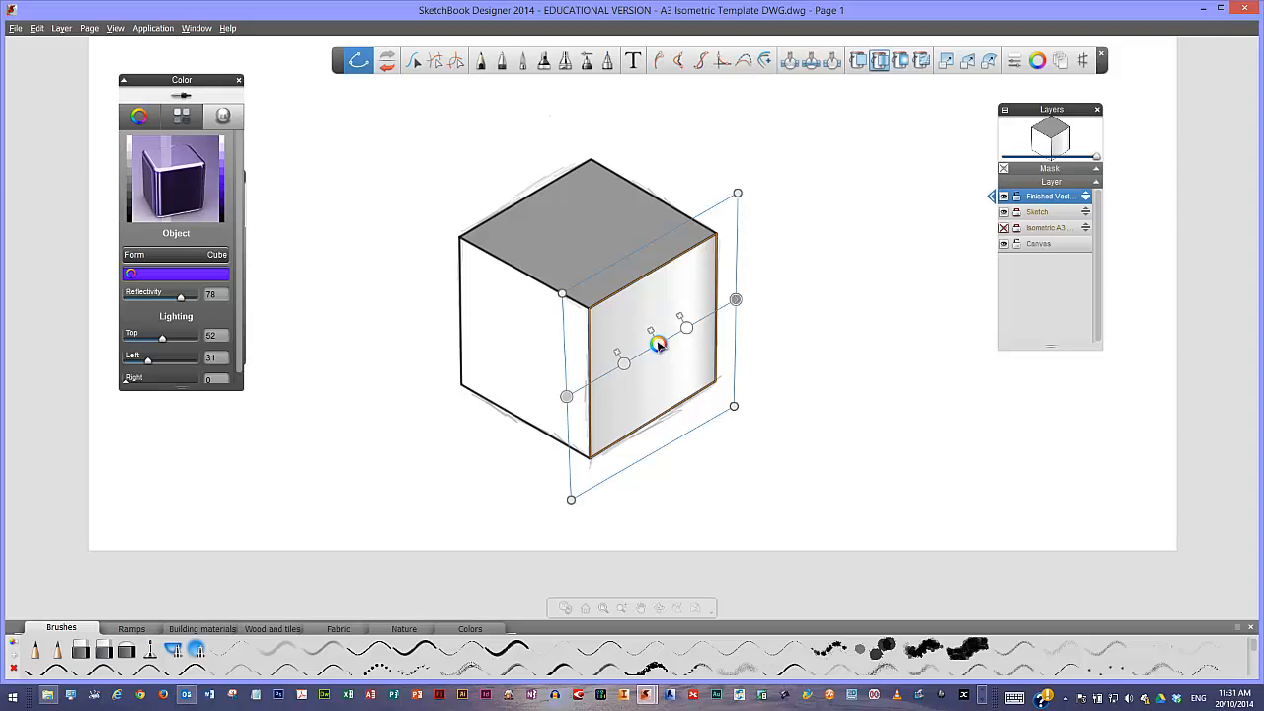
pyautogui.click(658, 344)
pyautogui.click(665, 344)
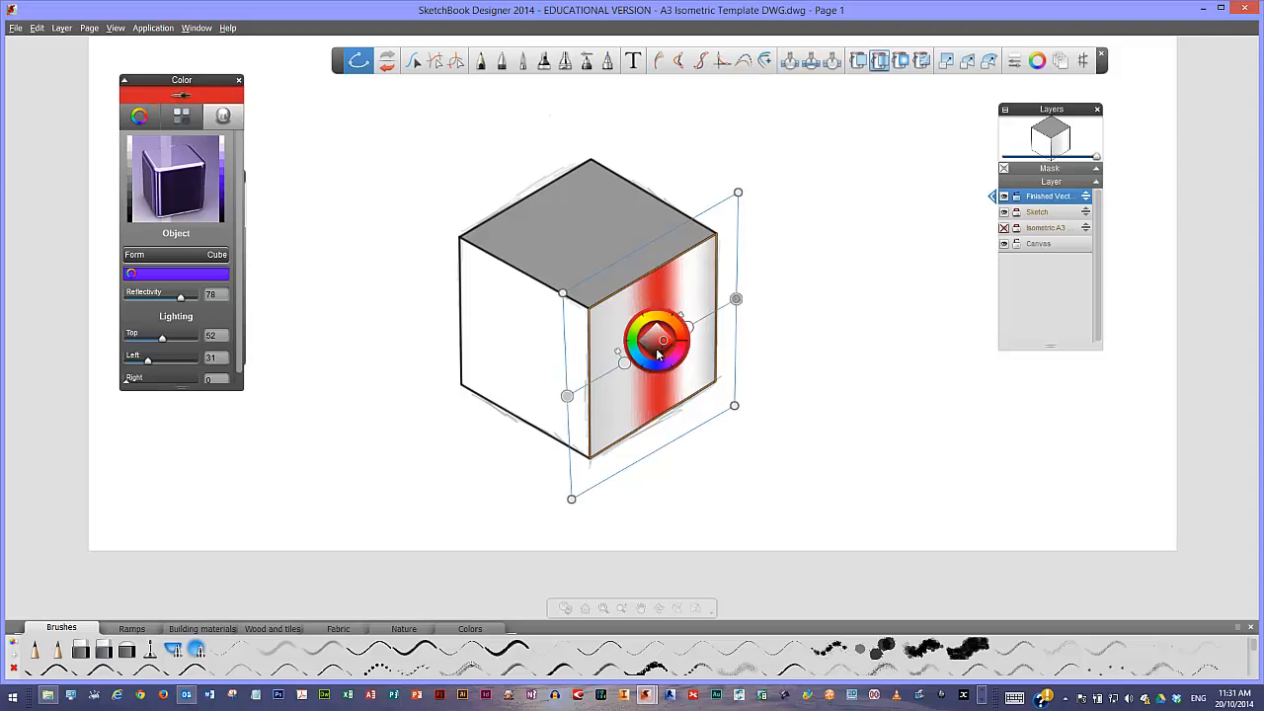
pyautogui.click(624, 364)
pyautogui.click(624, 363)
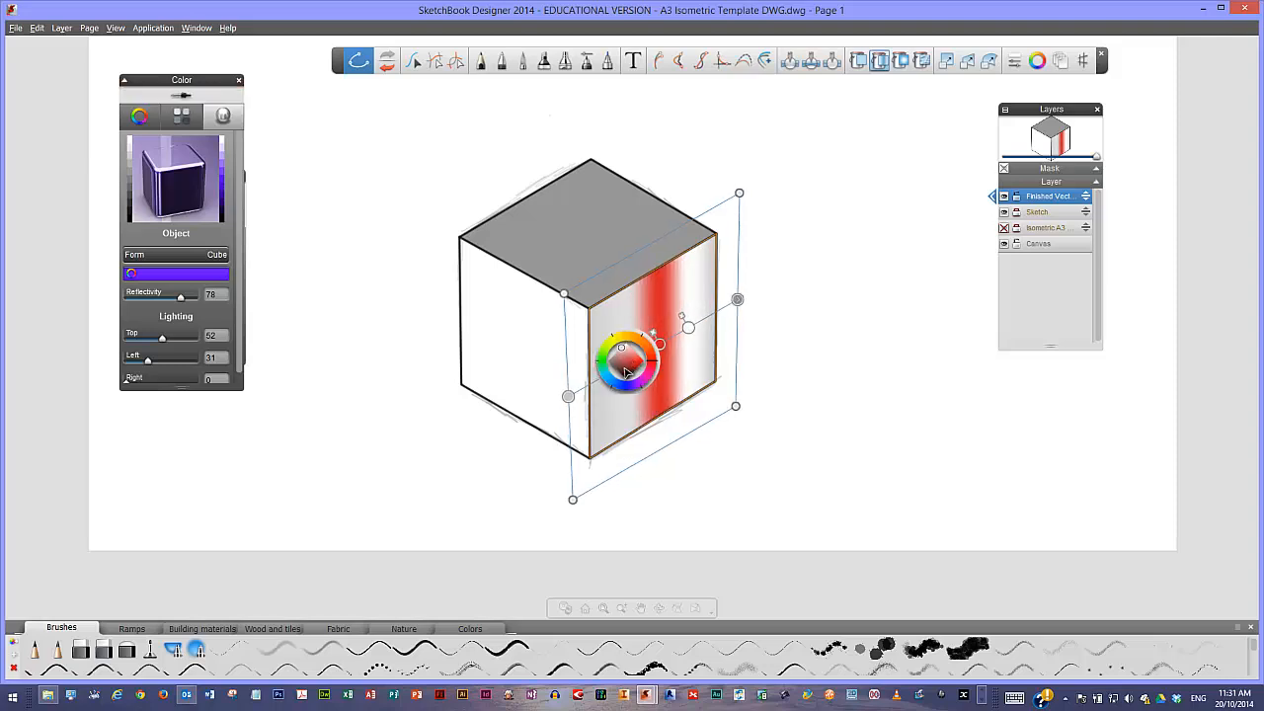
pyautogui.click(625, 372)
# Try to recolour the outer end of the right face's linear gradient, and discard the gradient fill
pyautogui.click(690, 329)
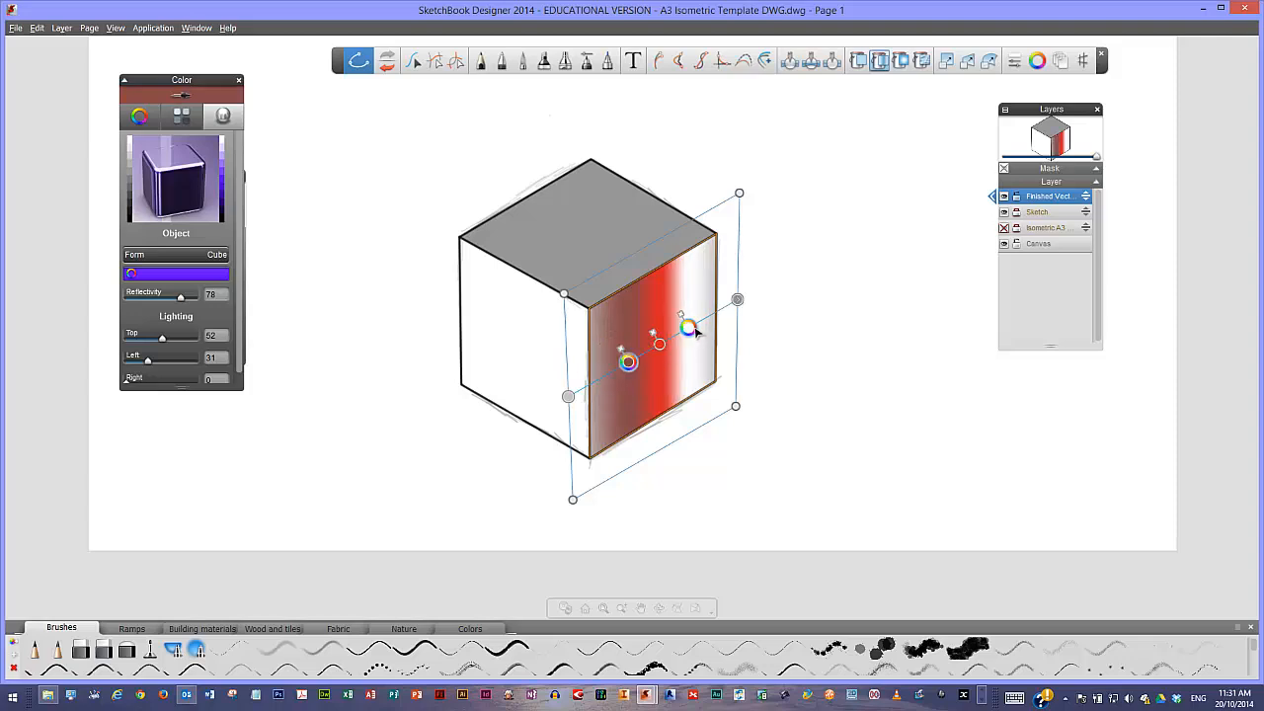
pyautogui.moveTo(690, 329); pyautogui.dragTo(722, 308)
pyautogui.click(737, 301)
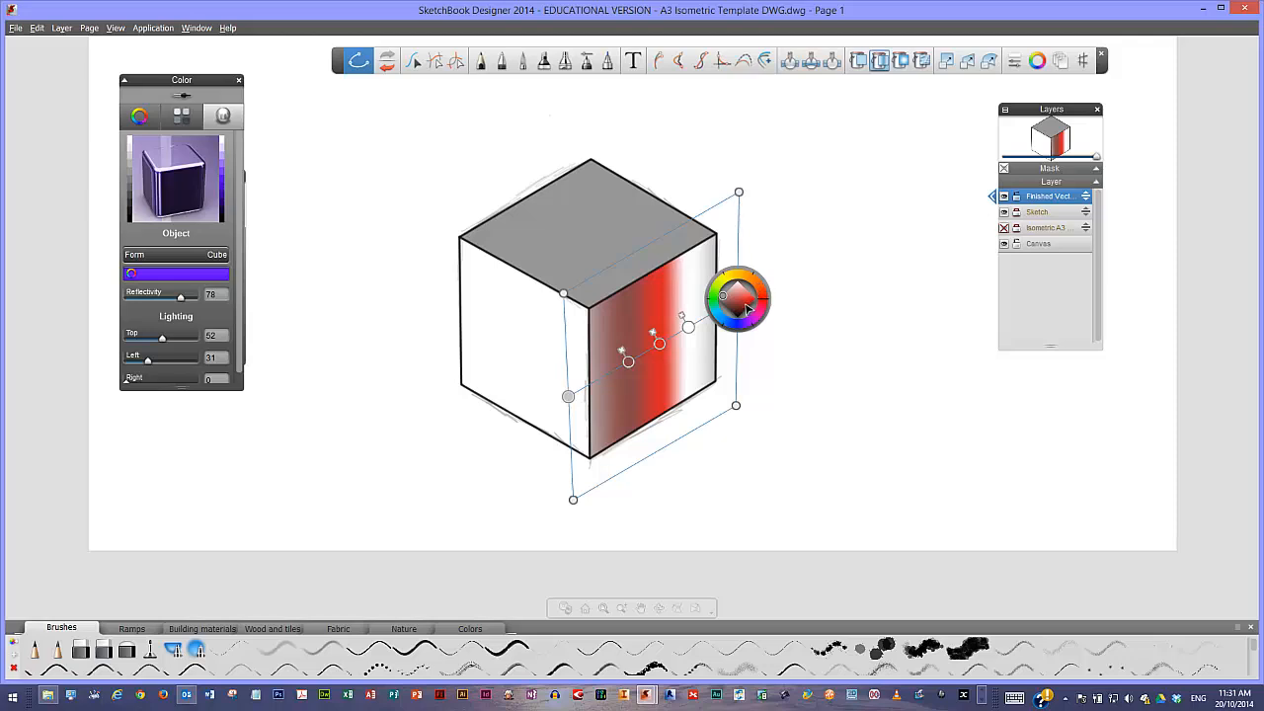
pyautogui.moveTo(747, 307); pyautogui.dragTo(752, 289)
pyautogui.click(742, 257)
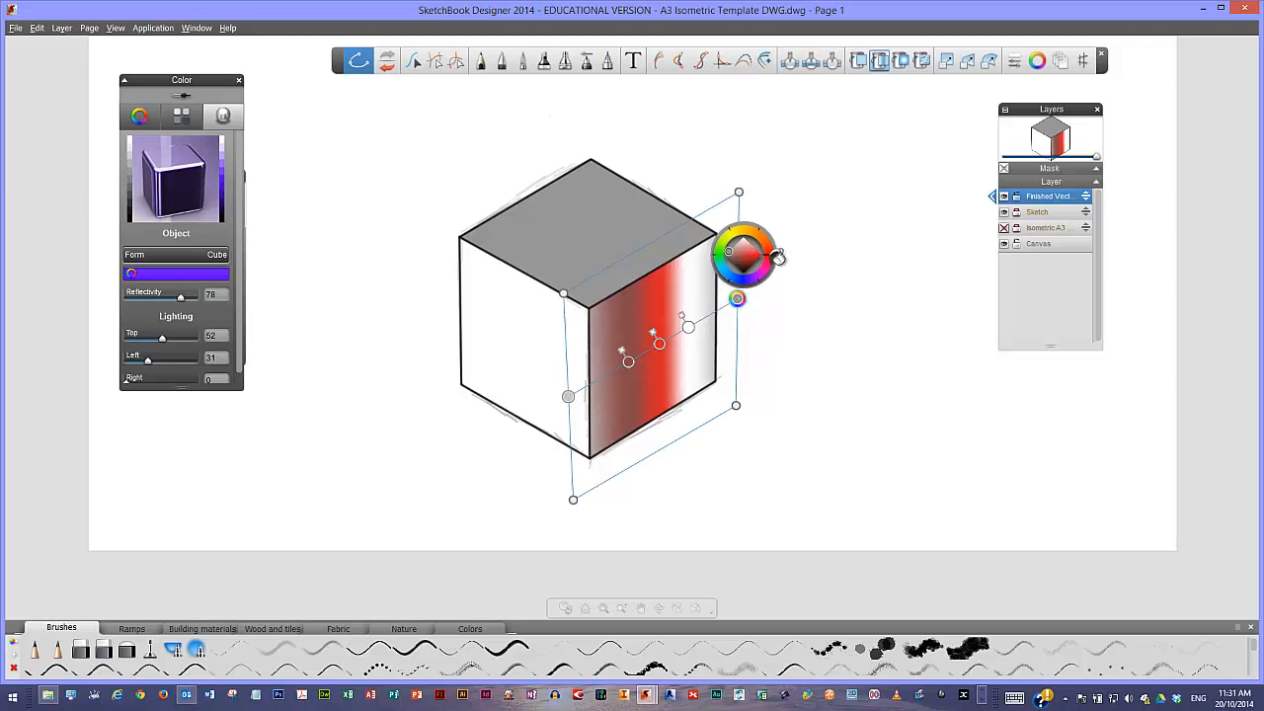
pyautogui.press('Escape')
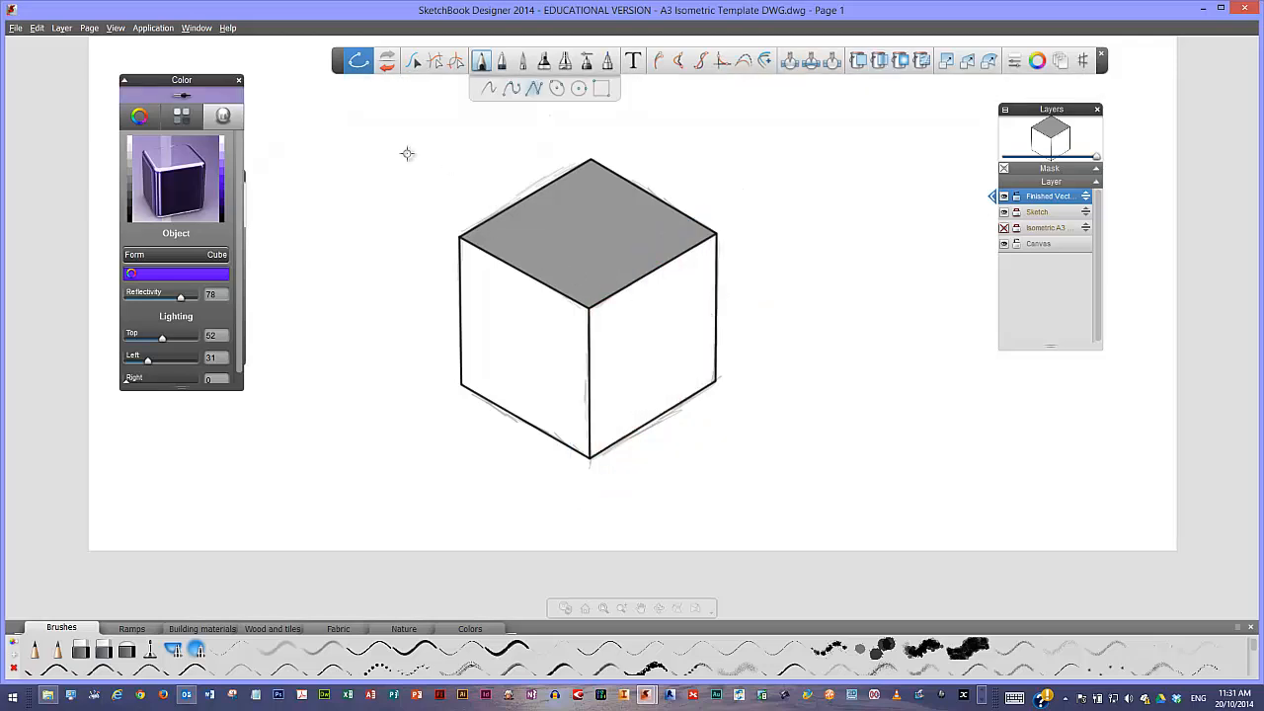
# Apply a radial gradient fill to the cube's right face, and set the object colour form to Sphere
pyautogui.click(901, 61)
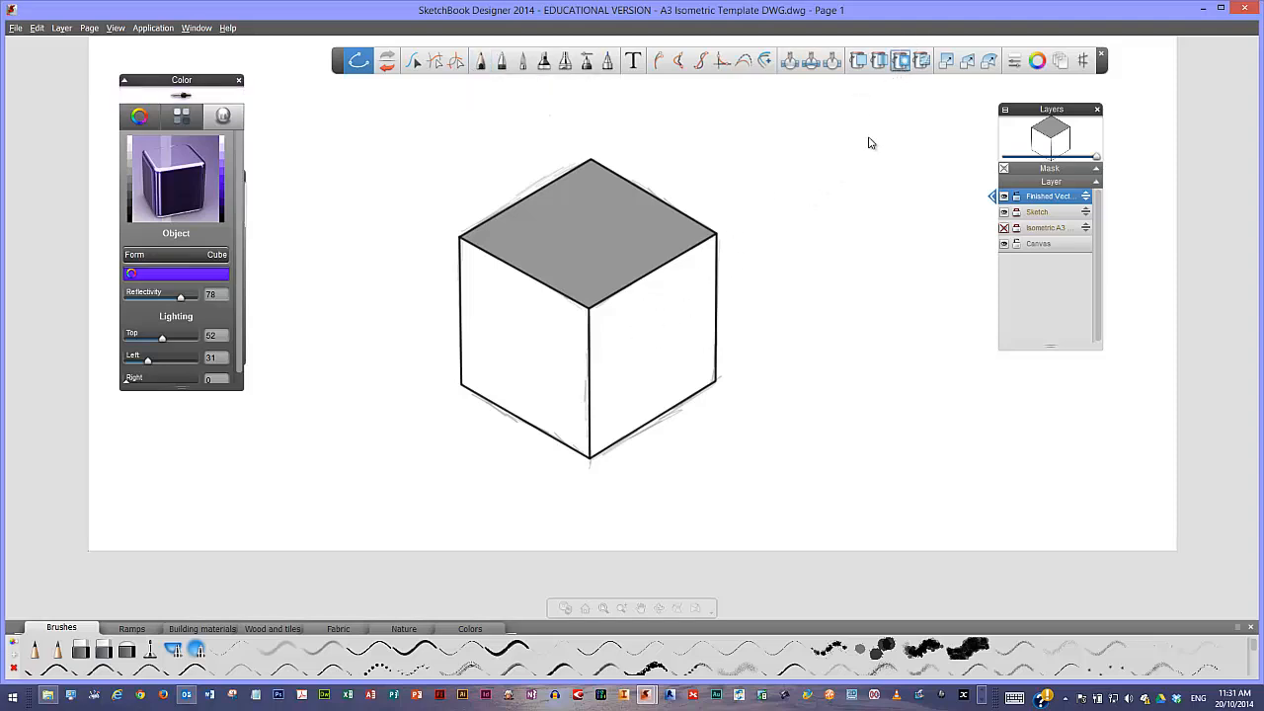
pyautogui.click(679, 306)
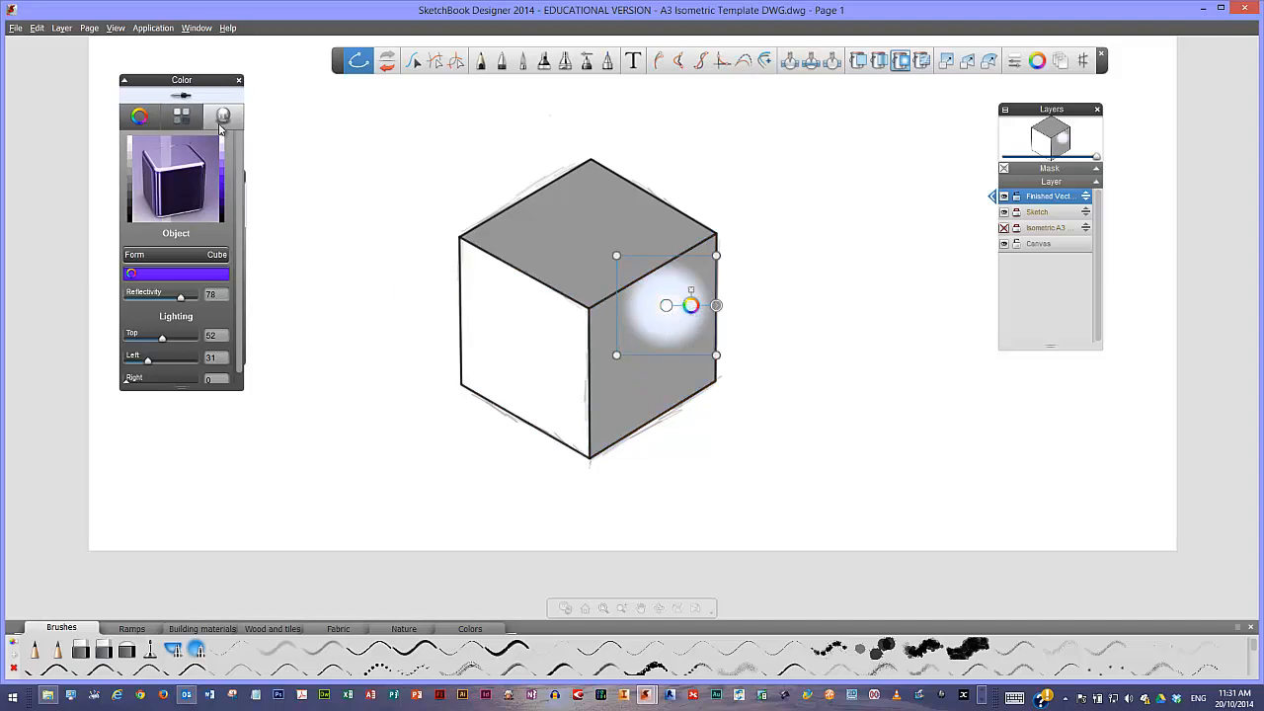
pyautogui.click(183, 256)
pyautogui.click(185, 270)
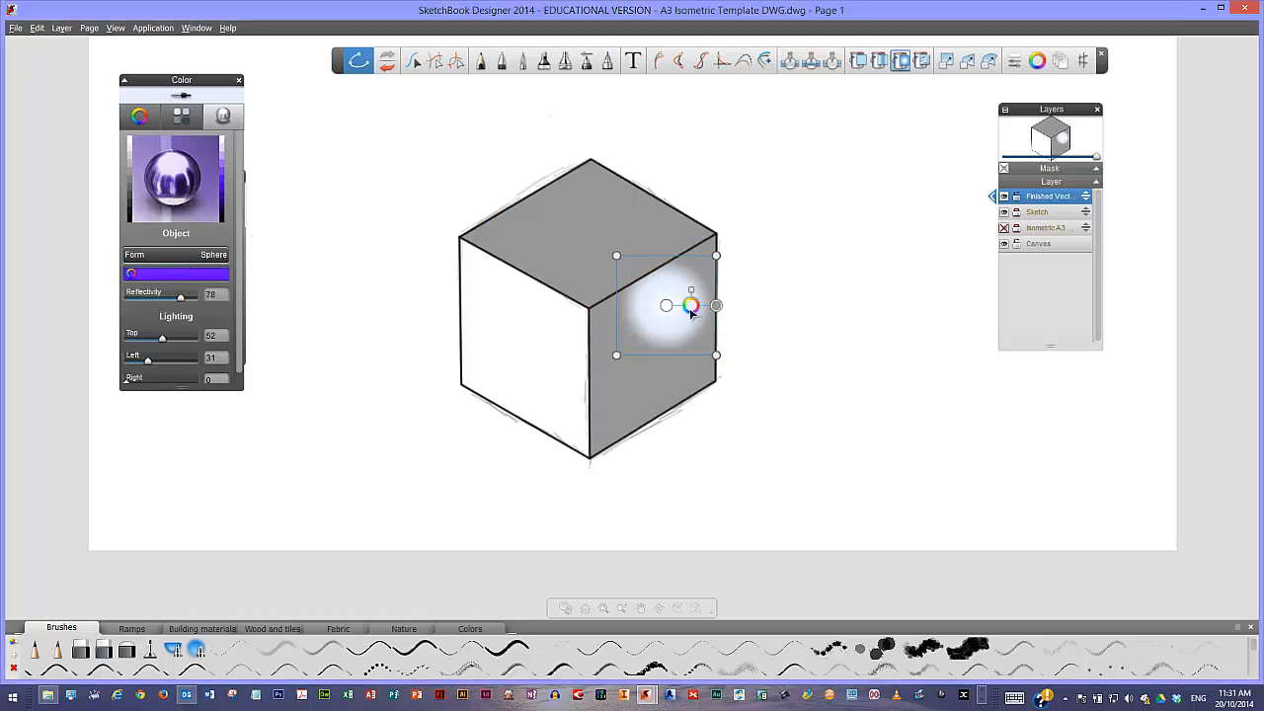
# Stretch the four corners of the radial gradient to match the isometric shape of the cube's right face
pyautogui.moveTo(616, 355); pyautogui.dragTo(569, 486)
pyautogui.moveTo(617, 257); pyautogui.dragTo(554, 269)
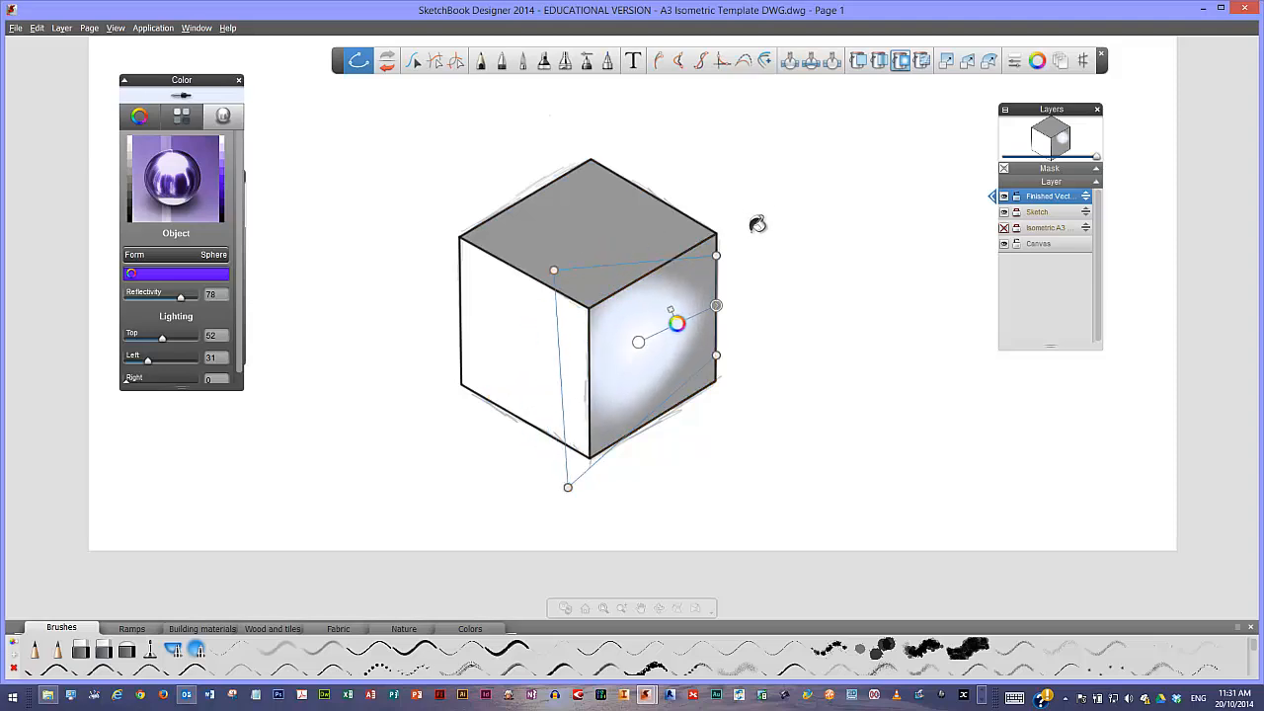
pyautogui.moveTo(716, 255); pyautogui.dragTo(730, 211)
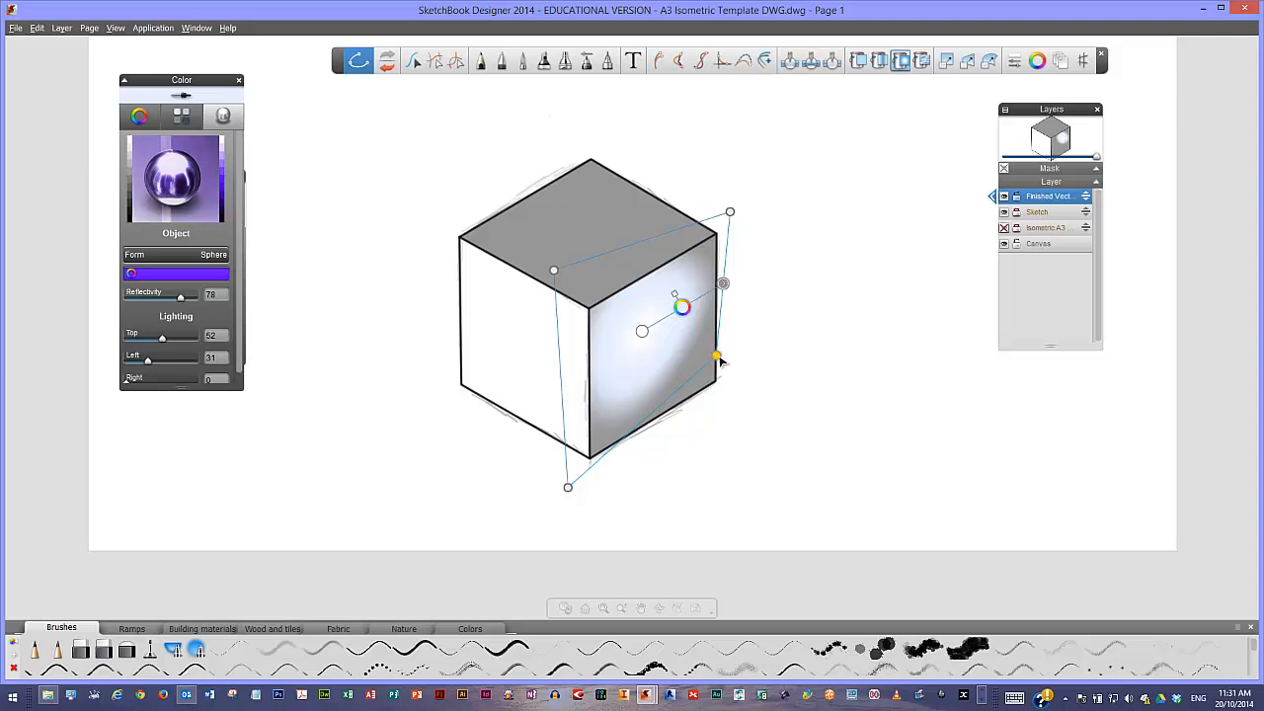
pyautogui.moveTo(716, 355); pyautogui.dragTo(730, 414)
# Try shrinking, moving and reshaping the radial gradient's highlight on the right face, and discard the fill
pyautogui.moveTo(646, 347); pyautogui.dragTo(724, 319)
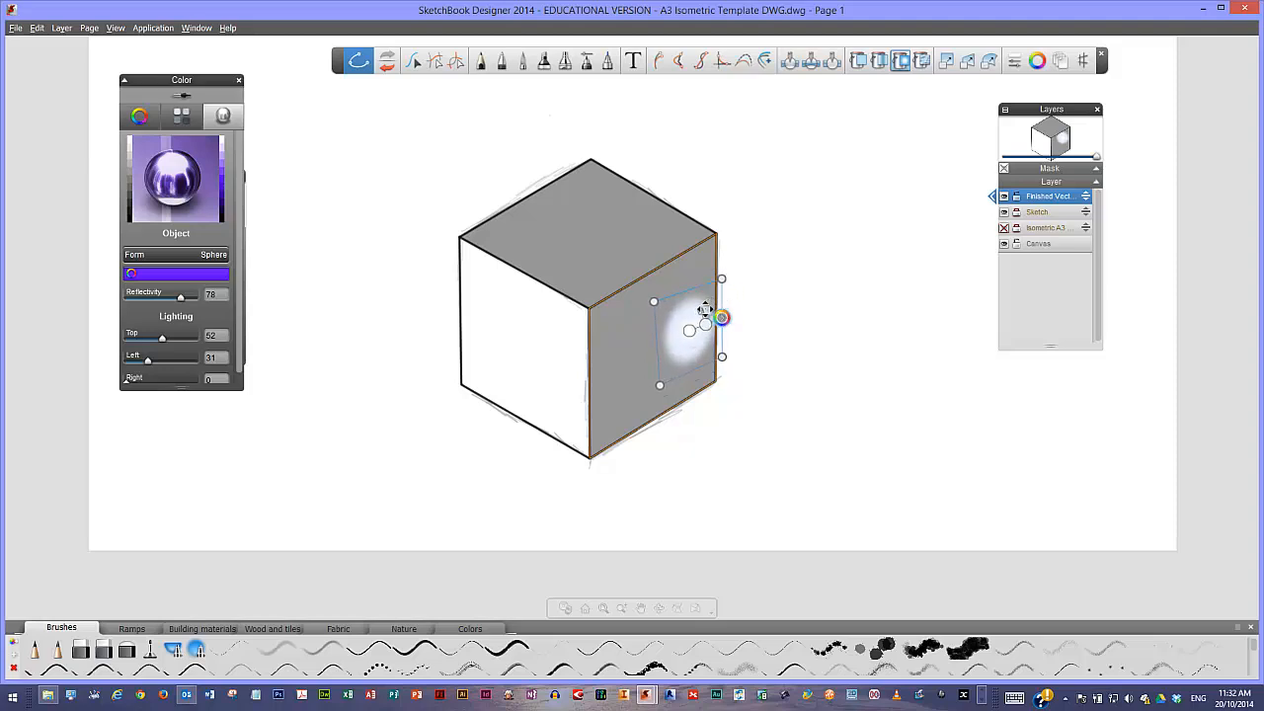
pyautogui.moveTo(704, 309); pyautogui.dragTo(682, 328)
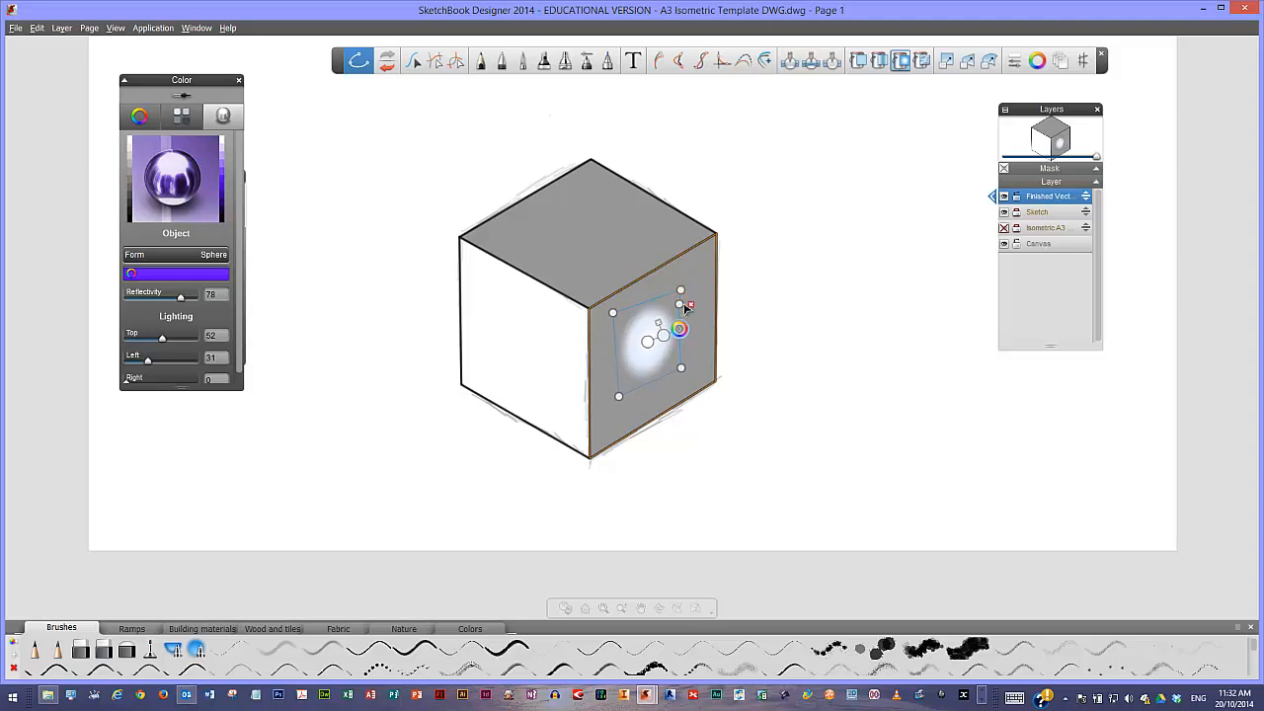
pyautogui.moveTo(688, 308); pyautogui.dragTo(719, 312)
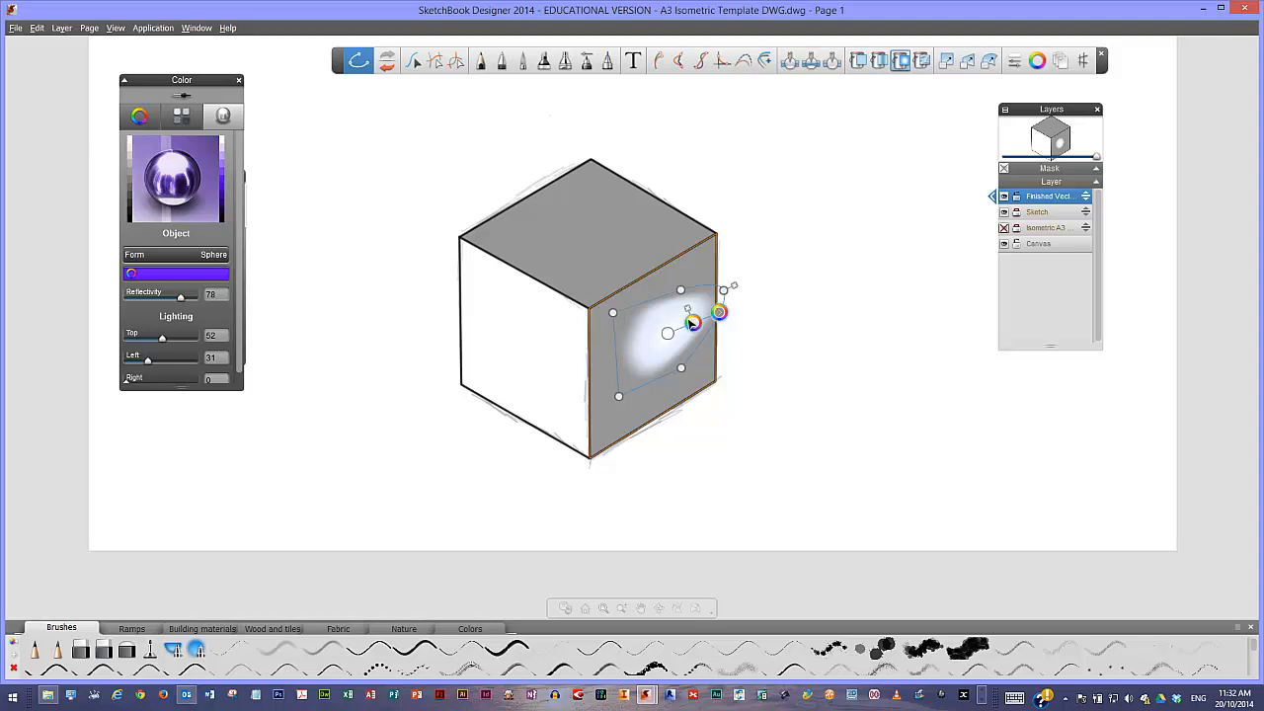
pyautogui.press('Escape')
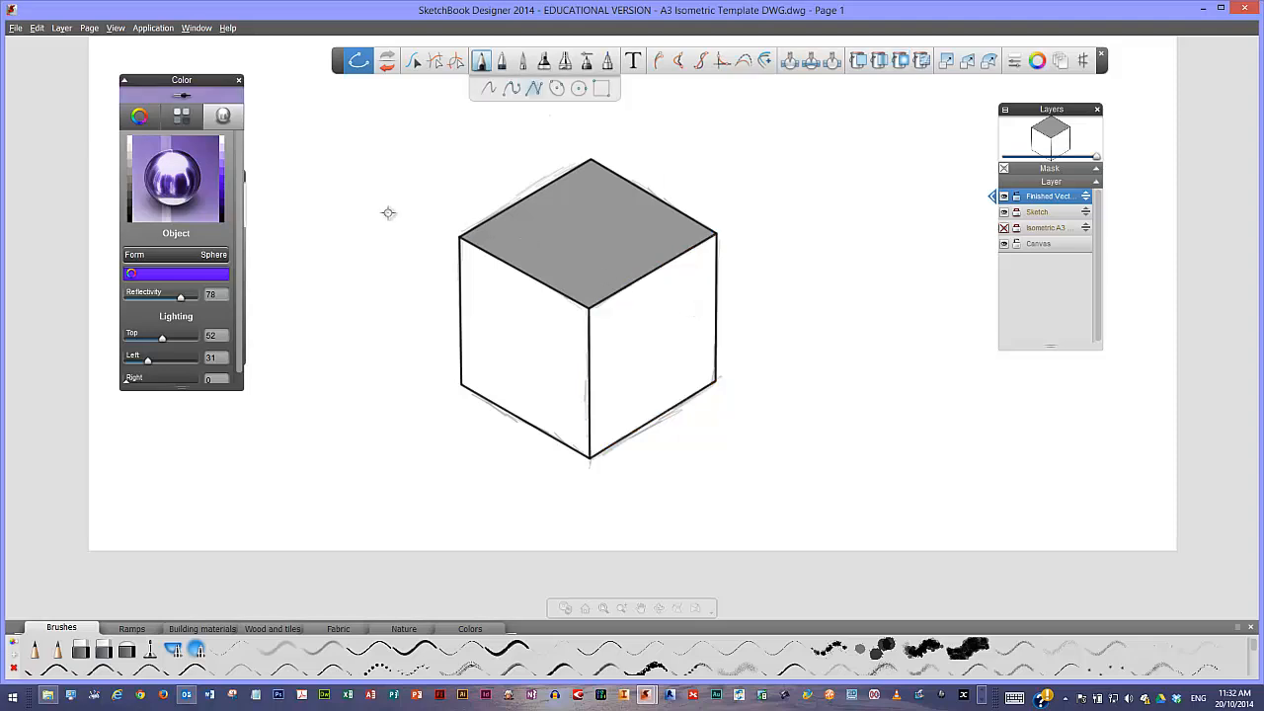
# Select the solid fill on the cube's top face and recolour it blue-grey with a sampled shade
pyautogui.click(413, 66)
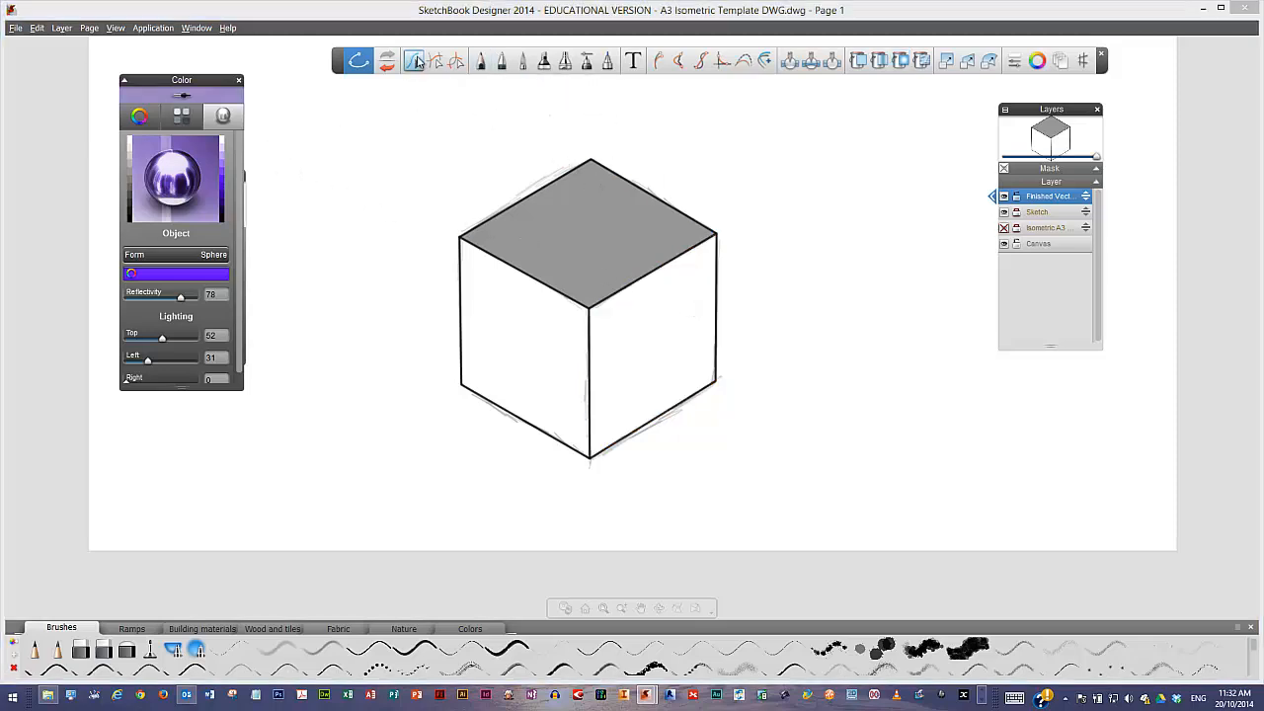
pyautogui.click(593, 238)
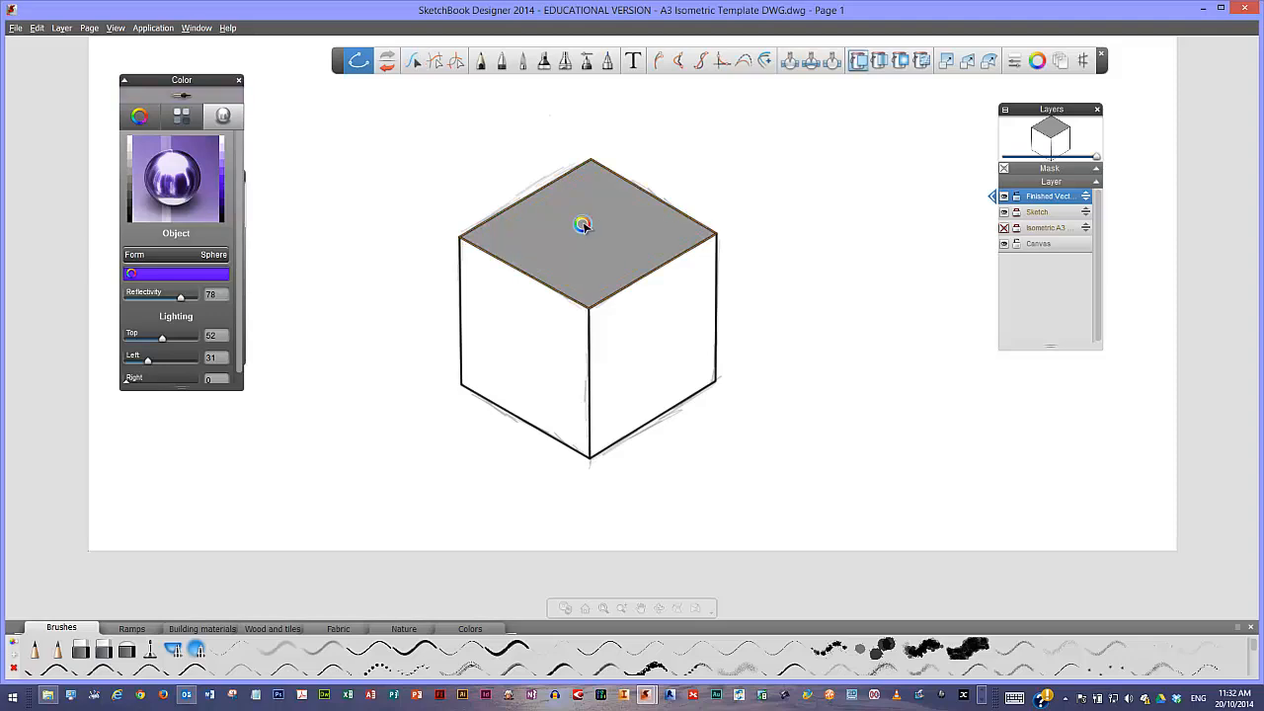
pyautogui.click(583, 227)
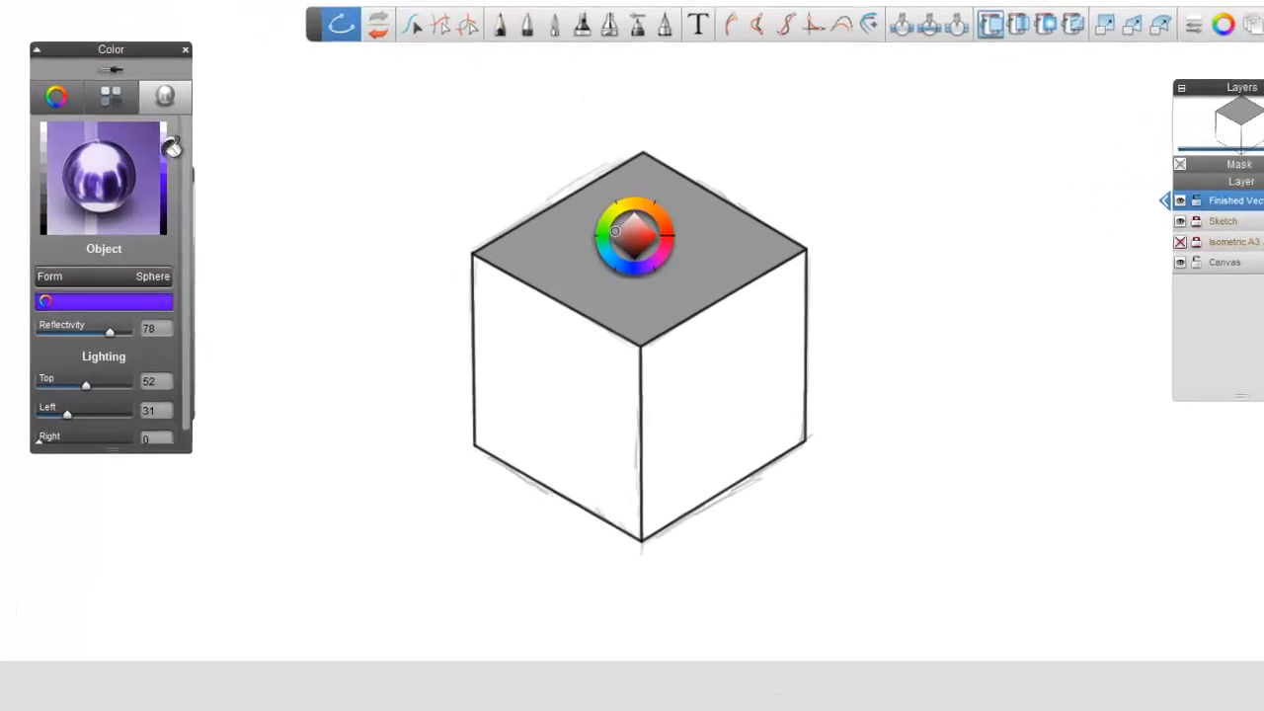
pyautogui.click(65, 51)
pyautogui.click(96, 87)
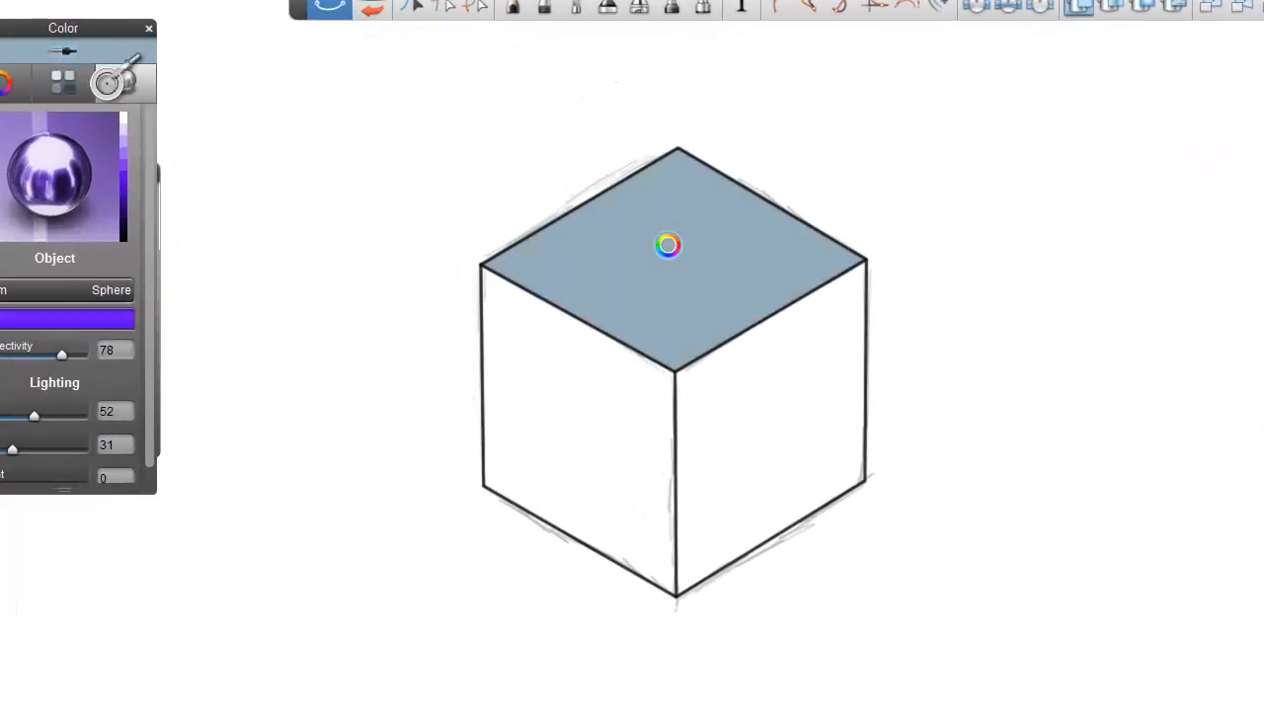
# Set the object colour form to Cube and recolour the cube's top face light purple with the shade sampled from the preview's top side
pyautogui.click(140, 174)
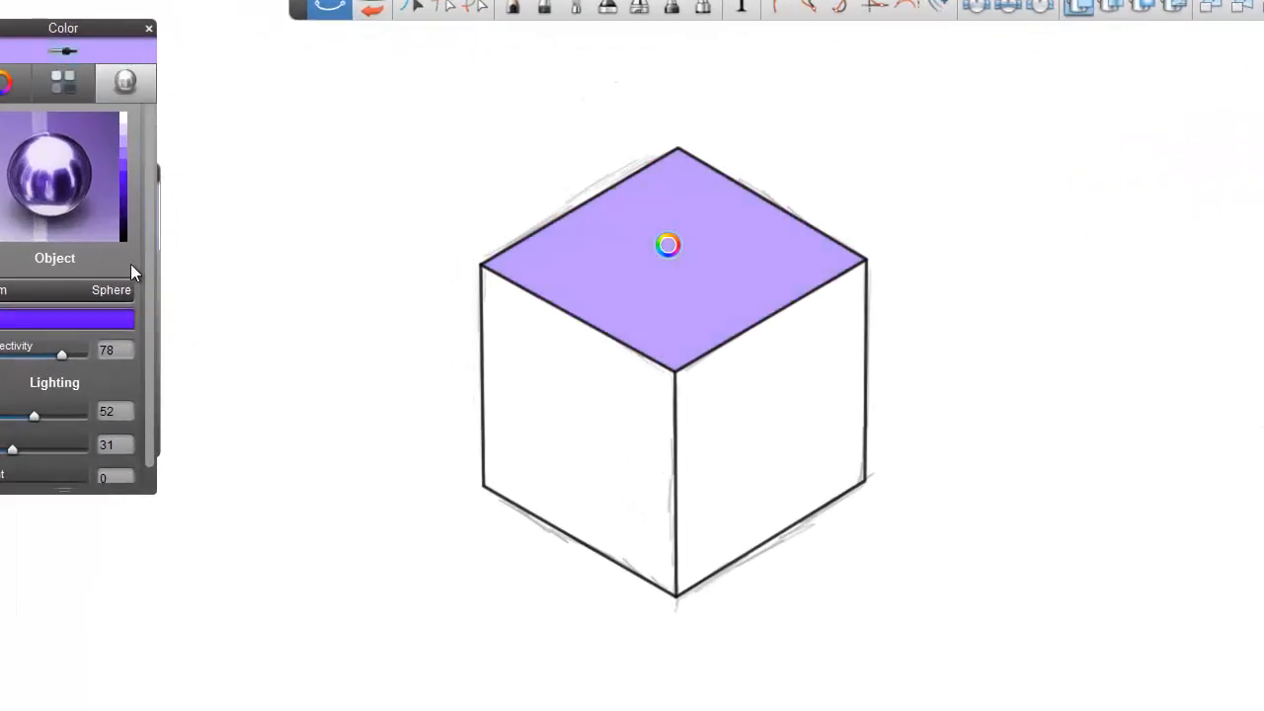
pyautogui.click(102, 292)
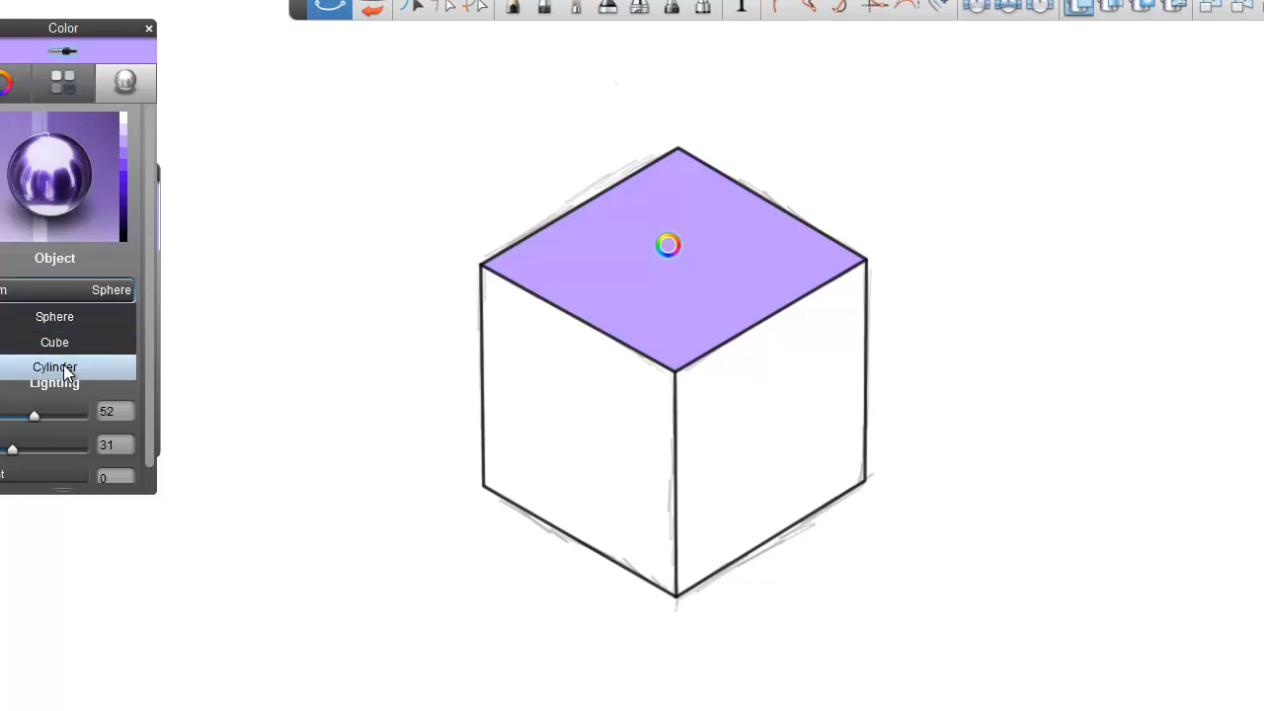
pyautogui.click(64, 363)
pyautogui.click(95, 290)
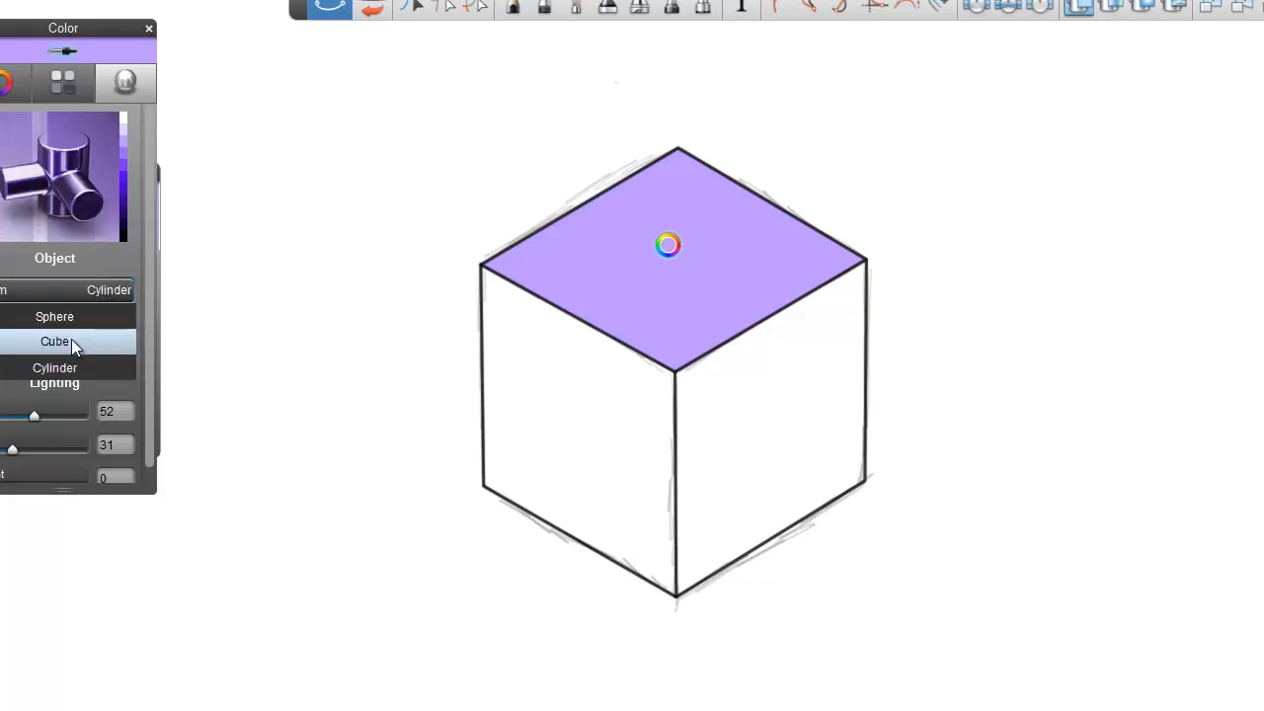
pyautogui.click(73, 340)
pyautogui.click(56, 144)
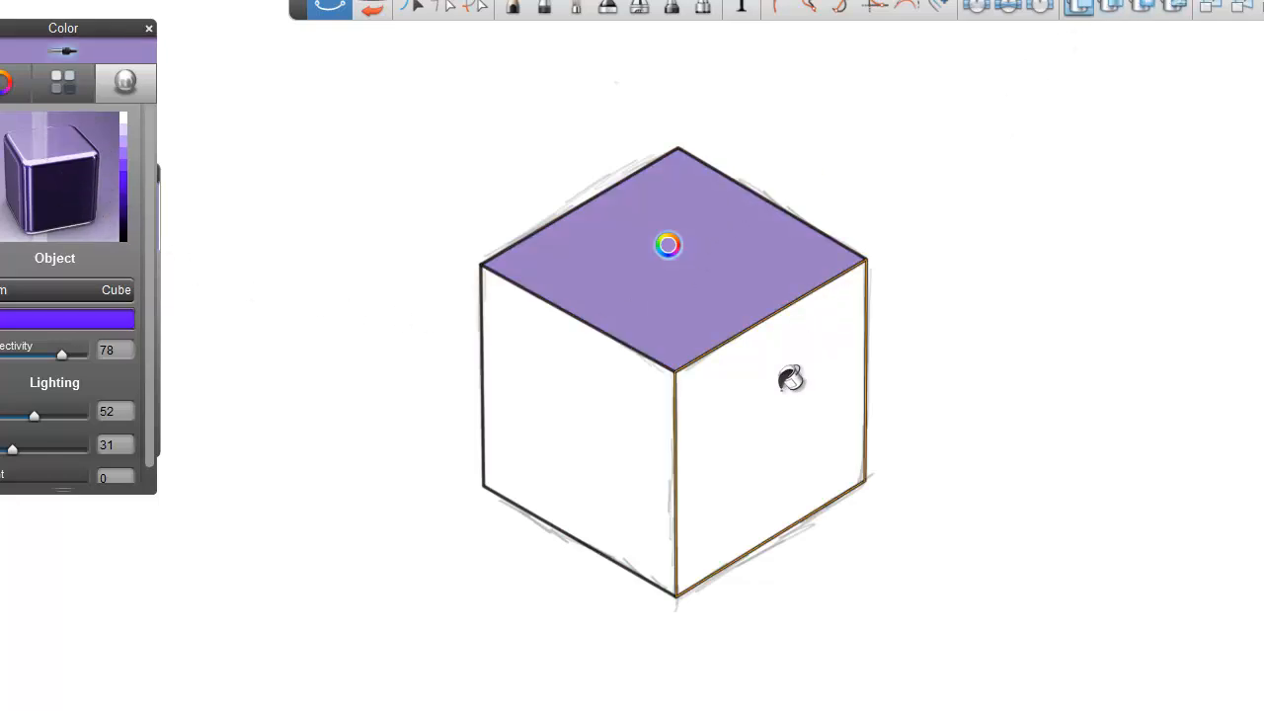
# Fill the cube's right and left faces, recolouring the left dark purple and the right near-black purple with shades sampled from the preview cube
pyautogui.click(784, 396)
pyautogui.click(632, 415)
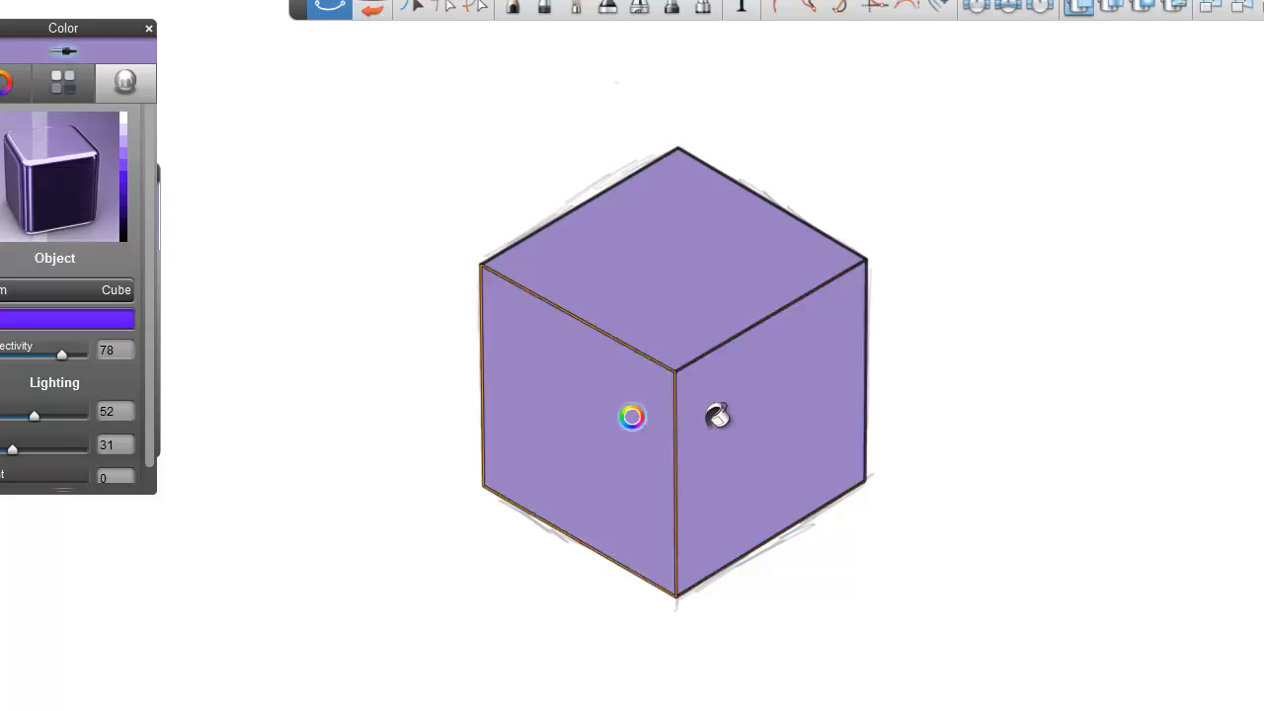
pyautogui.click(632, 417)
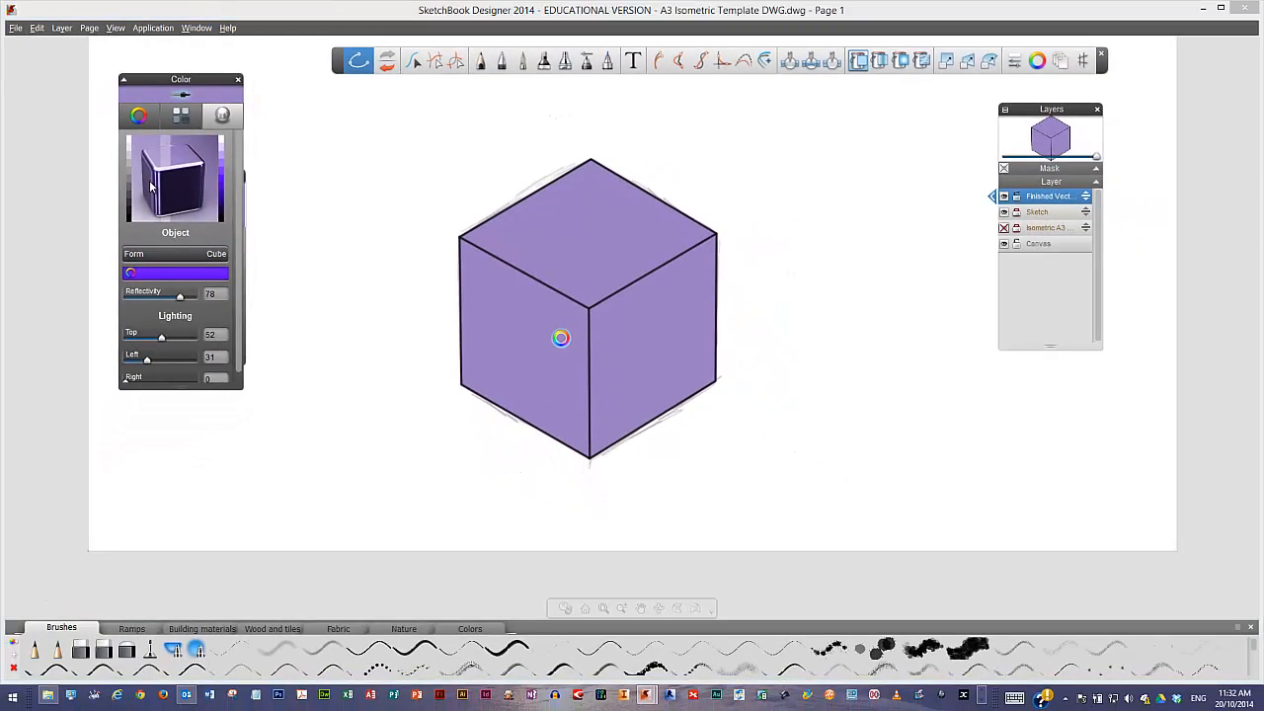
pyautogui.click(182, 80)
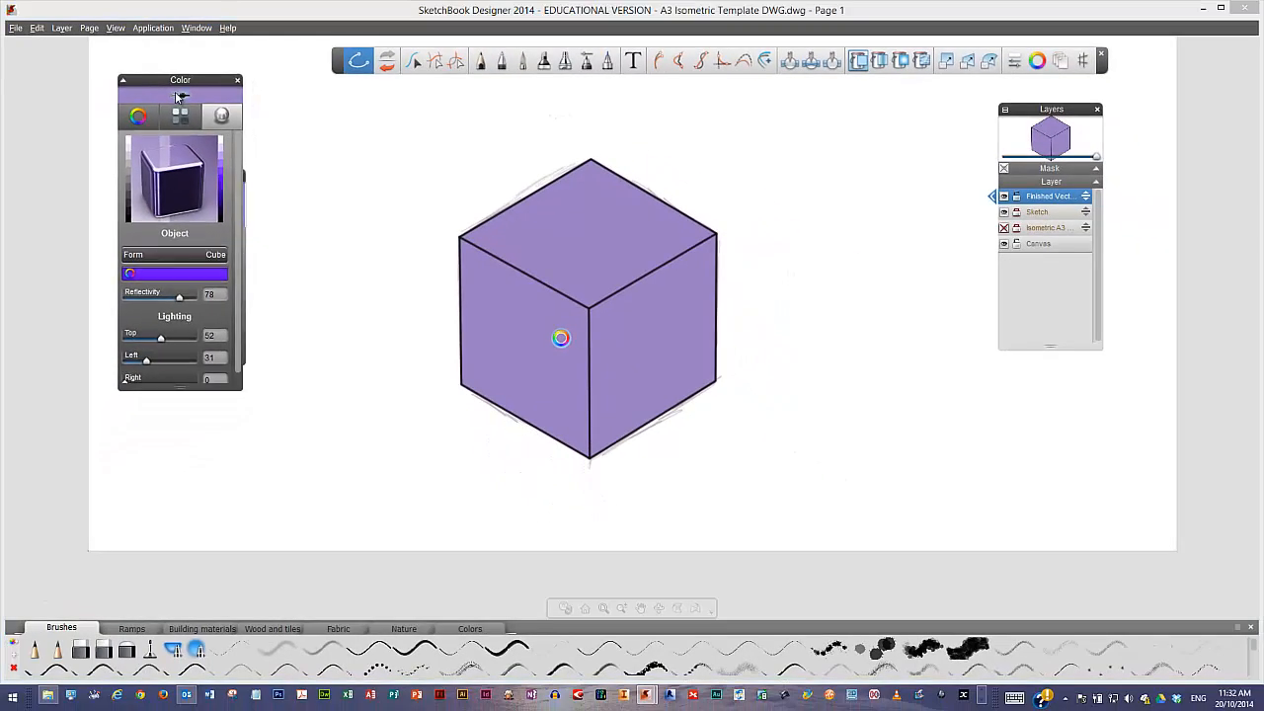
pyautogui.click(150, 185)
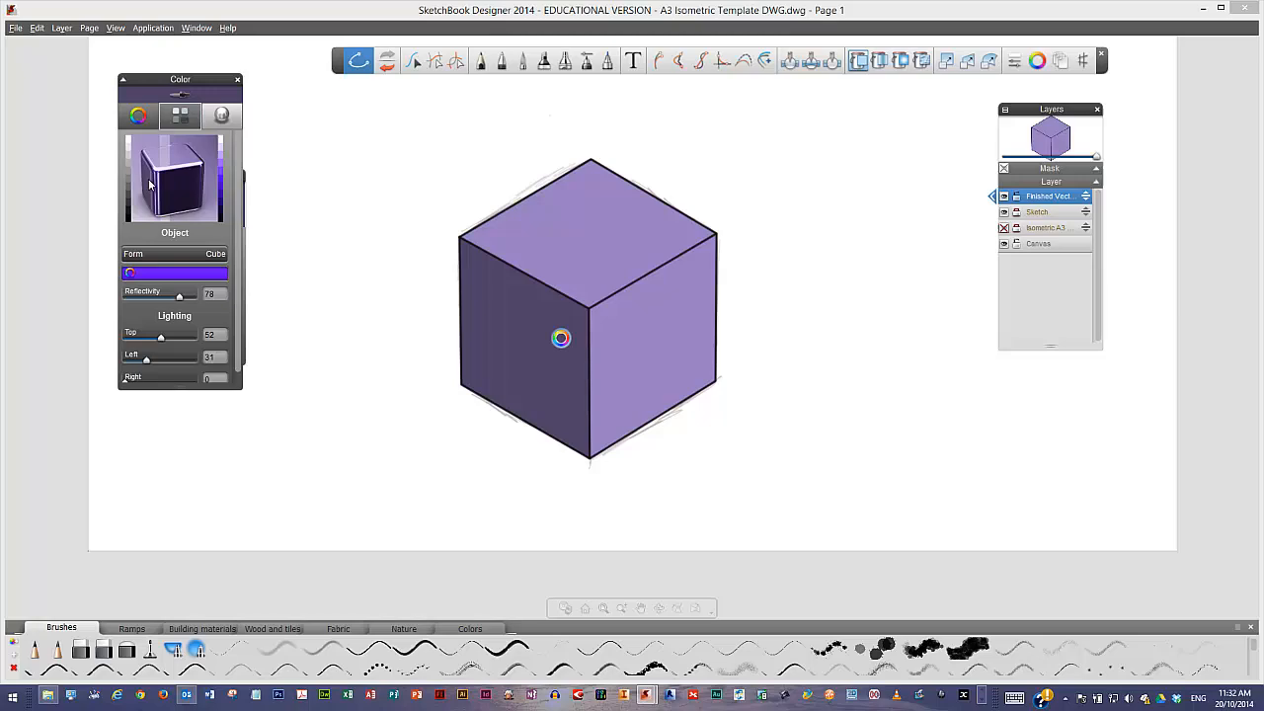
pyautogui.click(644, 320)
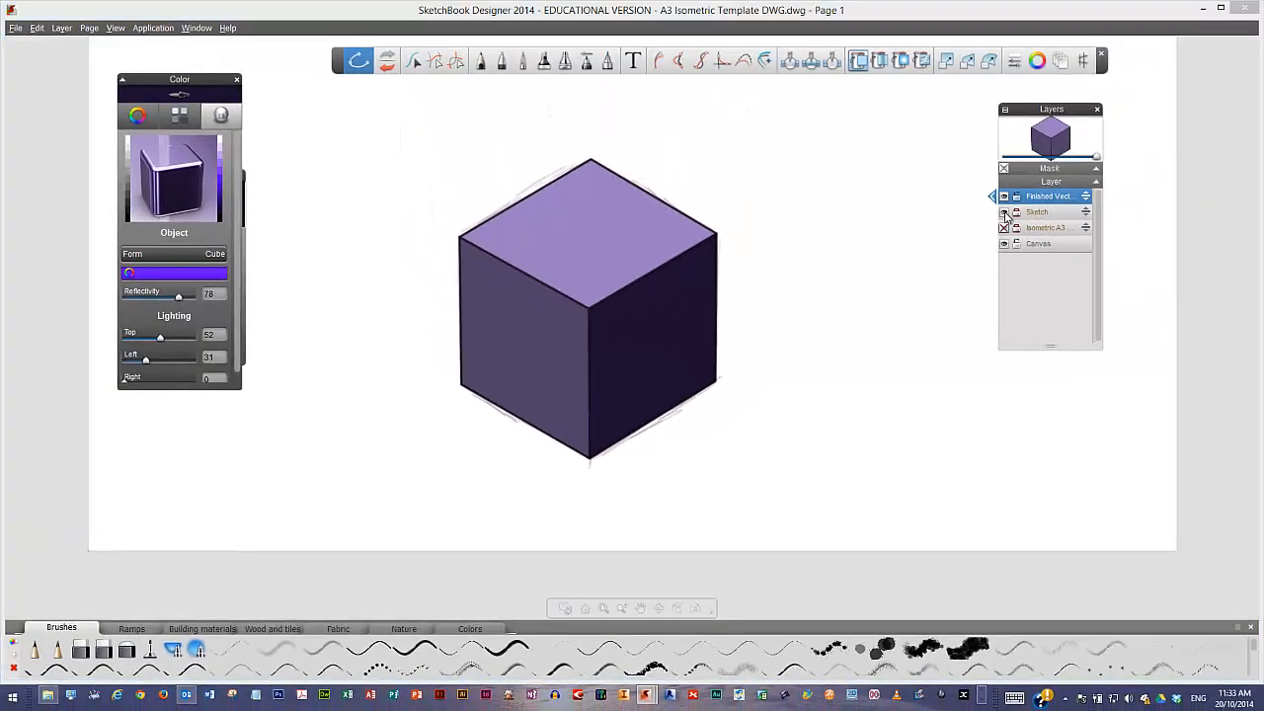
# Hide the Sketch layer so the rough construction lines do not show around the finished cube
pyautogui.click(1004, 213)
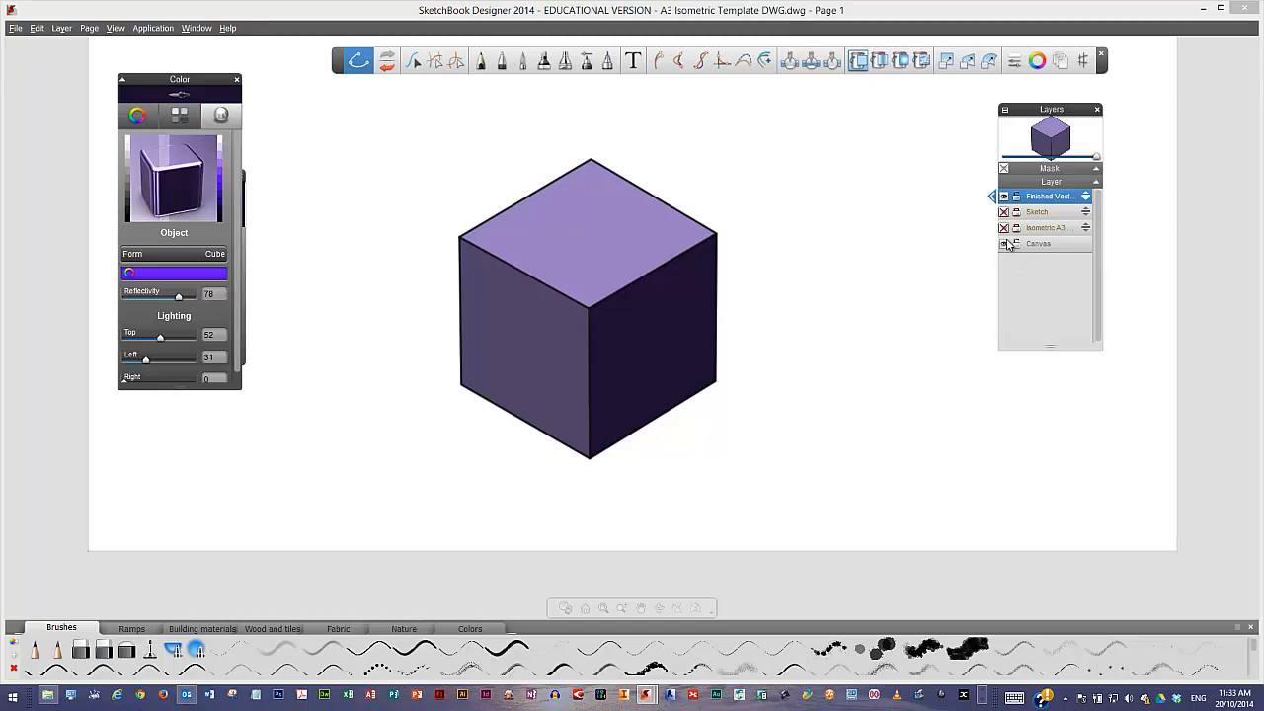
pyautogui.click(1002, 229)
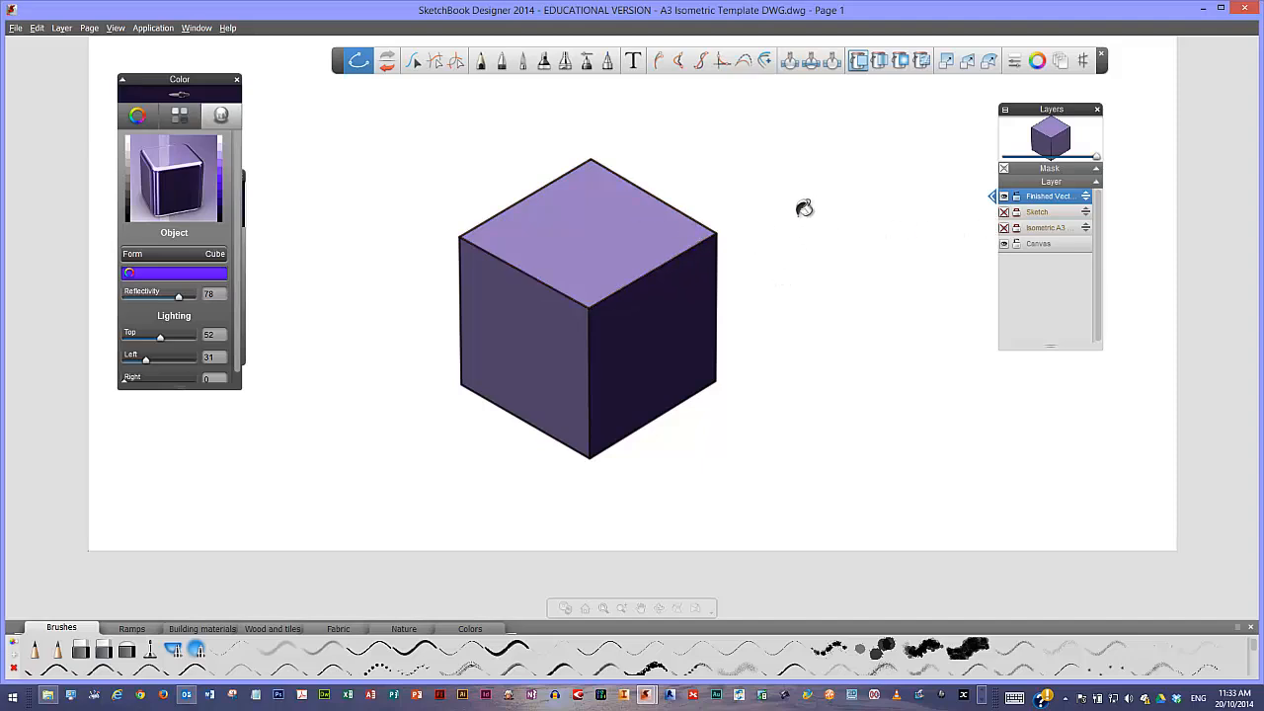
pyautogui.press('space')
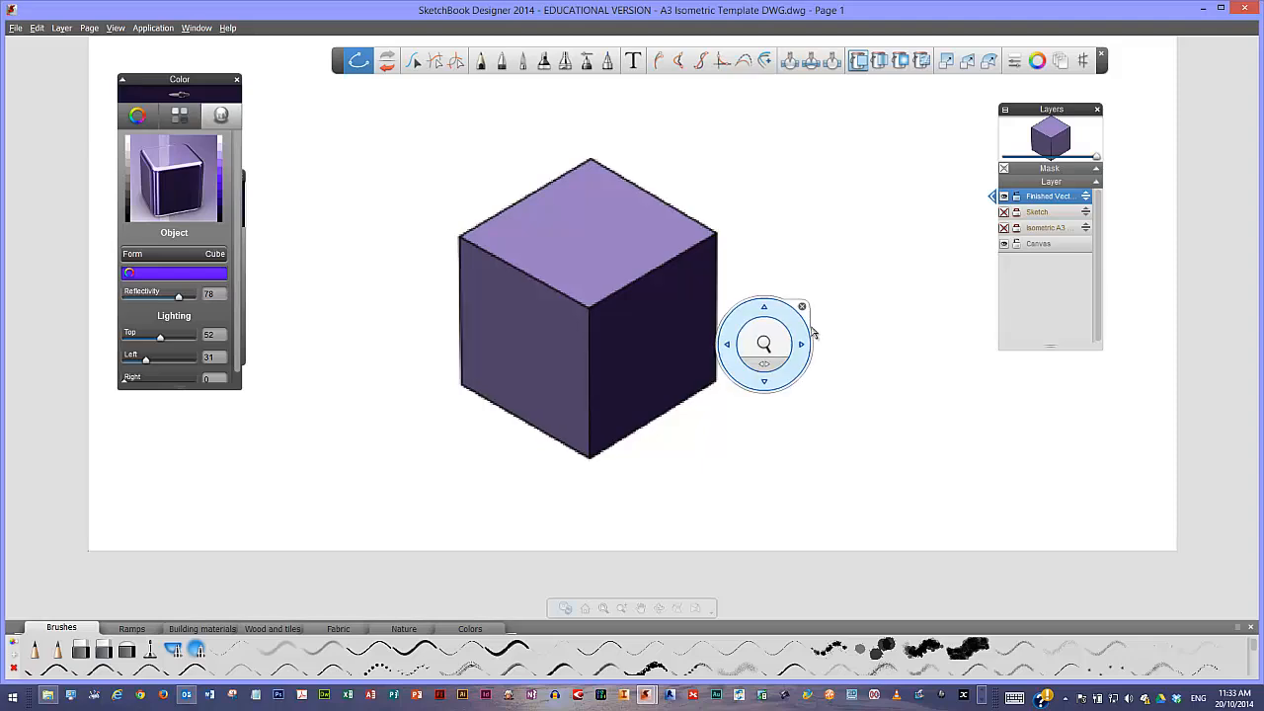
# Move the end point at the cube's topmost corner slightly down and to the left with the curve editing tool
pyautogui.click(413, 60)
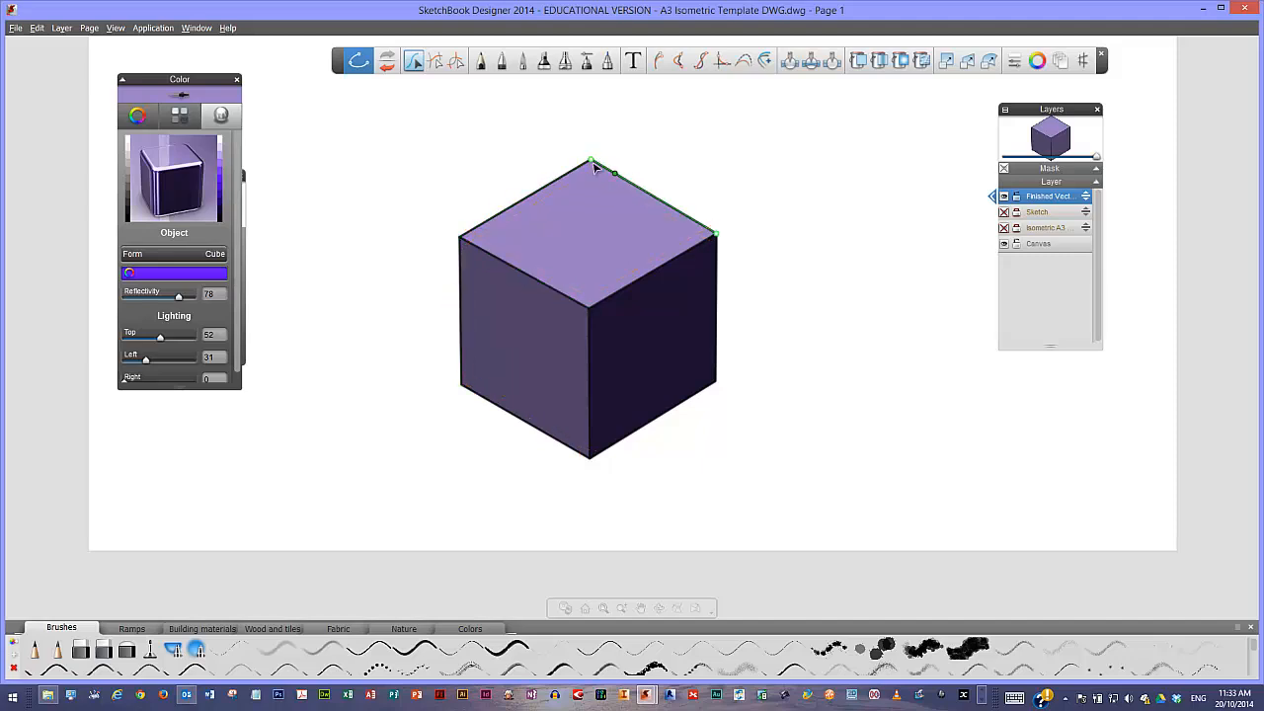
pyautogui.moveTo(591, 160)
pyautogui.mouseDown()
pyautogui.moveTo(553, 143)
pyautogui.moveTo(589, 163)
pyautogui.mouseUp()
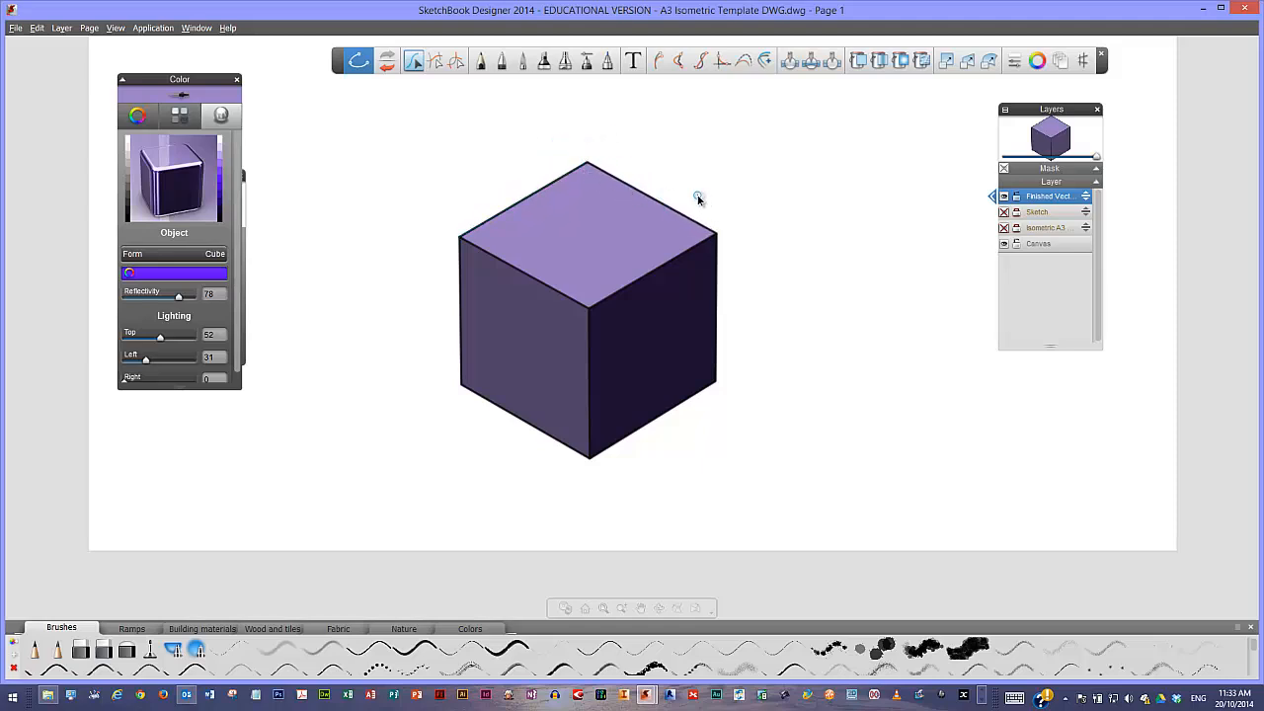
# Draw four crossing freehand pencil curves to the upper left of the cube and fill the area they enclose with solid near-black purple
pyautogui.click(481, 61)
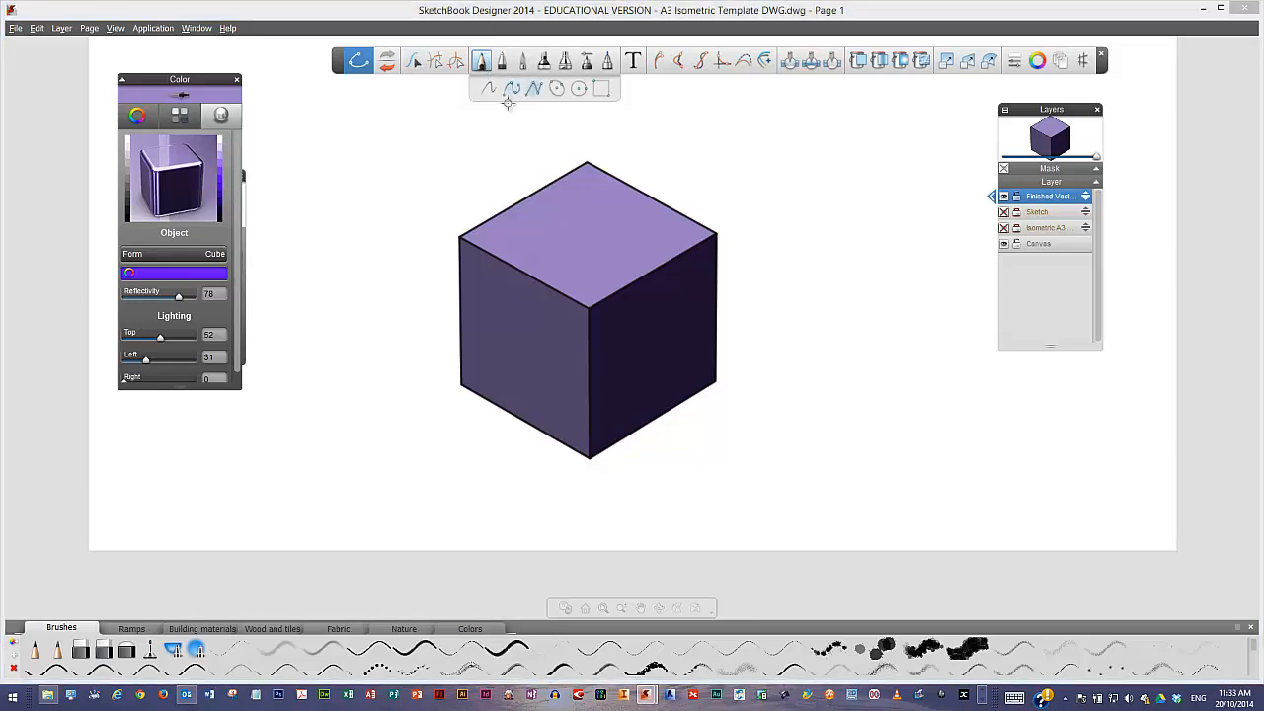
pyautogui.moveTo(340, 197); pyautogui.dragTo(449, 134)
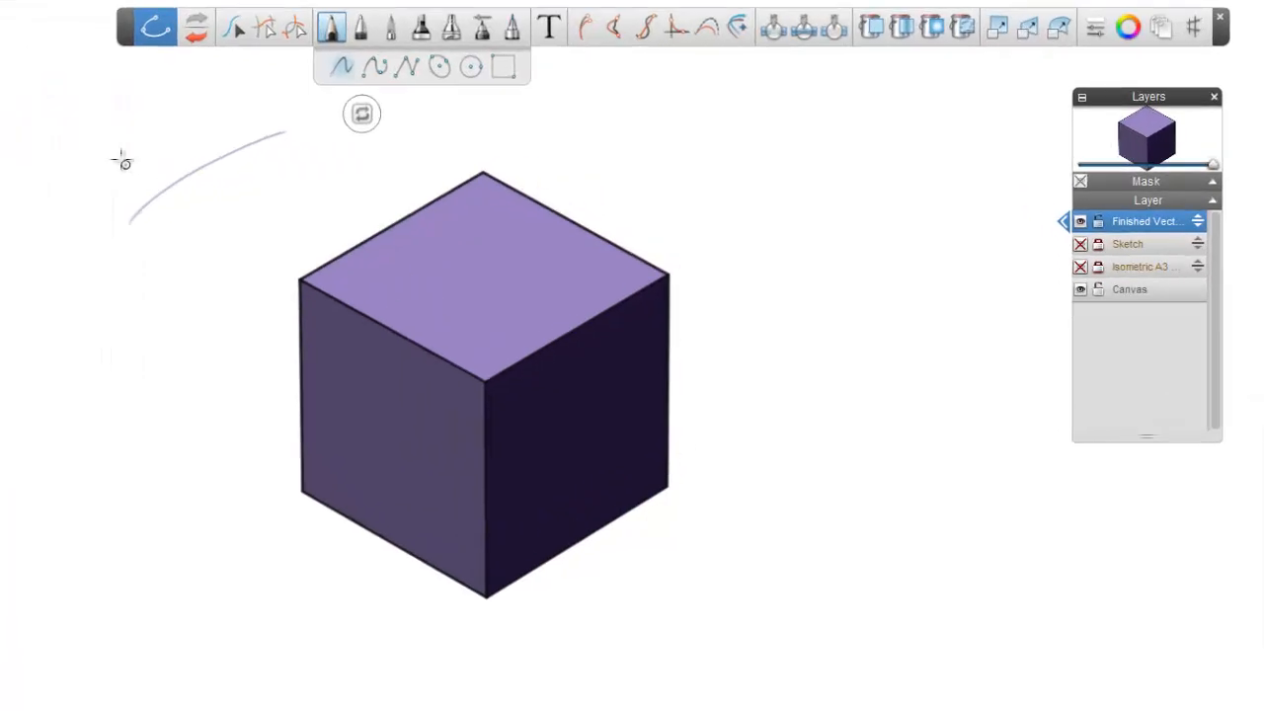
pyautogui.moveTo(253, 153); pyautogui.dragTo(344, 190)
pyautogui.moveTo(175, 124); pyautogui.dragTo(275, 165)
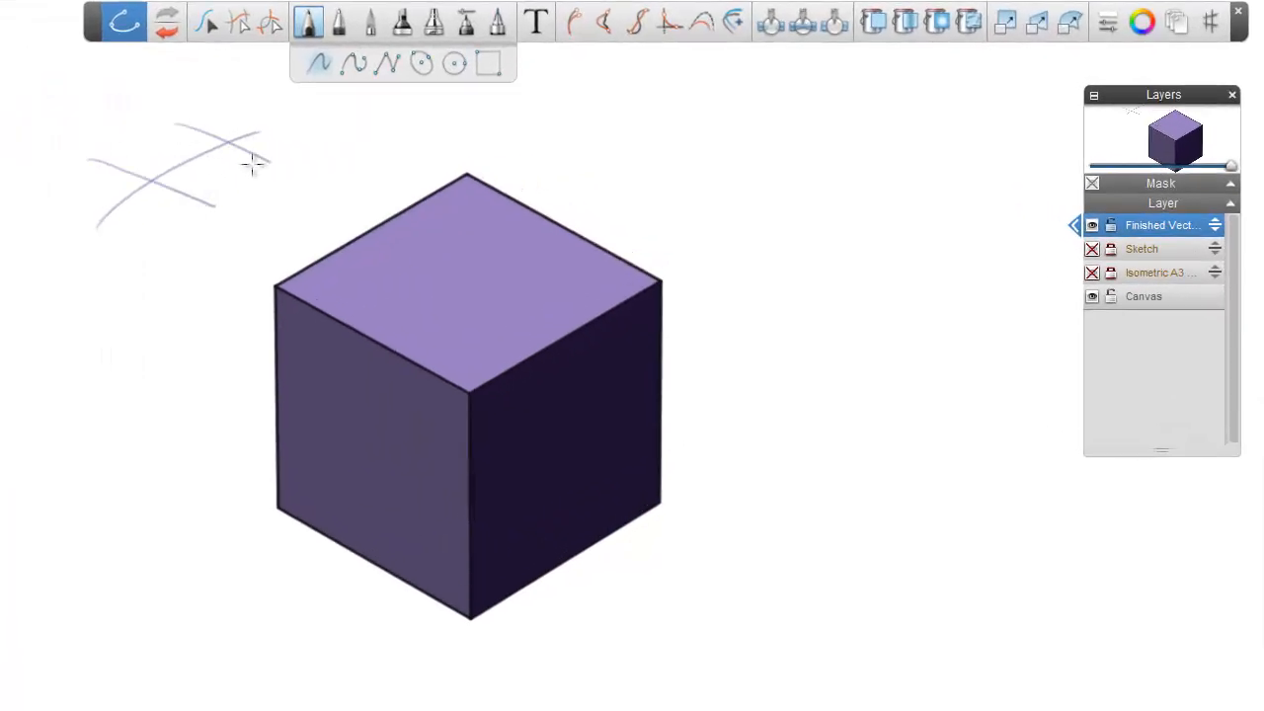
pyautogui.moveTo(163, 210); pyautogui.dragTo(289, 124)
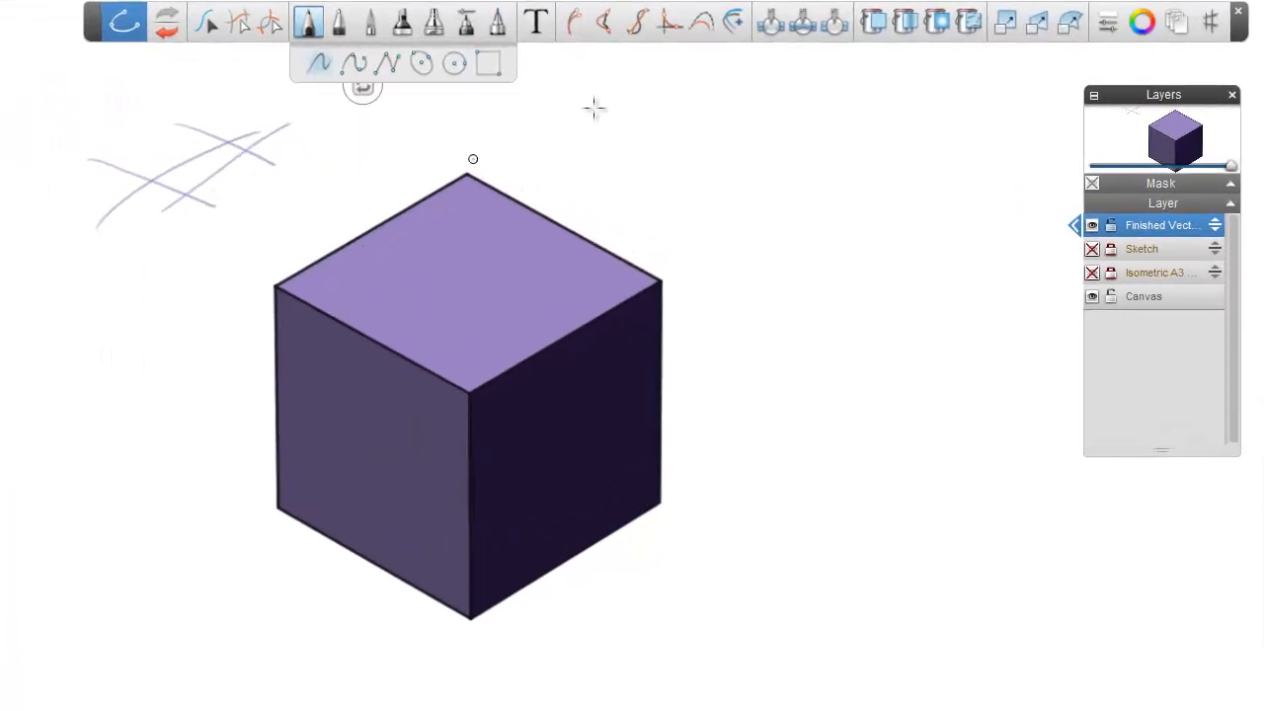
pyautogui.click(873, 22)
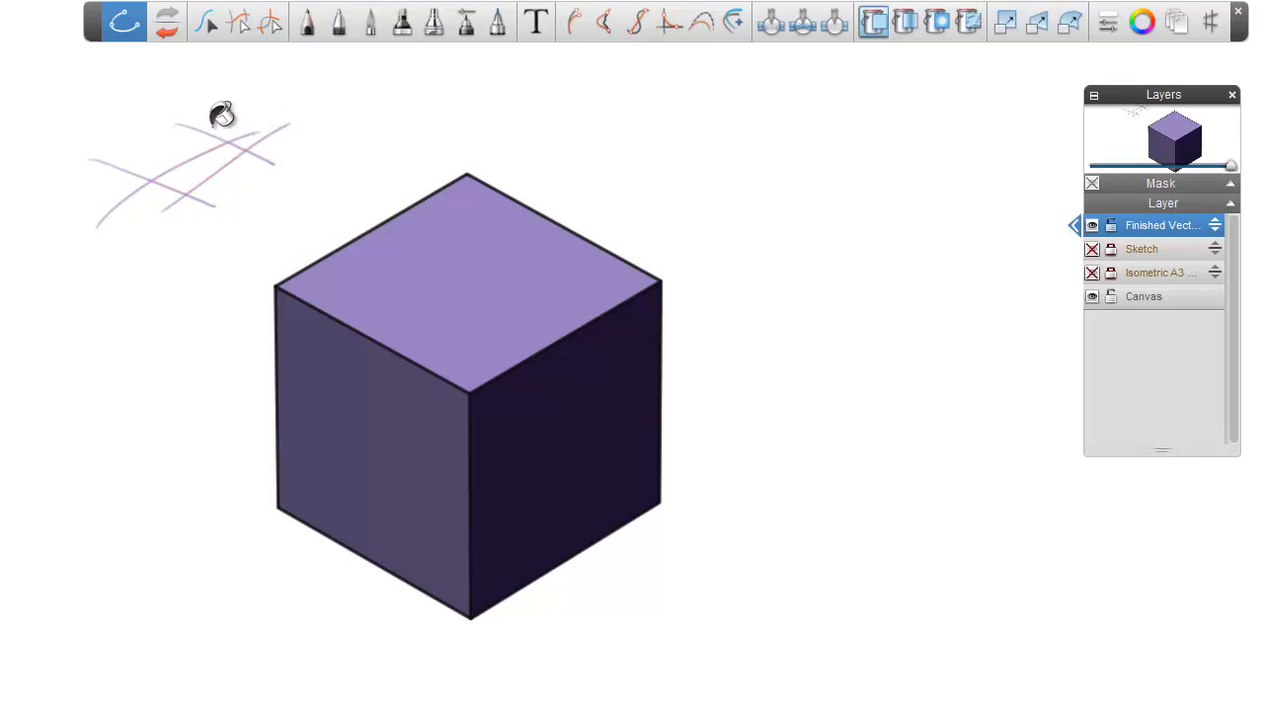
pyautogui.click(203, 172)
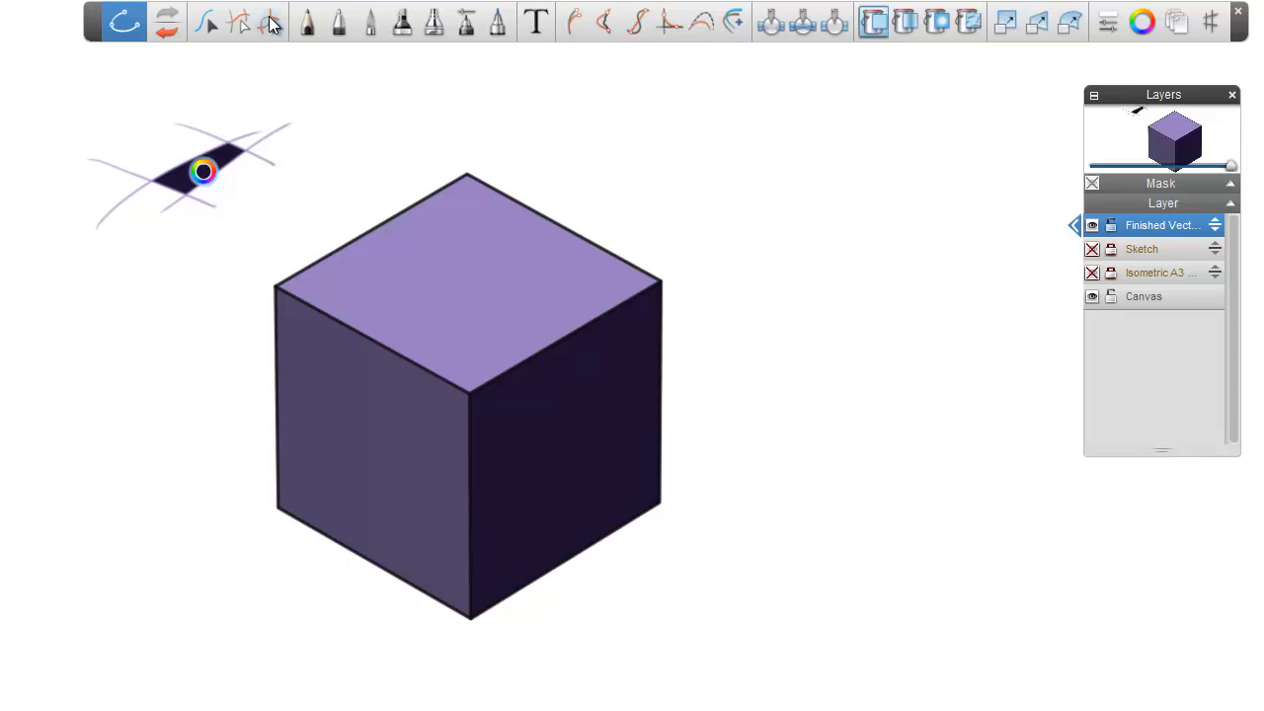
# Delete the overhanging segments of the four crossing curves, keeping only the outline around the filled shape
pyautogui.click(272, 25)
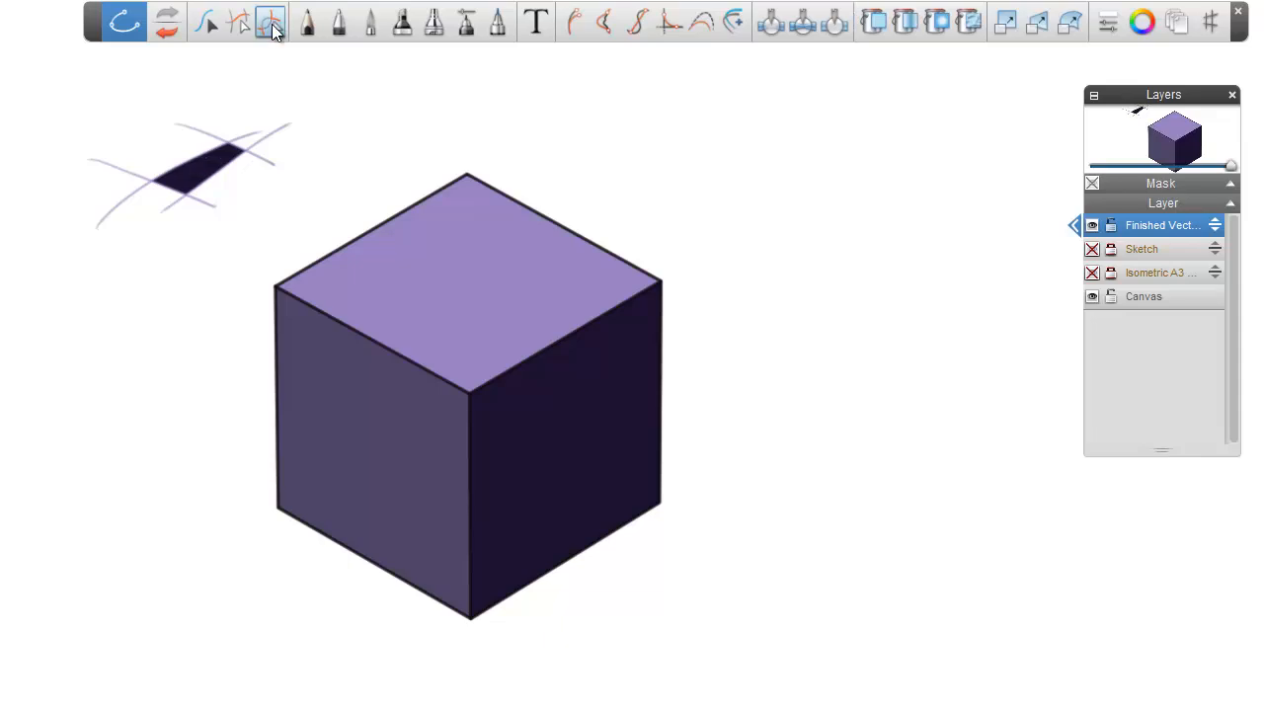
pyautogui.moveTo(170, 105); pyautogui.dragTo(282, 175)
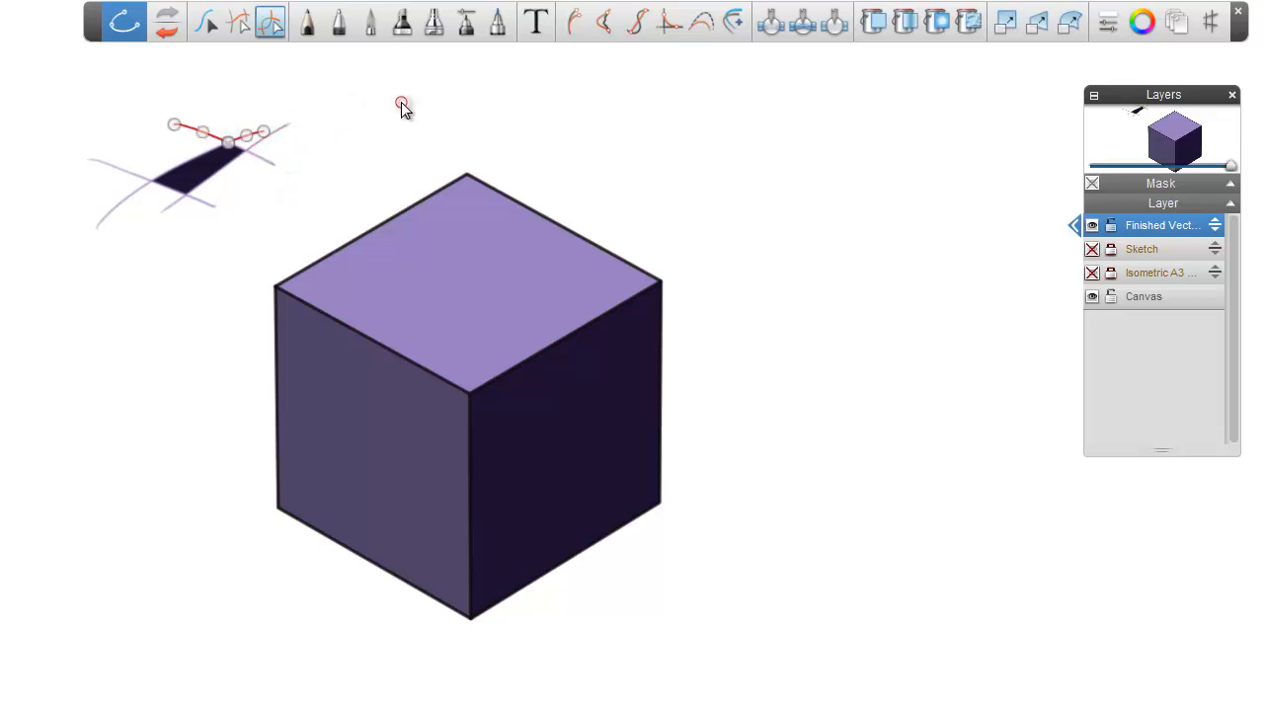
pyautogui.click(530, 35)
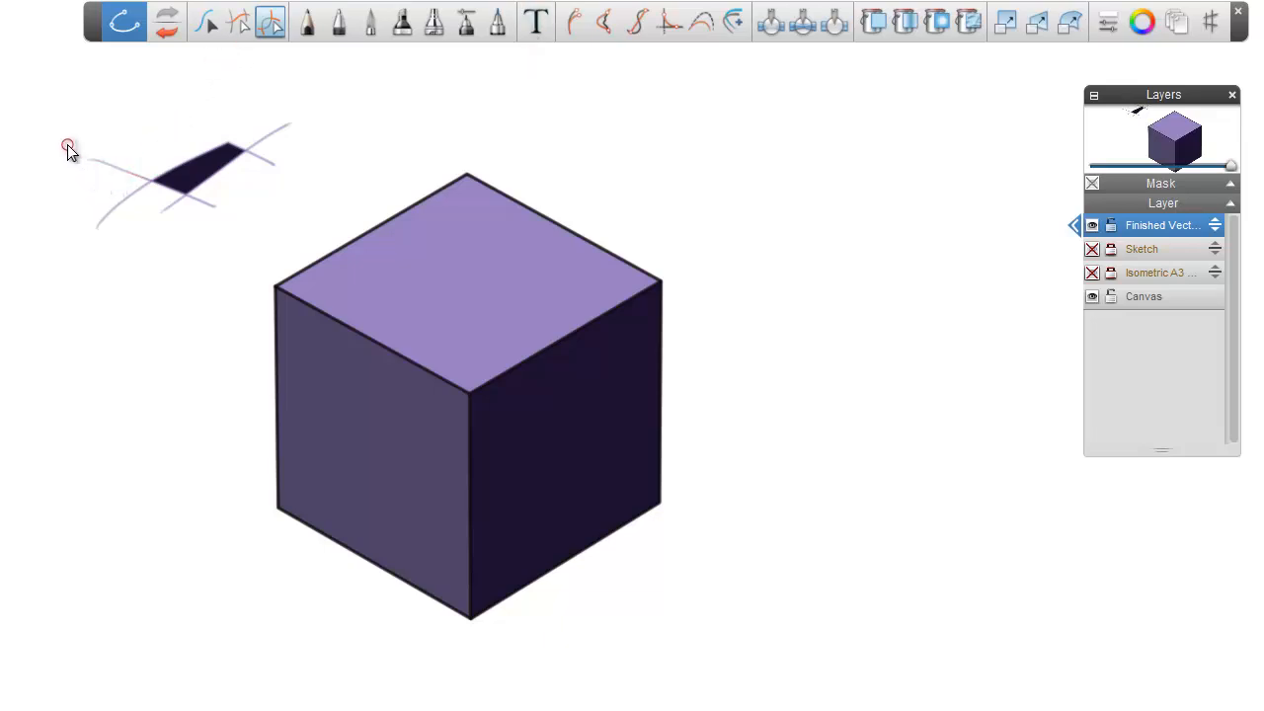
pyautogui.moveTo(67, 146)
pyautogui.mouseDown()
pyautogui.moveTo(139, 218)
pyautogui.moveTo(146, 247)
pyautogui.moveTo(248, 197)
pyautogui.mouseUp()
pyautogui.press('Delete')
pyautogui.press('Delete')
pyautogui.moveTo(246, 120); pyautogui.dragTo(286, 194)
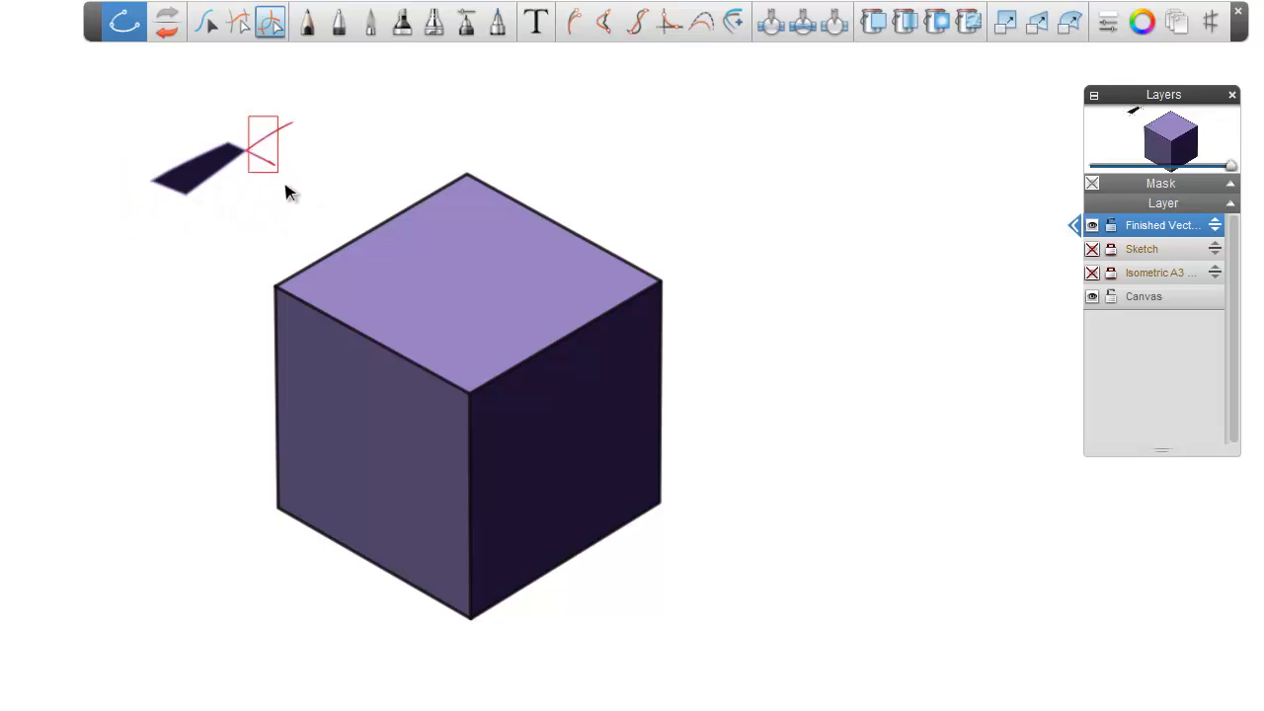
pyautogui.press('Delete')
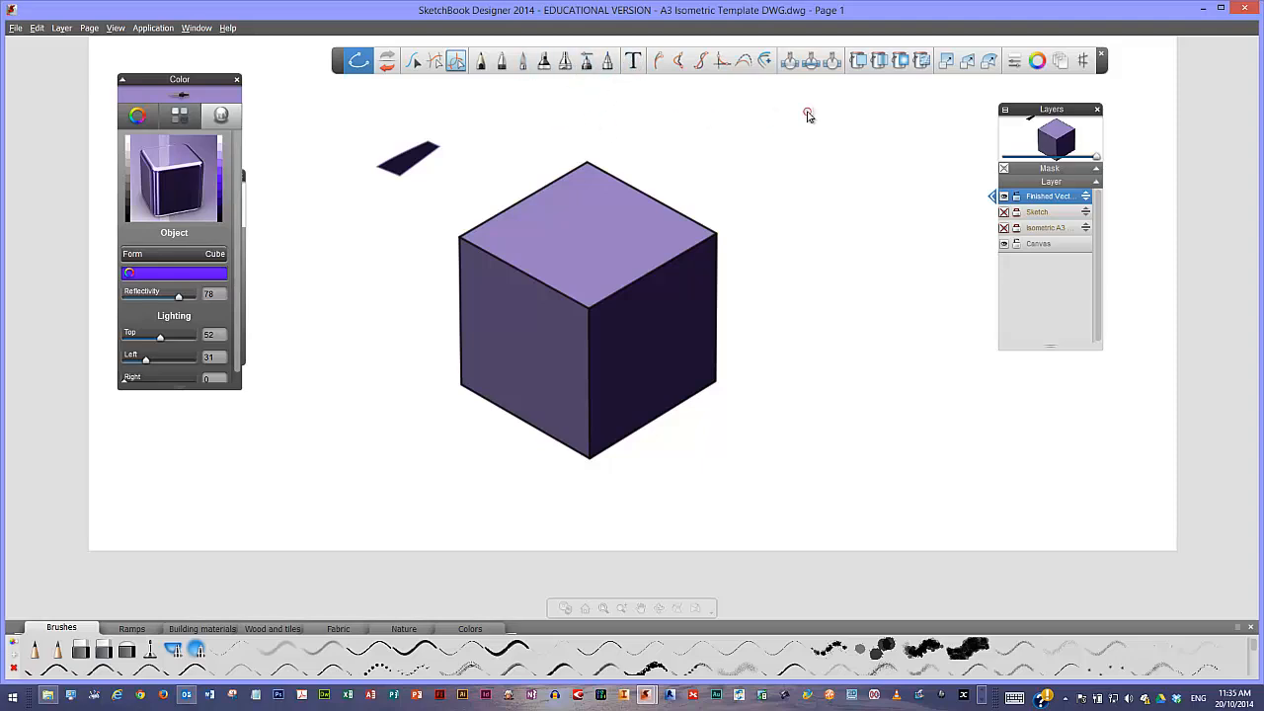
# Try rotating and scaling the cube and the small filled shape together with the layer transform tool
pyautogui.click(946, 63)
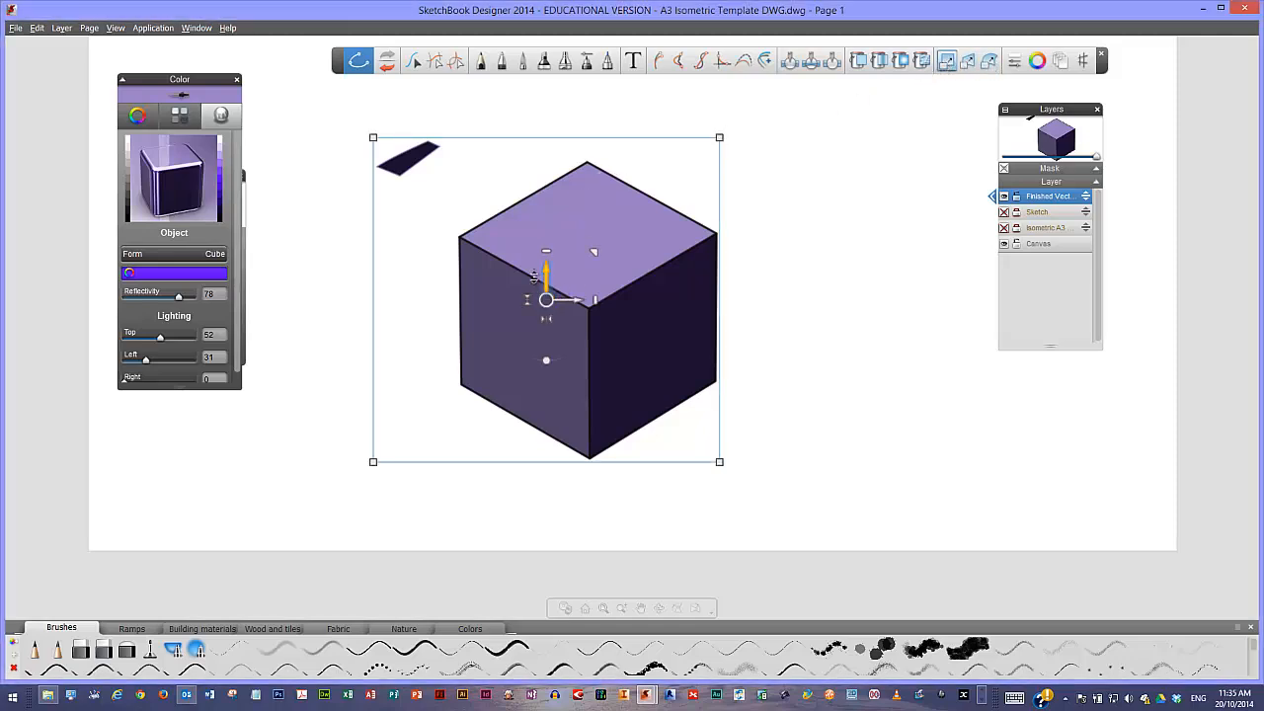
pyautogui.moveTo(545, 361)
pyautogui.mouseDown()
pyautogui.moveTo(599, 344)
pyautogui.moveTo(550, 358)
pyautogui.mouseUp()
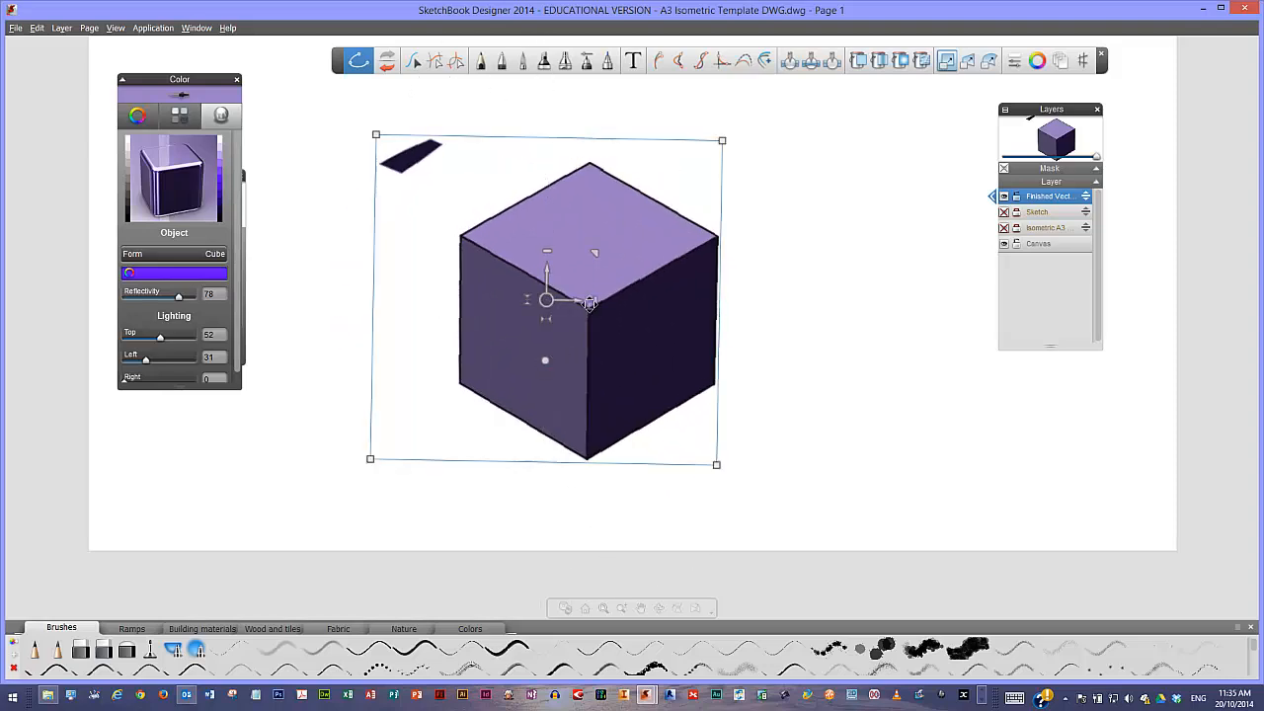
pyautogui.moveTo(590, 303)
pyautogui.mouseDown()
pyautogui.moveTo(607, 294)
pyautogui.moveTo(594, 300)
pyautogui.mouseUp()
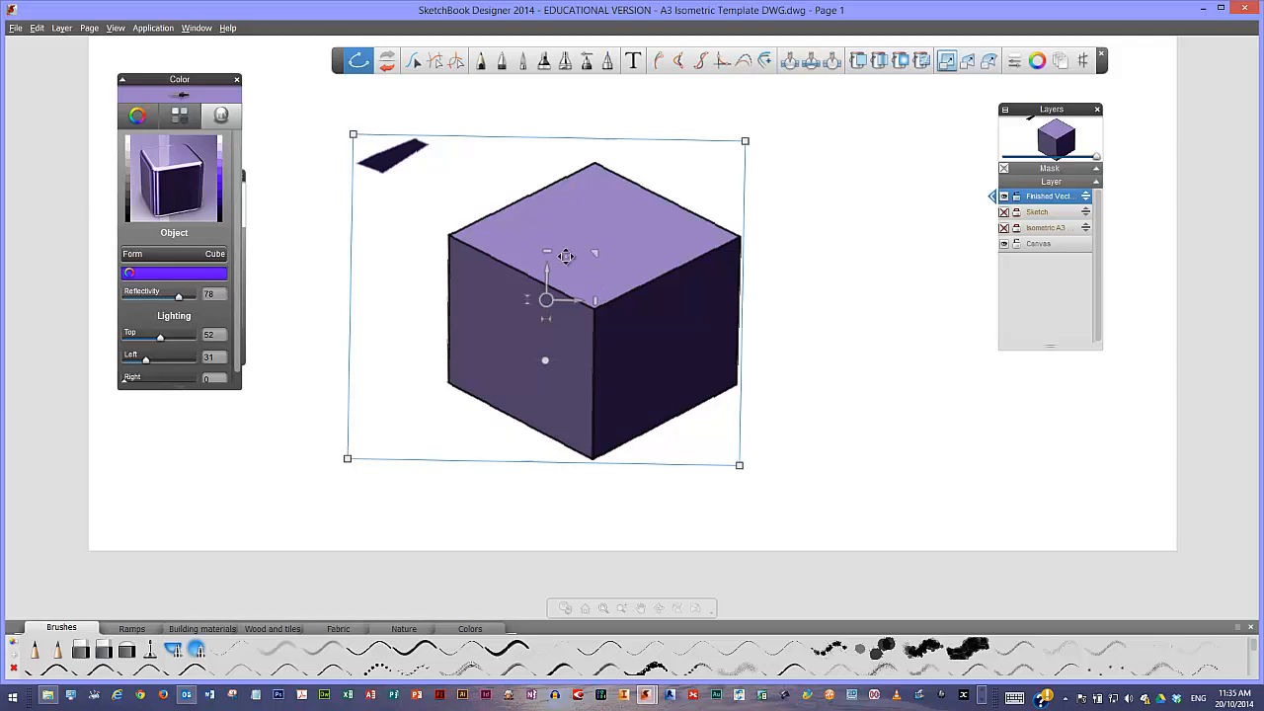
pyautogui.moveTo(564, 256); pyautogui.dragTo(615, 273)
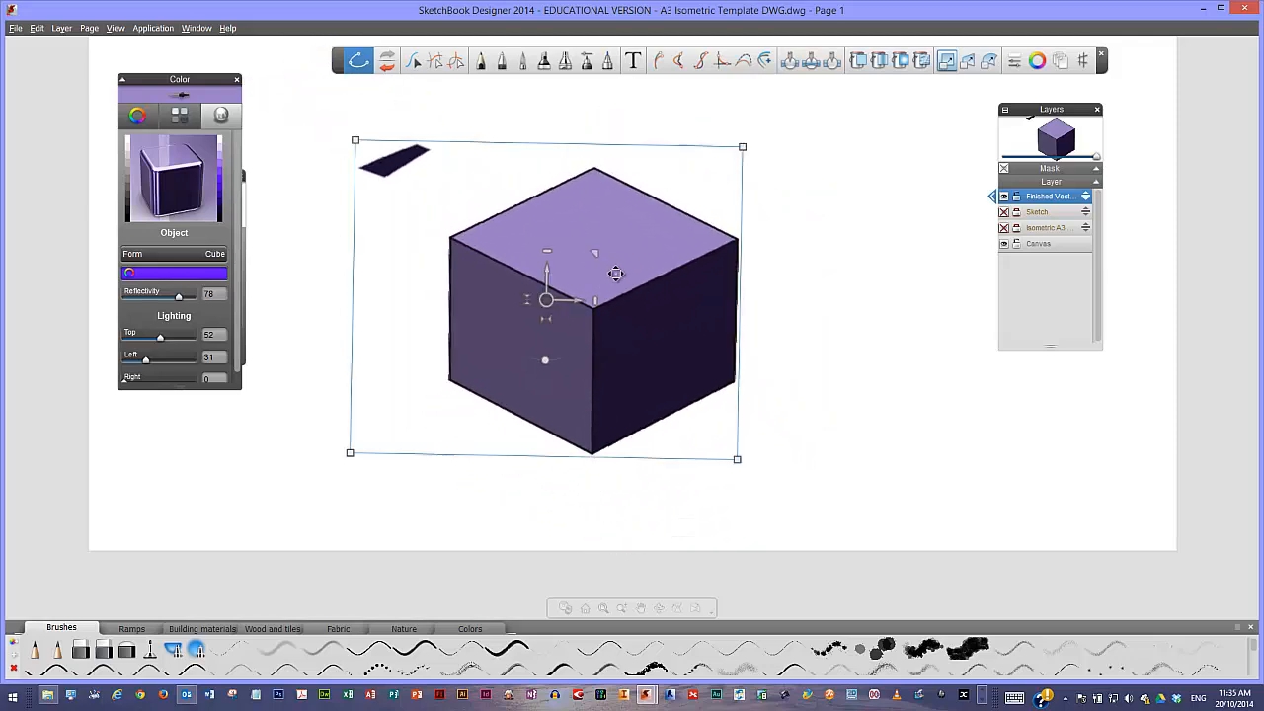
# Undo the rotation and scaling of the vector layer and leave the transform tool
pyautogui.click(387, 68)
pyautogui.click(387, 67)
pyautogui.click(387, 68)
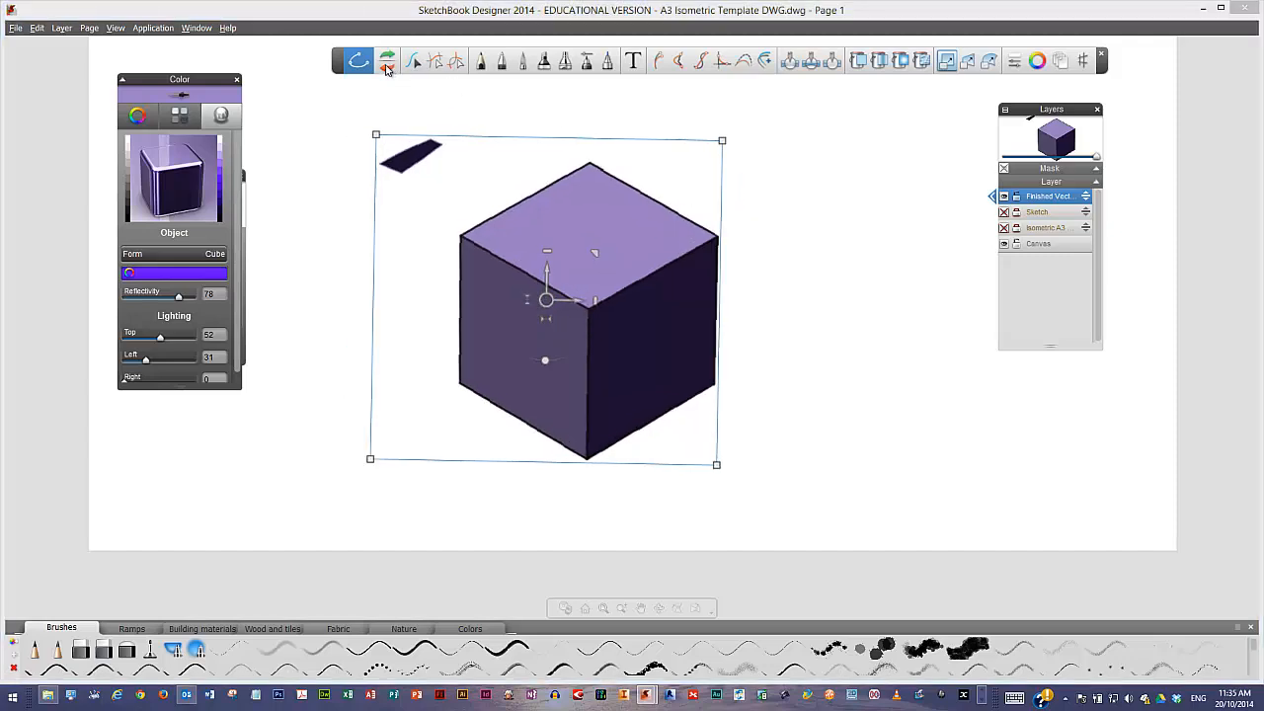
pyautogui.click(387, 67)
pyautogui.click(387, 67)
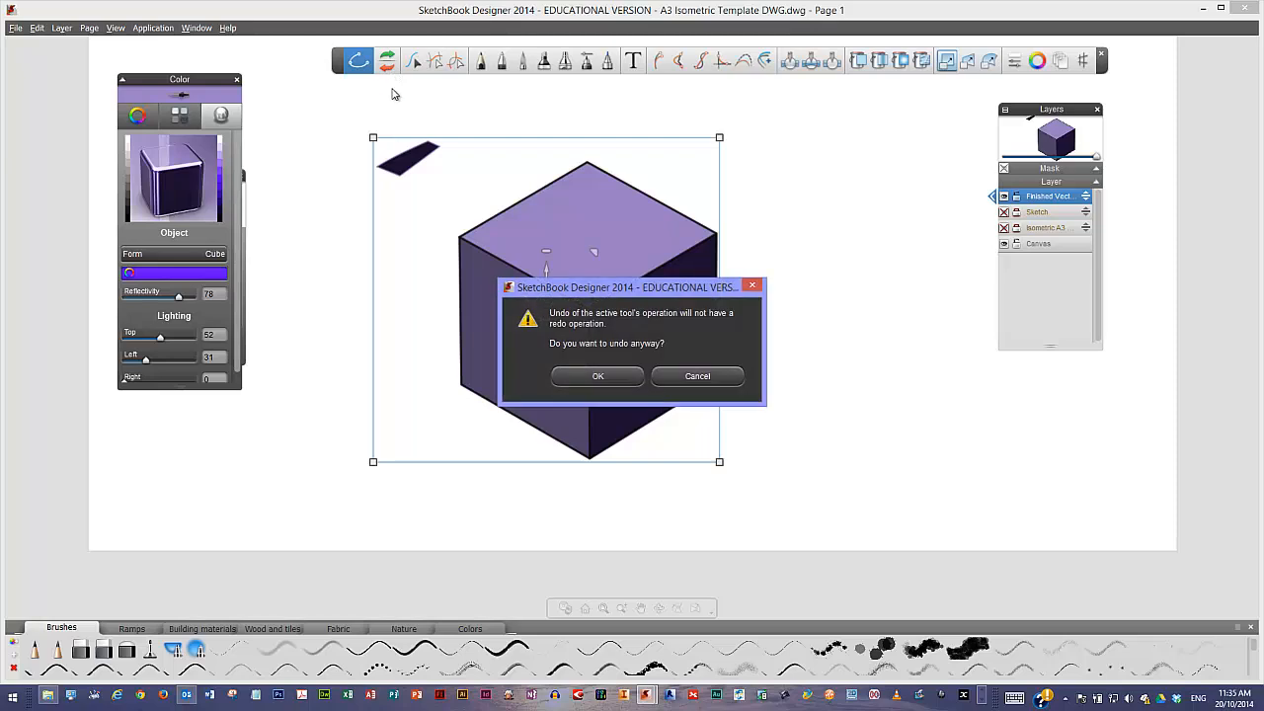
pyautogui.click(696, 375)
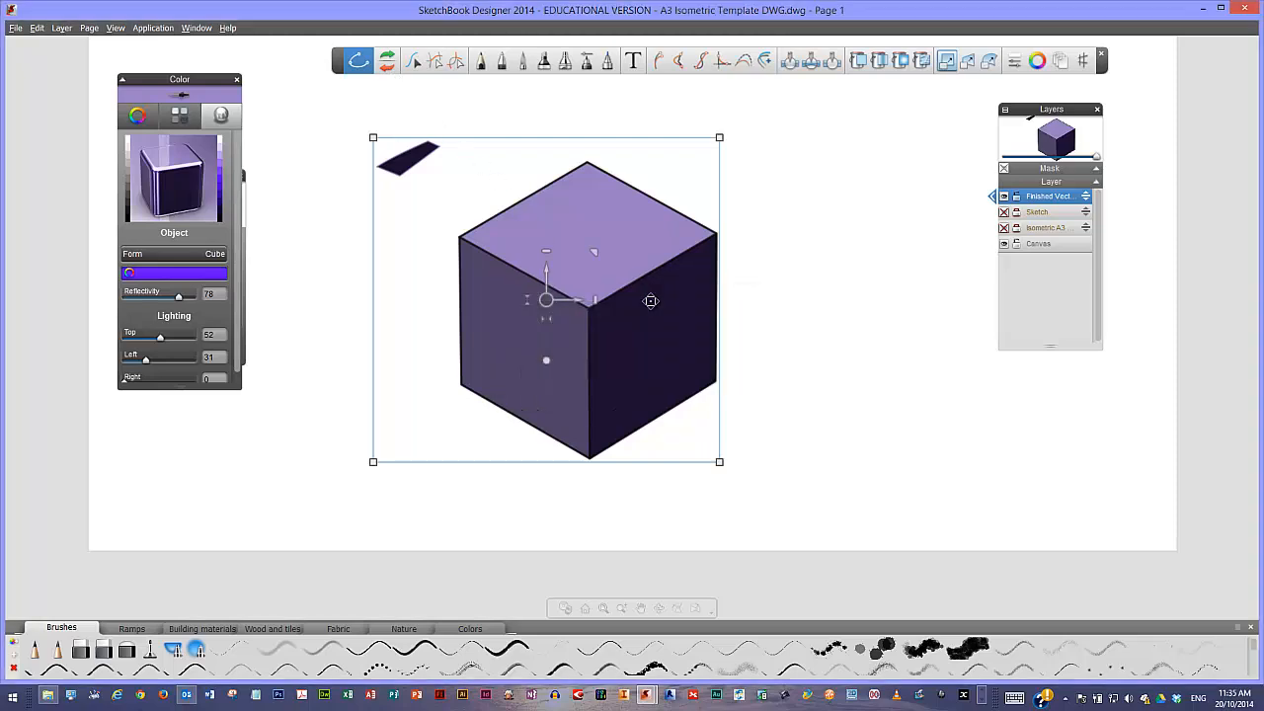
pyautogui.click(413, 61)
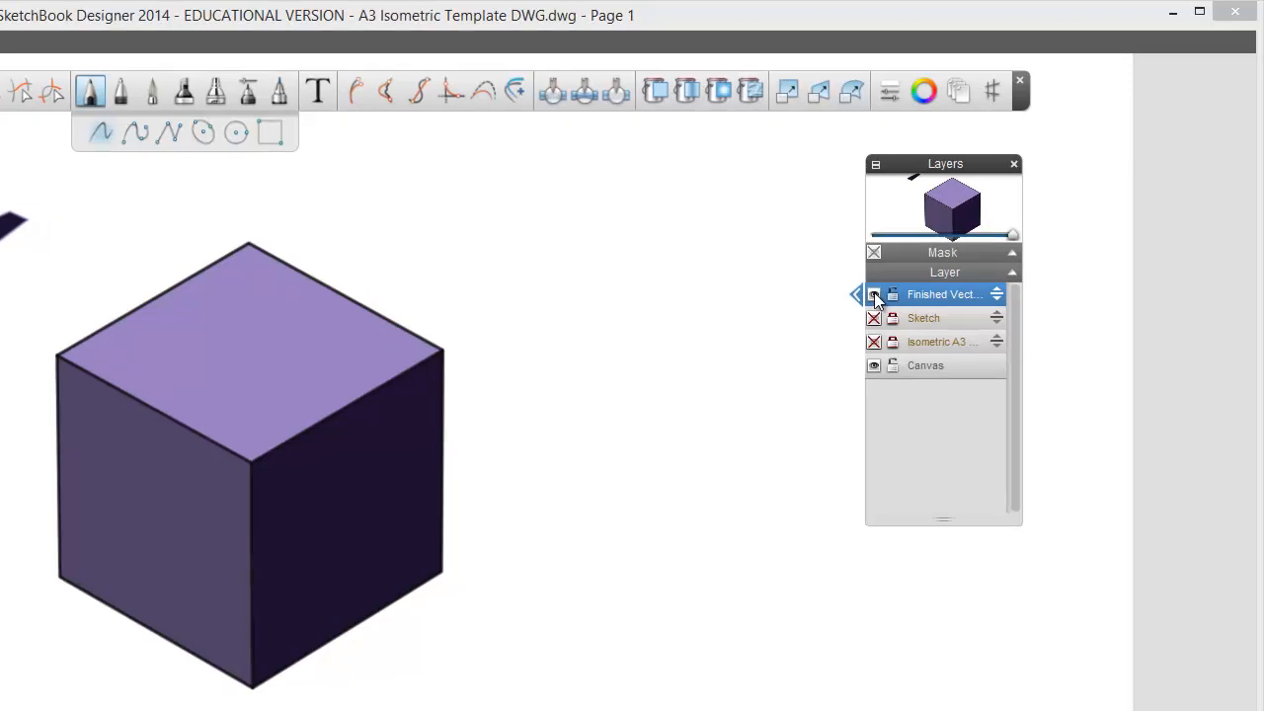
# Hide the finished vector layer, add a new paint layer above the Sketch layer with the isometric grid layer shown
pyautogui.click(1005, 196)
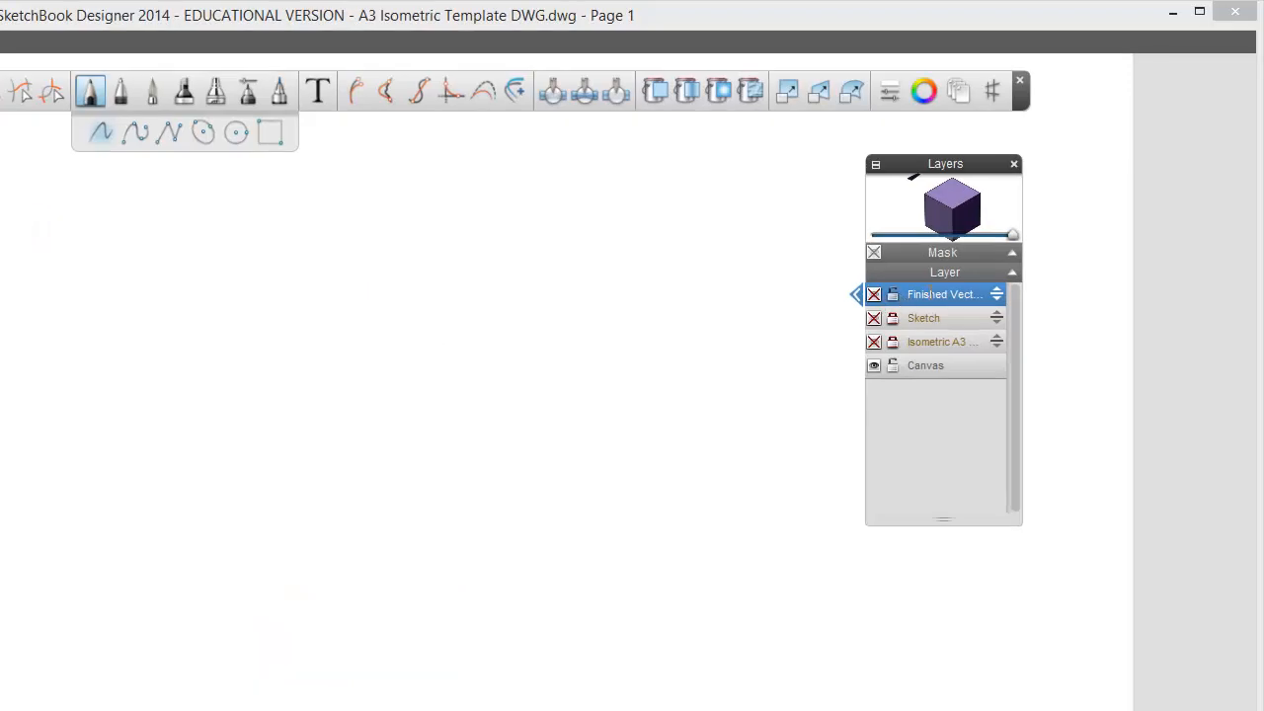
pyautogui.click(925, 316)
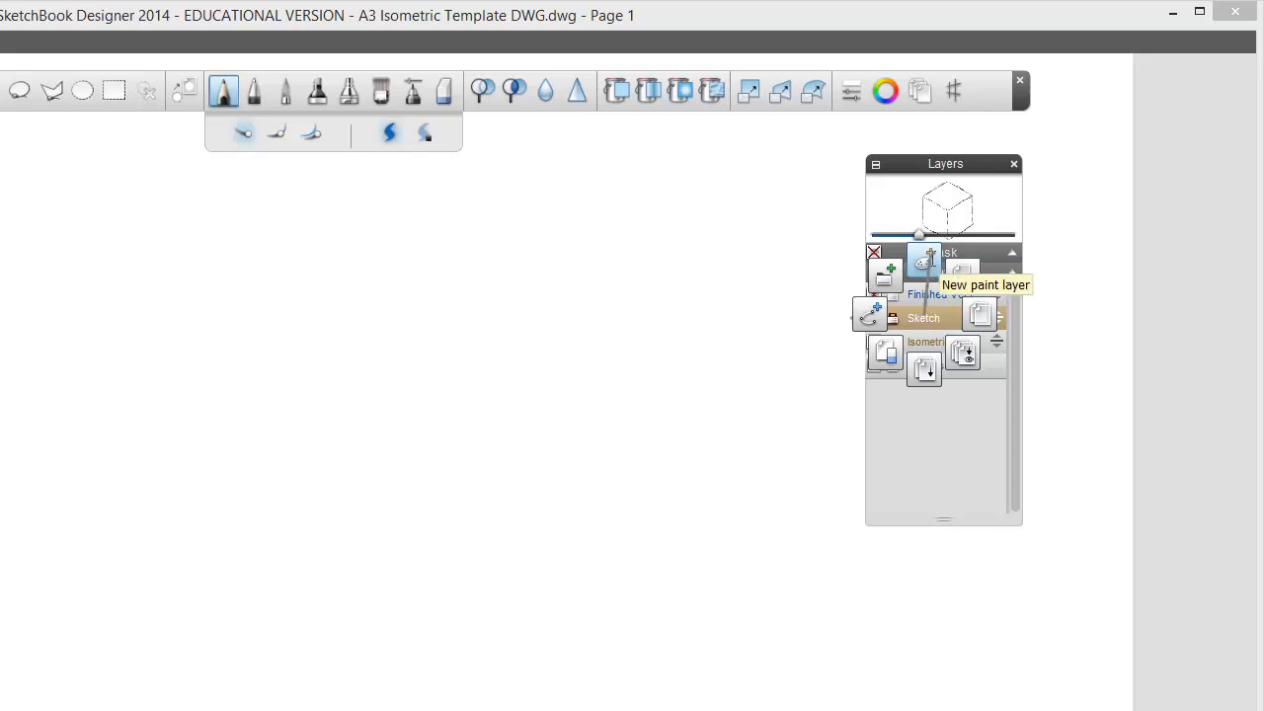
pyautogui.click(930, 258)
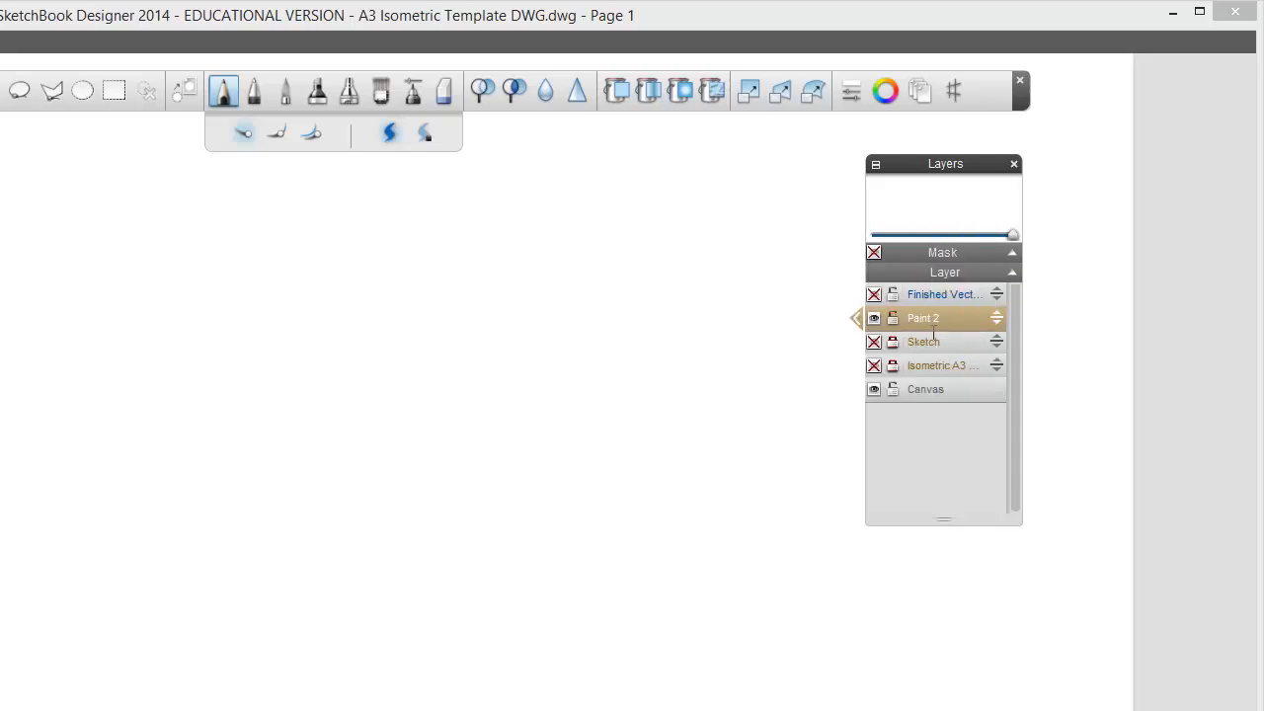
pyautogui.click(876, 366)
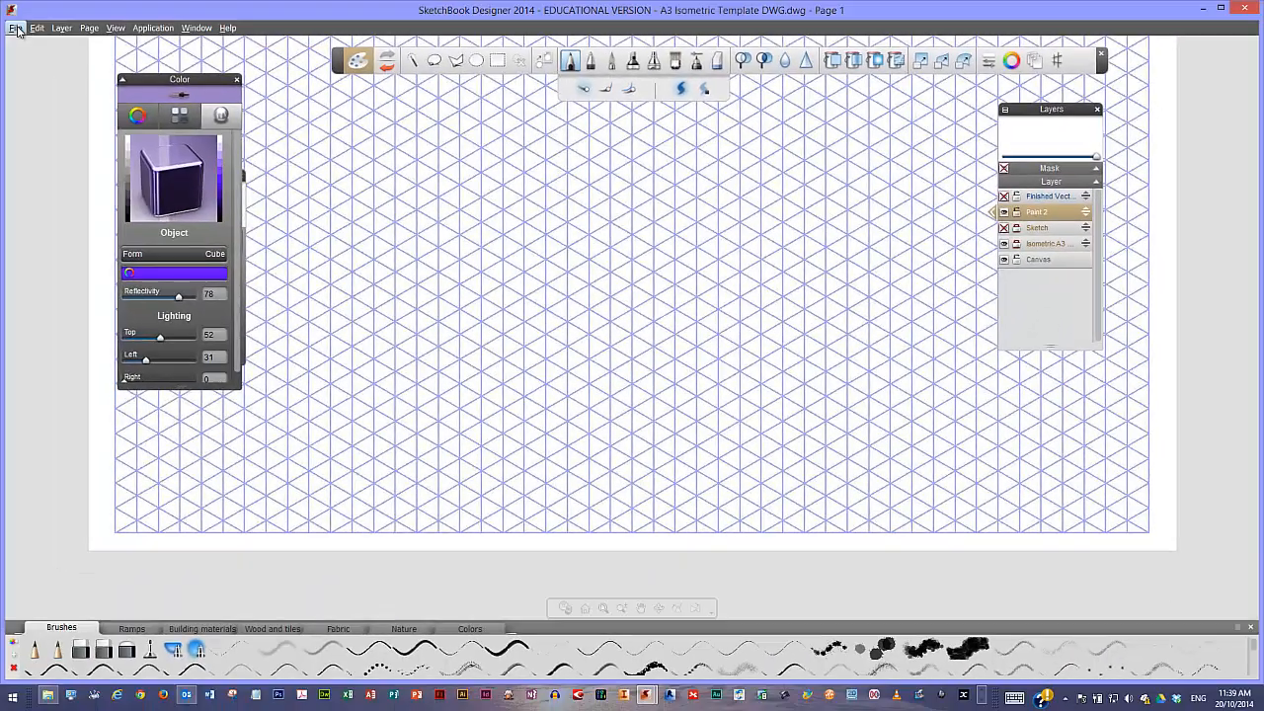
# Import the image Torch Sketch Scan Tidy into the new paint layer
pyautogui.click(16, 28)
pyautogui.moveTo(45, 141)
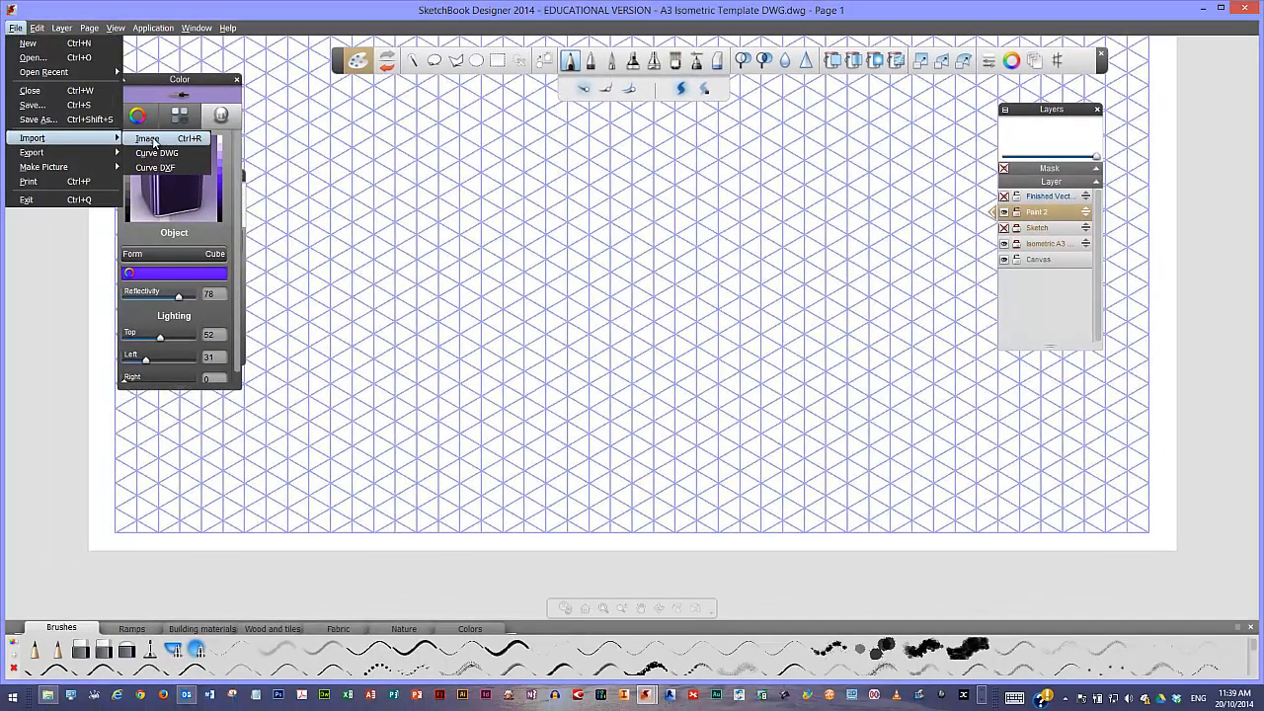
pyautogui.click(156, 143)
pyautogui.click(591, 136)
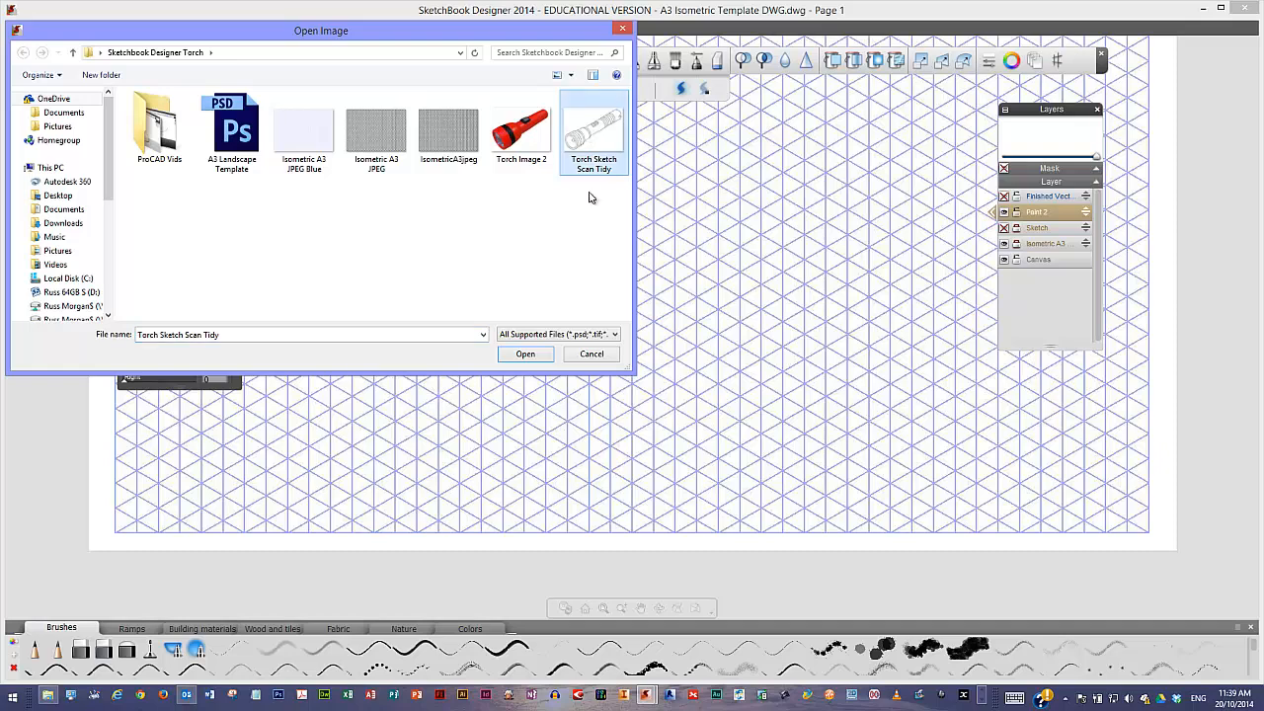
pyautogui.click(542, 354)
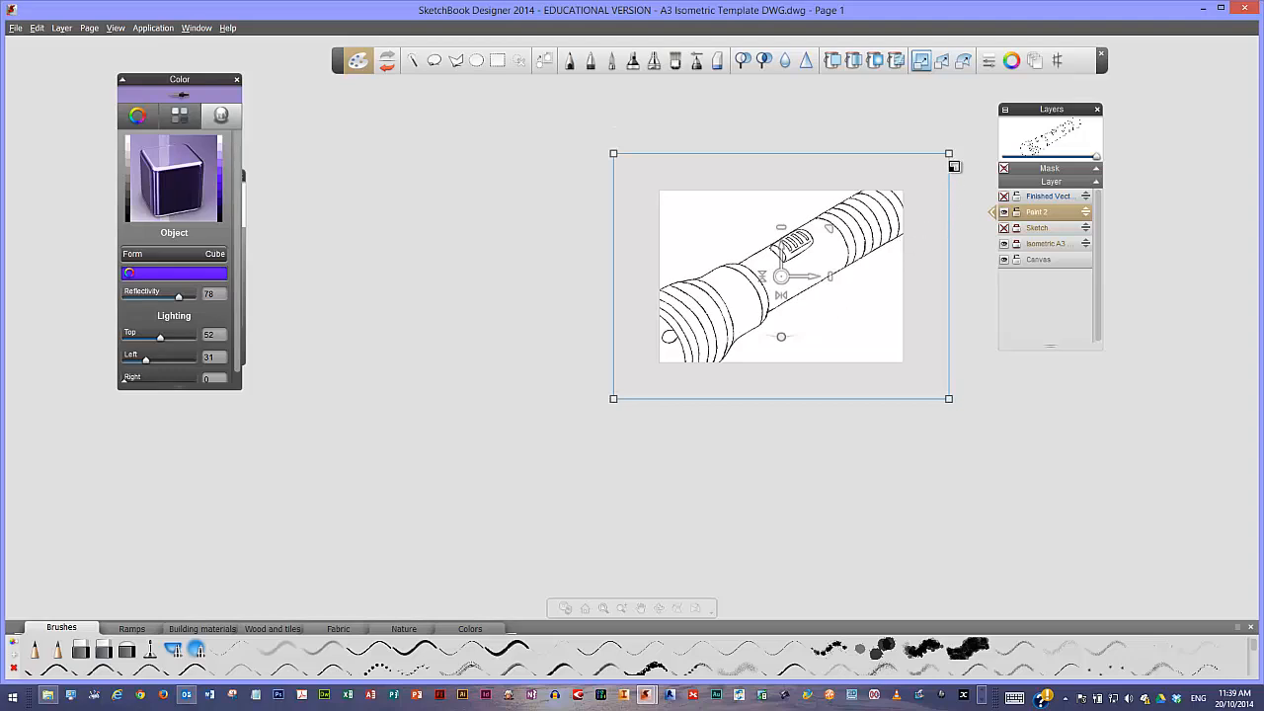
# Scale the imported torch image down from two opposite corners to fit the page and finish the transform
pyautogui.moveTo(949, 154); pyautogui.dragTo(902, 189)
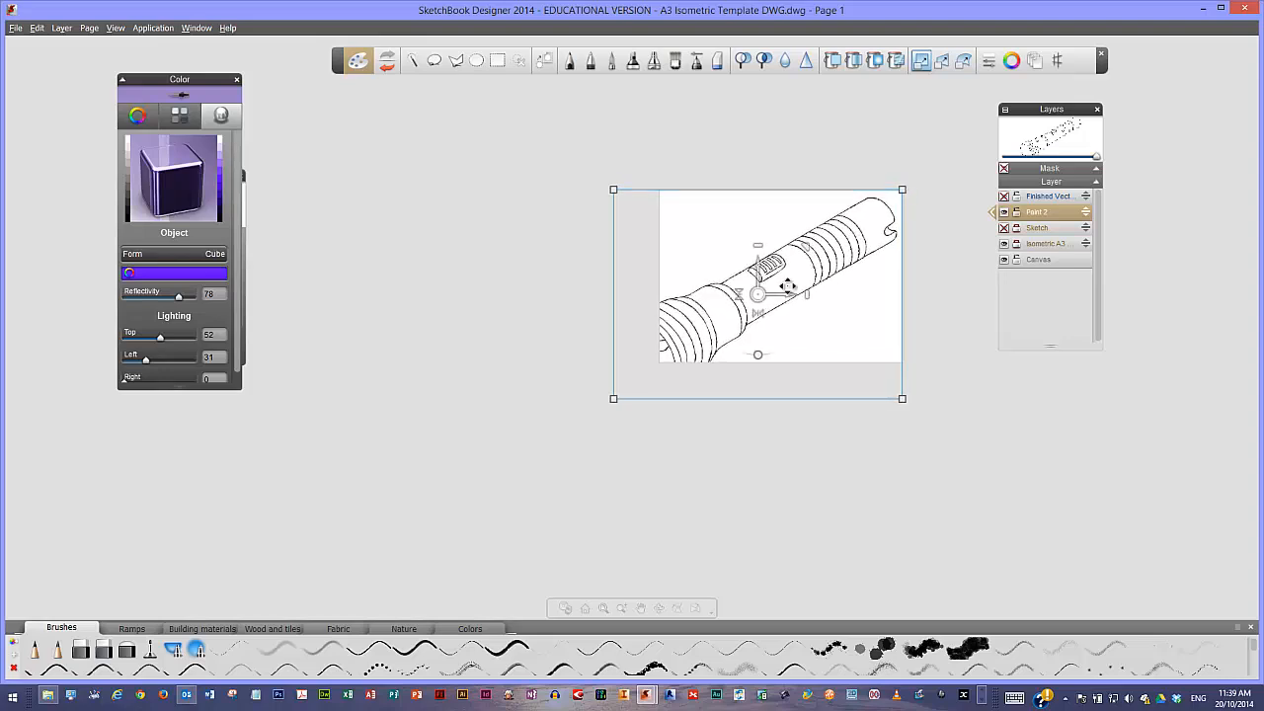
pyautogui.moveTo(613, 397); pyautogui.dragTo(658, 363)
pyautogui.scroll(3, 875, 427)
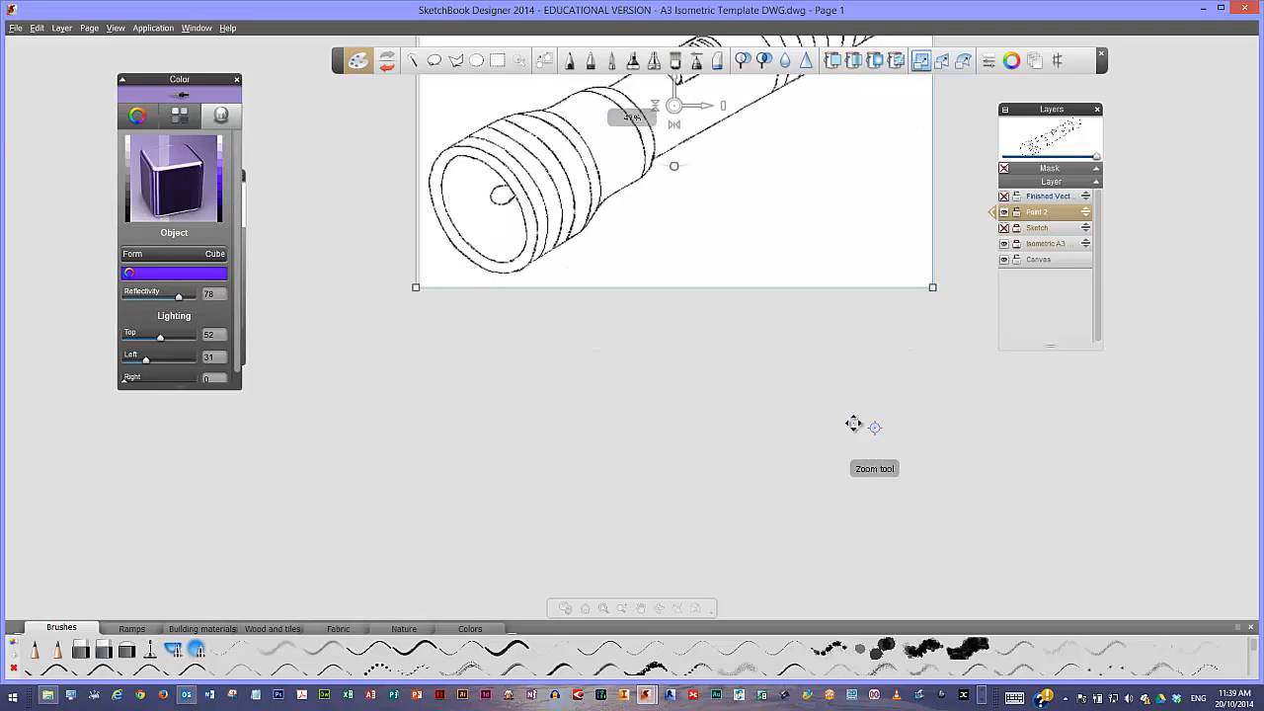
pyautogui.moveTo(804, 389); pyautogui.dragTo(747, 559)
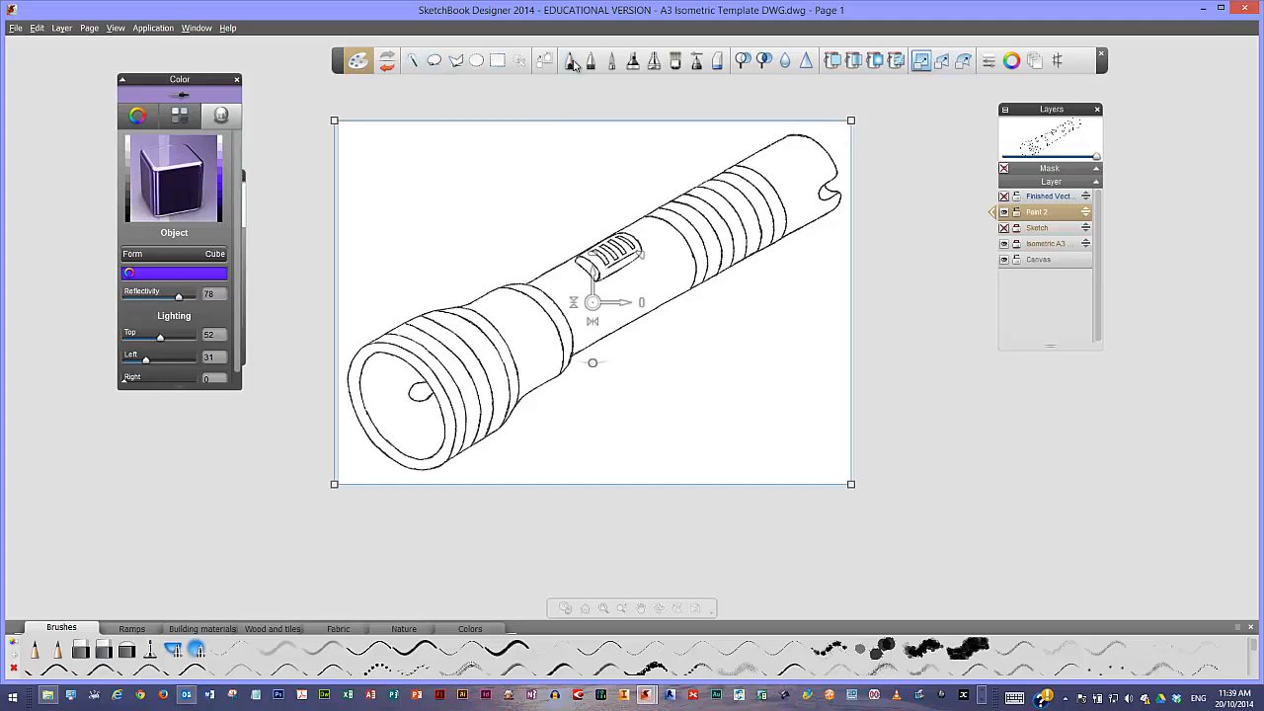
pyautogui.press('Escape')
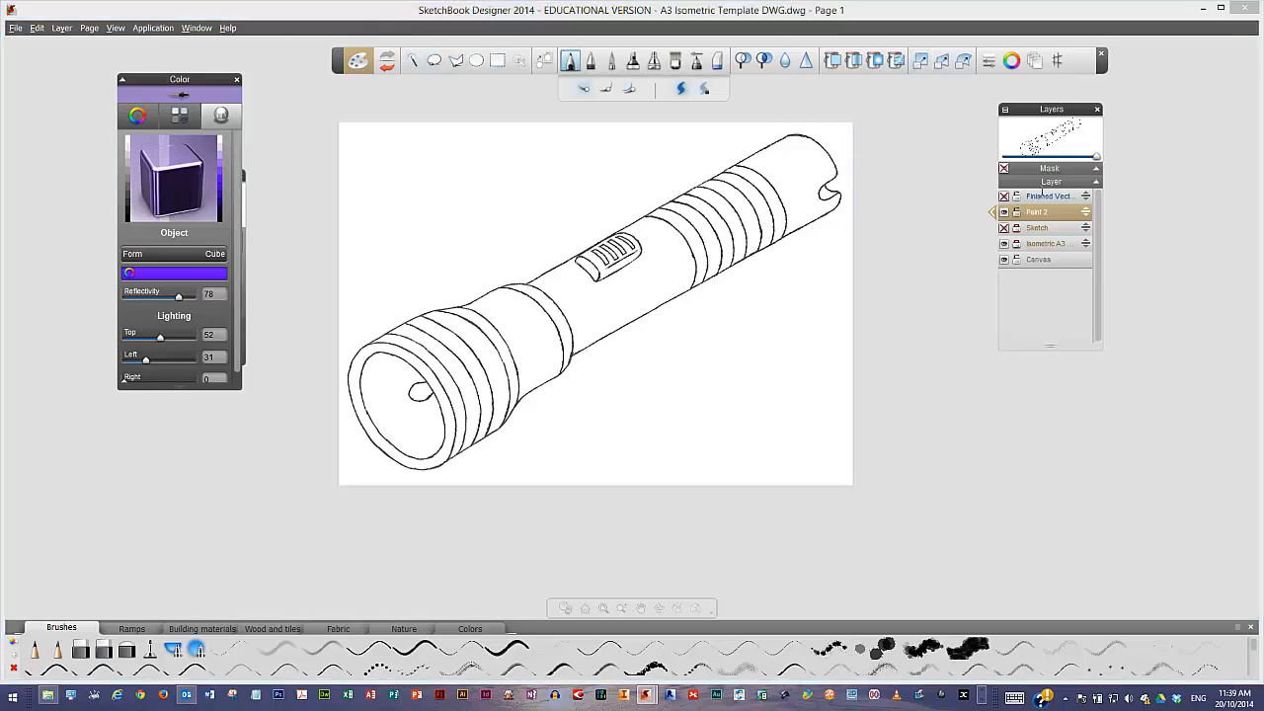
# Rename the paint layer holding the imported torch sketch as Torch Image
pyautogui.click(1043, 196)
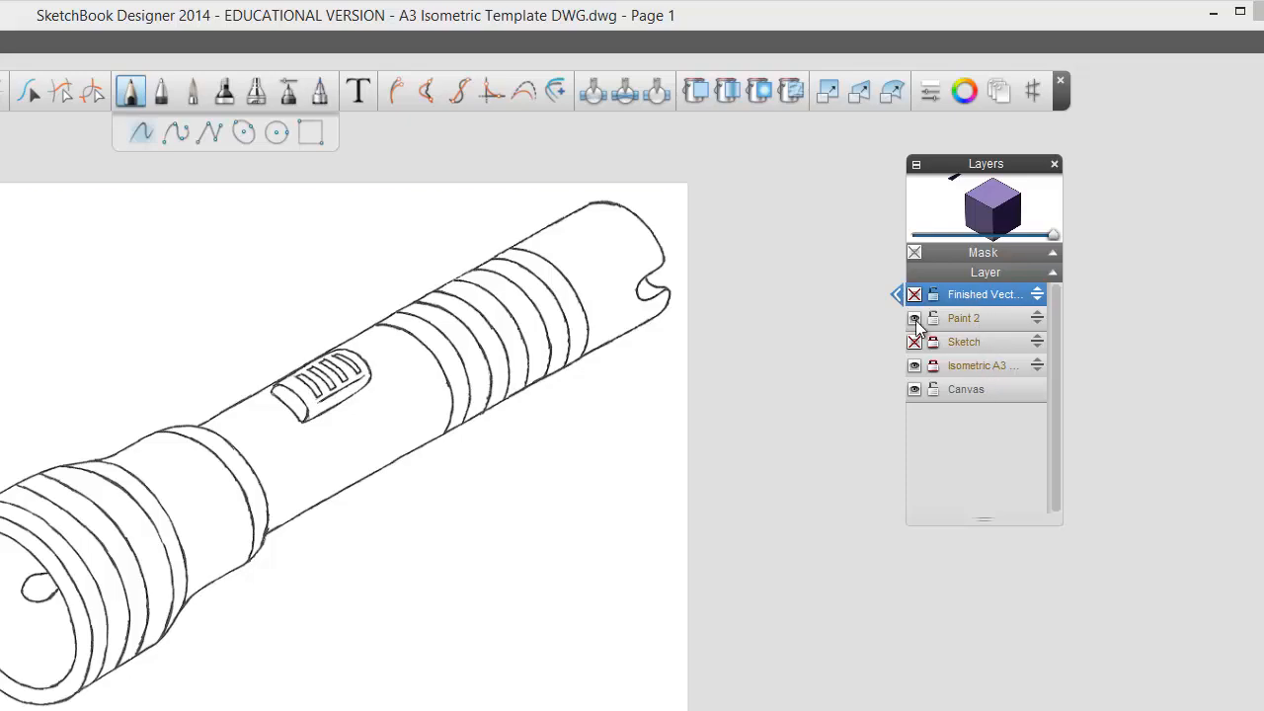
pyautogui.click(963, 318)
pyautogui.doubleClick(980, 317)
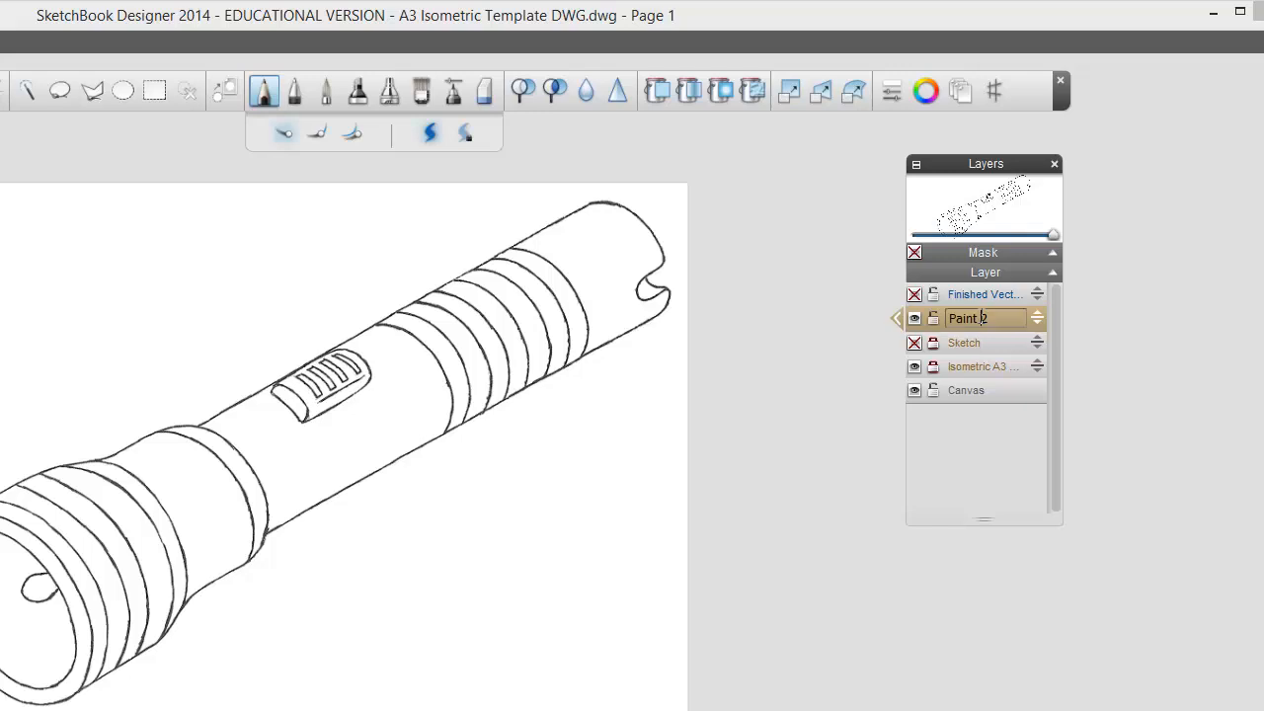
pyautogui.moveTo(988, 316); pyautogui.dragTo(906, 308)
pyautogui.write('Torch Images')
pyautogui.press('BackSpace')
pyautogui.click(963, 342)
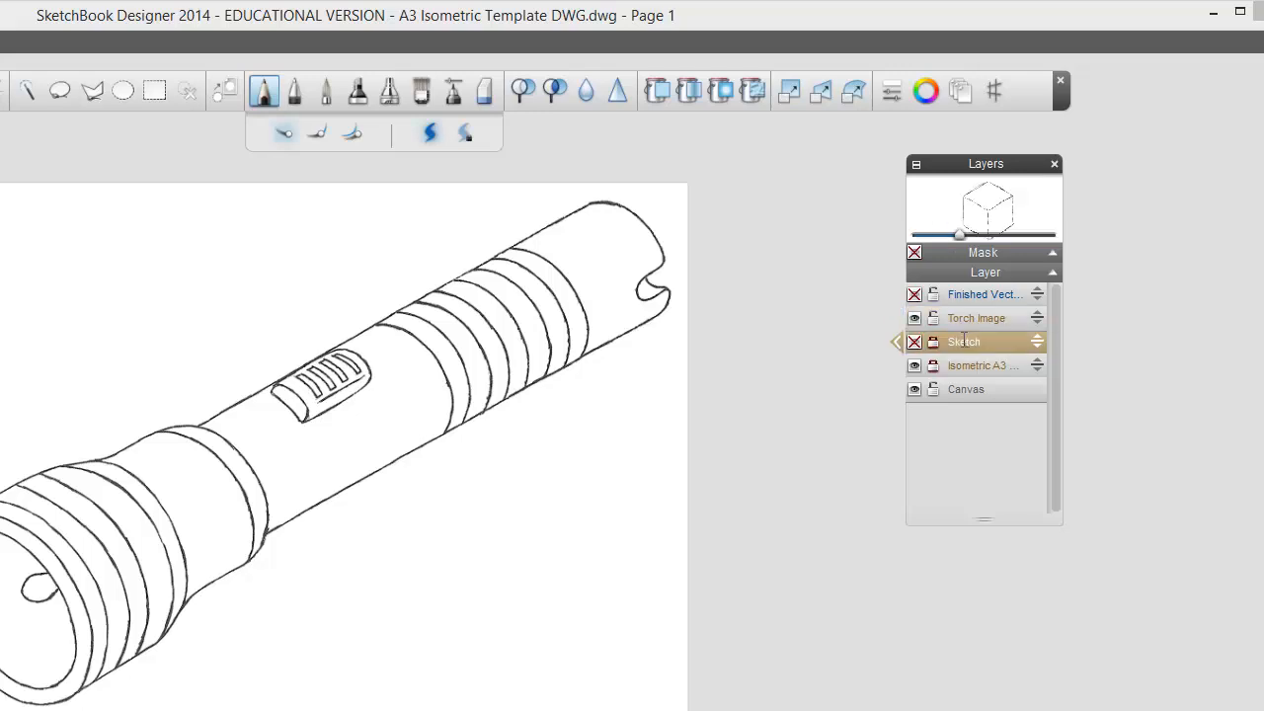
# Reduce the opacity of the Torch Image layer to 40
pyautogui.click(962, 317)
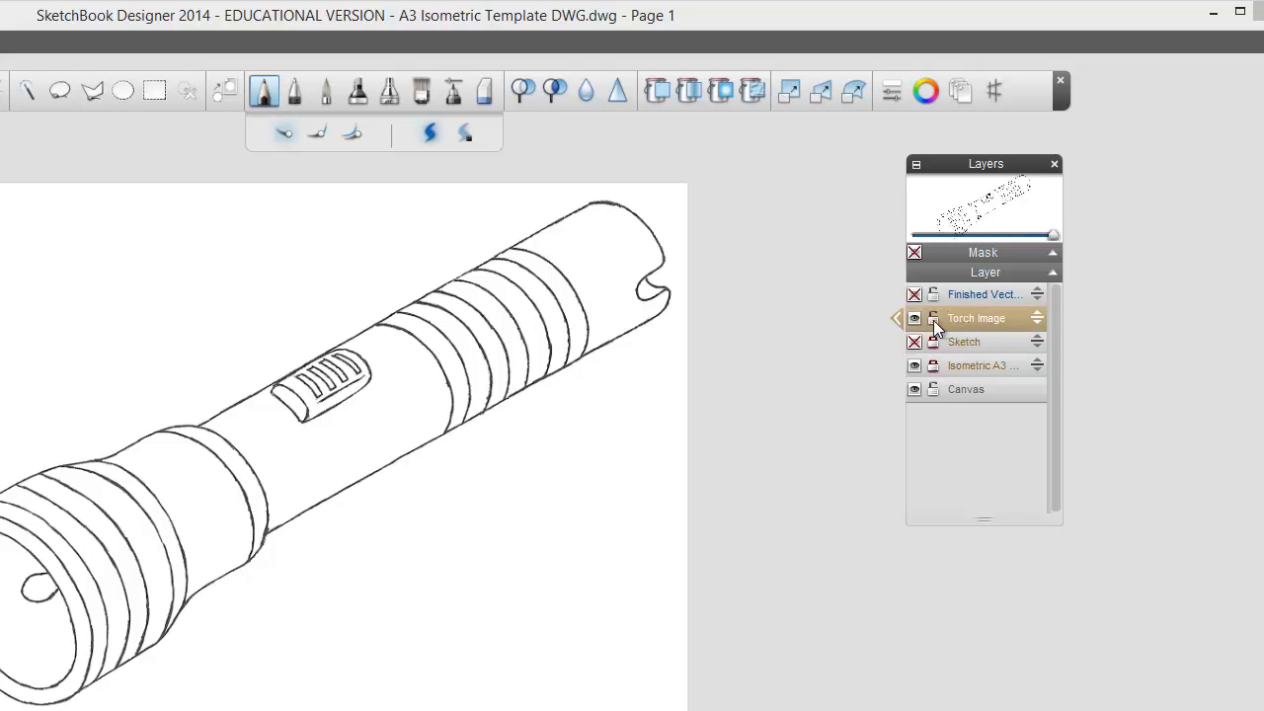
pyautogui.click(899, 318)
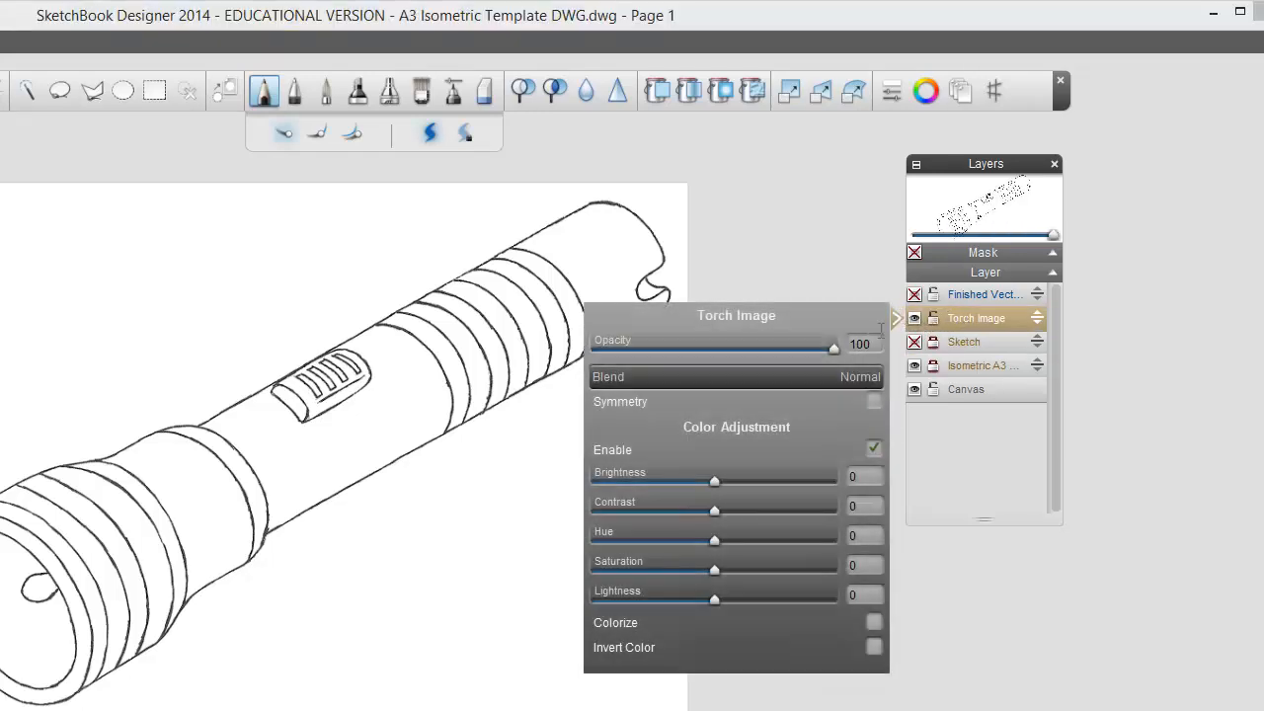
pyautogui.moveTo(832, 350); pyautogui.dragTo(658, 346)
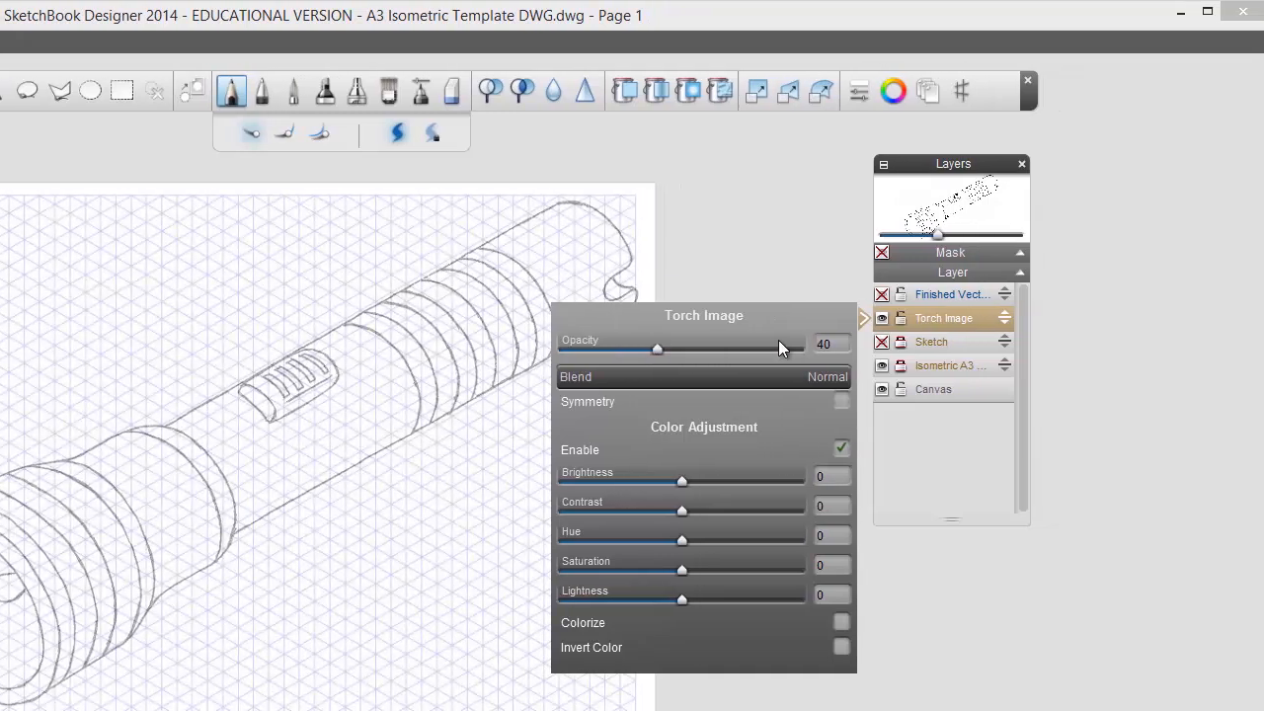
pyautogui.click(857, 318)
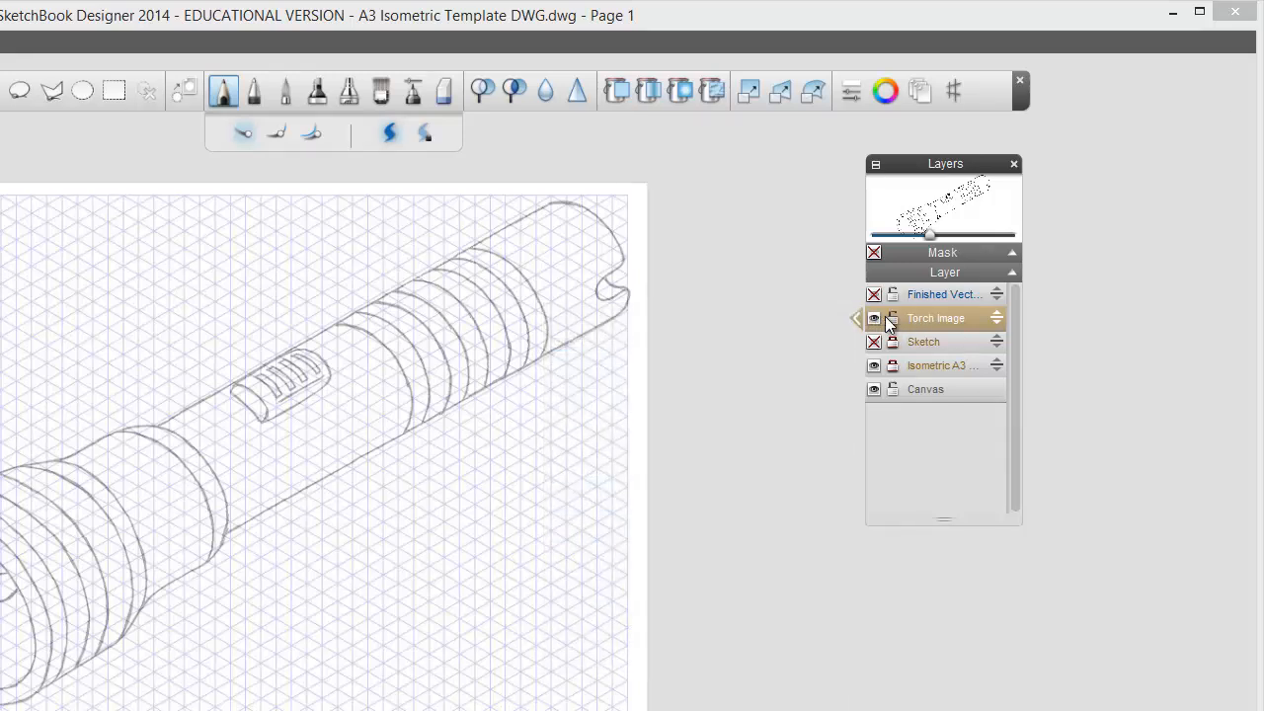
# Lock the Torch Image layer and move it to the top of the layer stack, with the isometric grid layer hidden
pyautogui.click(874, 366)
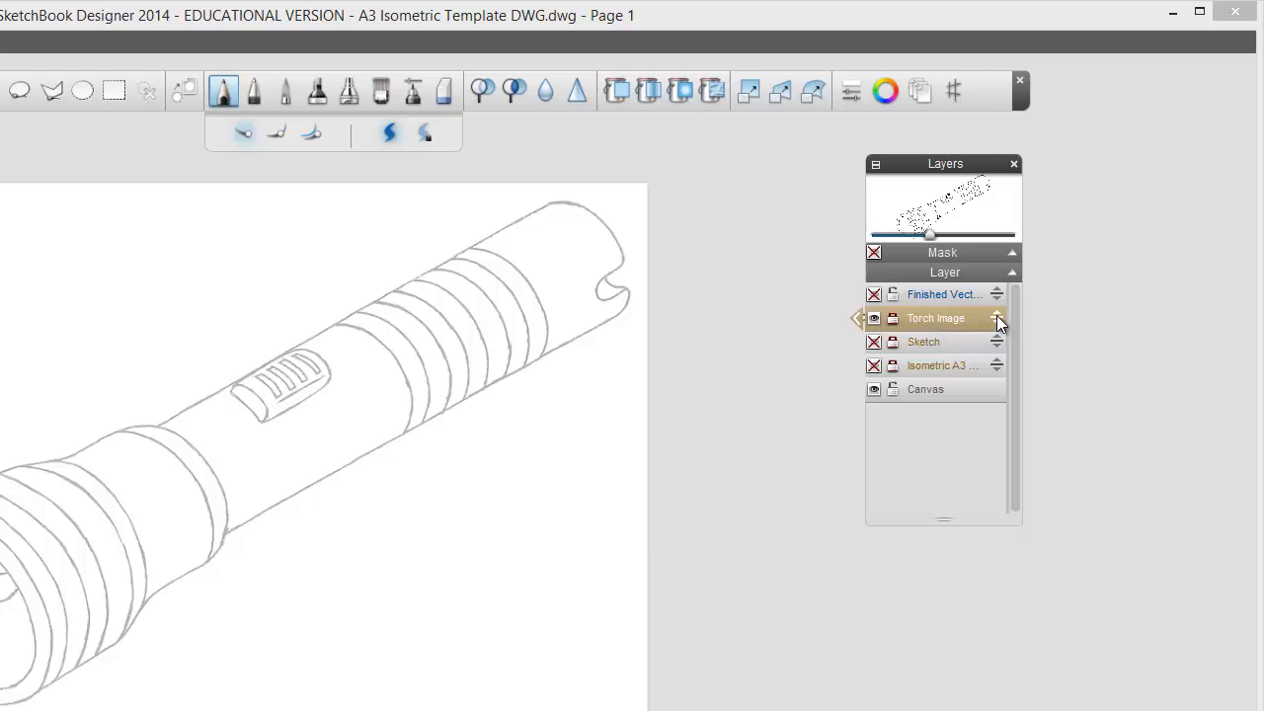
pyautogui.moveTo(996, 310); pyautogui.dragTo(997, 297)
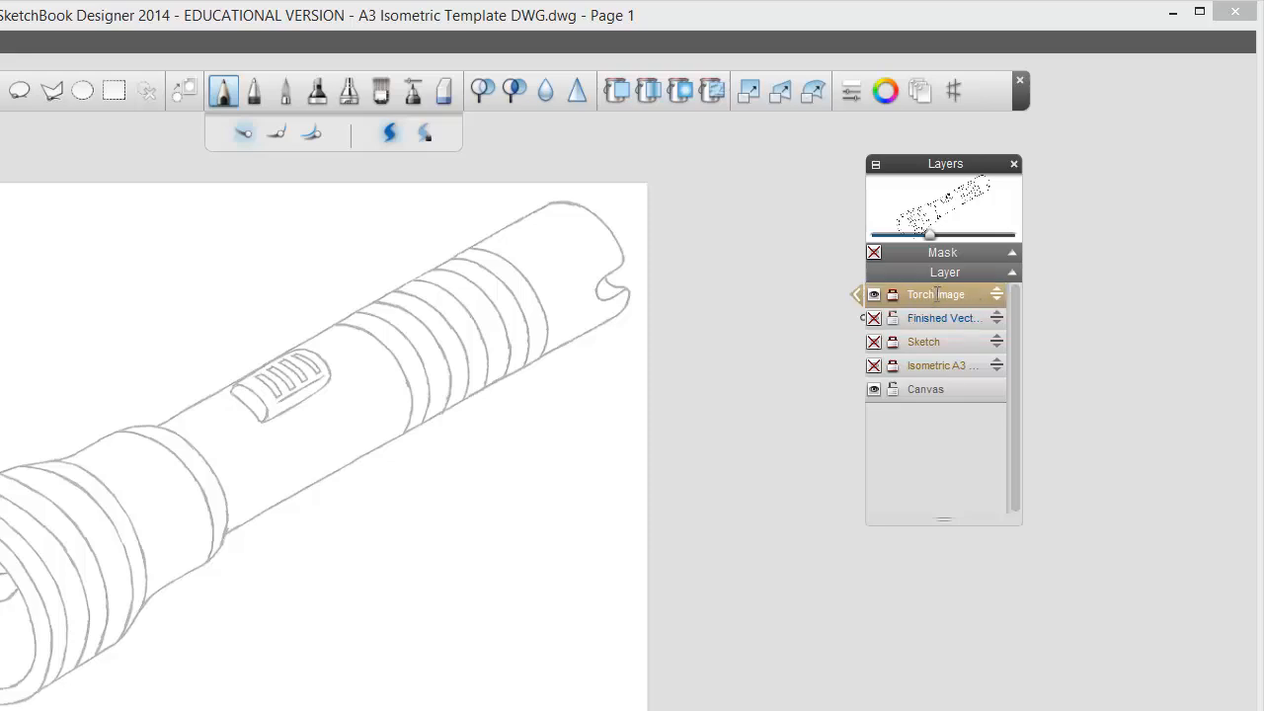
# Add a new vector layer above Torch Image and rename it My Torch V
pyautogui.click(936, 295)
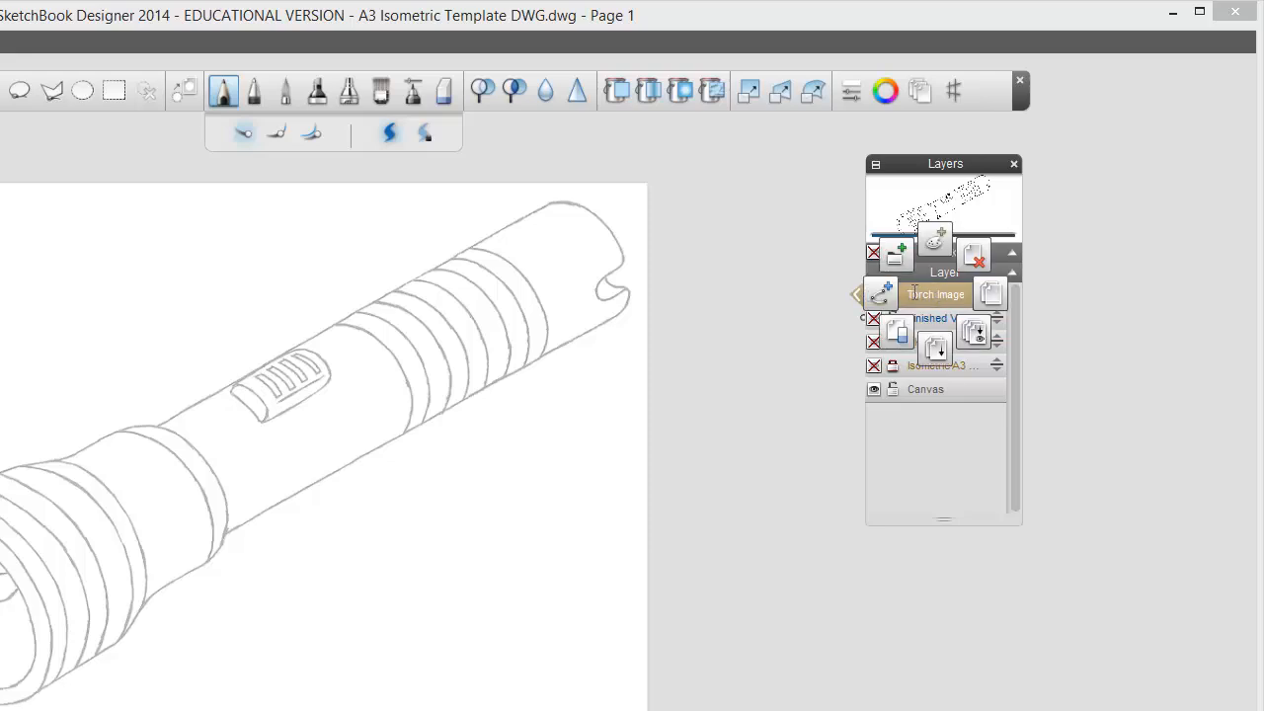
pyautogui.click(881, 294)
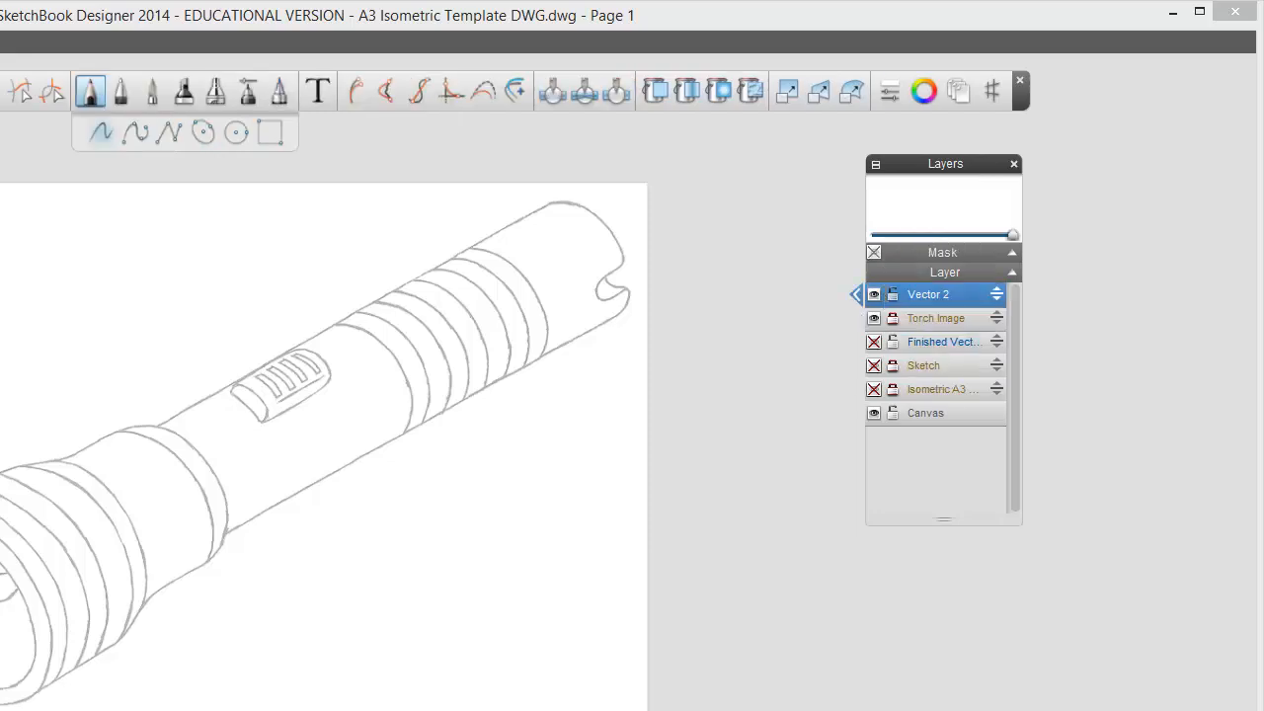
pyautogui.doubleClick(954, 294)
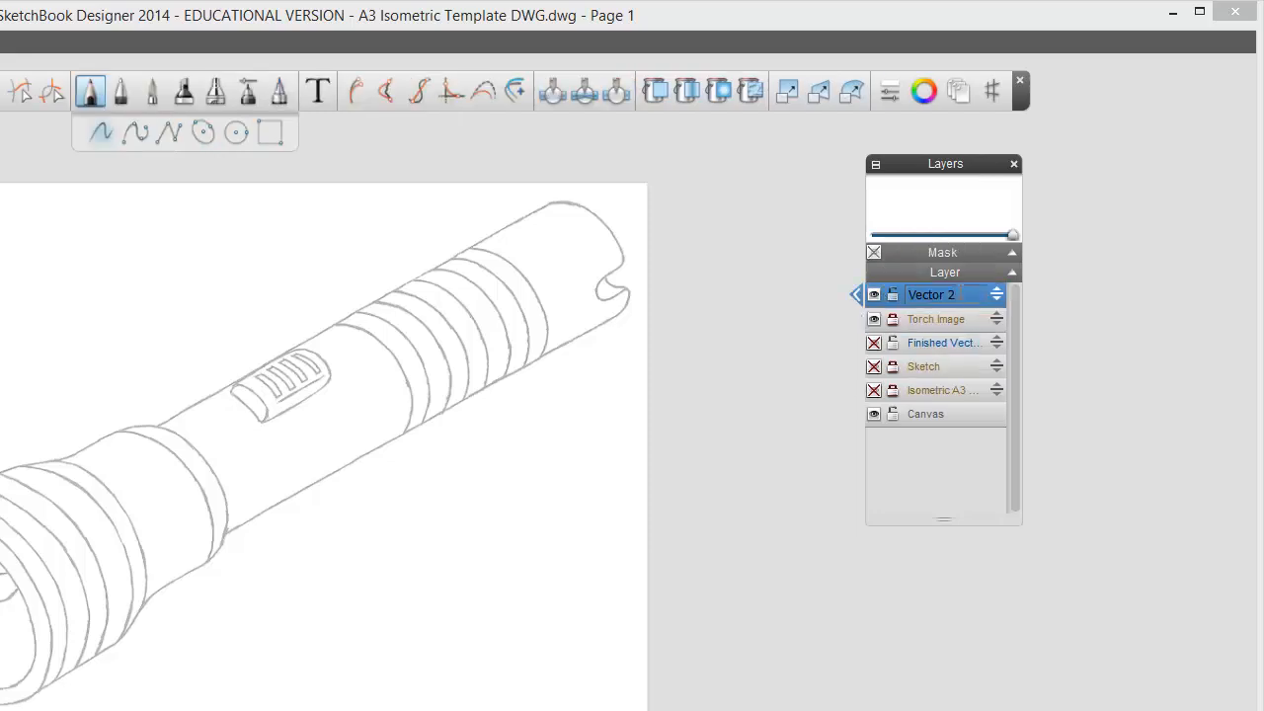
pyautogui.moveTo(961, 294); pyautogui.dragTo(894, 296)
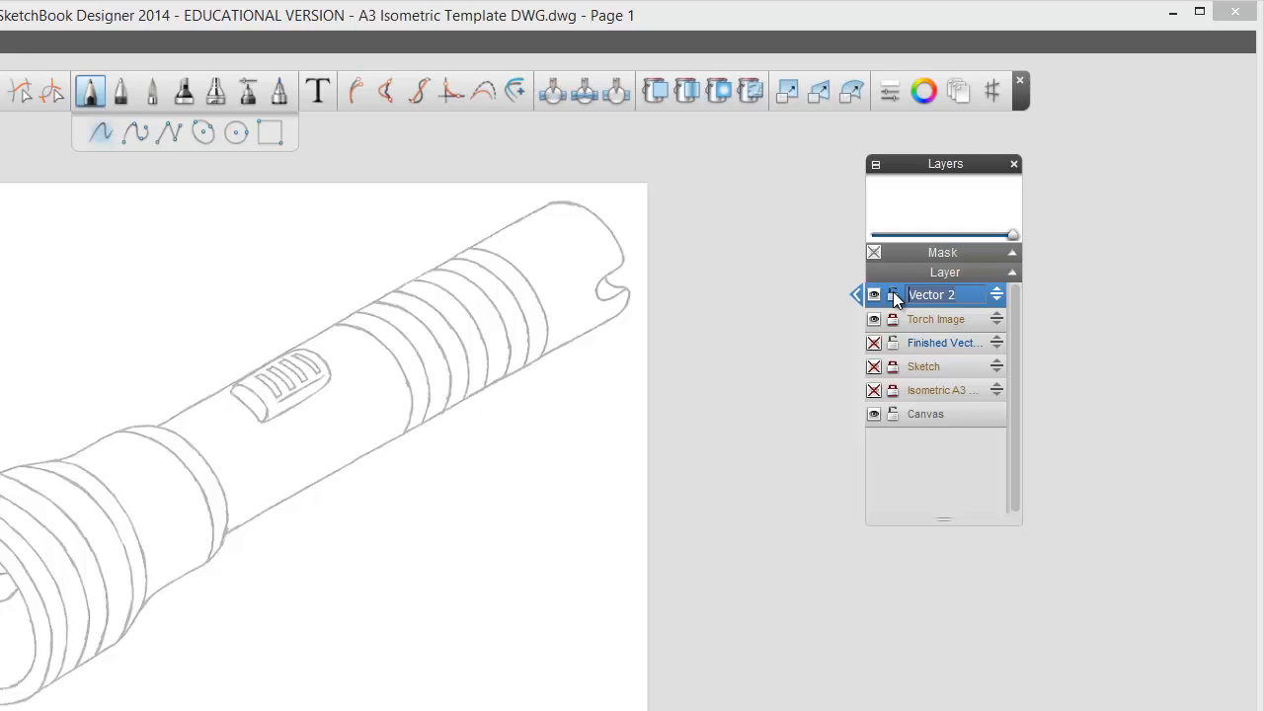
pyautogui.write('My Torch V')
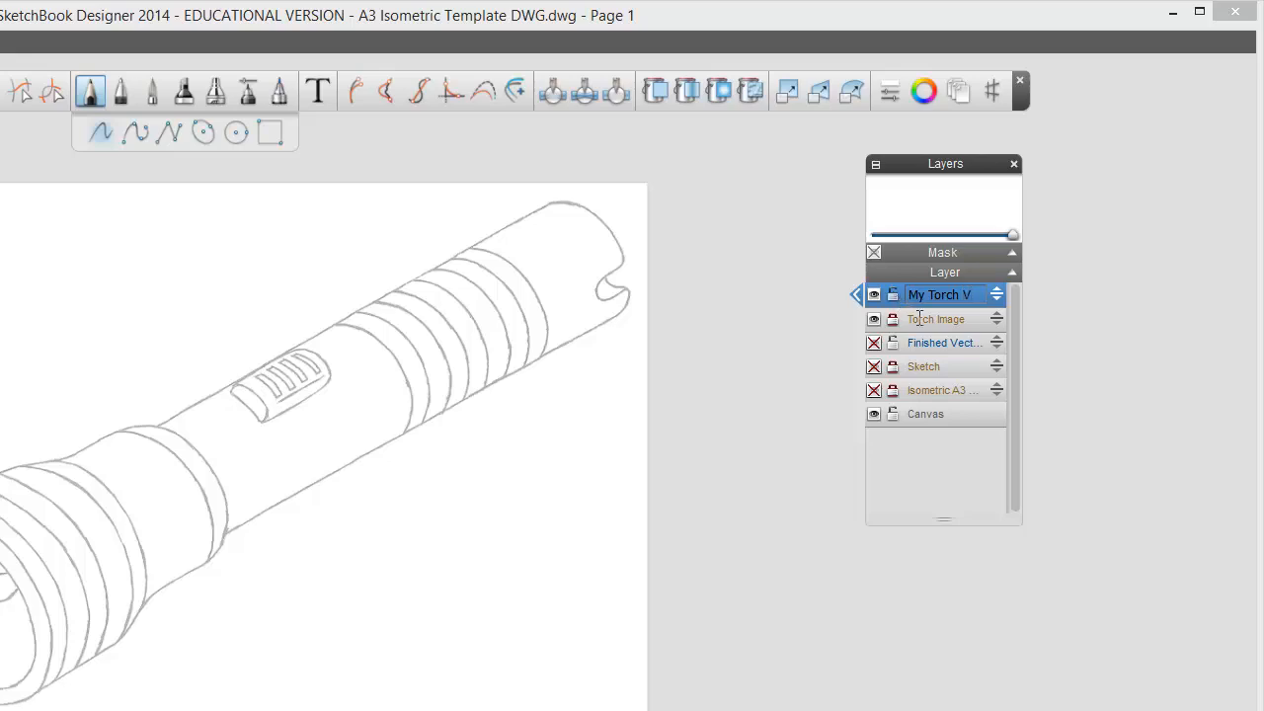
pyautogui.click(919, 317)
pyautogui.click(930, 294)
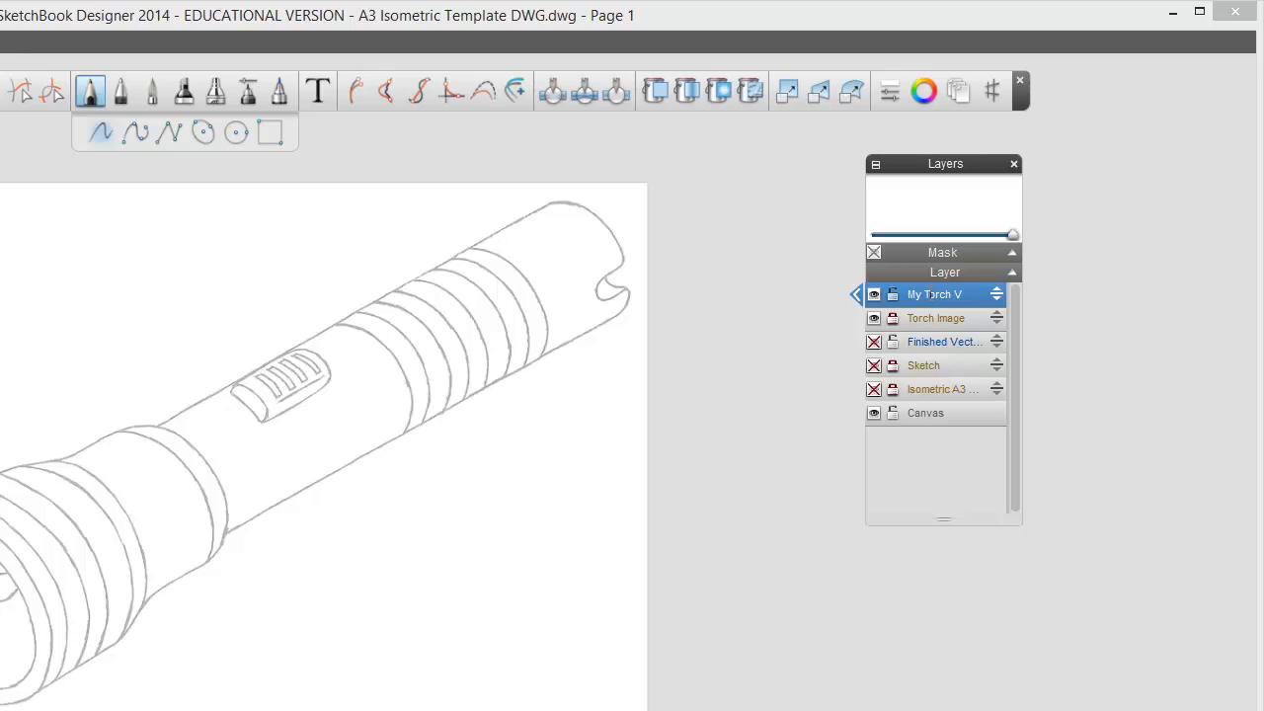
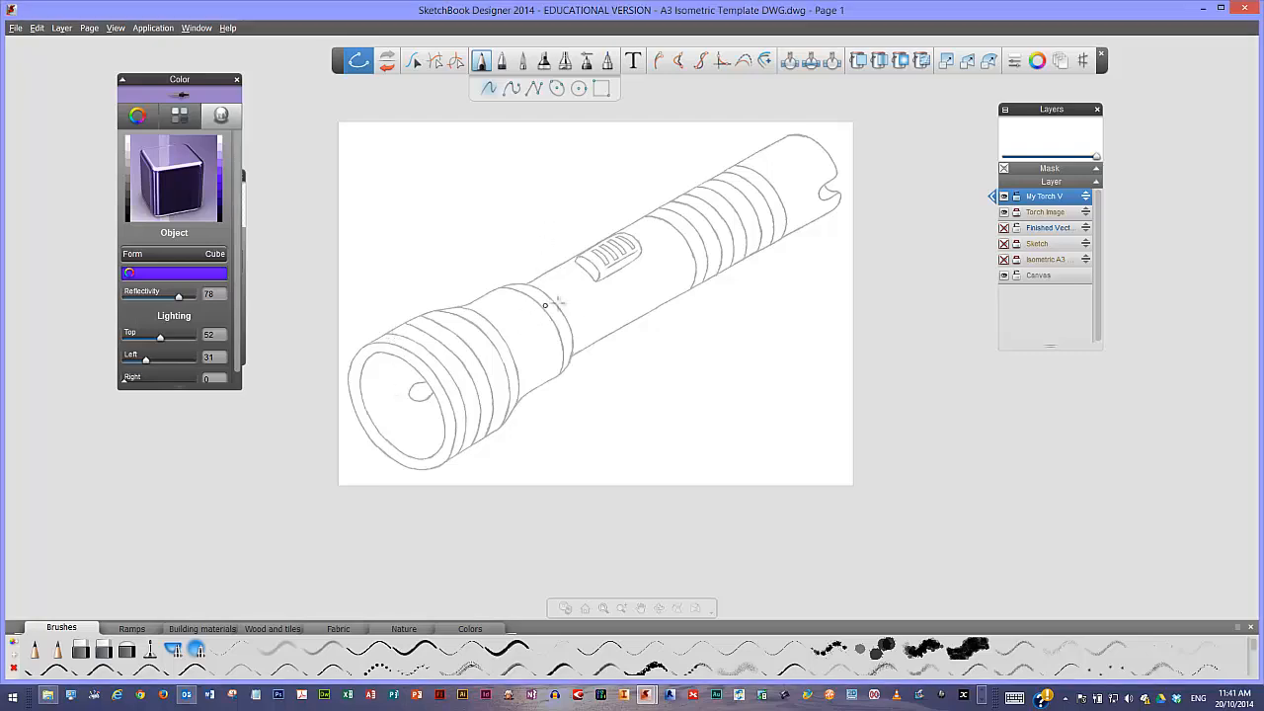
# Trace the upper straight edge of the torch barrel with a single polyline segment from the head's collar to the tail end
pyautogui.scroll(5, 591, 316)
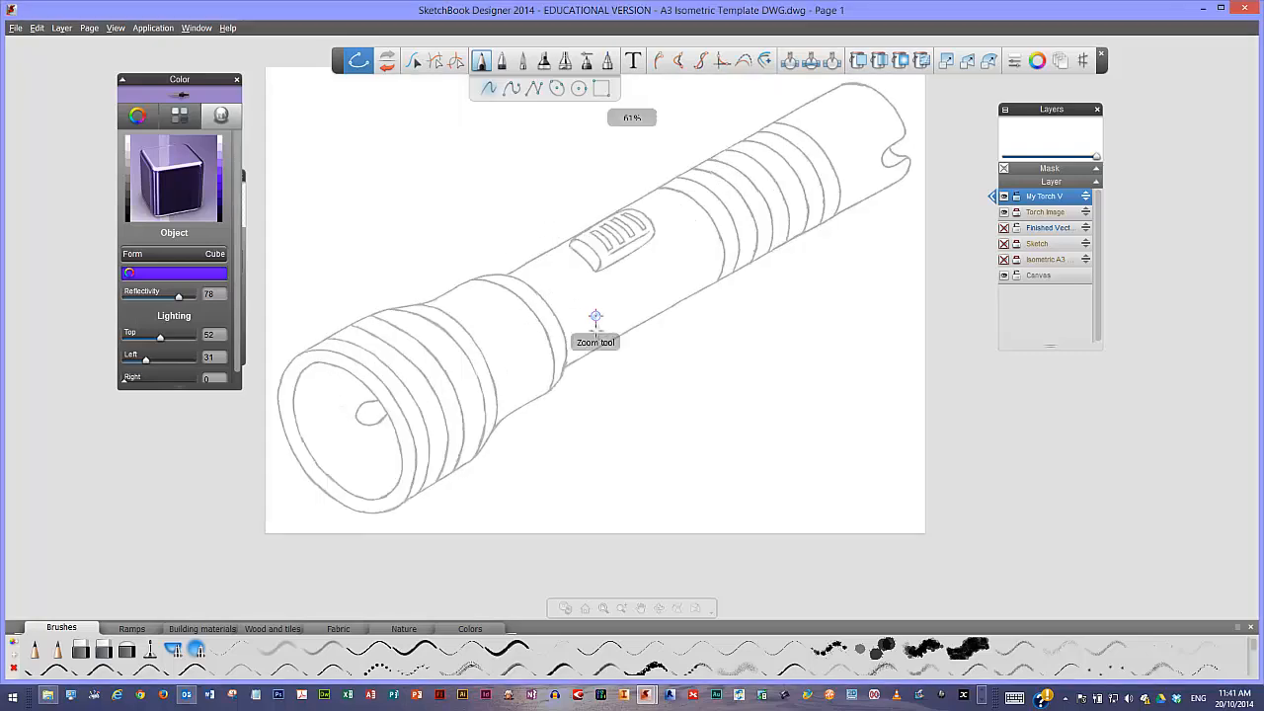
pyautogui.scroll(-6, 632, 434)
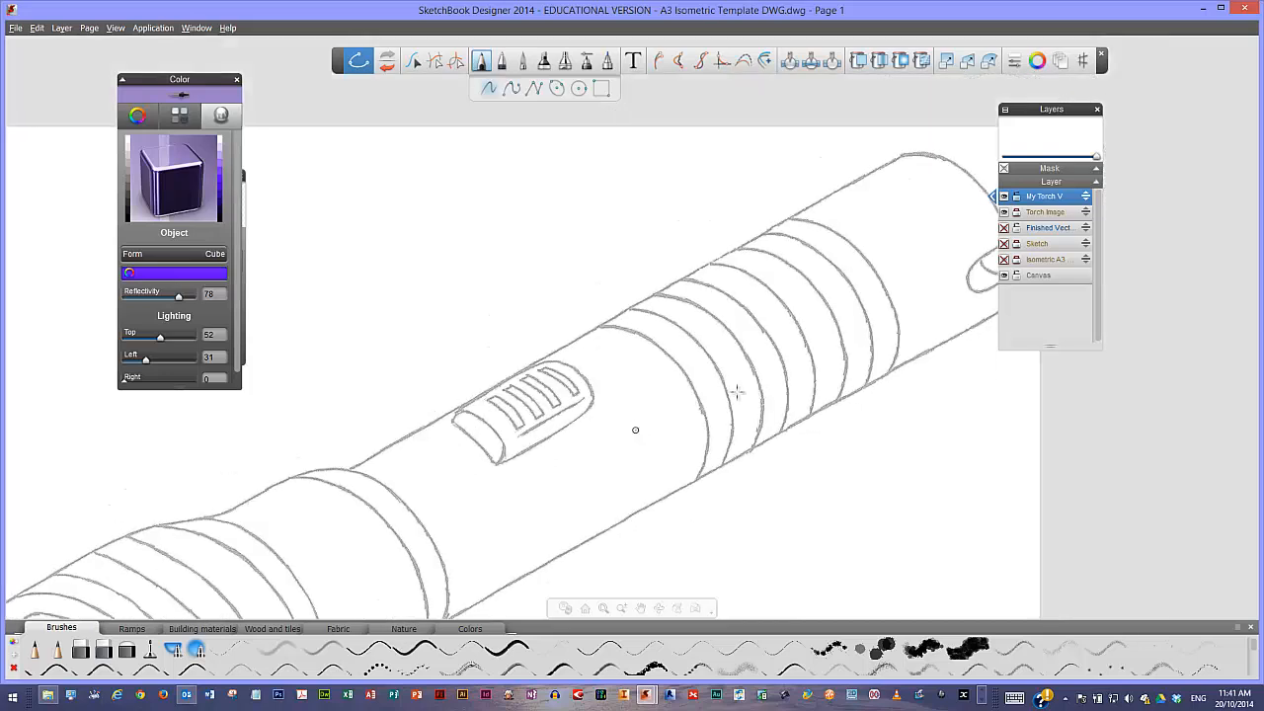
pyautogui.click(534, 88)
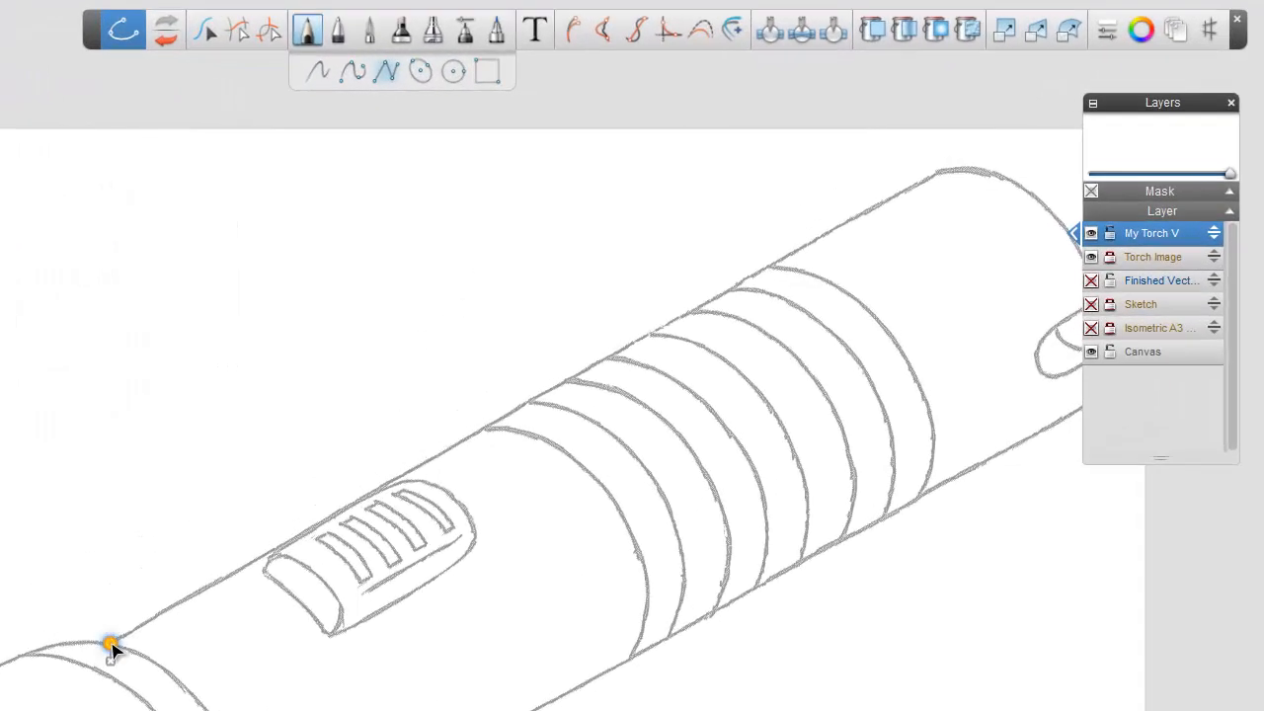
pyautogui.click(111, 643)
pyautogui.click(936, 174)
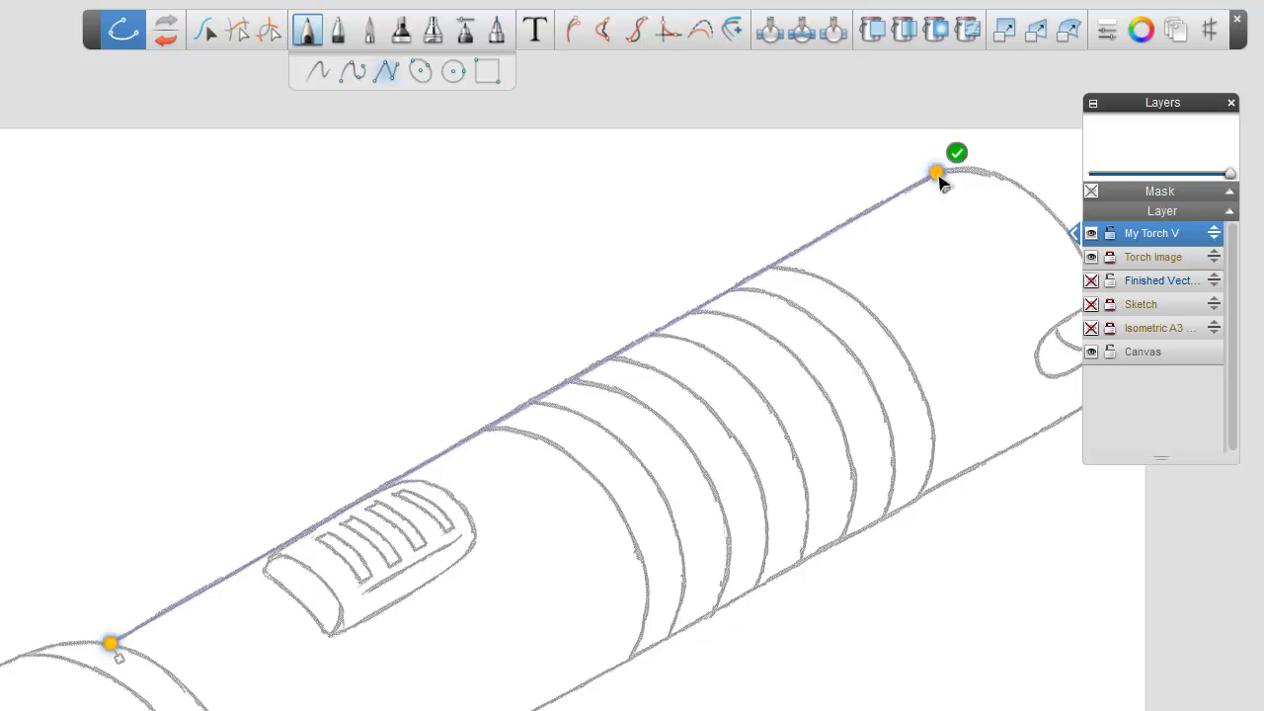
pyautogui.click(957, 154)
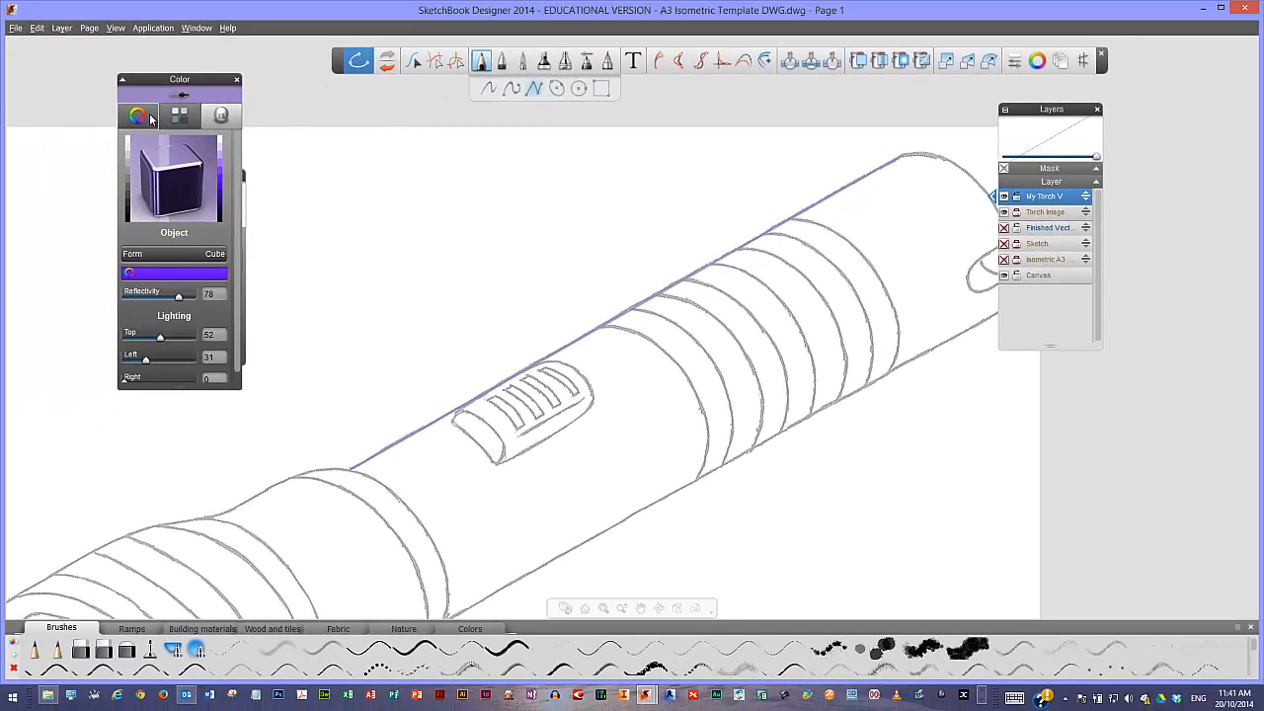
# Delete the purple line on the barrel's upper edge and set the drawing colour to near-black with H 258, S 50%, L 4%
pyautogui.click(149, 116)
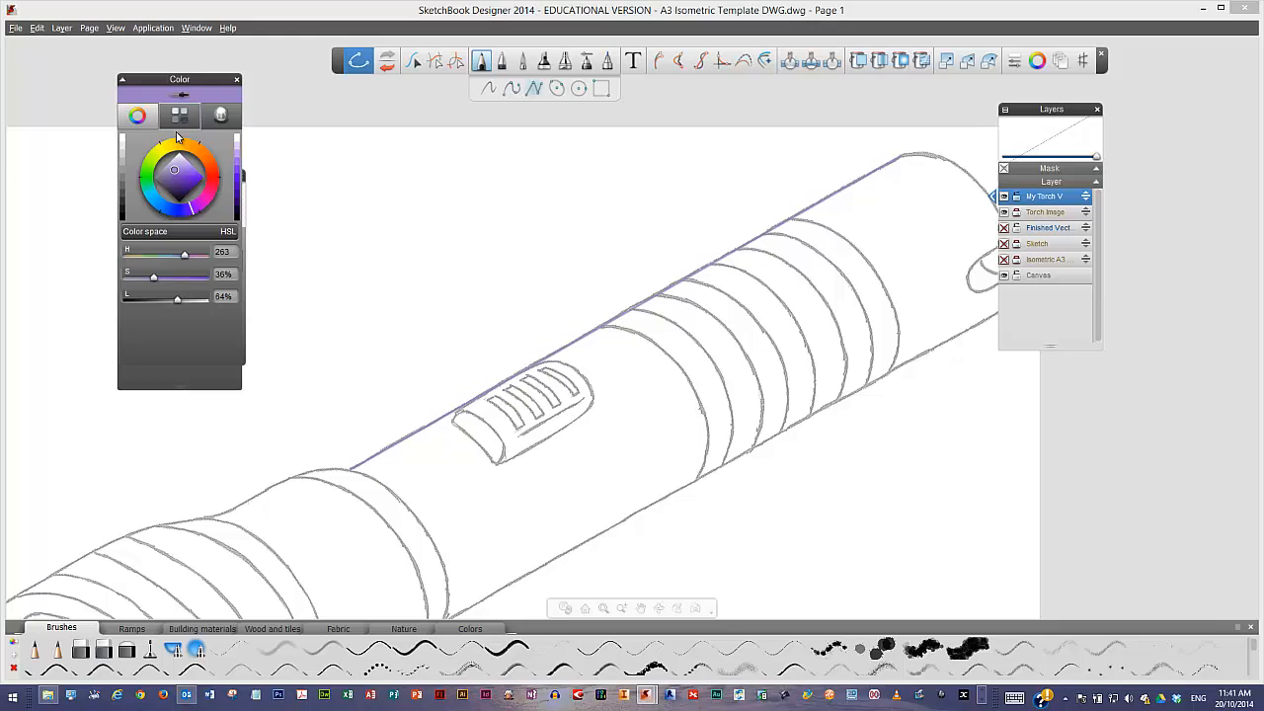
pyautogui.click(179, 198)
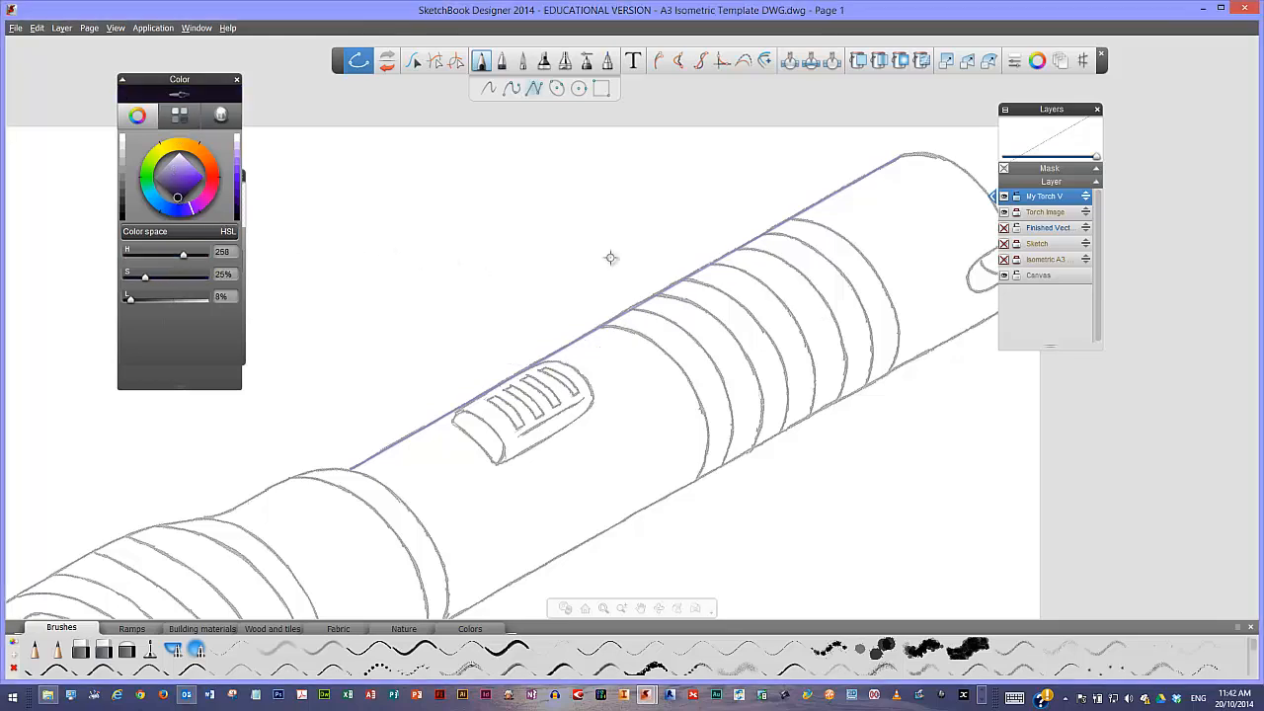
pyautogui.click(817, 203)
pyautogui.click(413, 61)
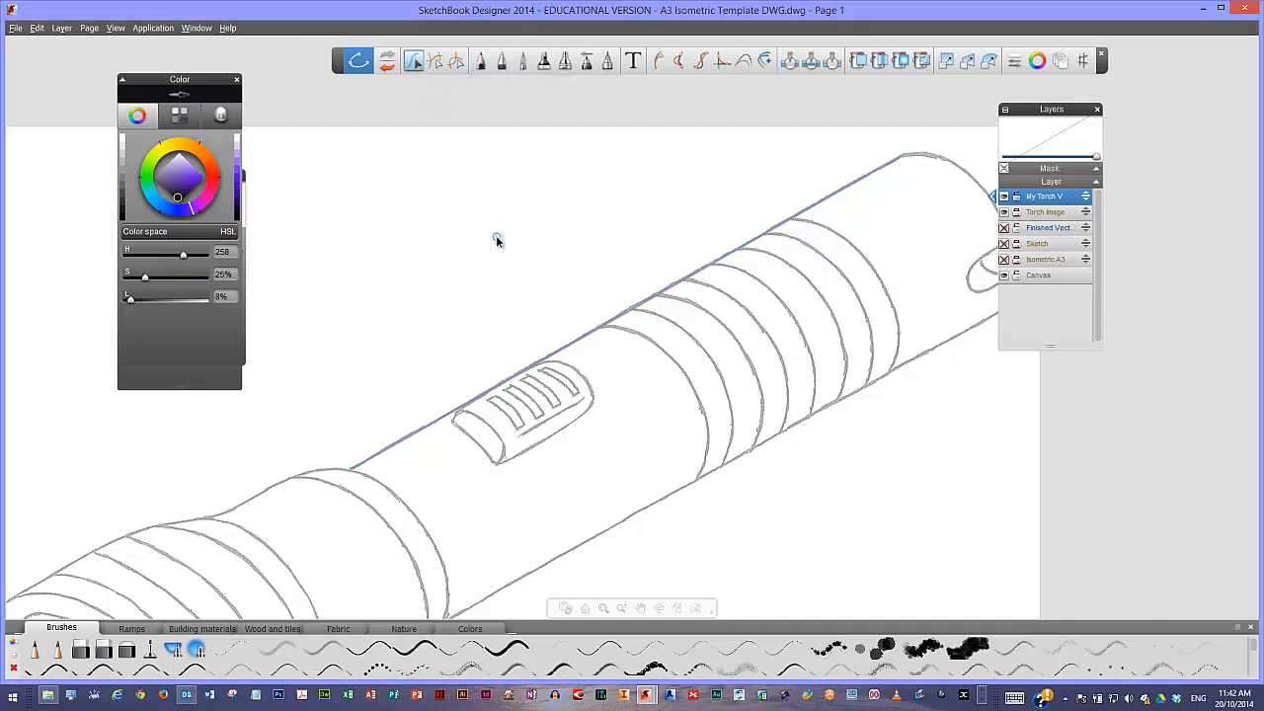
pyautogui.click(560, 351)
pyautogui.press('Delete')
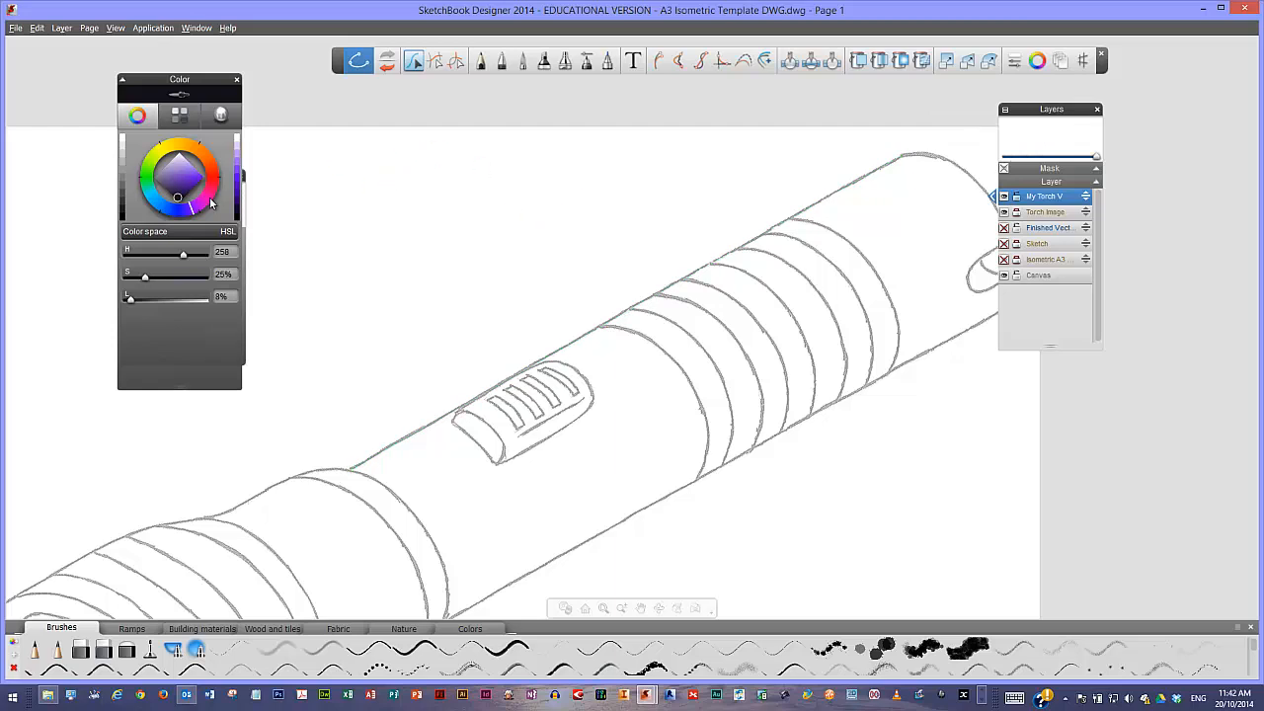
pyautogui.click(180, 201)
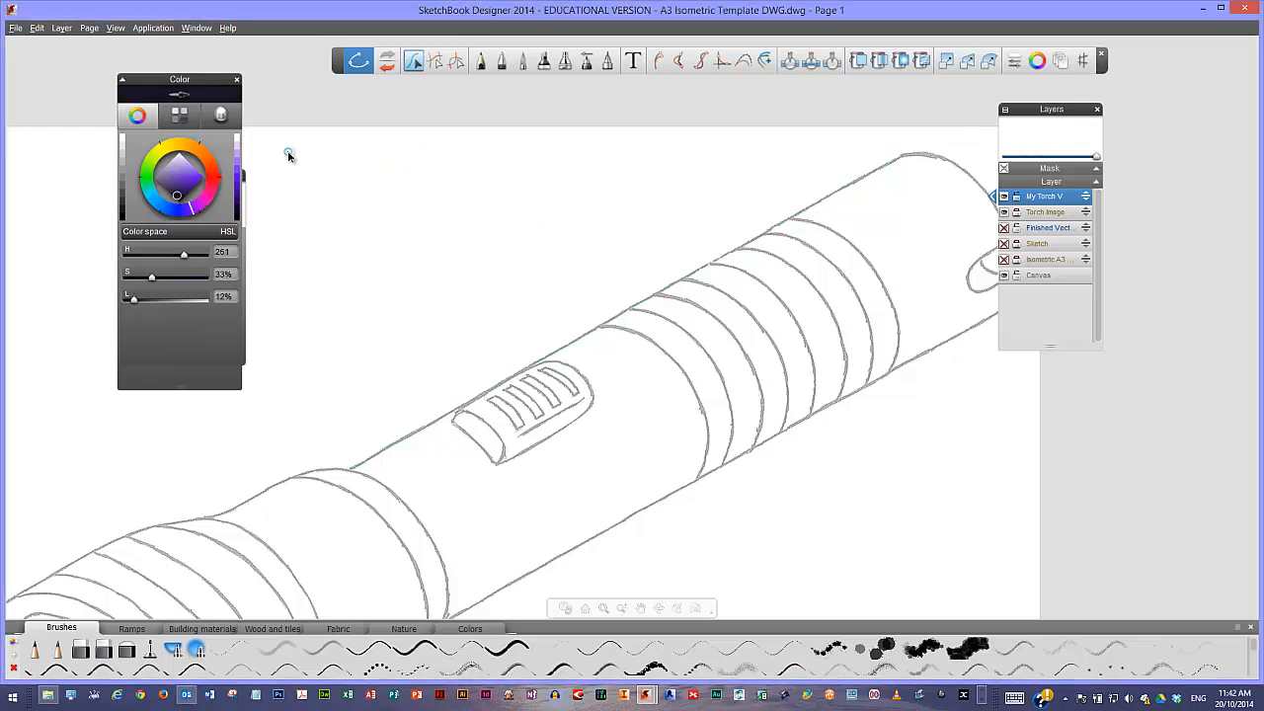
pyautogui.click(180, 201)
# Trace the upper and lower straight edges of the torch barrel with single polyline segments between the head's collar and the tail end
pyautogui.click(480, 60)
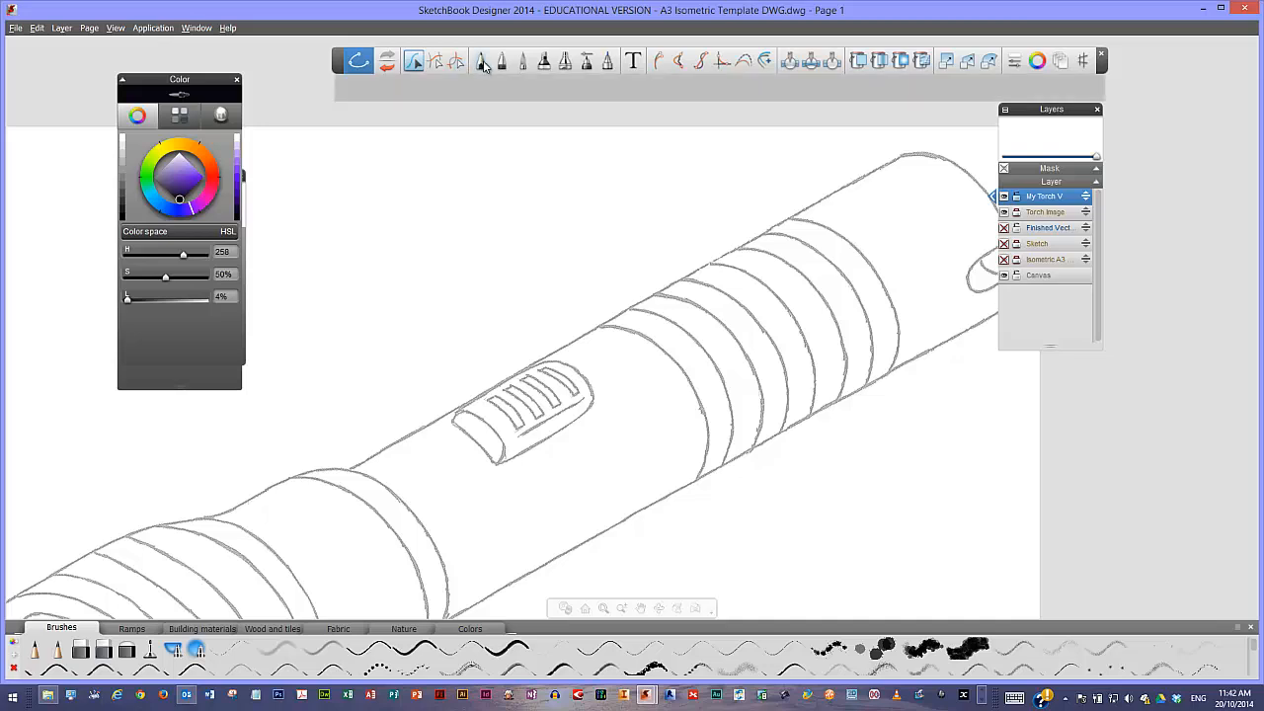
pyautogui.click(352, 472)
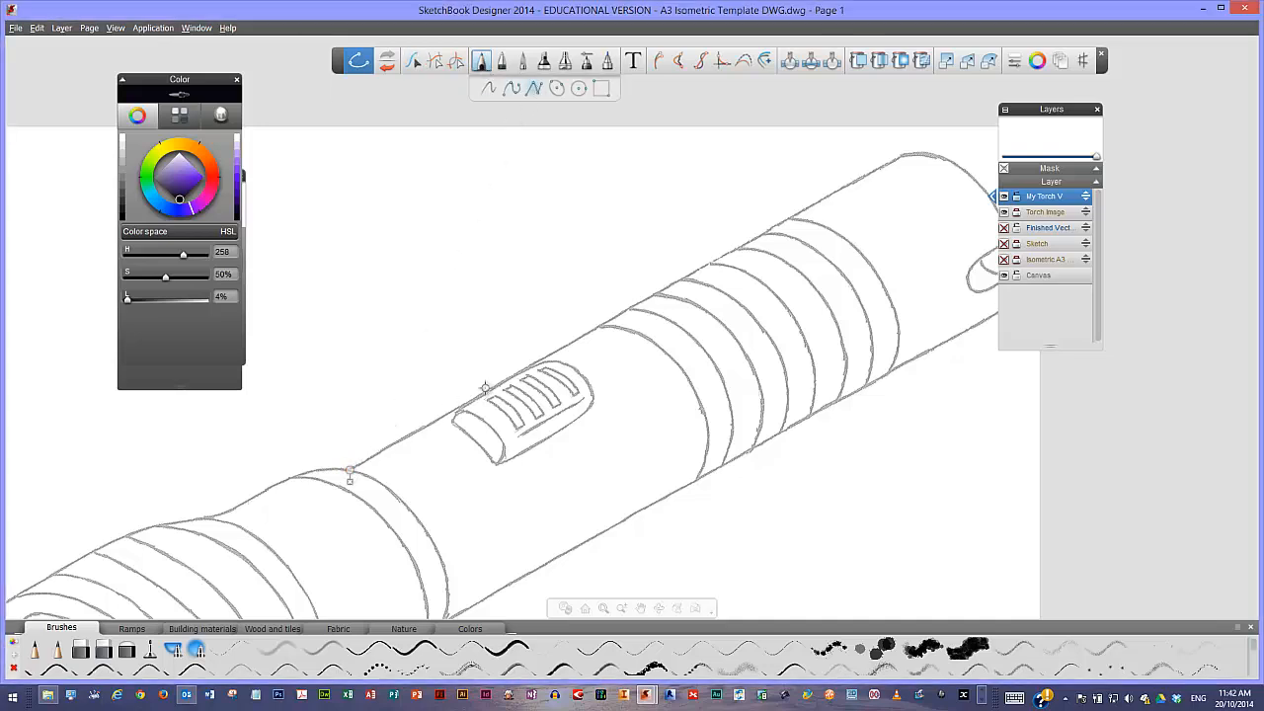
pyautogui.click(901, 156)
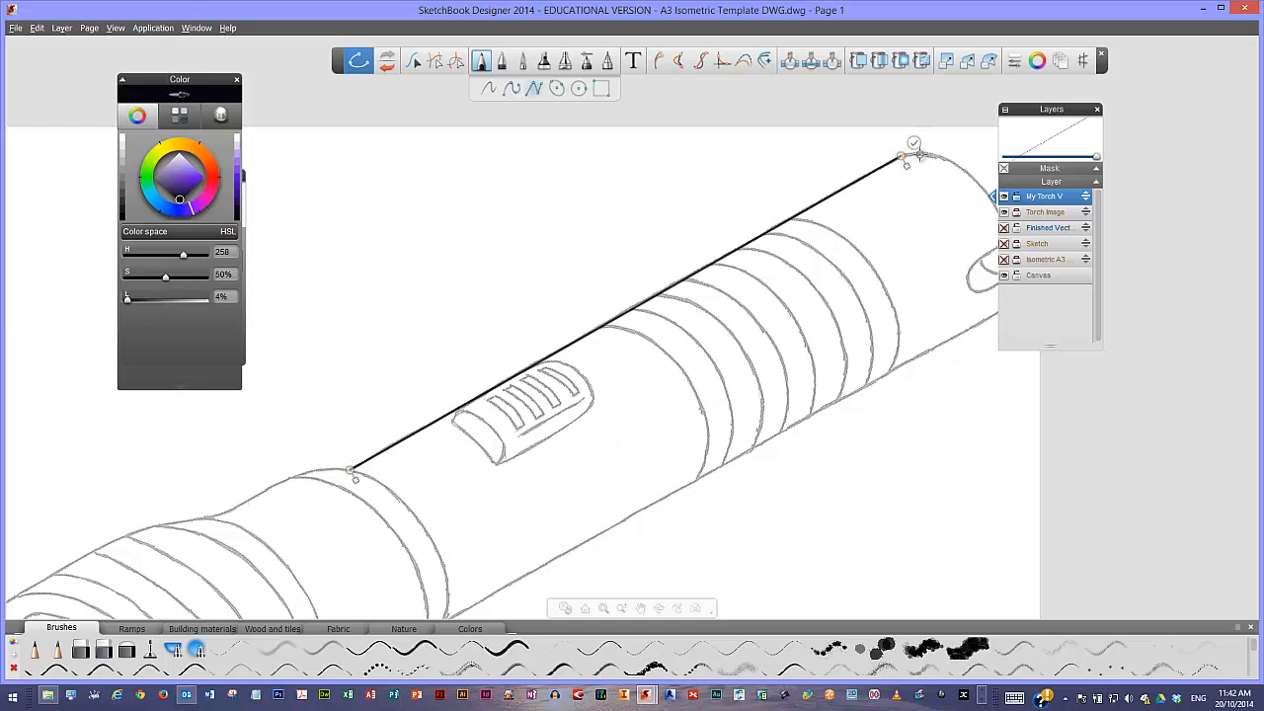
pyautogui.click(914, 144)
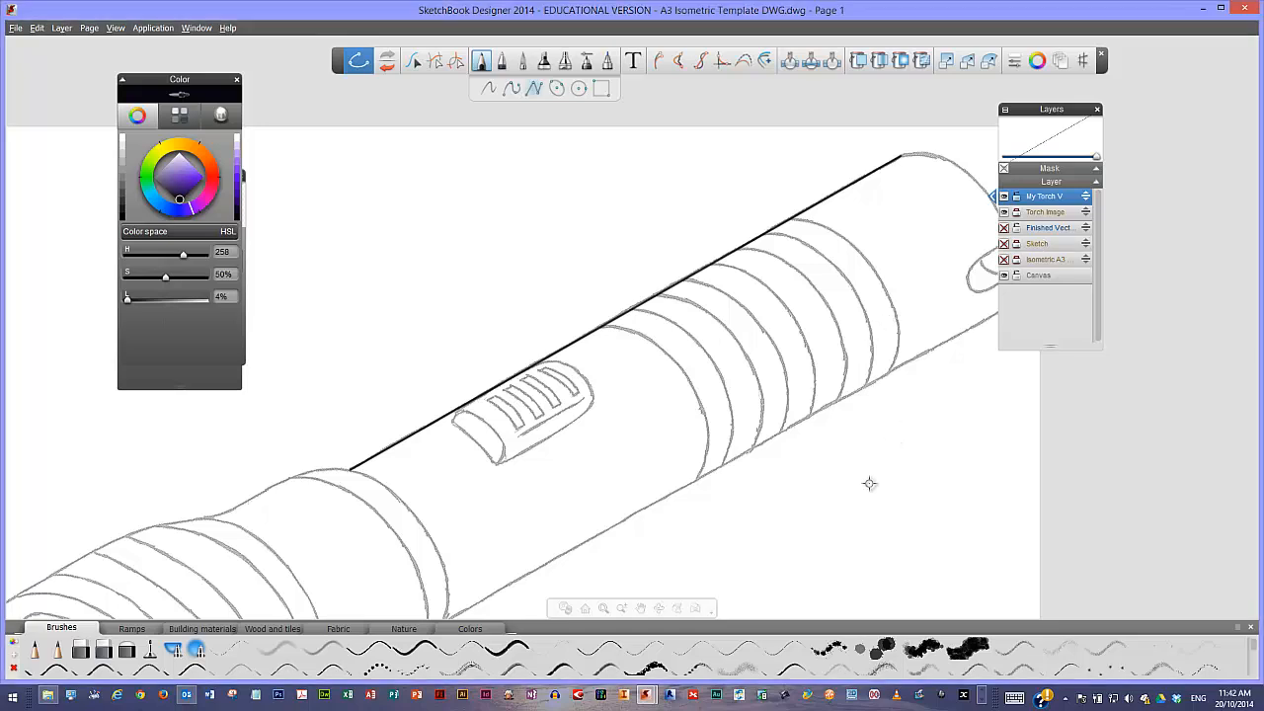
pyautogui.moveTo(869, 483)
pyautogui.mouseDown()
pyautogui.moveTo(845, 352)
pyautogui.moveTo(784, 359)
pyautogui.mouseUp()
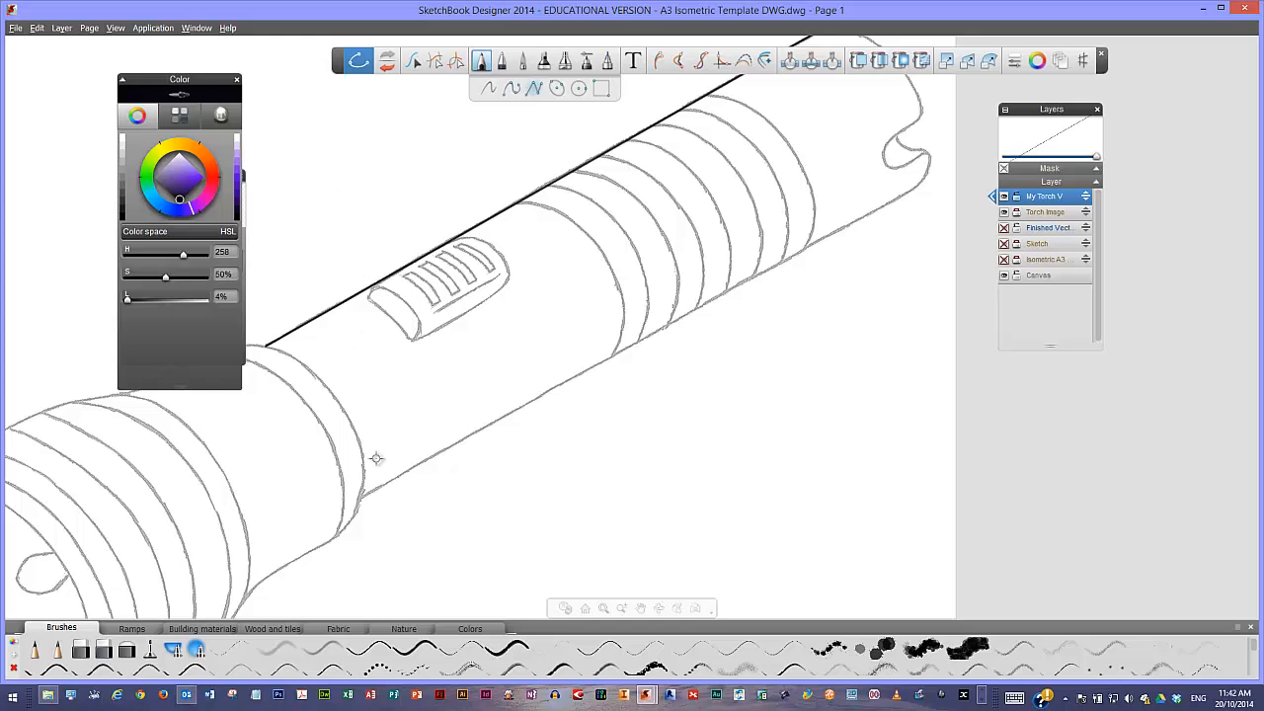
pyautogui.click(361, 496)
pyautogui.click(916, 188)
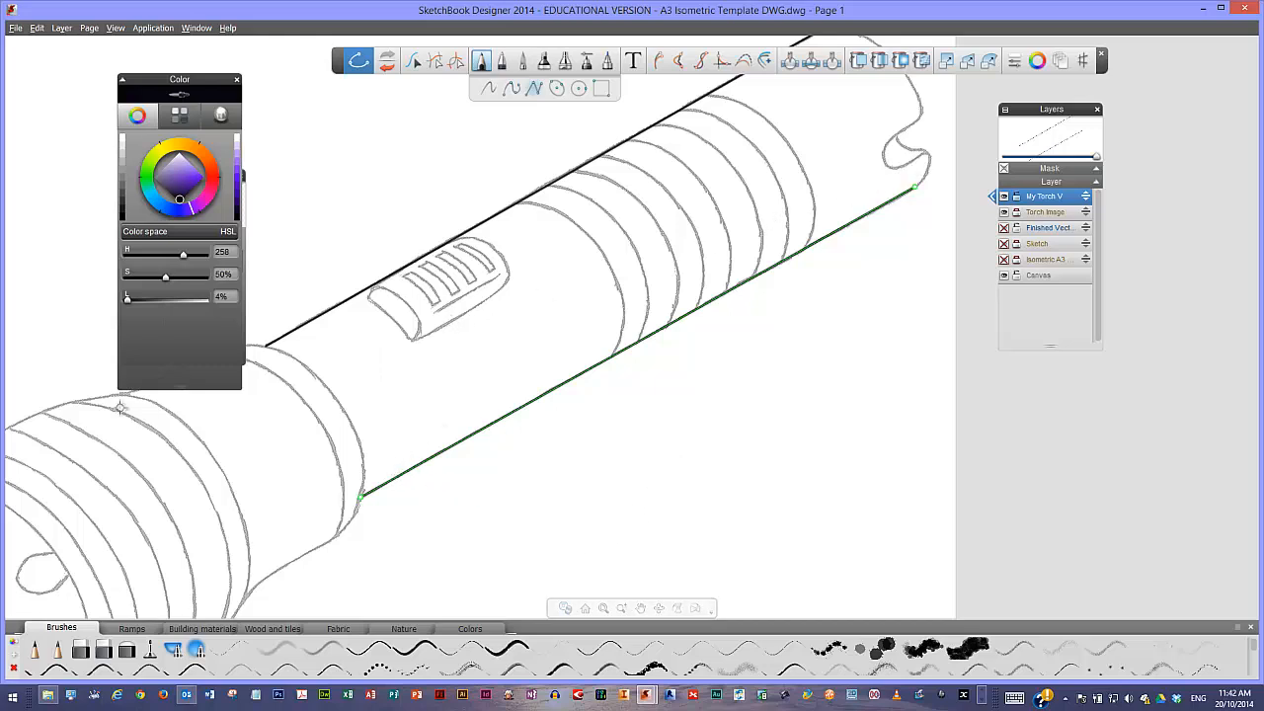
# Trace the upper and lower straight edges of the torch head with one polyline segment each, starting from the front rim
pyautogui.moveTo(287, 471); pyautogui.dragTo(635, 322)
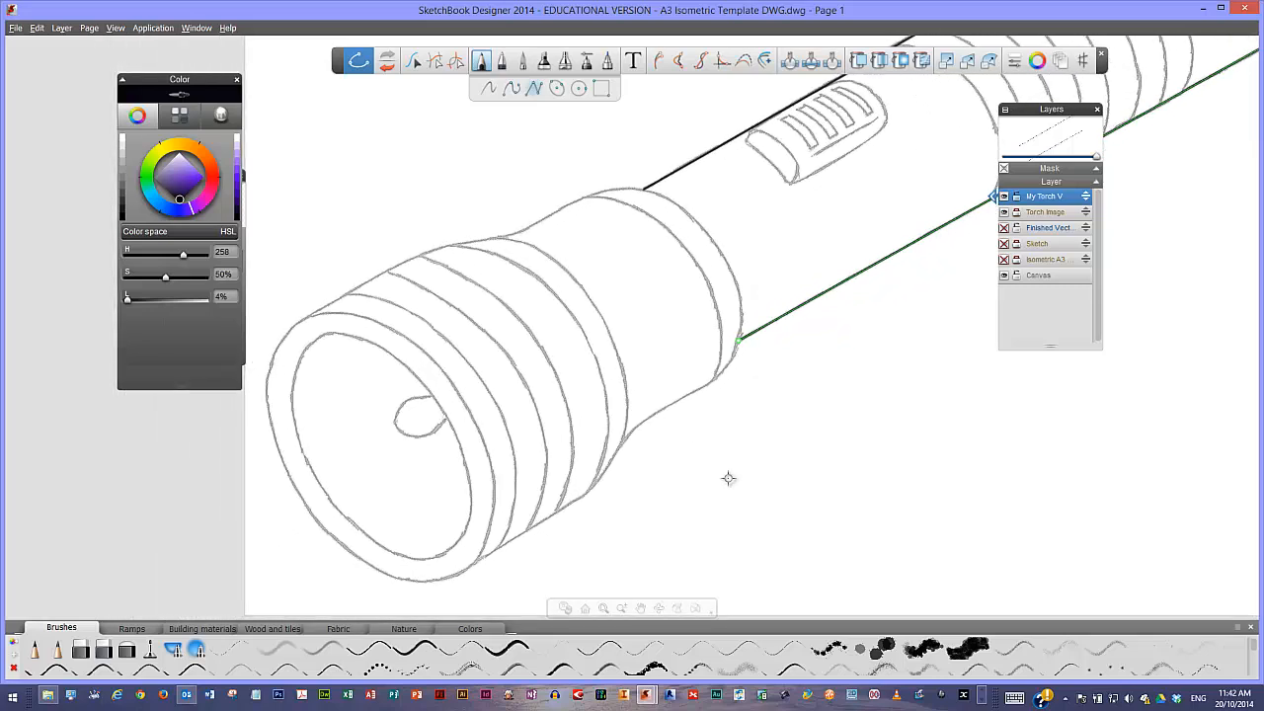
pyautogui.click(303, 319)
pyautogui.click(438, 249)
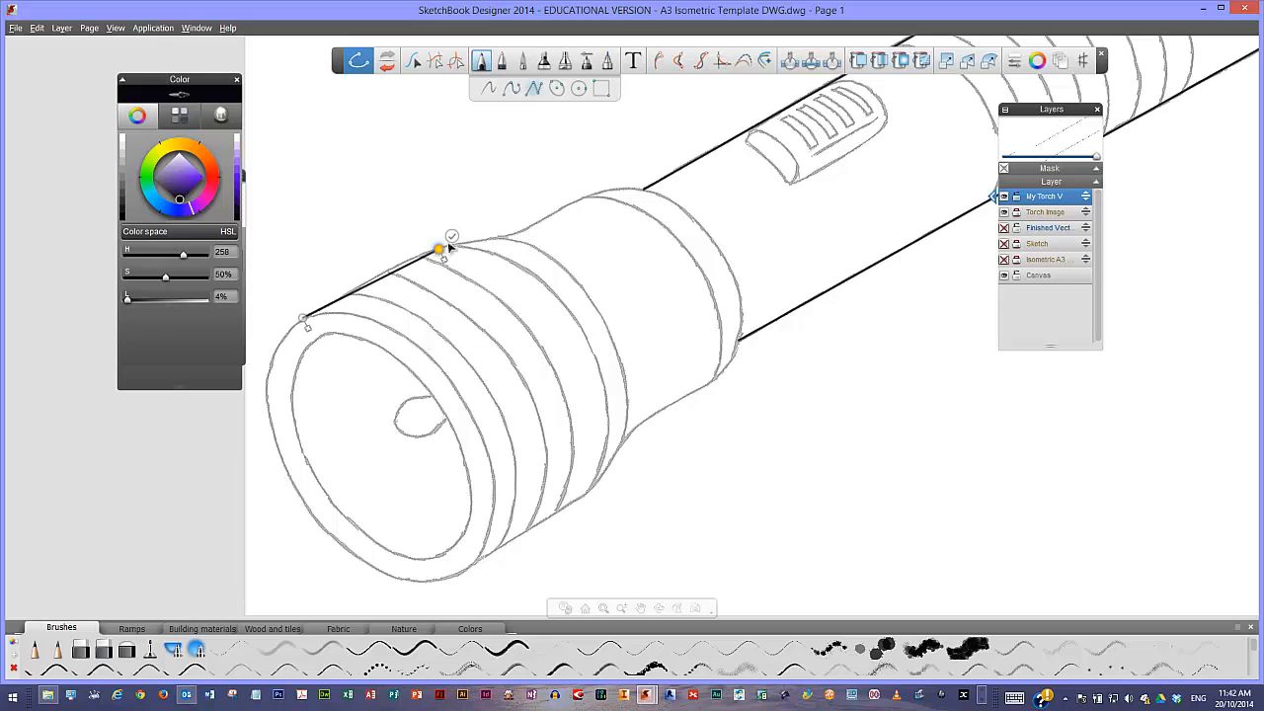
pyautogui.click(451, 237)
pyautogui.click(461, 567)
pyautogui.click(586, 495)
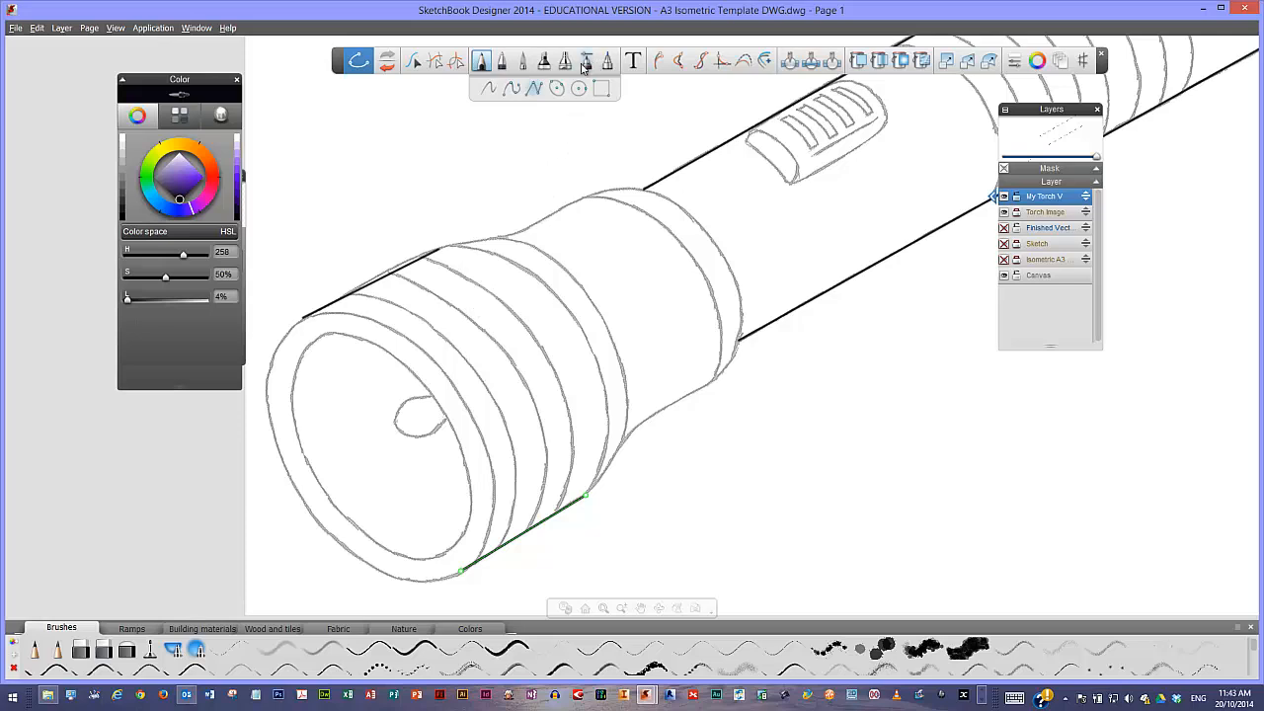
# Draw an ellipse over the outer front rim of the torch head, aligning it with the start of the head's upper edge line
pyautogui.click(558, 88)
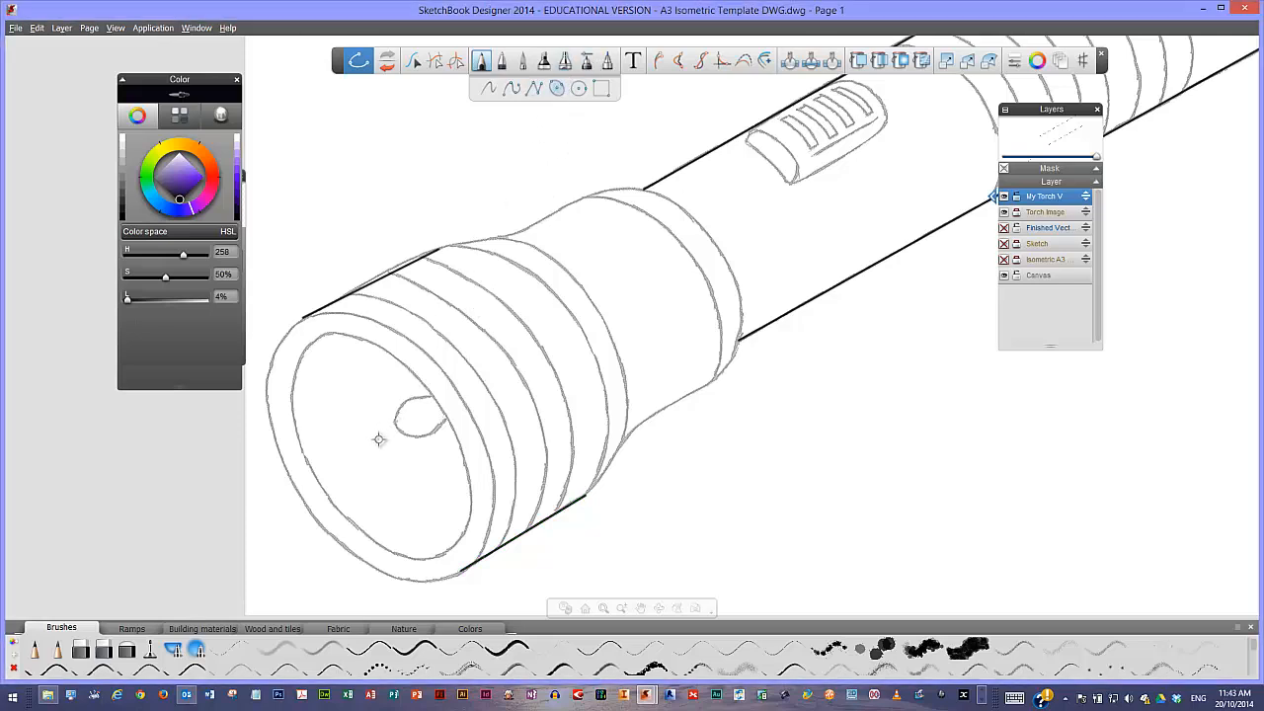
pyautogui.moveTo(378, 439); pyautogui.dragTo(334, 362)
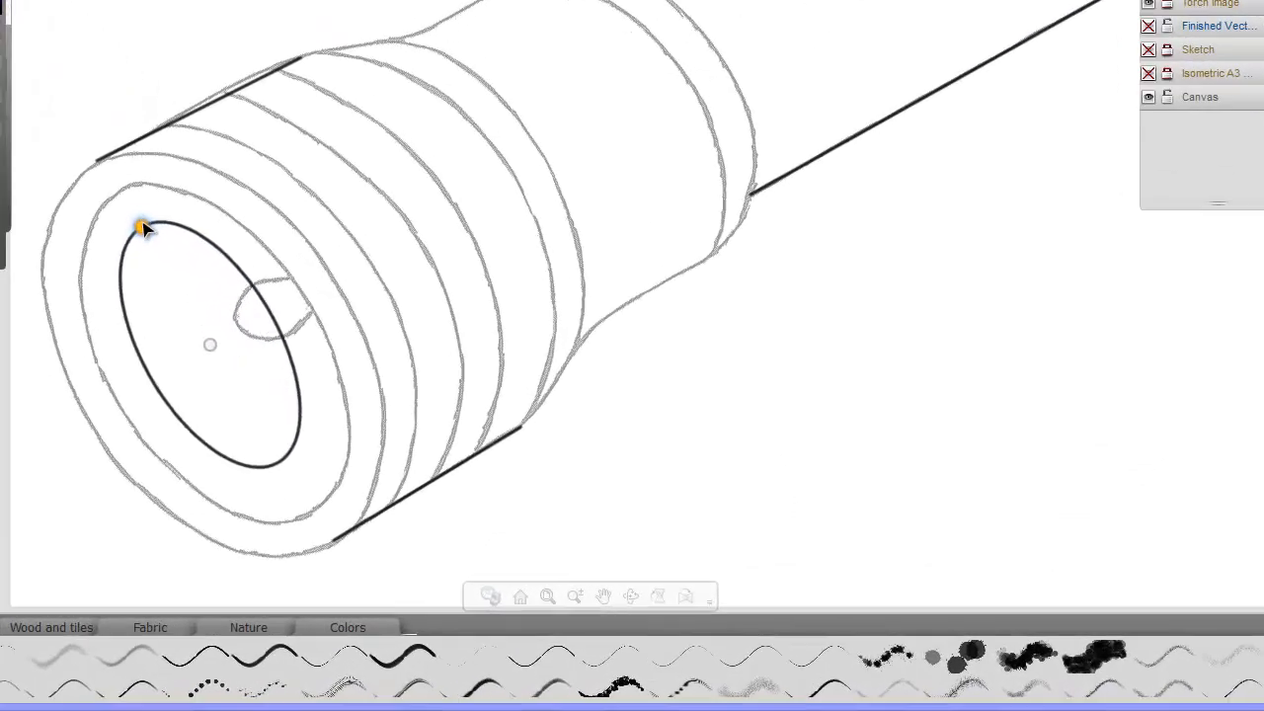
pyautogui.moveTo(143, 228); pyautogui.dragTo(102, 166)
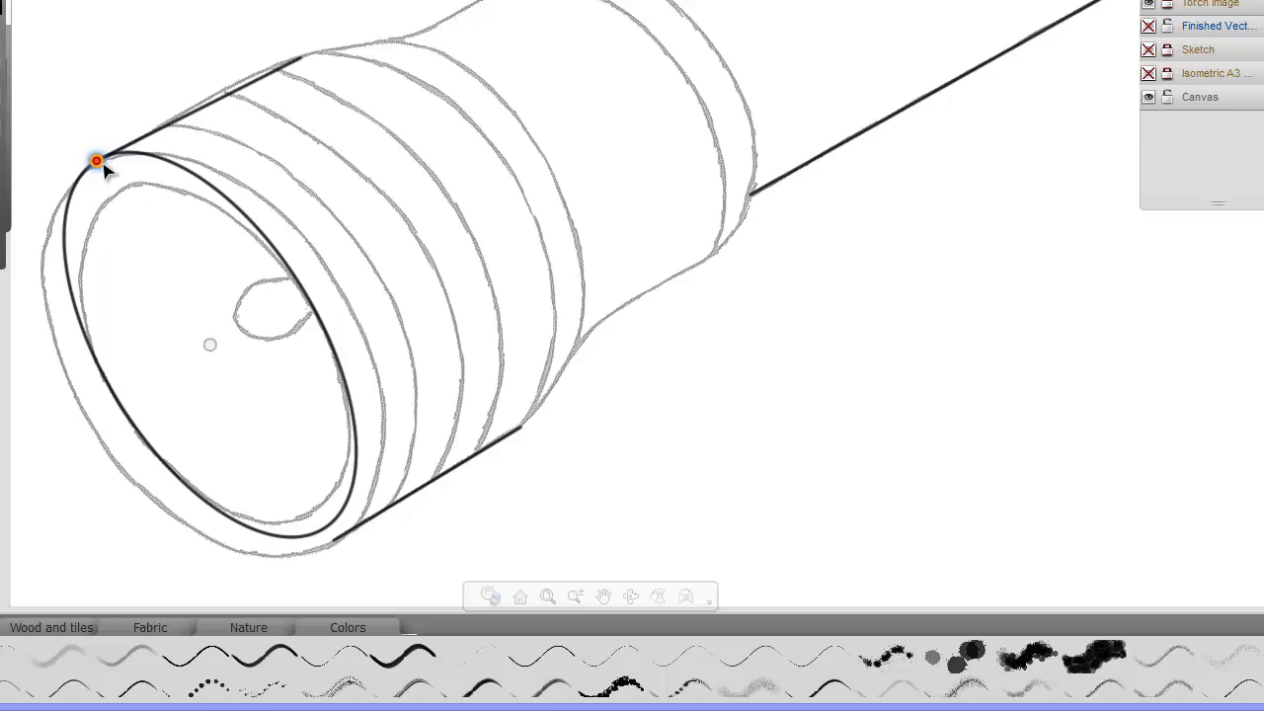
pyautogui.moveTo(104, 166); pyautogui.dragTo(96, 149)
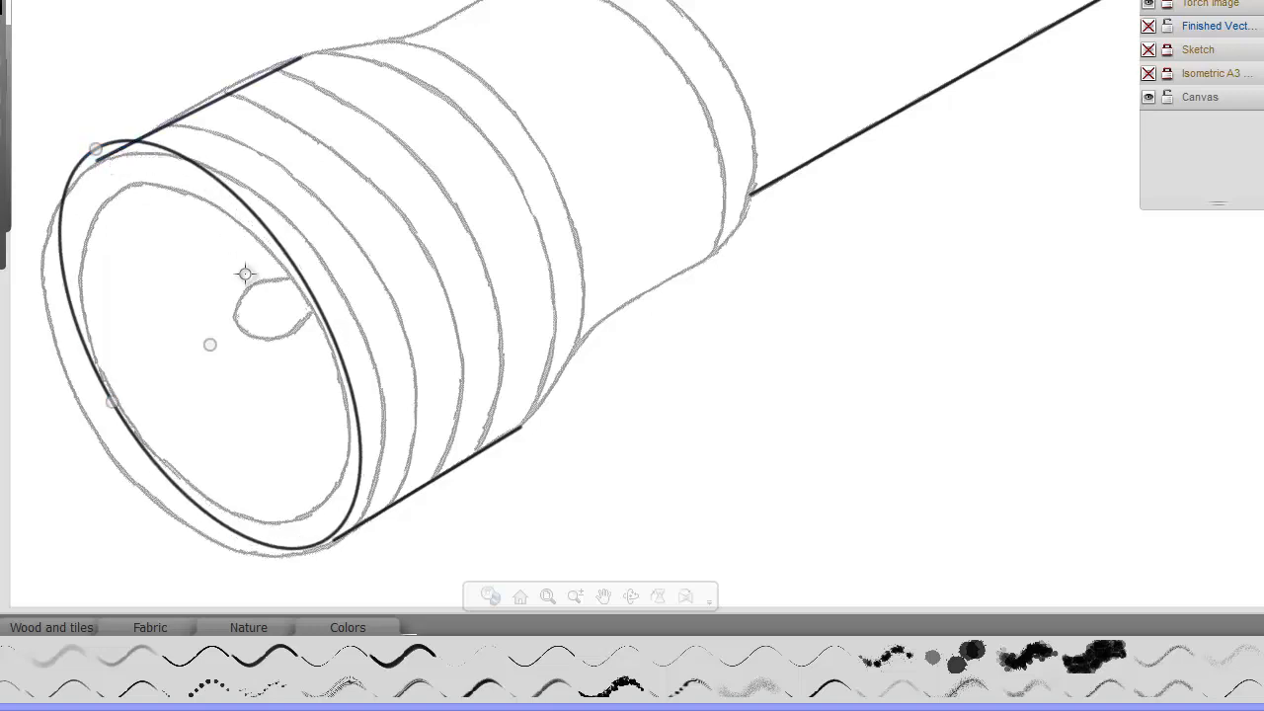
pyautogui.moveTo(211, 346); pyautogui.dragTo(212, 359)
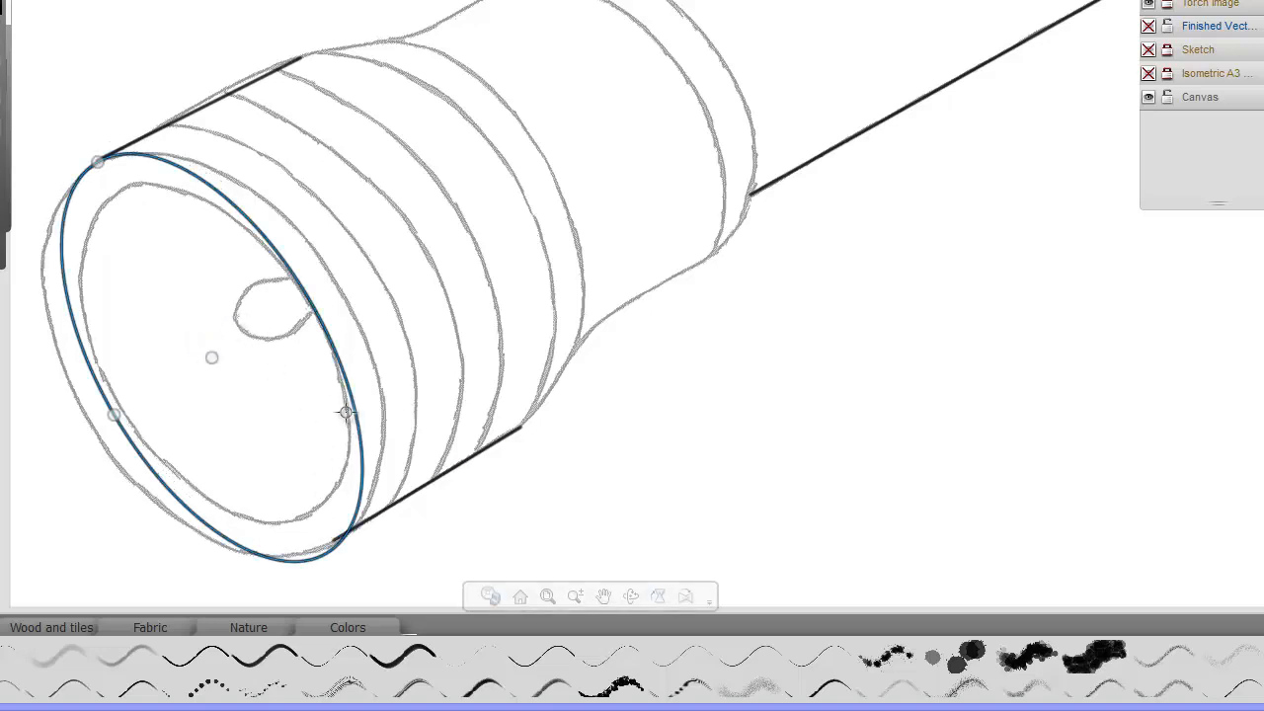
# Add points to the outer rim ellipse and pull them until its outline follows the sketched rim
pyautogui.click(305, 288)
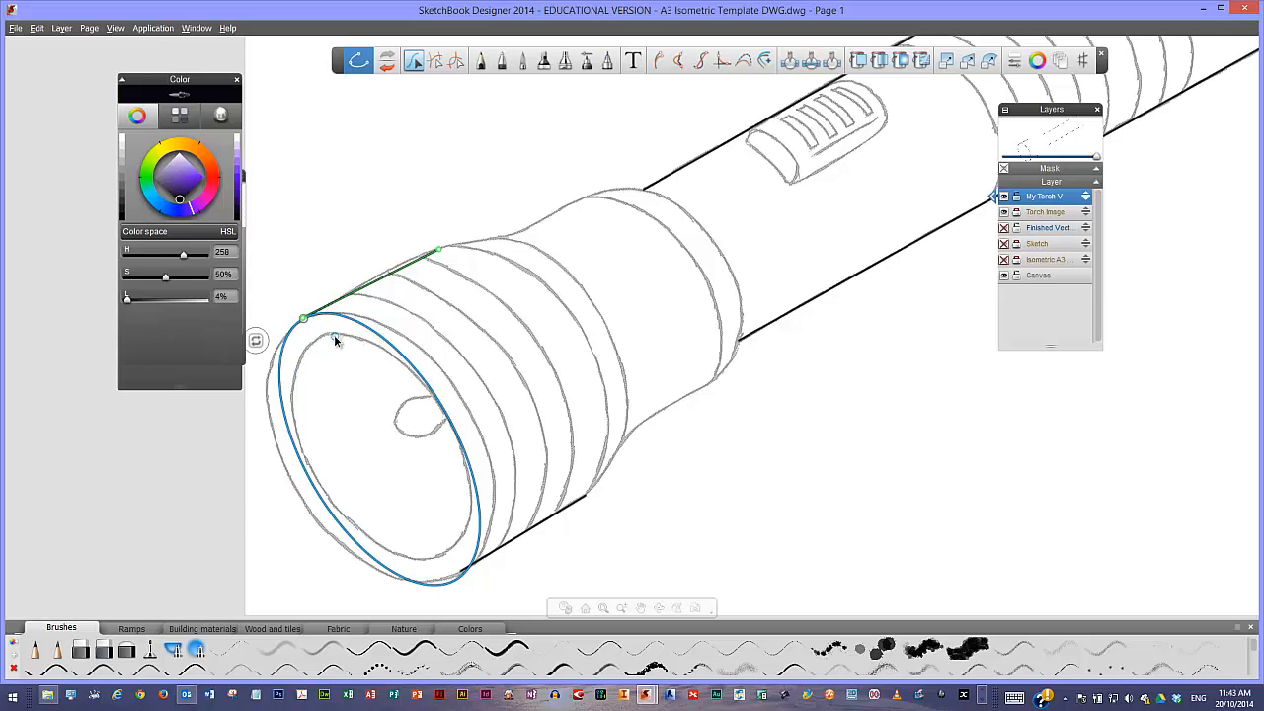
pyautogui.click(435, 395)
pyautogui.moveTo(439, 395); pyautogui.dragTo(454, 383)
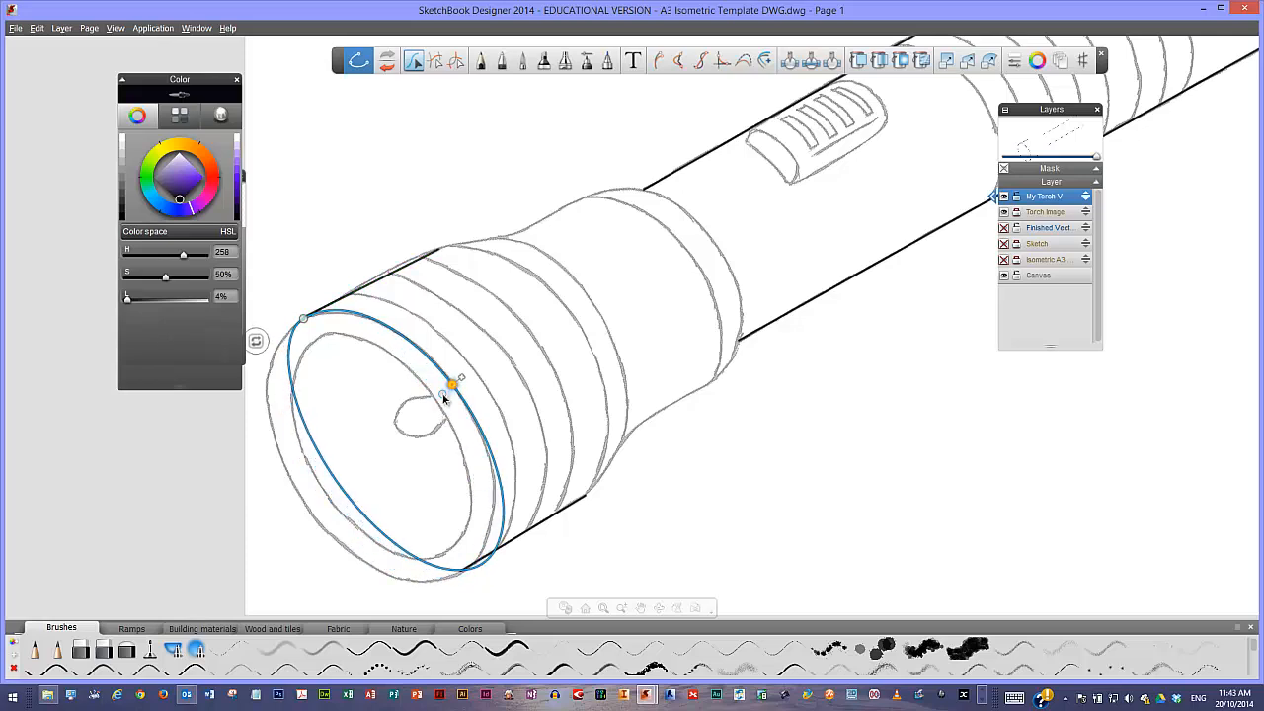
pyautogui.click(340, 481)
pyautogui.moveTo(333, 485); pyautogui.dragTo(297, 503)
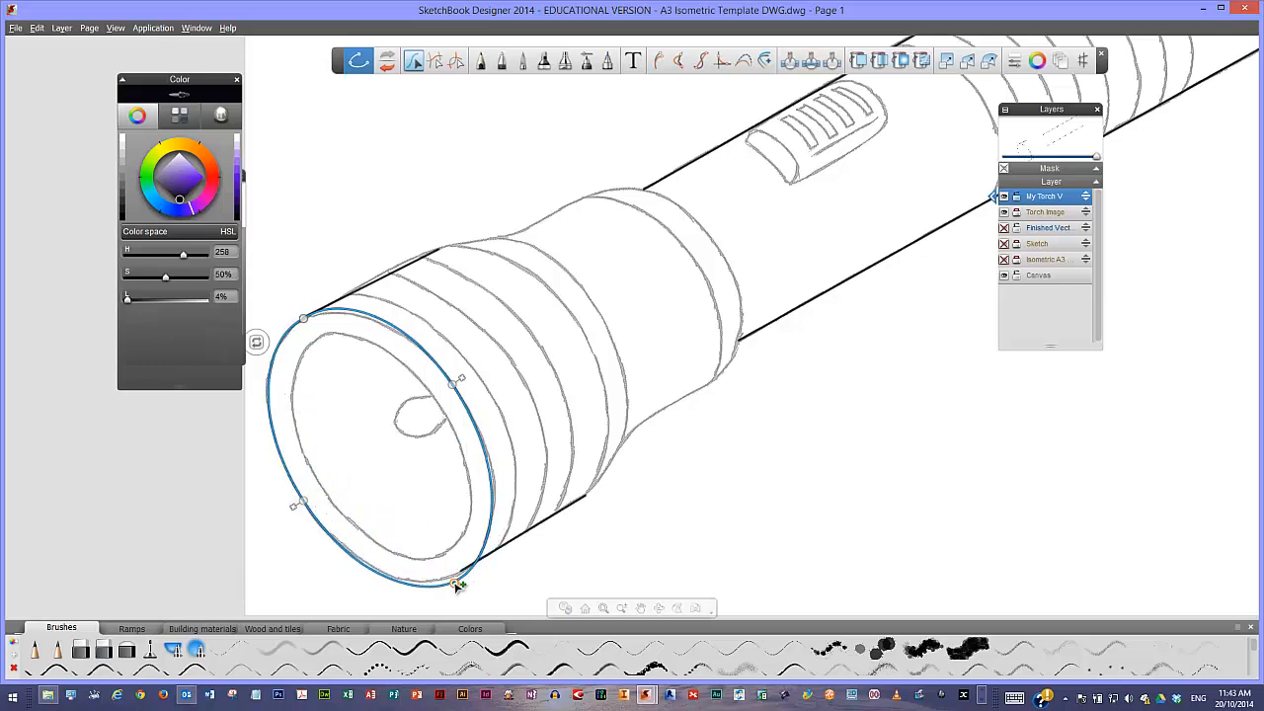
pyautogui.moveTo(457, 585); pyautogui.dragTo(458, 581)
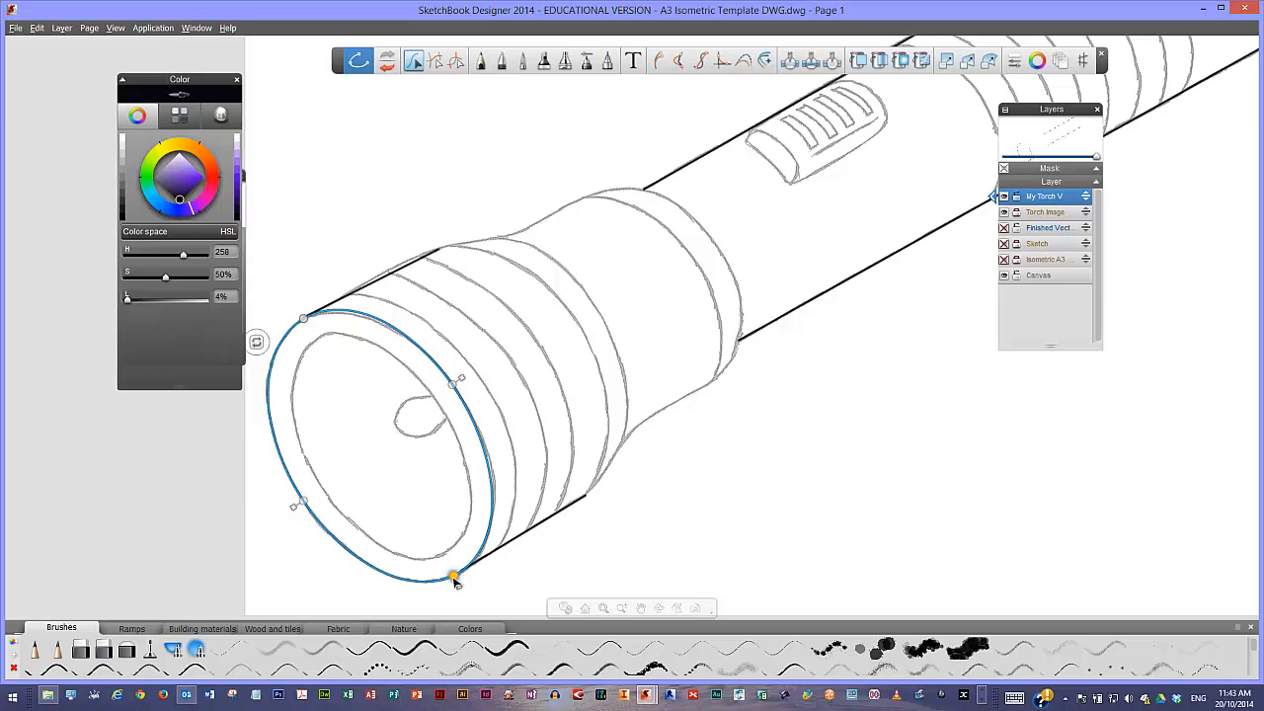
pyautogui.click(360, 313)
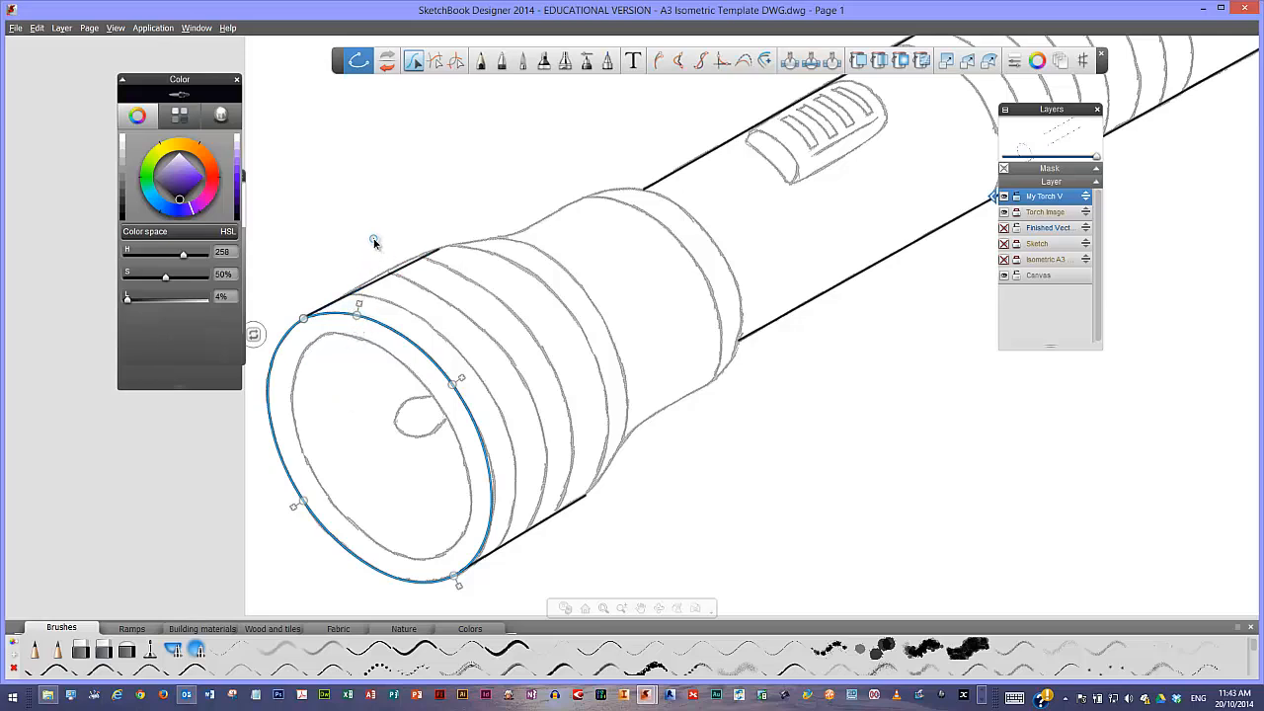
# Toggle the outer rim ellipse to its circular form and back to its fitted shape, and deselect it
pyautogui.click(254, 336)
pyautogui.click(254, 336)
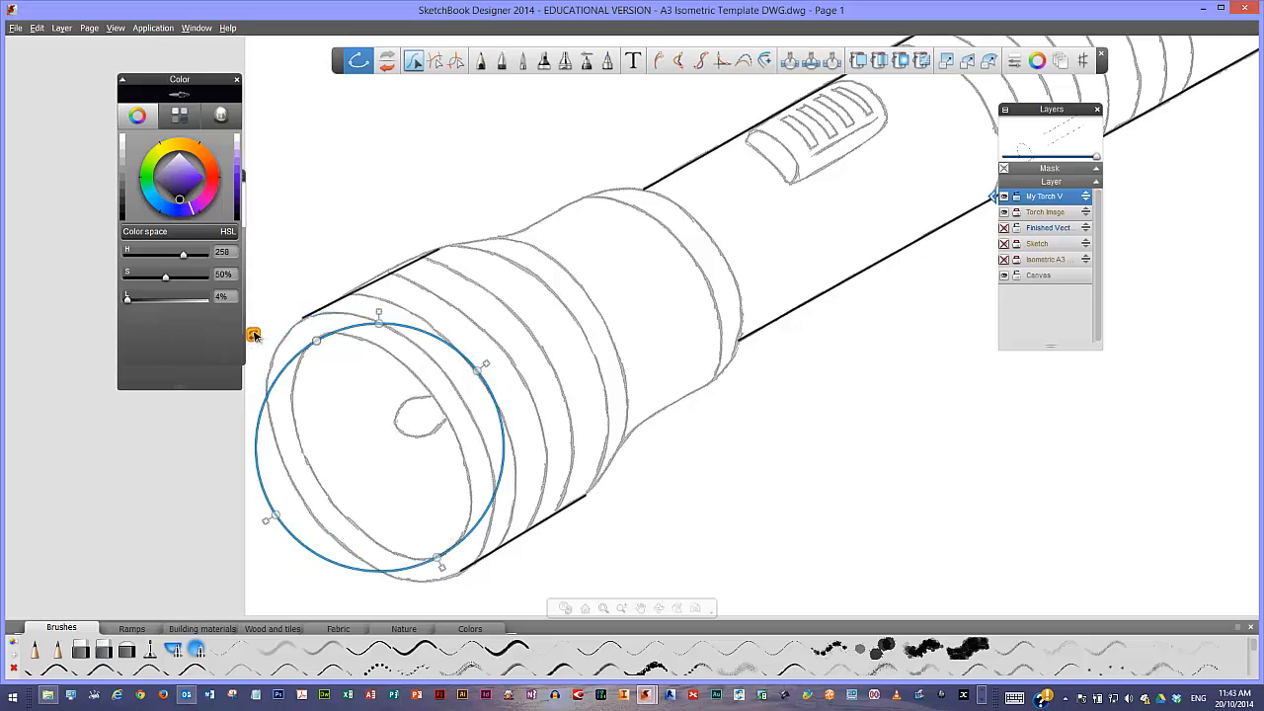
pyautogui.click(254, 336)
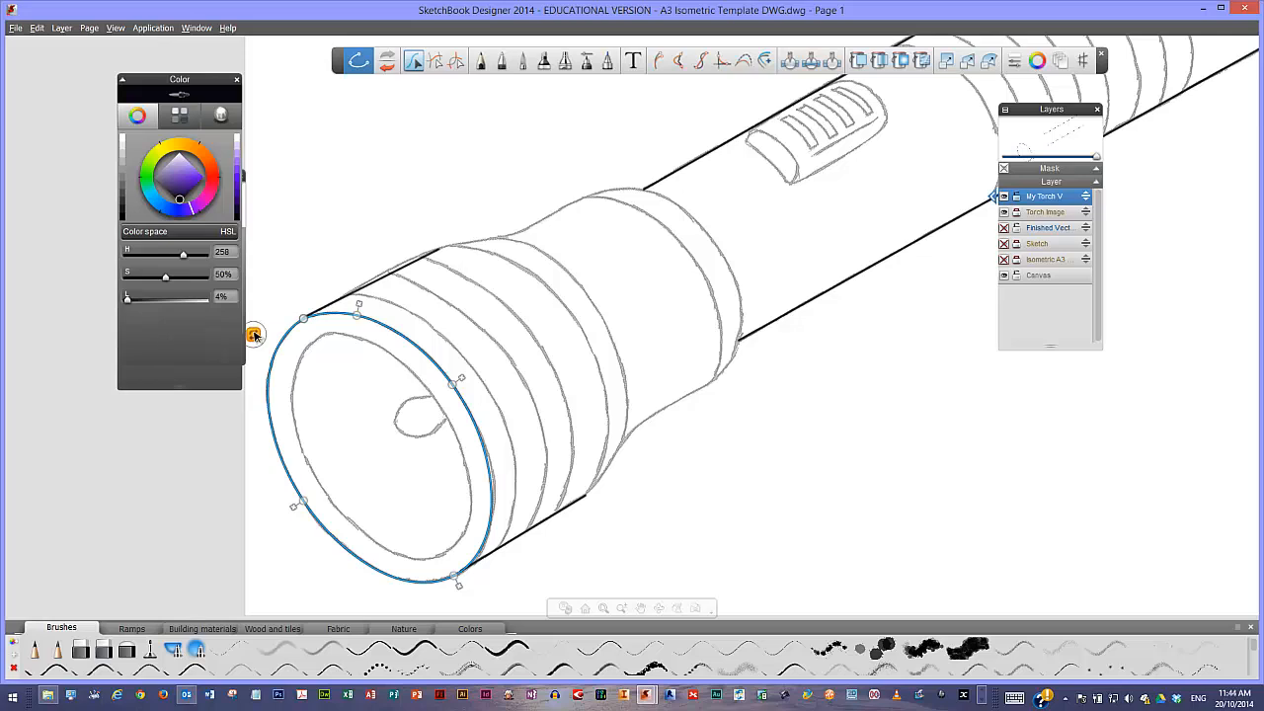
pyautogui.moveTo(260, 327); pyautogui.dragTo(292, 297)
pyautogui.moveTo(277, 314); pyautogui.dragTo(265, 329)
pyautogui.click(466, 154)
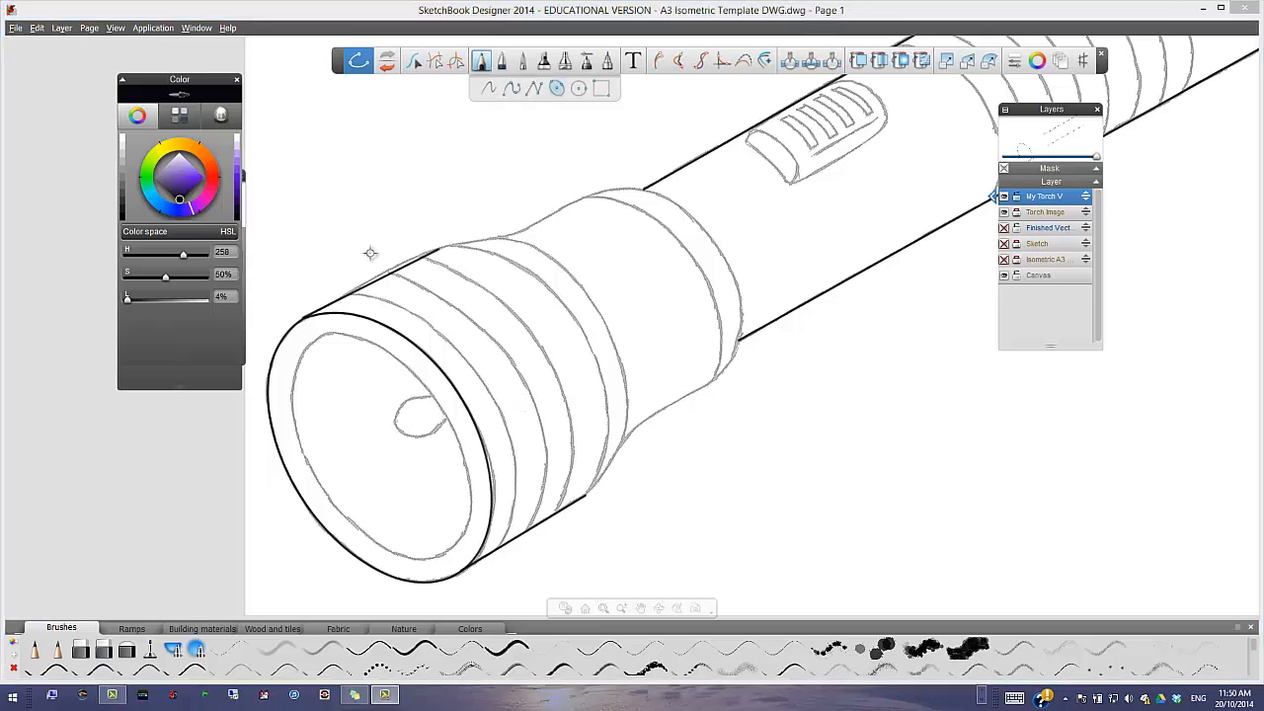
# Draw a second ellipse over the torch head's inner rim and reshape its points to match the sketched lens outline
pyautogui.click(556, 88)
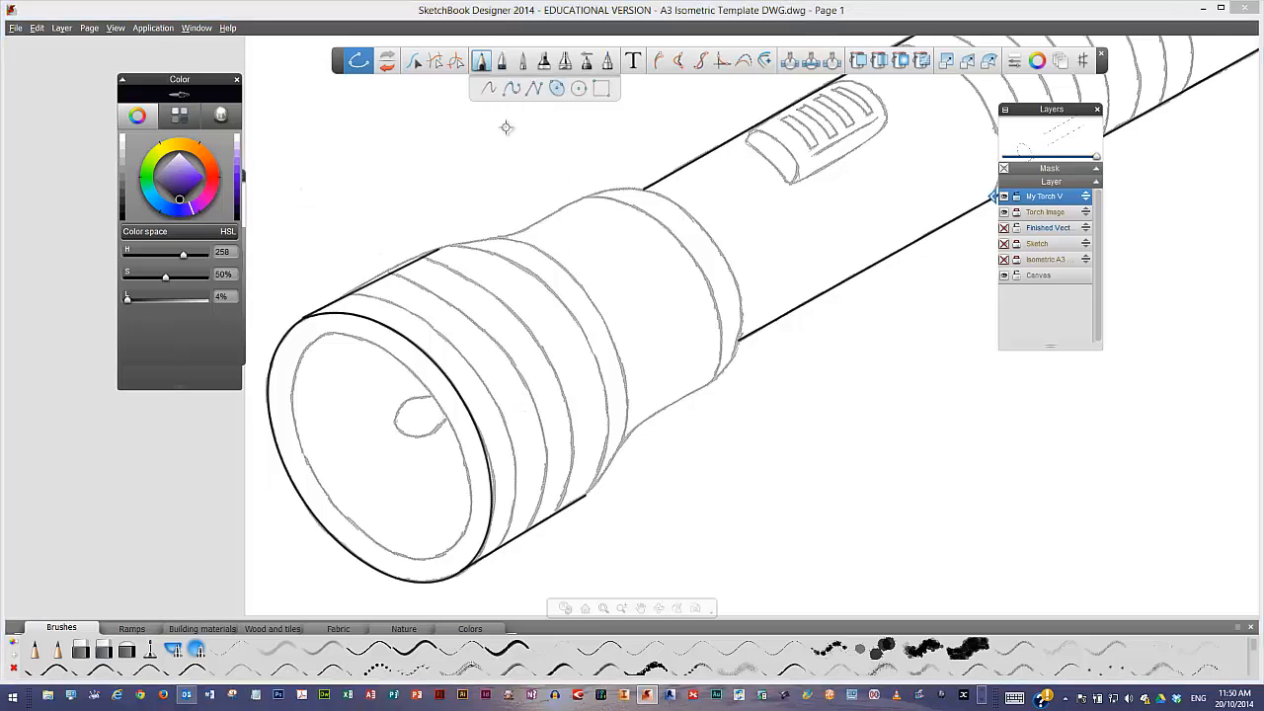
pyautogui.moveTo(377, 441)
pyautogui.mouseDown()
pyautogui.moveTo(385, 420)
pyautogui.moveTo(312, 336)
pyautogui.mouseUp()
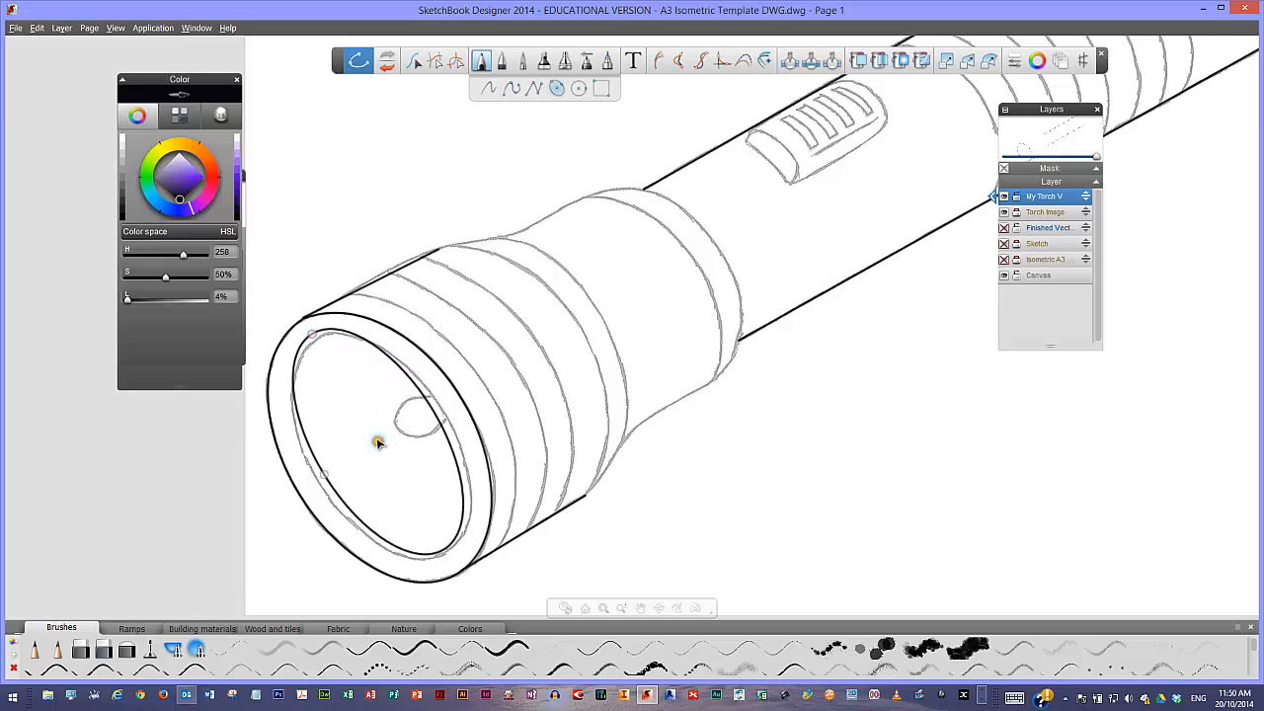
pyautogui.moveTo(378, 441); pyautogui.dragTo(383, 450)
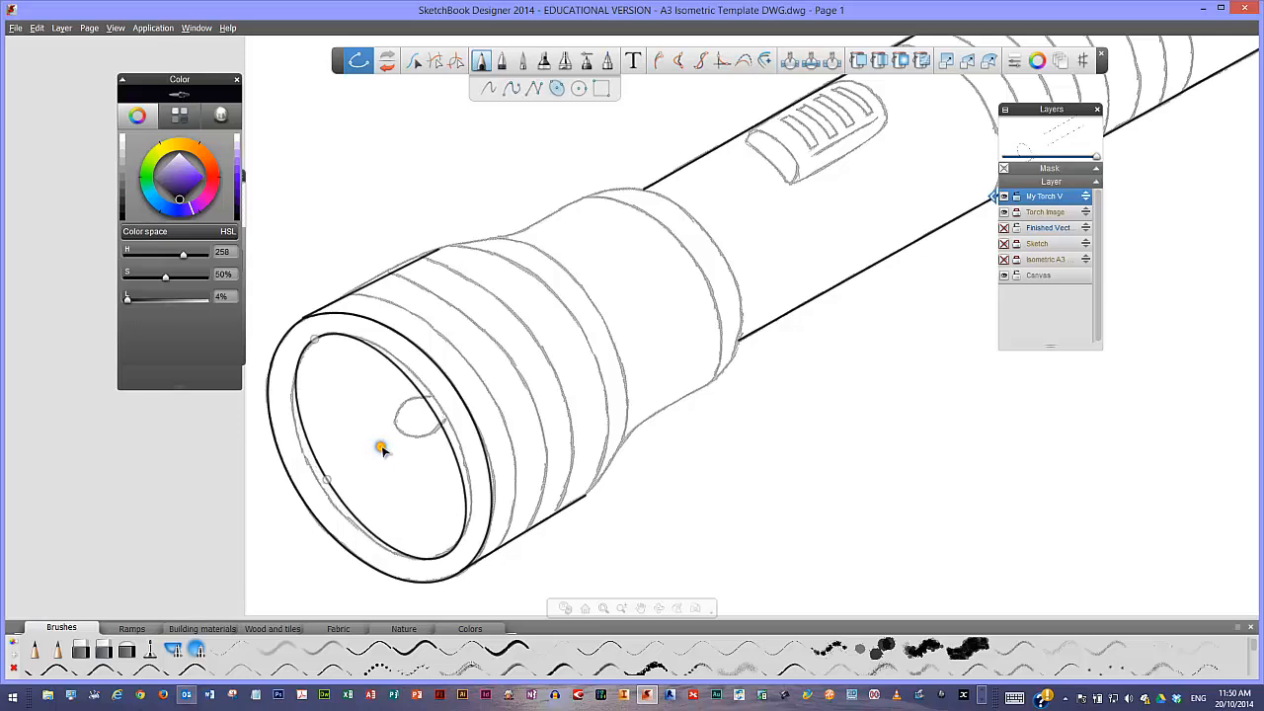
pyautogui.click(413, 61)
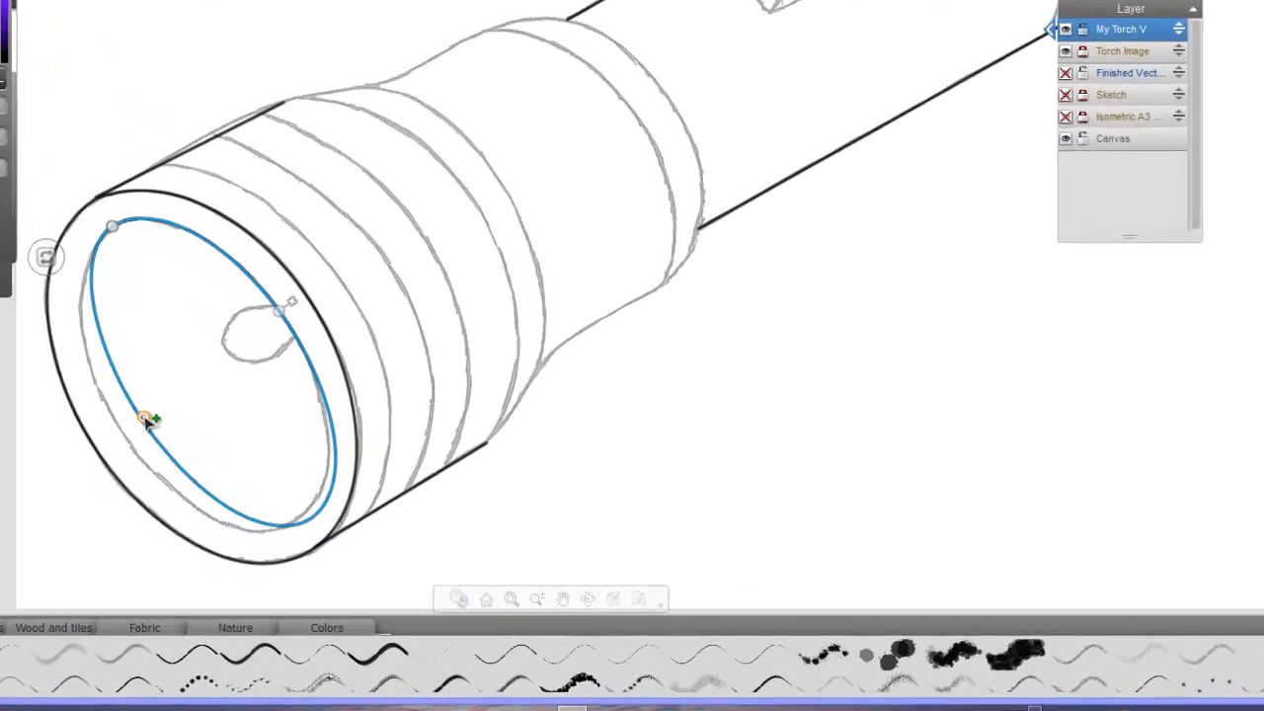
pyautogui.moveTo(145, 418); pyautogui.dragTo(125, 435)
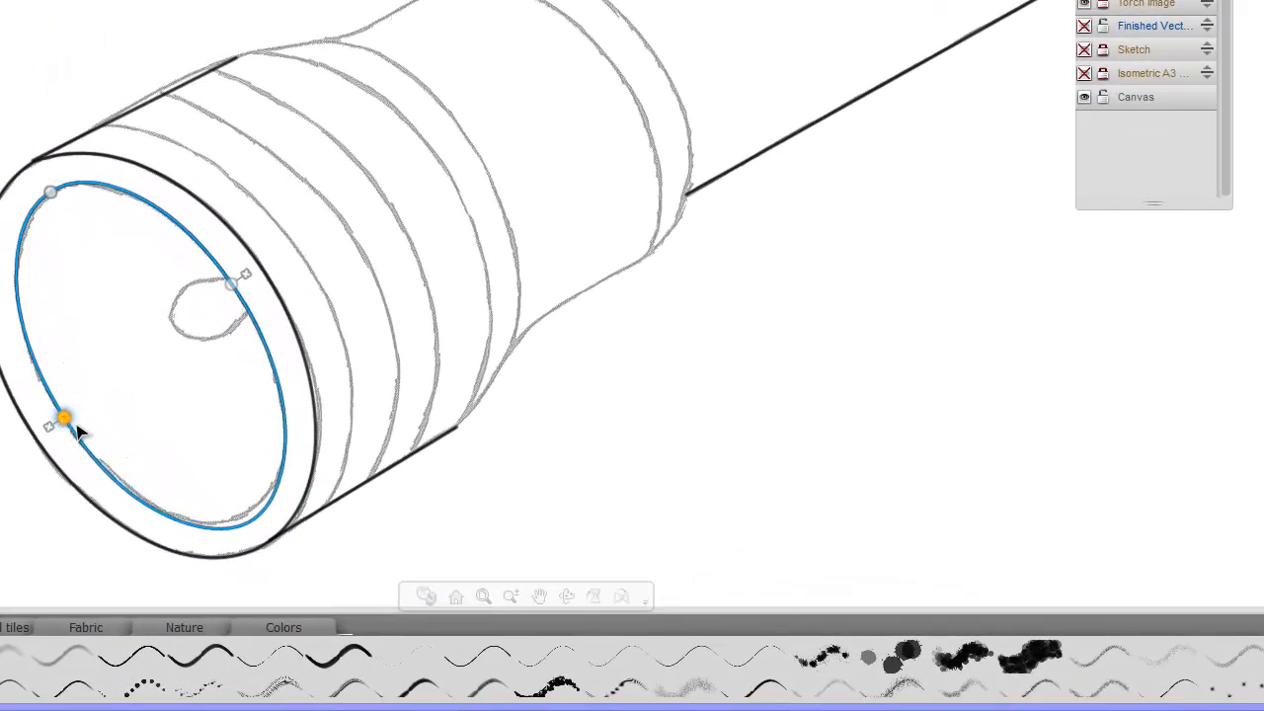
pyautogui.moveTo(244, 522); pyautogui.dragTo(243, 518)
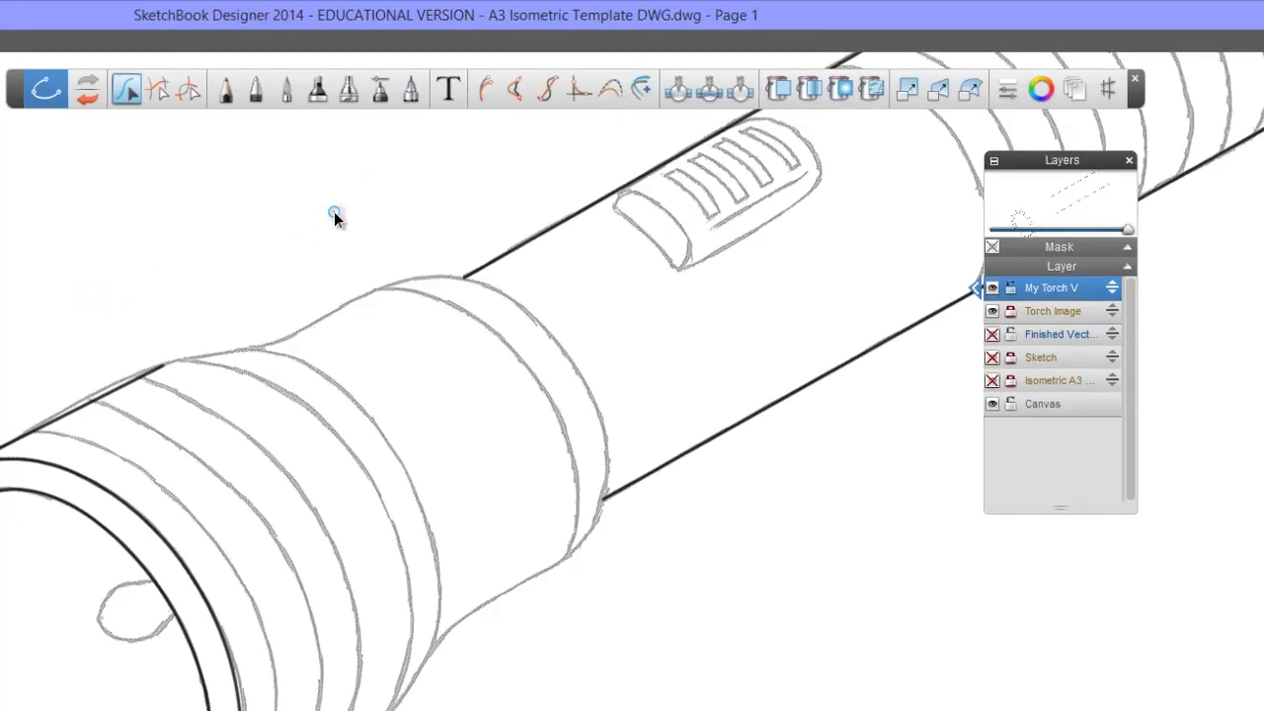
# Draw a freehand curve along the rear ridge lines of the torch head, extending beyond its upper and lower edge lines
pyautogui.click(207, 91)
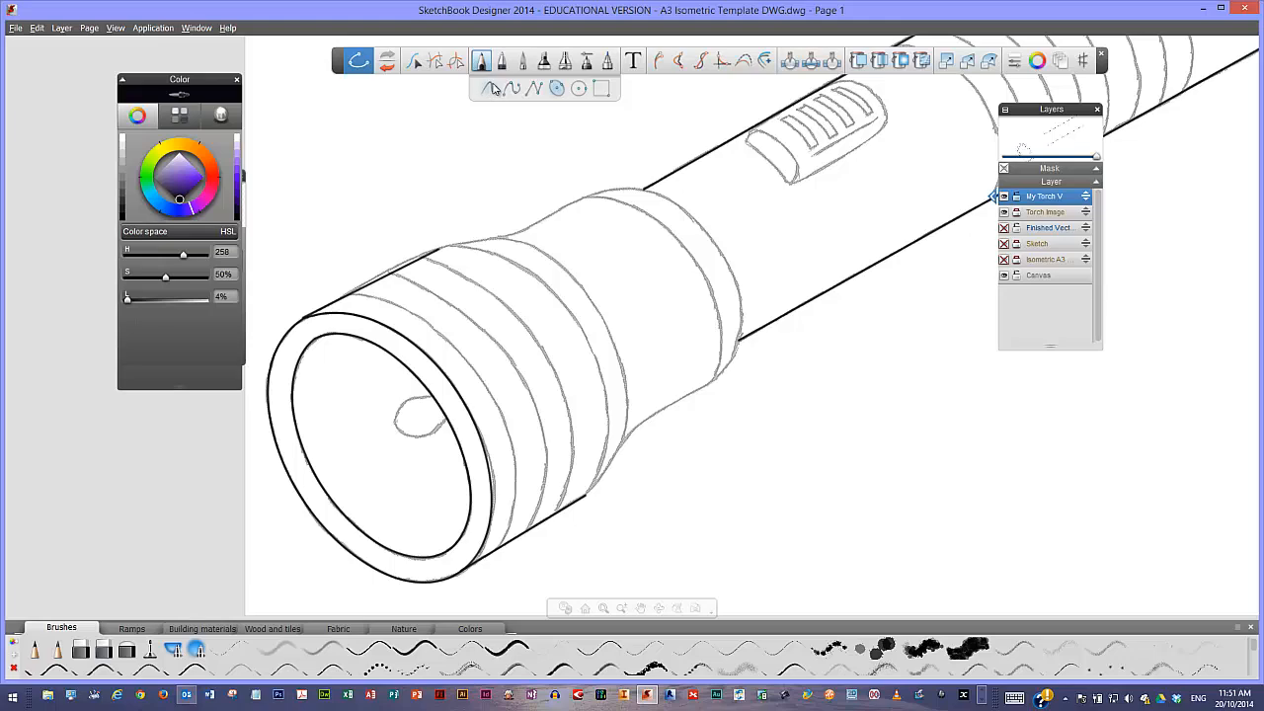
pyautogui.click(494, 89)
pyautogui.moveTo(403, 237)
pyautogui.mouseDown()
pyautogui.moveTo(470, 258)
pyautogui.moveTo(532, 323)
pyautogui.moveTo(581, 423)
pyautogui.mouseUp()
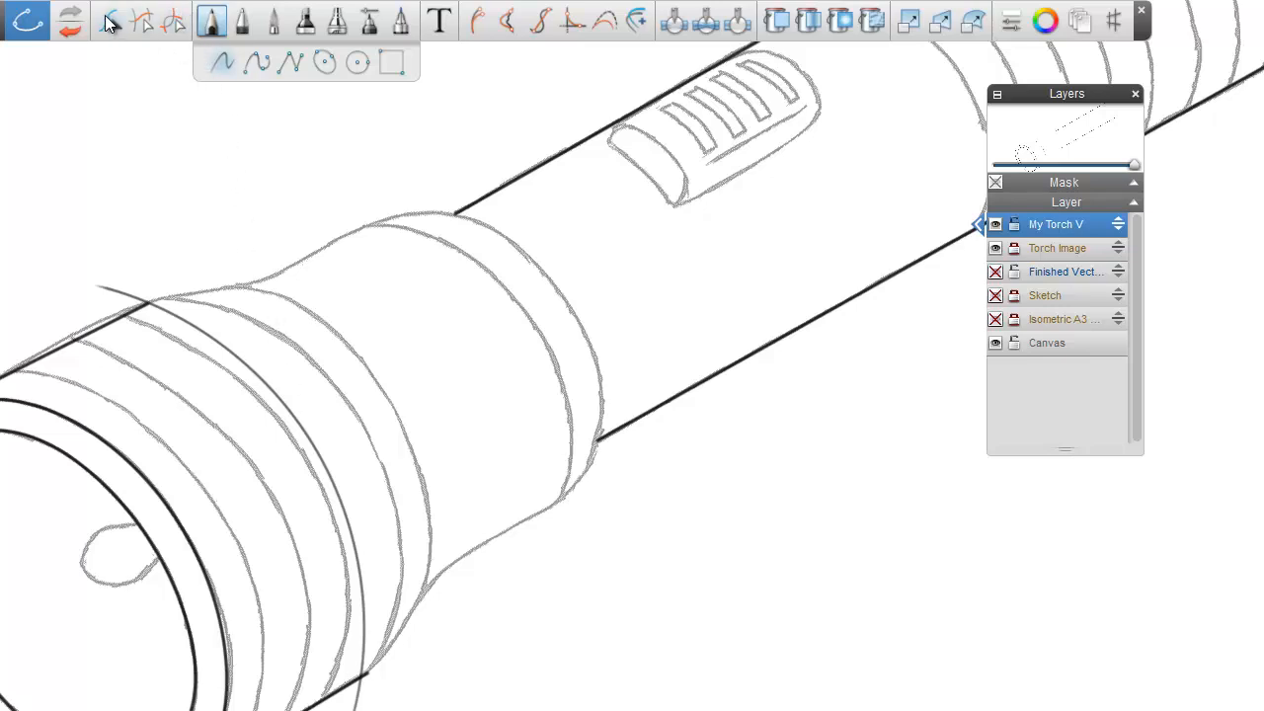
# Move both ends of the rear ridge curve onto the torch head's edge lines and pull its middle in towards the sketched ridge
pyautogui.click(111, 21)
pyautogui.moveTo(94, 285); pyautogui.dragTo(148, 303)
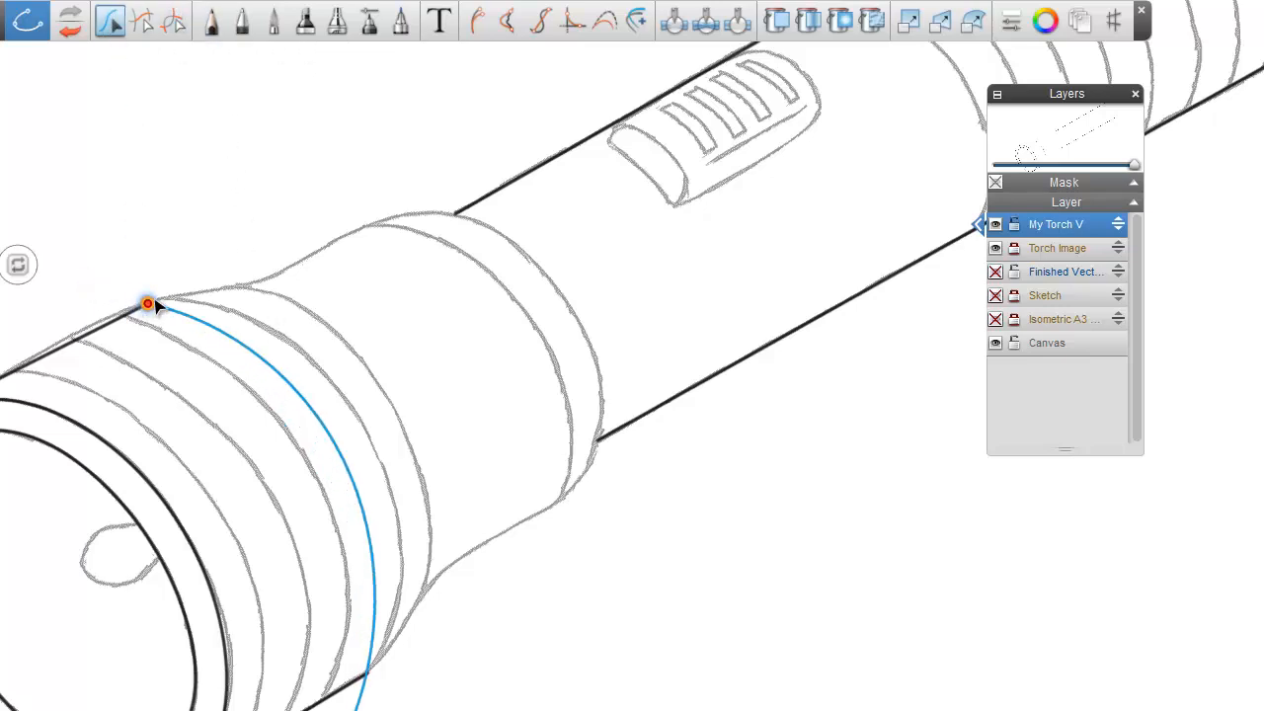
pyautogui.moveTo(352, 710); pyautogui.dragTo(369, 673)
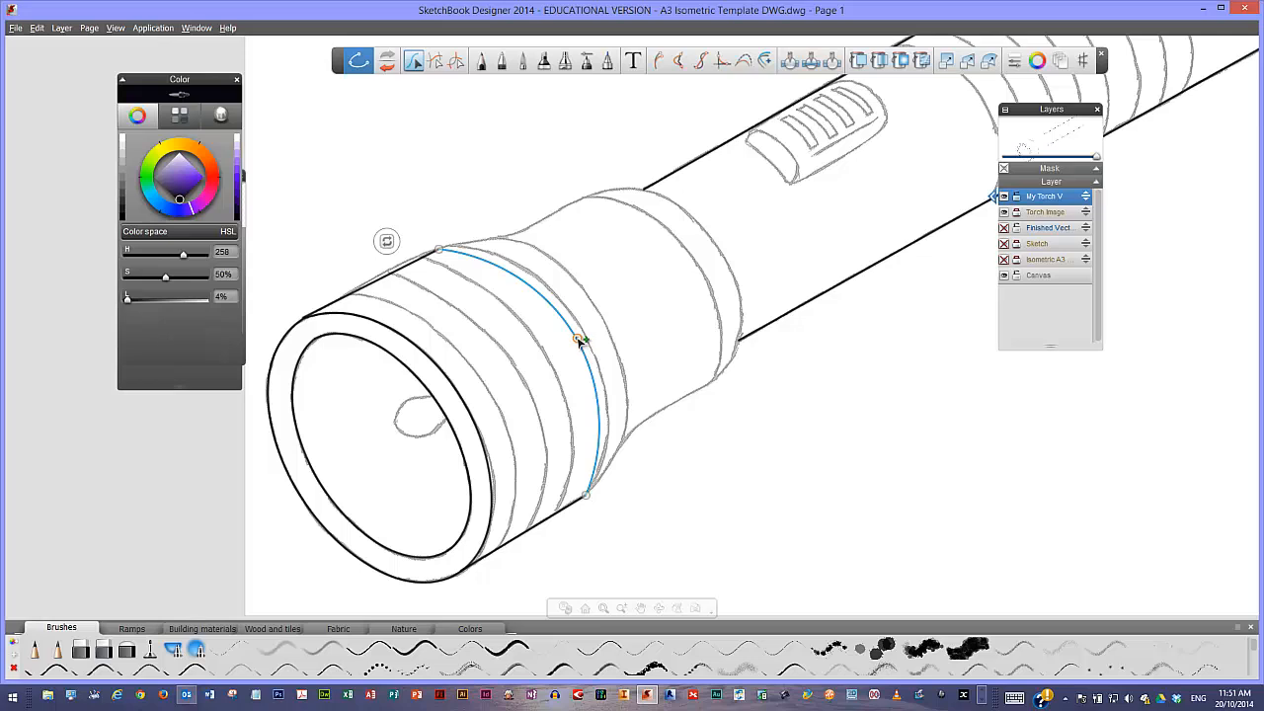
pyautogui.moveTo(579, 341)
pyautogui.mouseDown()
pyautogui.moveTo(581, 326)
pyautogui.moveTo(572, 339)
pyautogui.mouseUp()
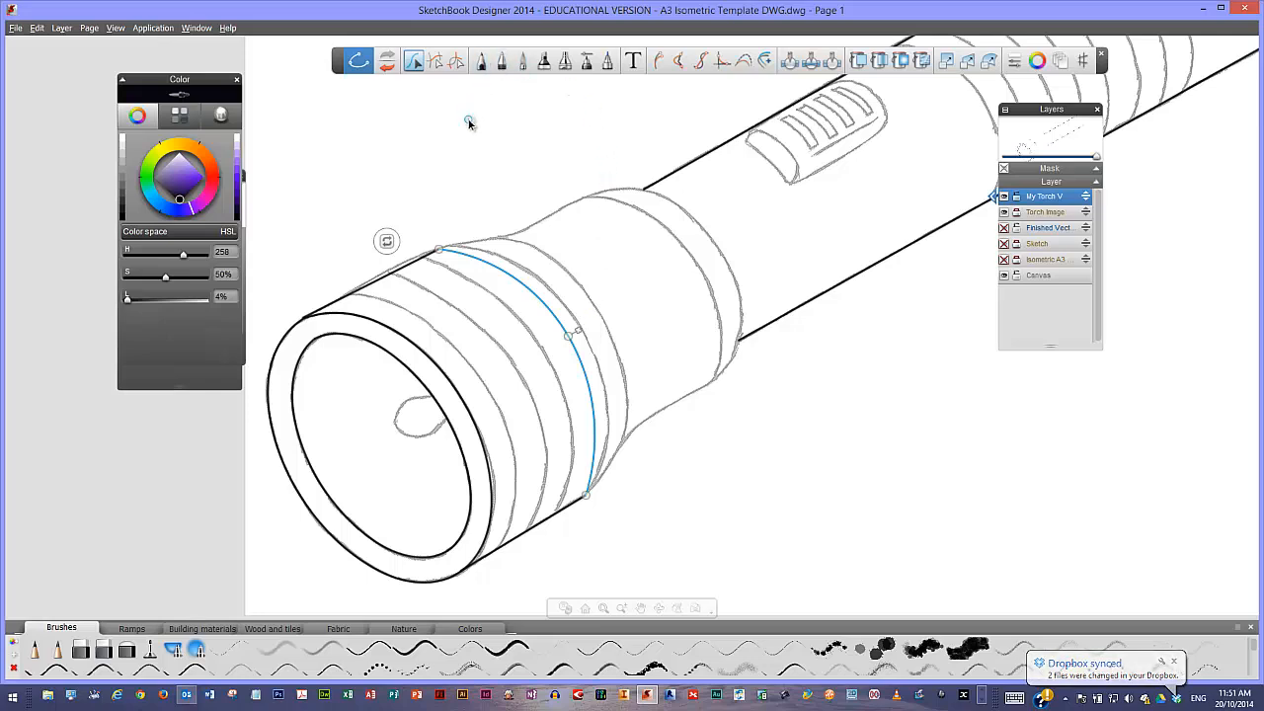
# Draw a multi-point curve along the sketched ridge just in front of the rear ridge curve, ending on both head edge lines
pyautogui.click(482, 62)
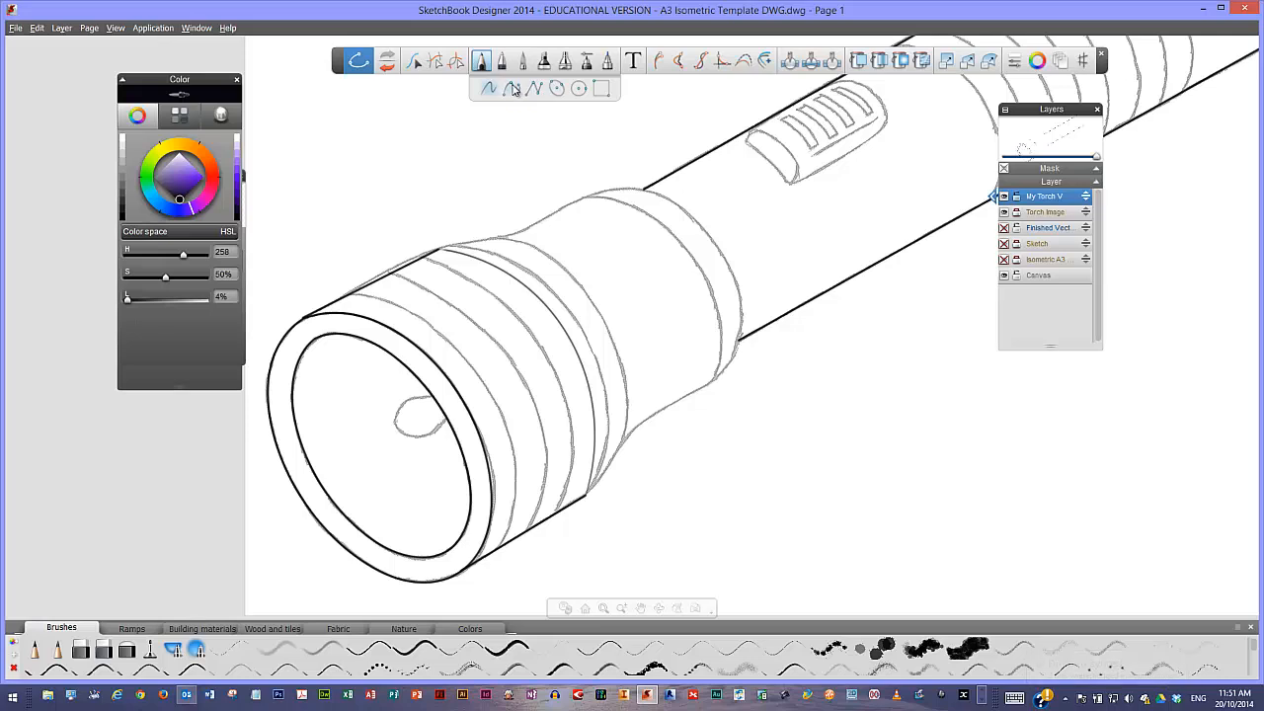
pyautogui.click(513, 89)
pyautogui.click(426, 255)
pyautogui.click(422, 259)
pyautogui.click(523, 327)
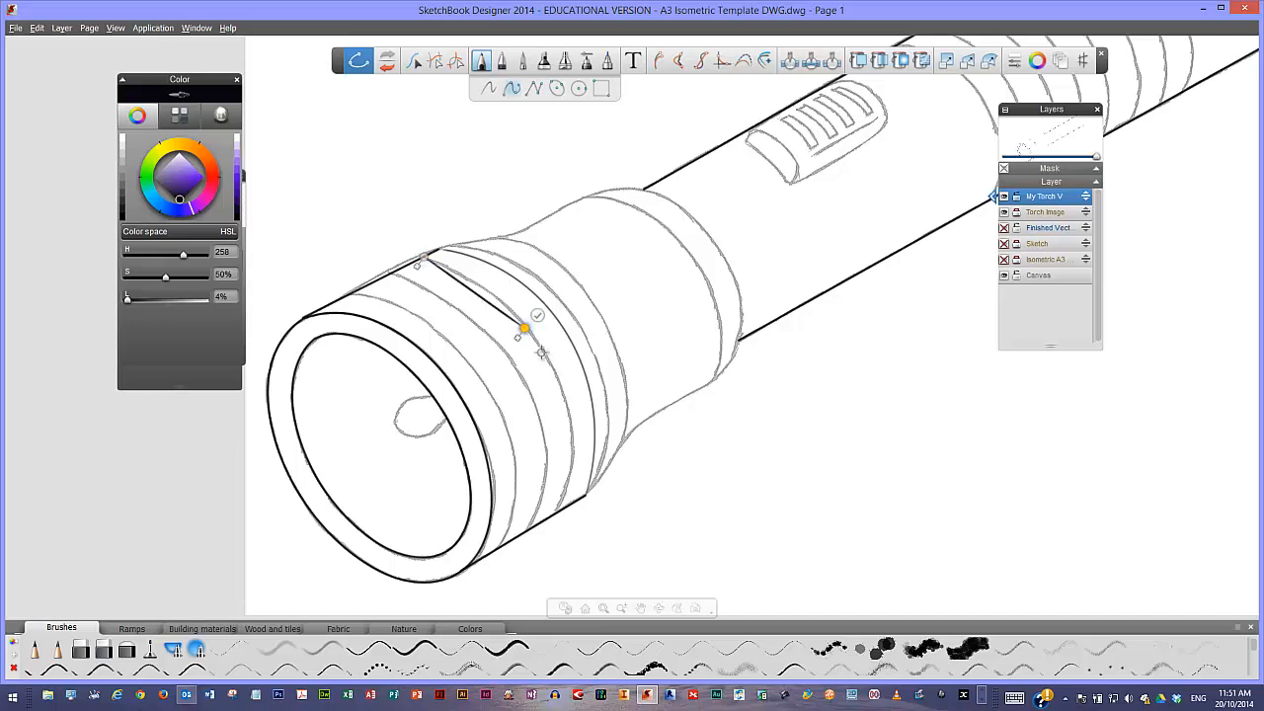
pyautogui.click(563, 399)
pyautogui.click(570, 465)
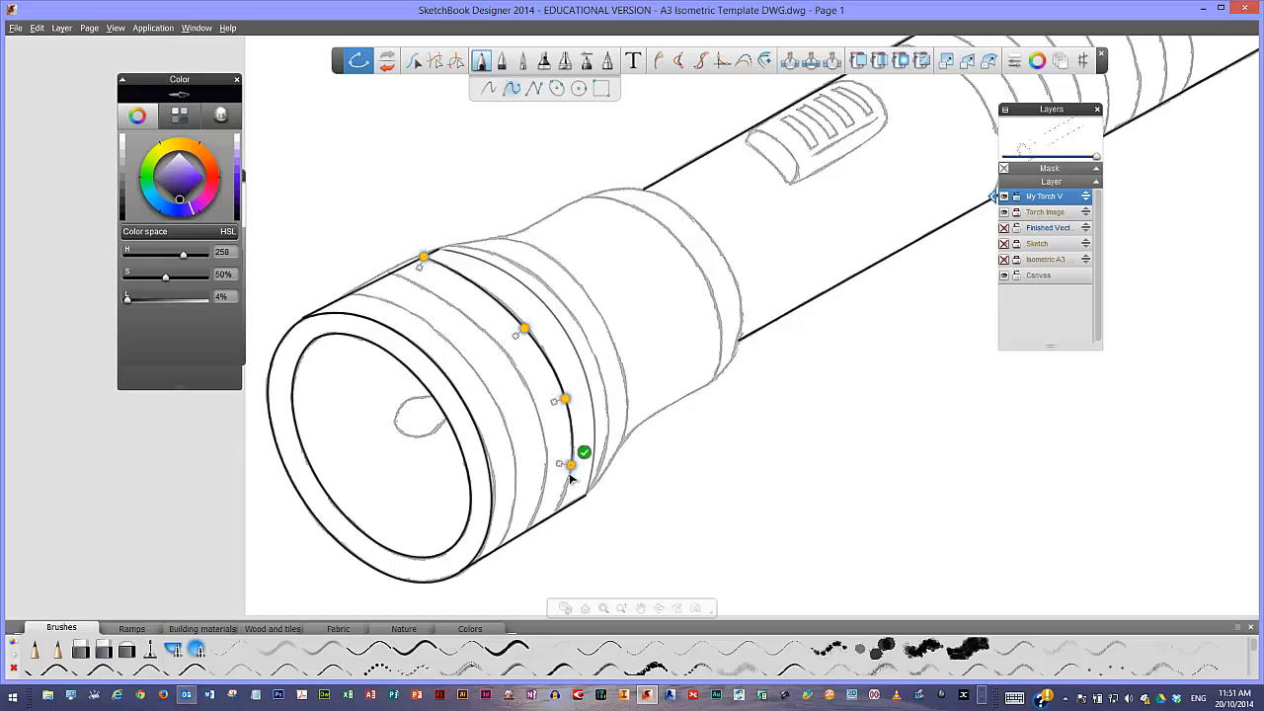
pyautogui.click(555, 513)
pyautogui.click(573, 501)
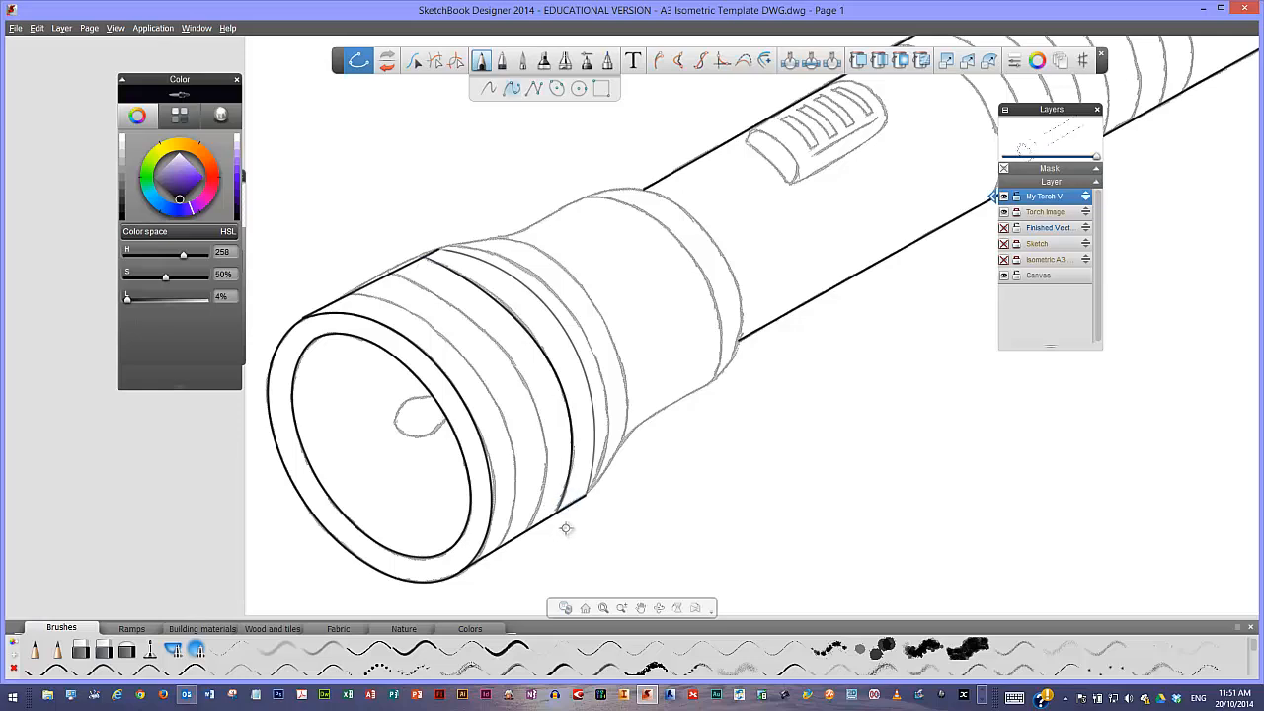
# Select the multi-point ridge curve in front of the rear ridge curve and delete it
pyautogui.click(546, 339)
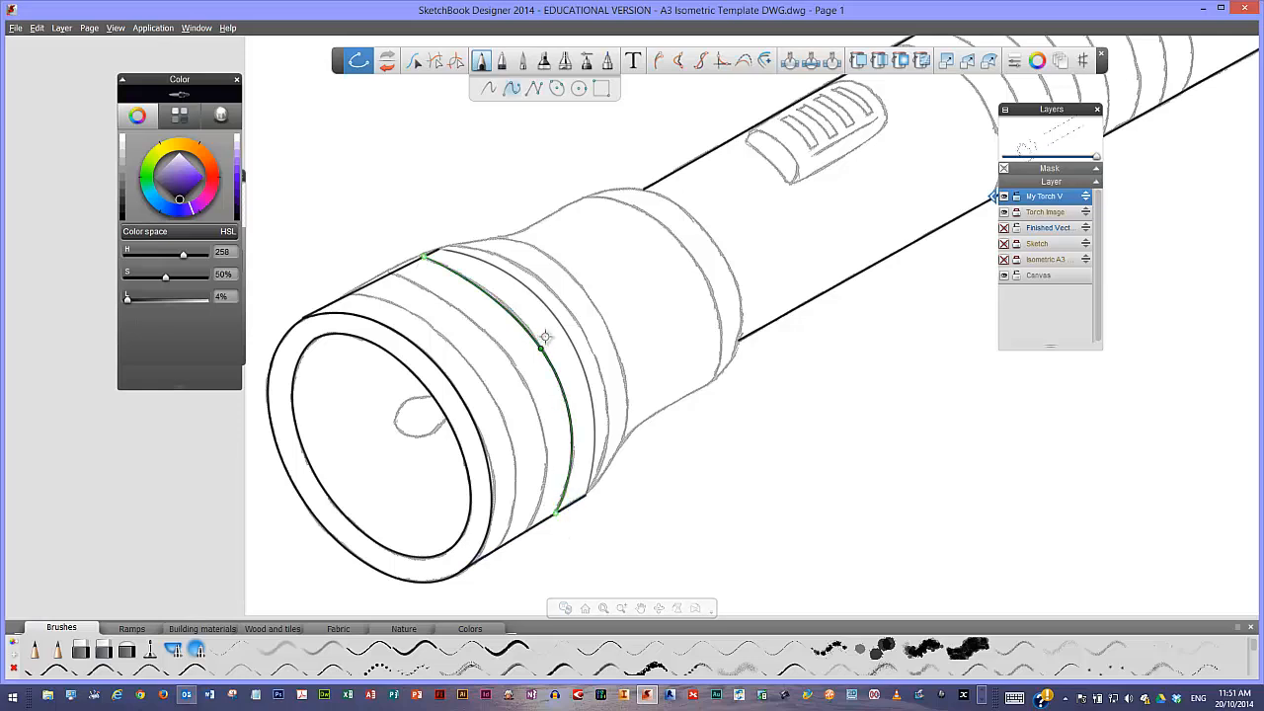
pyautogui.click(490, 89)
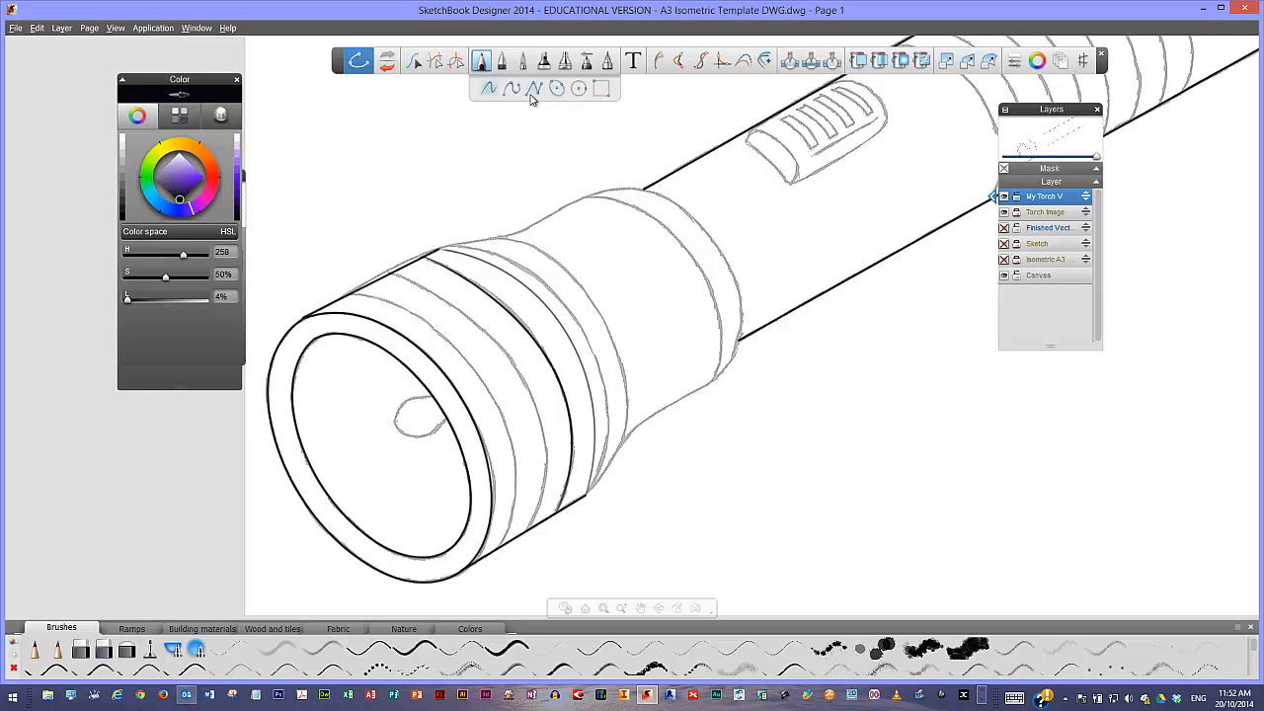
pyautogui.click(419, 63)
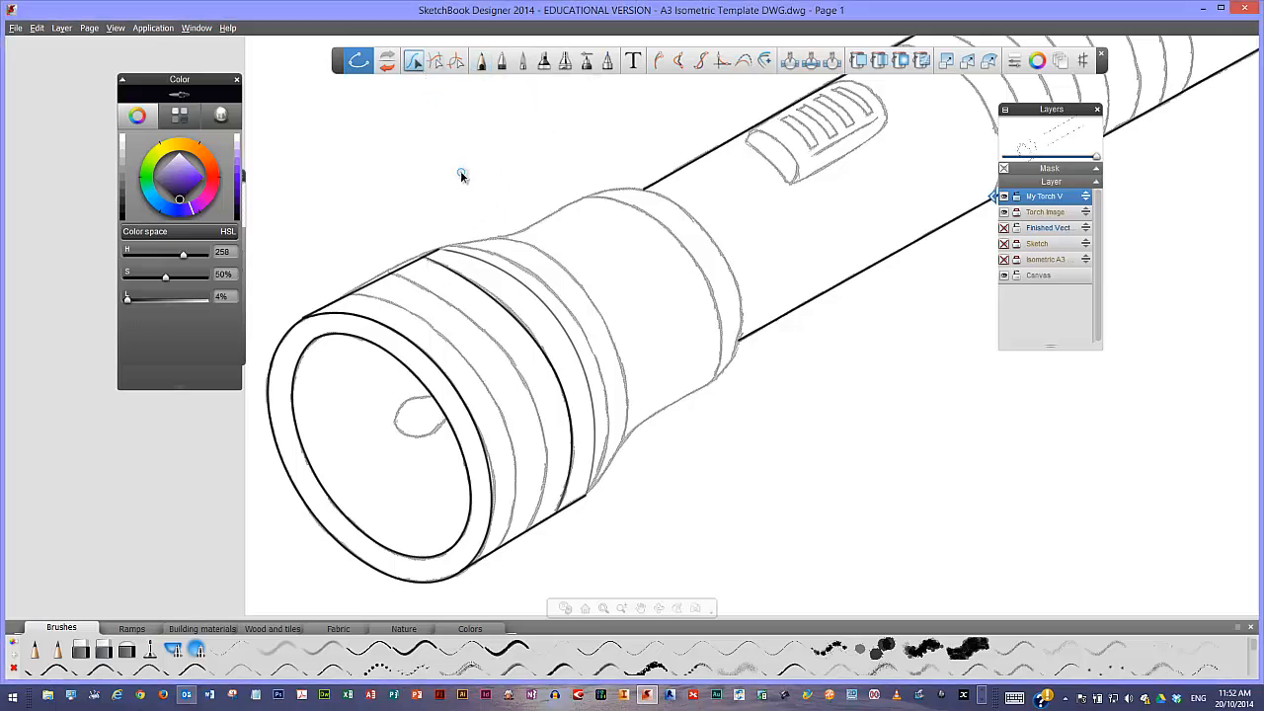
pyautogui.click(499, 317)
pyautogui.moveTo(506, 312); pyautogui.dragTo(517, 280)
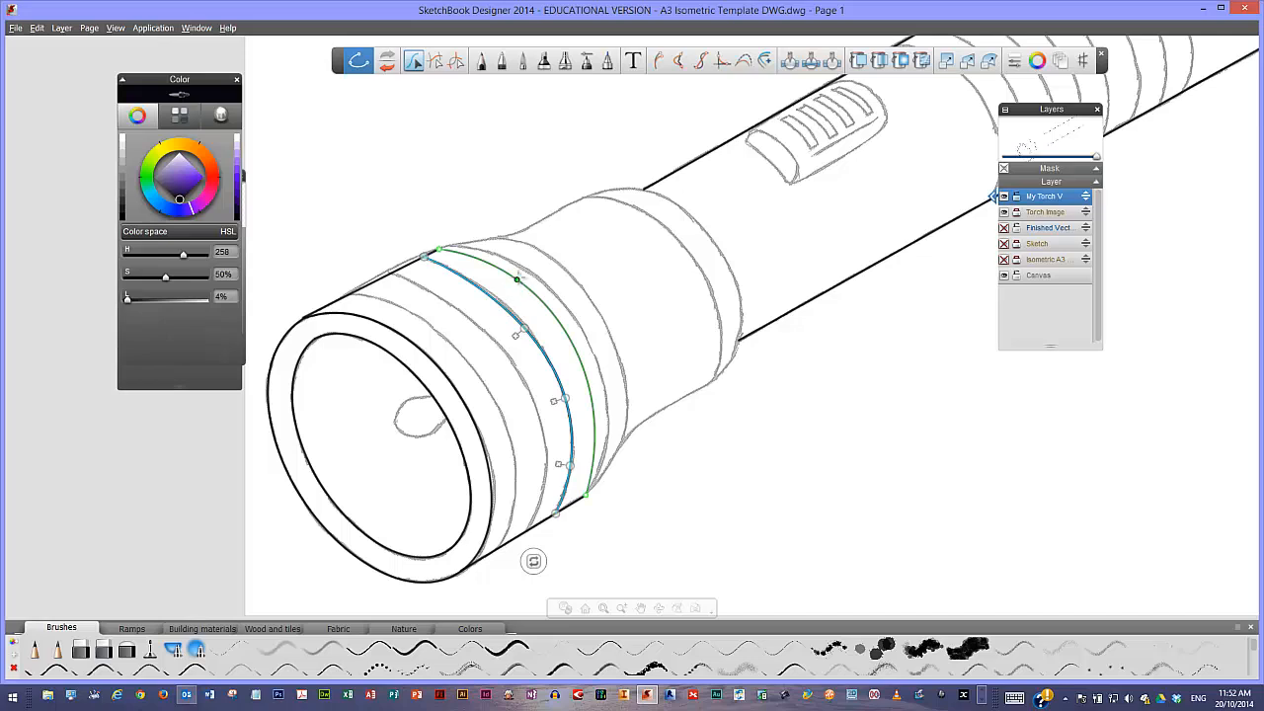
pyautogui.press('Delete')
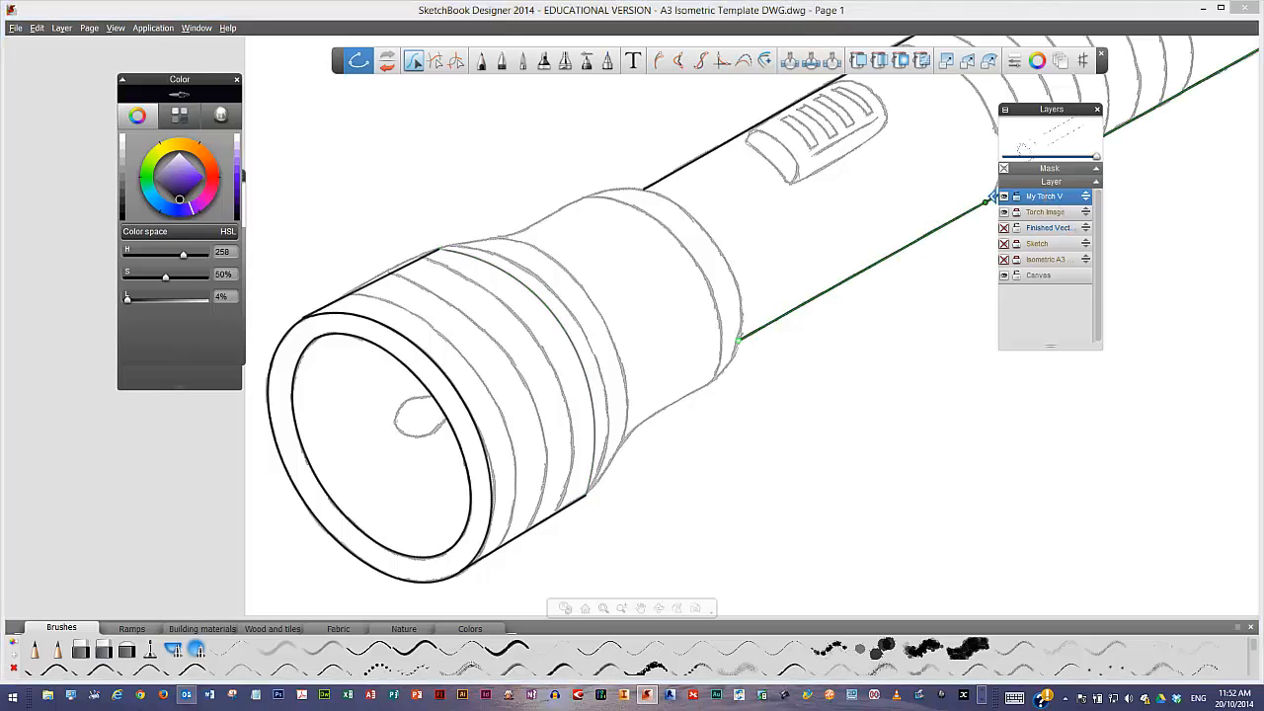
# Create two new vector layers above My Torch V and rename the lower one Bulb
pyautogui.click(1044, 195)
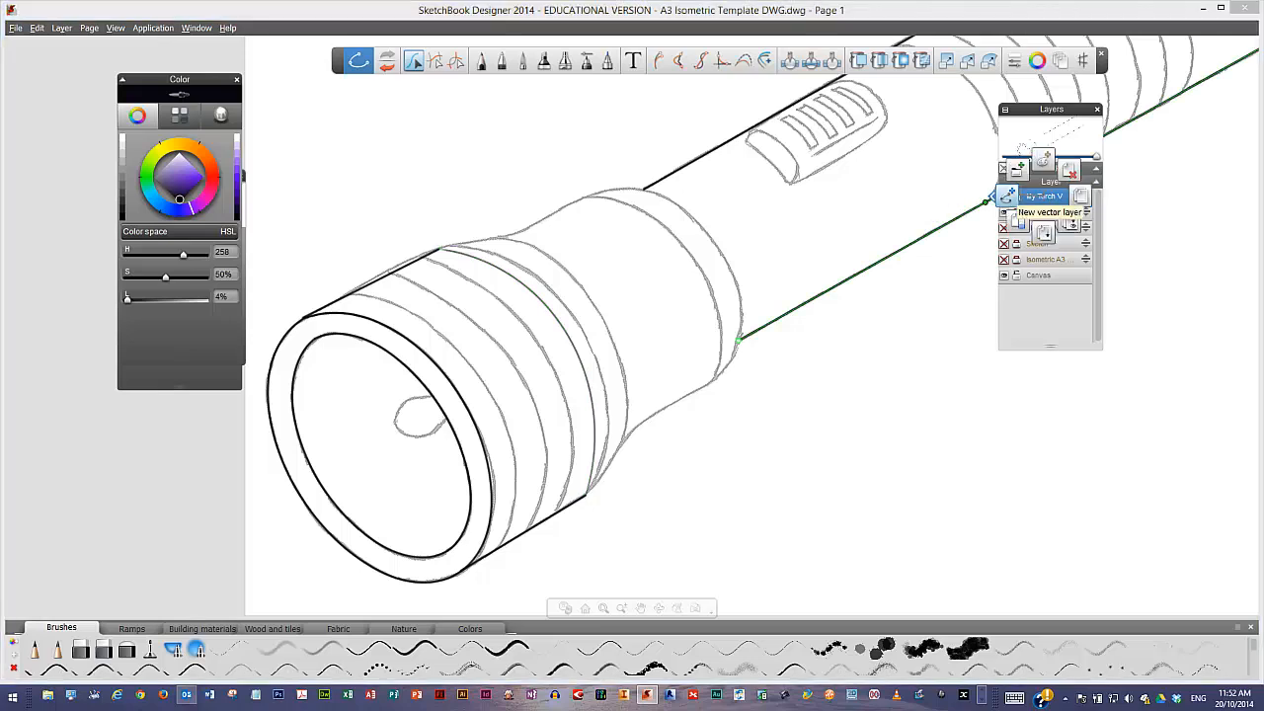
pyautogui.click(1007, 194)
pyautogui.click(1001, 196)
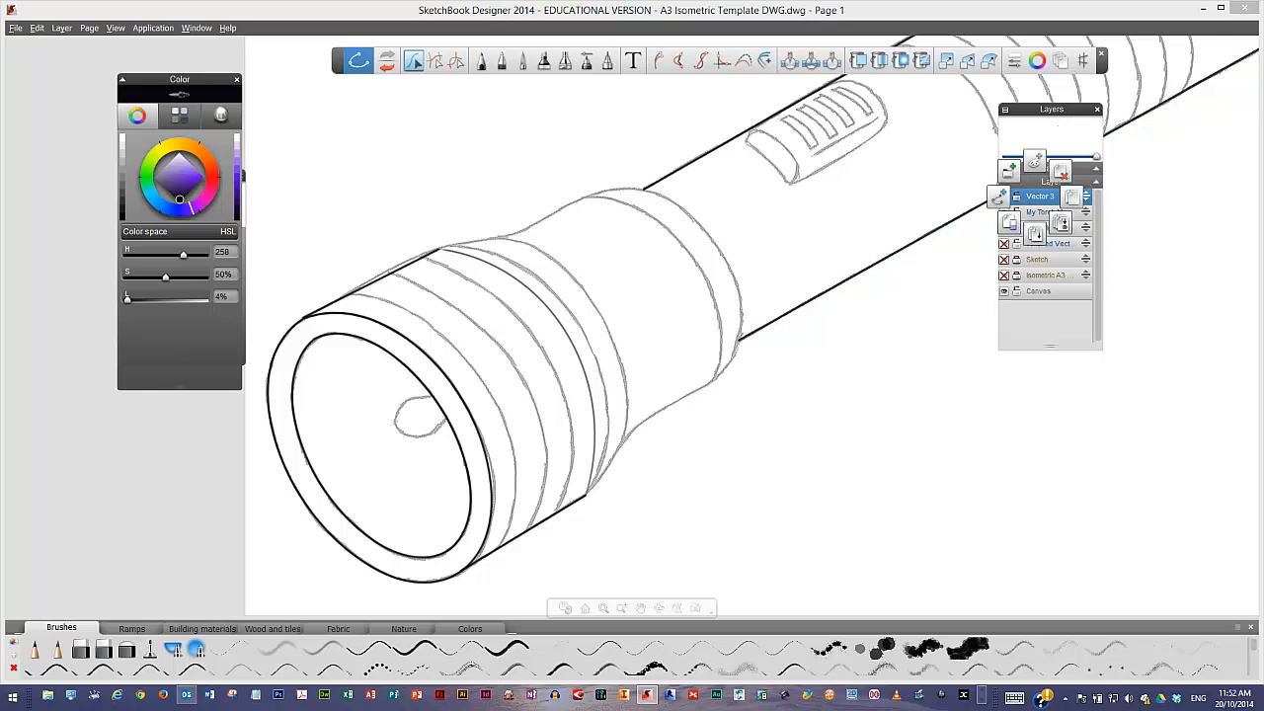
pyautogui.click(1003, 197)
pyautogui.click(1040, 211)
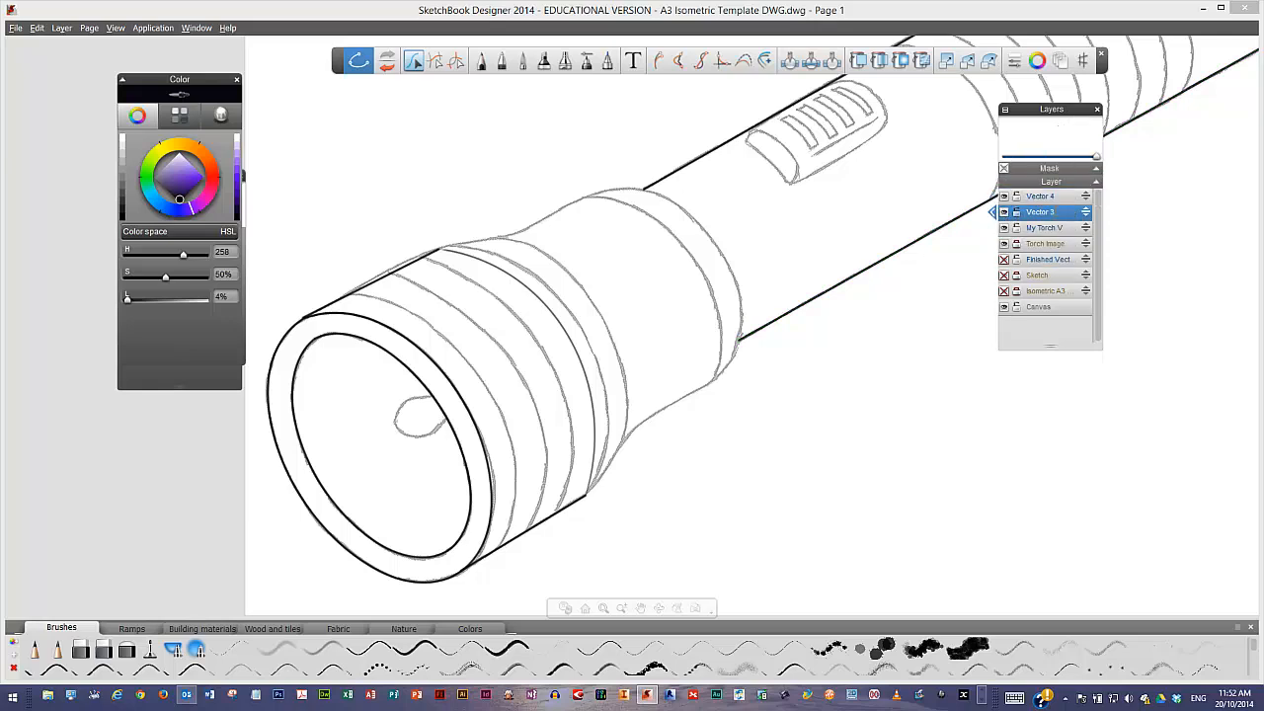
pyautogui.click(1057, 211)
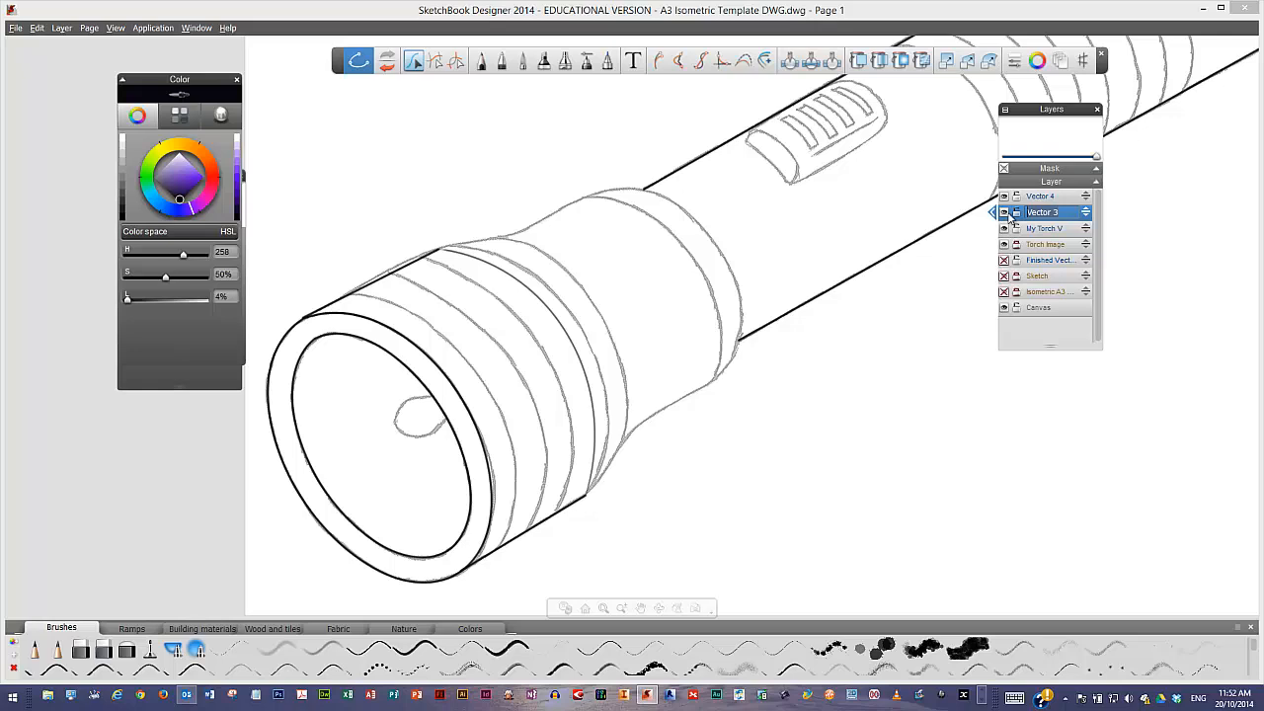
pyautogui.write('Bulb')
# Rename the upper new vector layer Switch, and lock the Switch and Bulb layers
pyautogui.click(1037, 198)
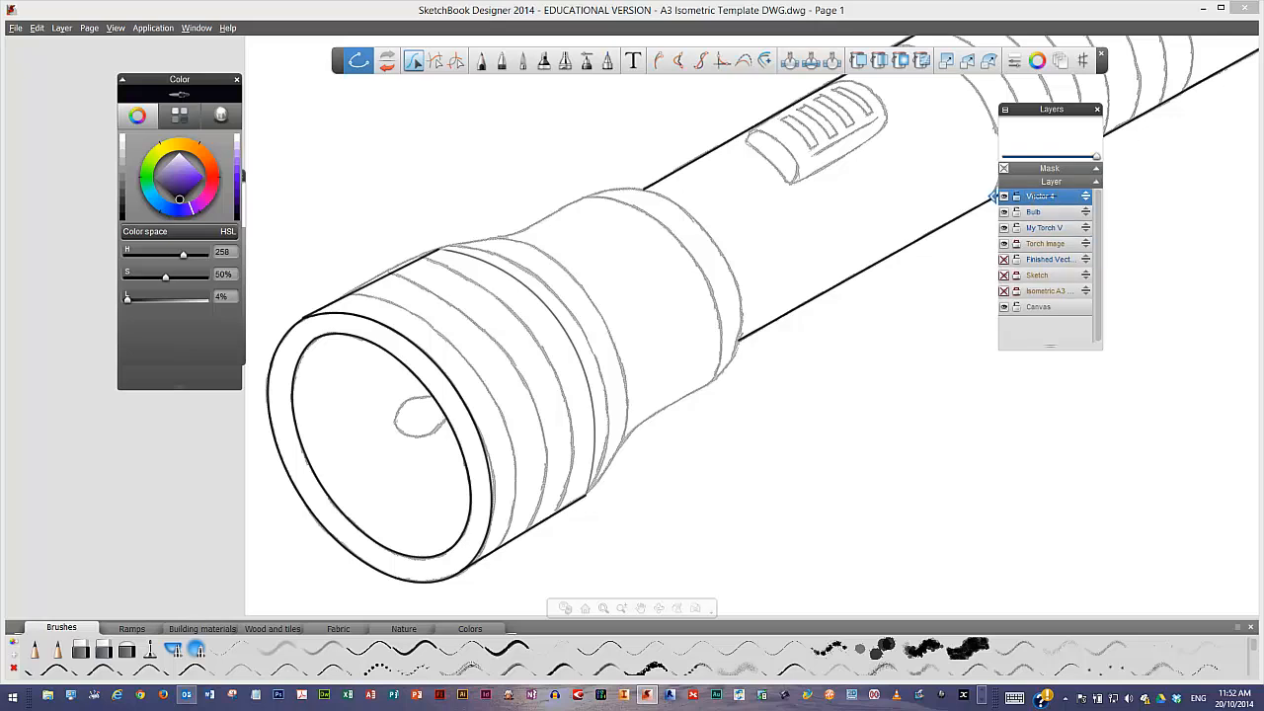
pyautogui.moveTo(1054, 197); pyautogui.dragTo(1039, 197)
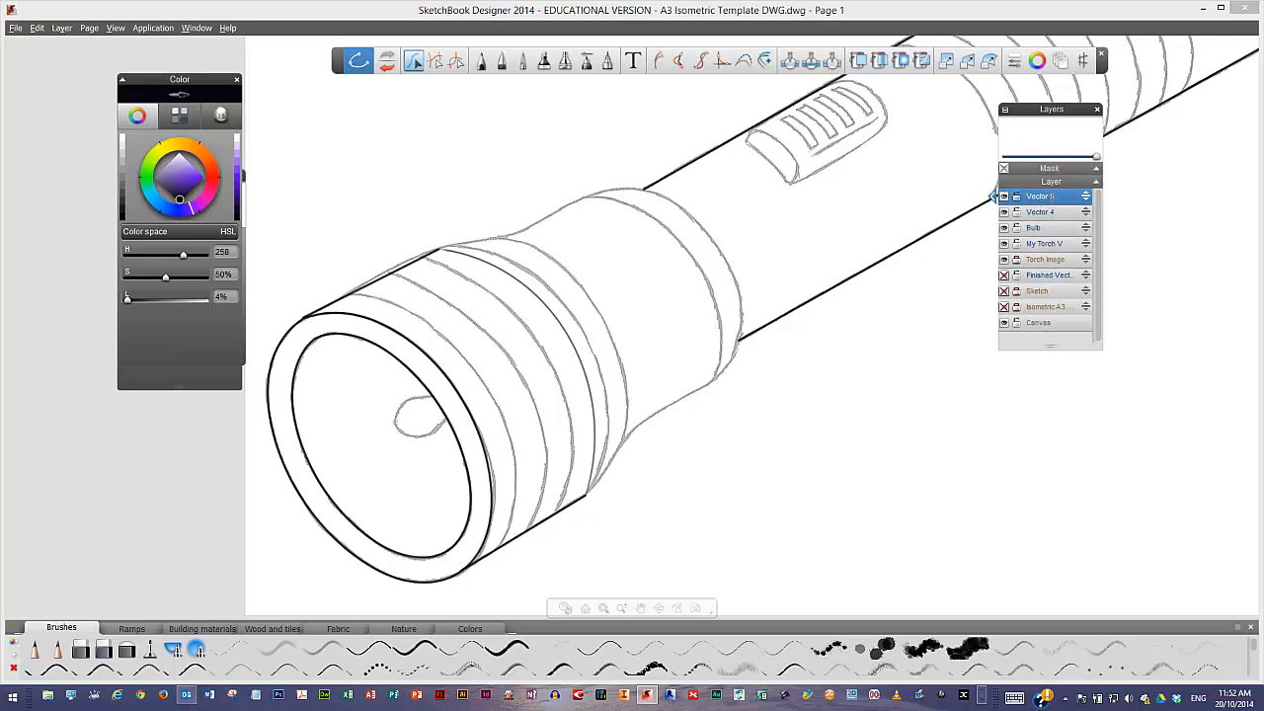
pyautogui.moveTo(1041, 197); pyautogui.dragTo(1076, 168)
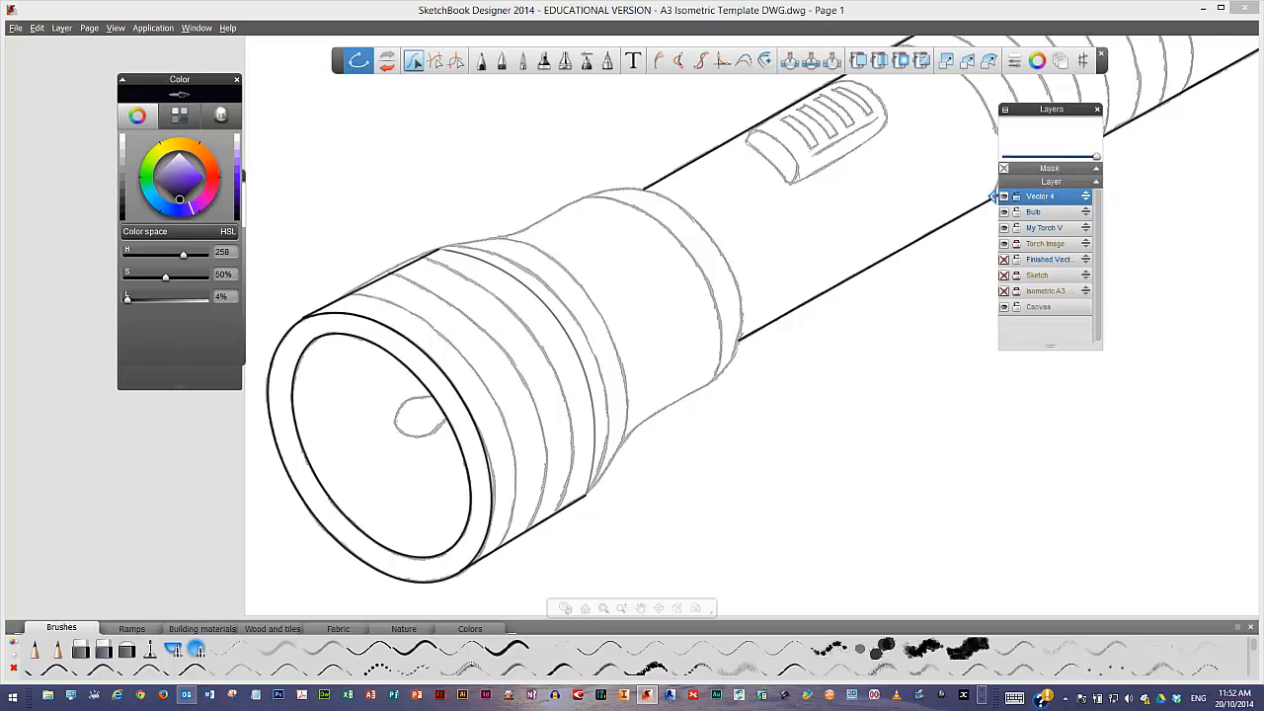
pyautogui.doubleClick(1040, 197)
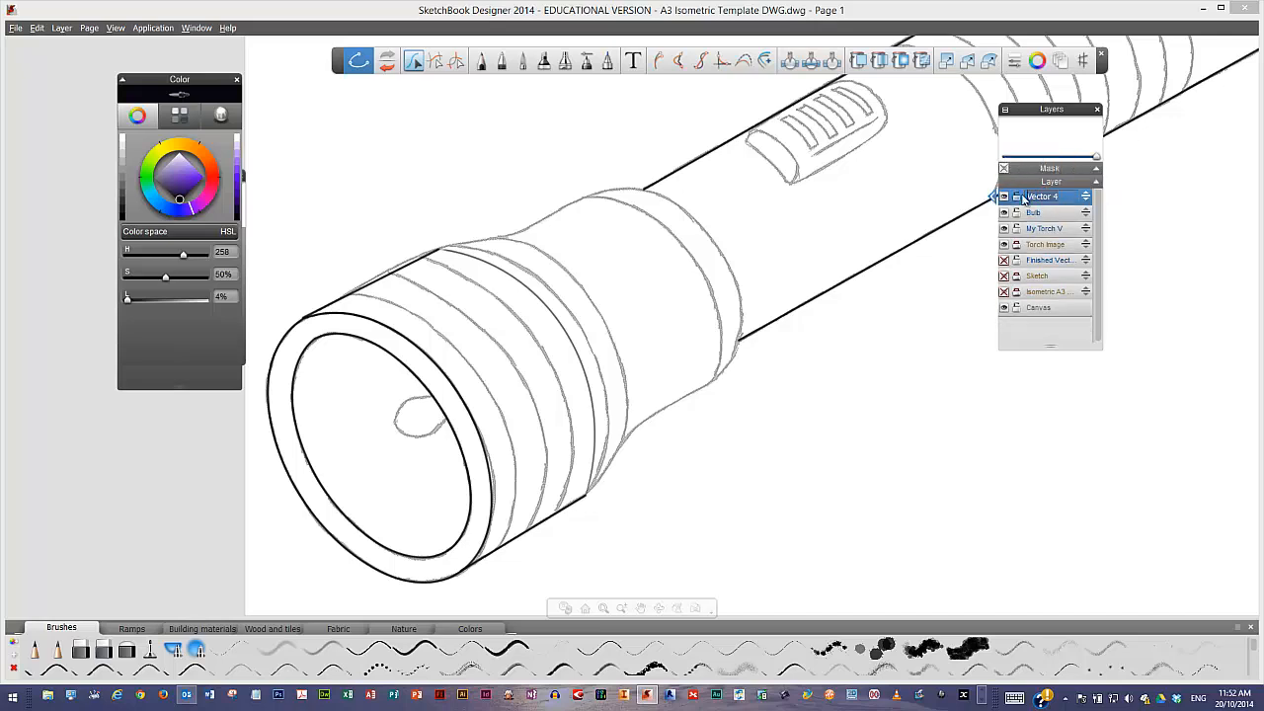
pyautogui.write('Switch')
pyautogui.press('Return')
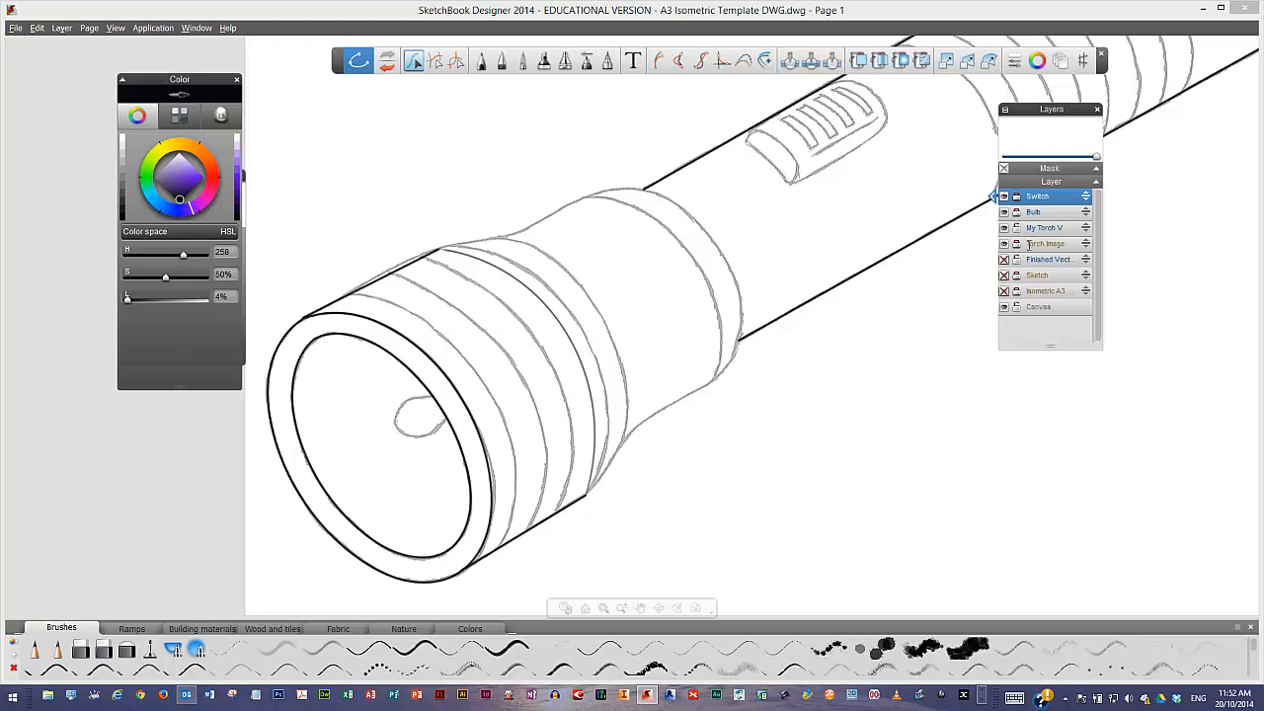
# Make My Torch V the active layer again
pyautogui.click(1037, 228)
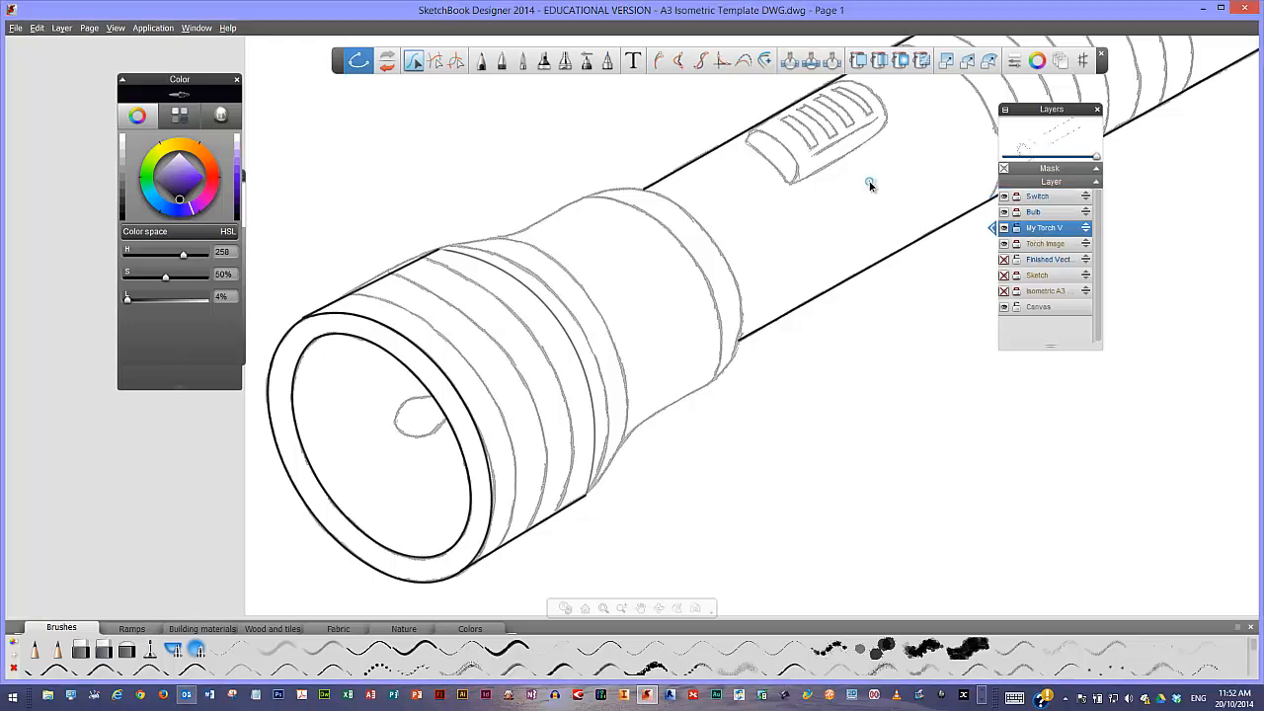
pyautogui.click(879, 296)
pyautogui.scroll(-3, 879, 296)
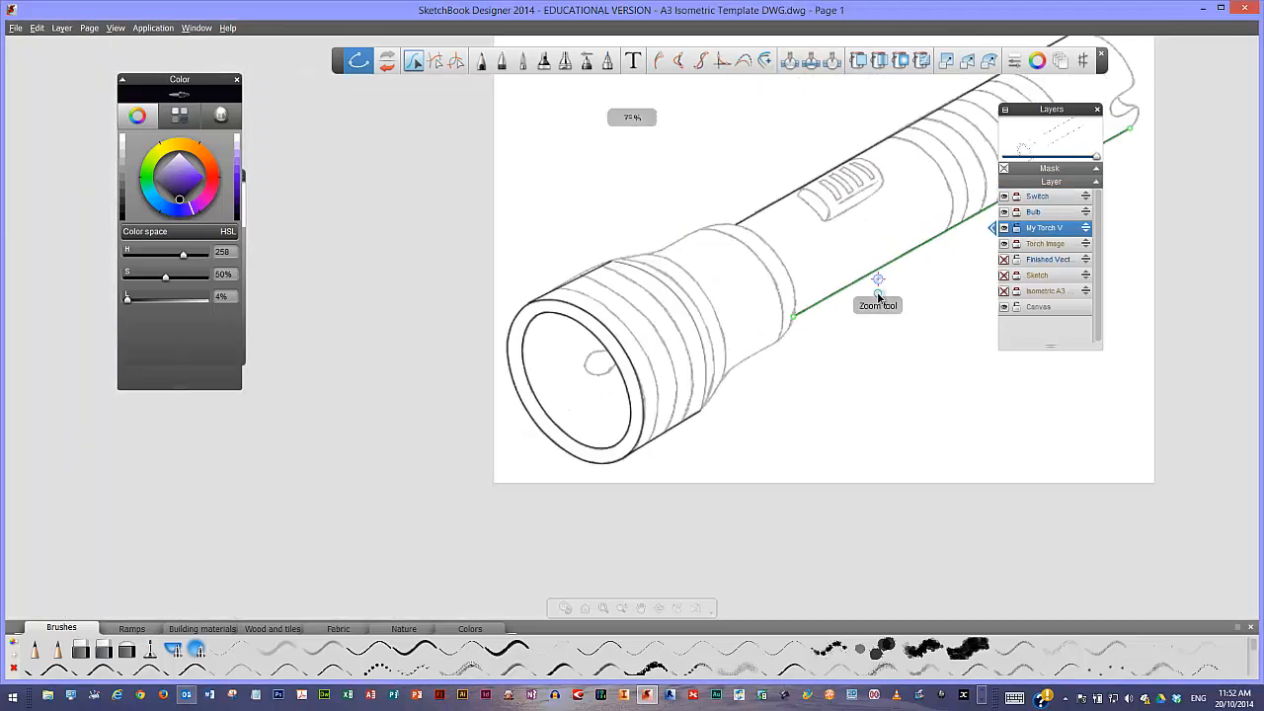
pyautogui.moveTo(760, 332)
pyautogui.mouseDown()
pyautogui.moveTo(579, 401)
pyautogui.moveTo(595, 395)
pyautogui.mouseUp()
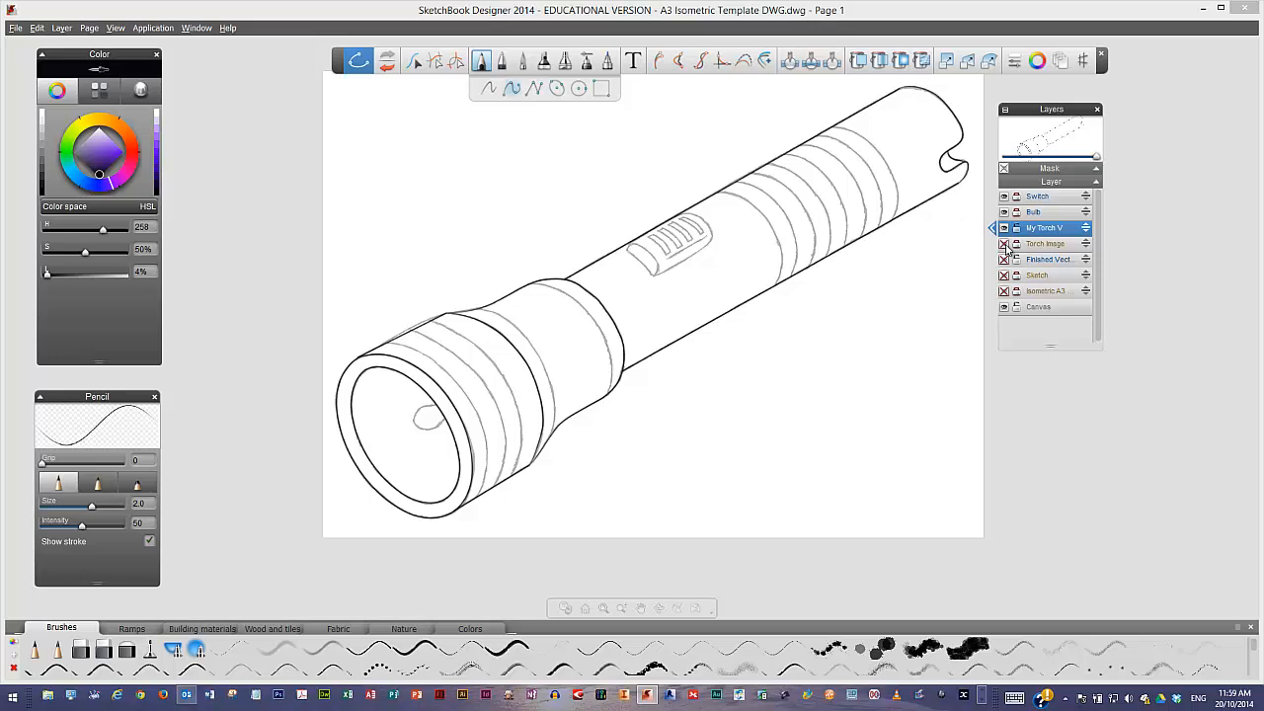
# Toggle the visibility of the Torch Image layer to check the traced outline on its own, leaving the sketch shown
pyautogui.click(1004, 244)
pyautogui.click(1005, 244)
pyautogui.click(1005, 244)
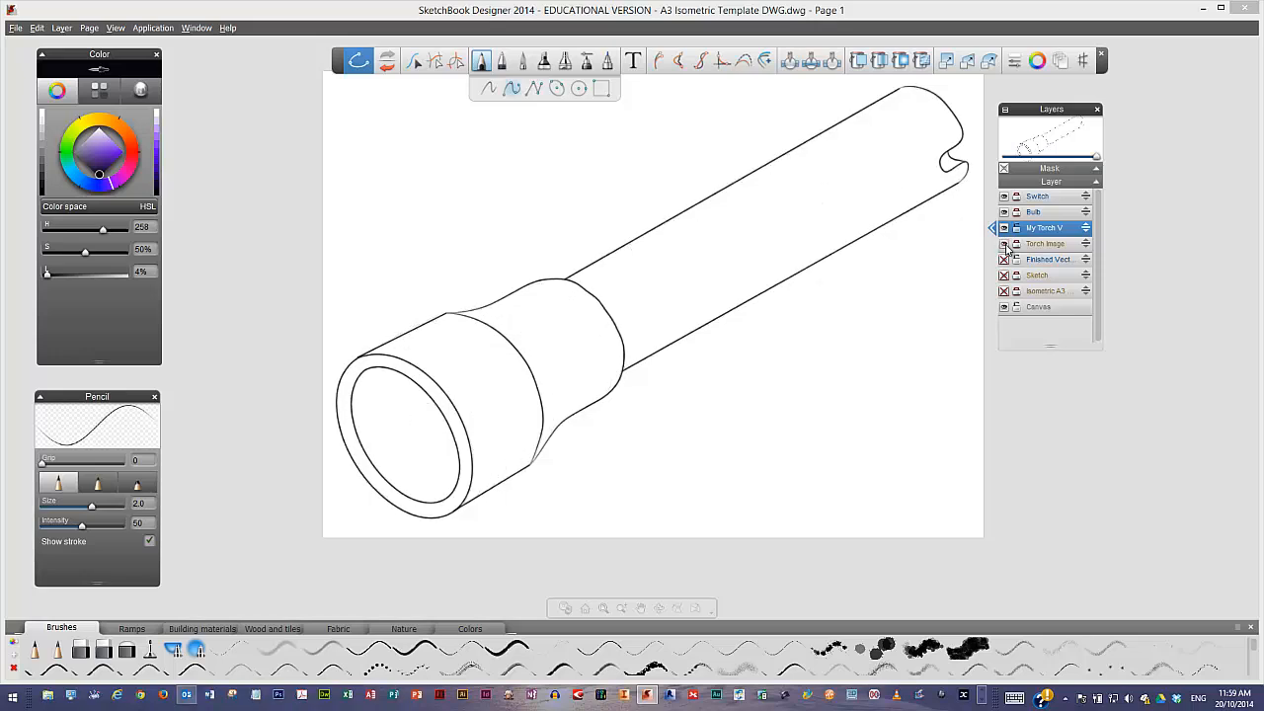
pyautogui.click(1005, 244)
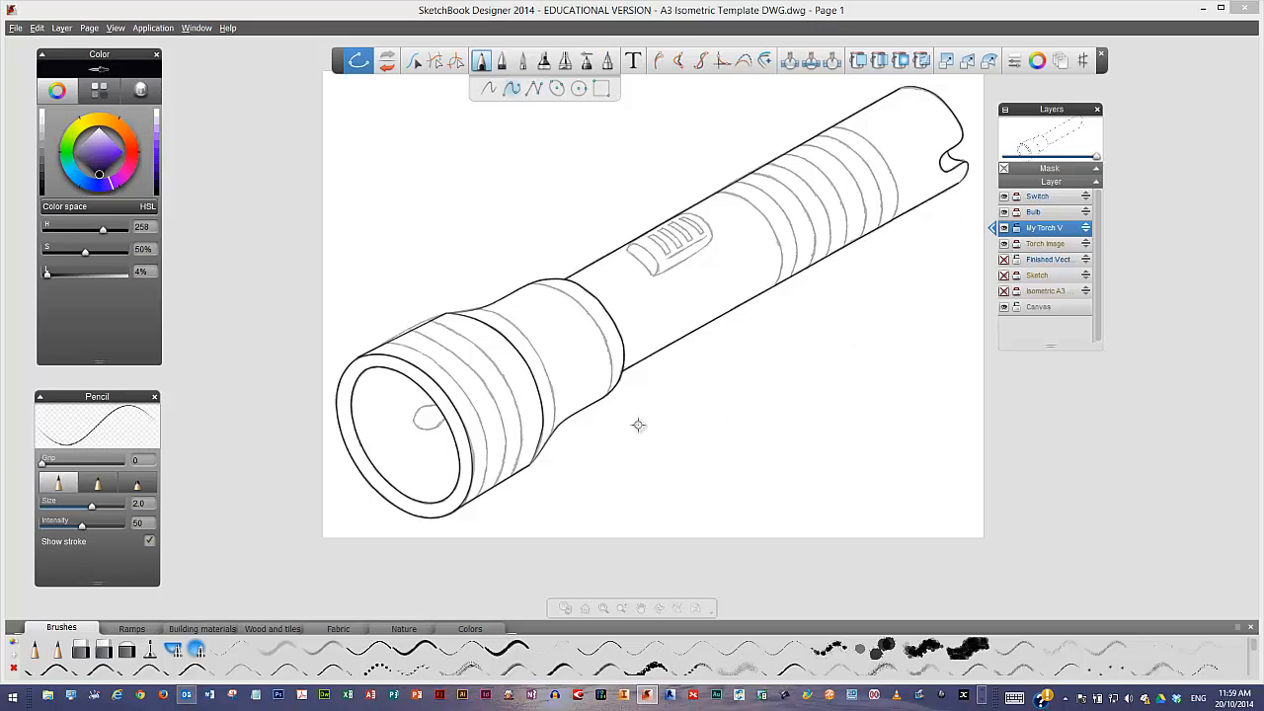
# Unlock and activate the Bulb layer, and draw a straight line along the inner rim between the bulb sketch's two ends
pyautogui.click(1033, 212)
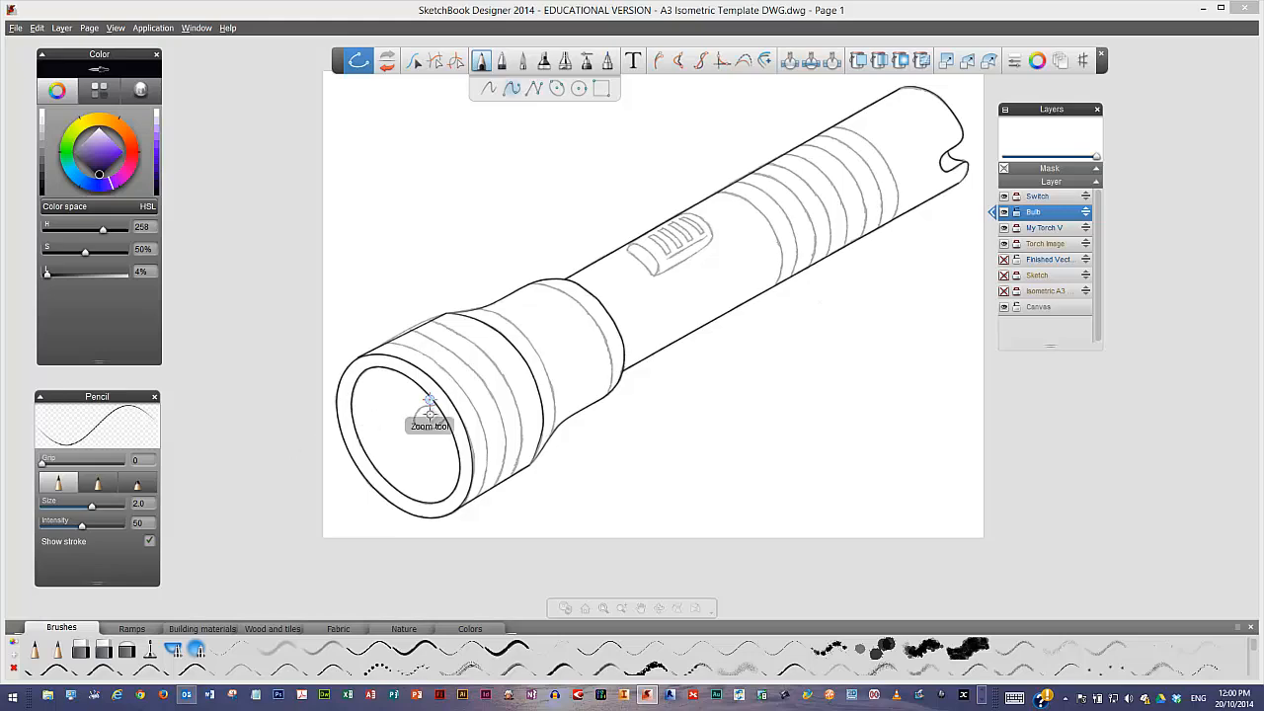
pyautogui.moveTo(430, 403); pyautogui.dragTo(685, 319)
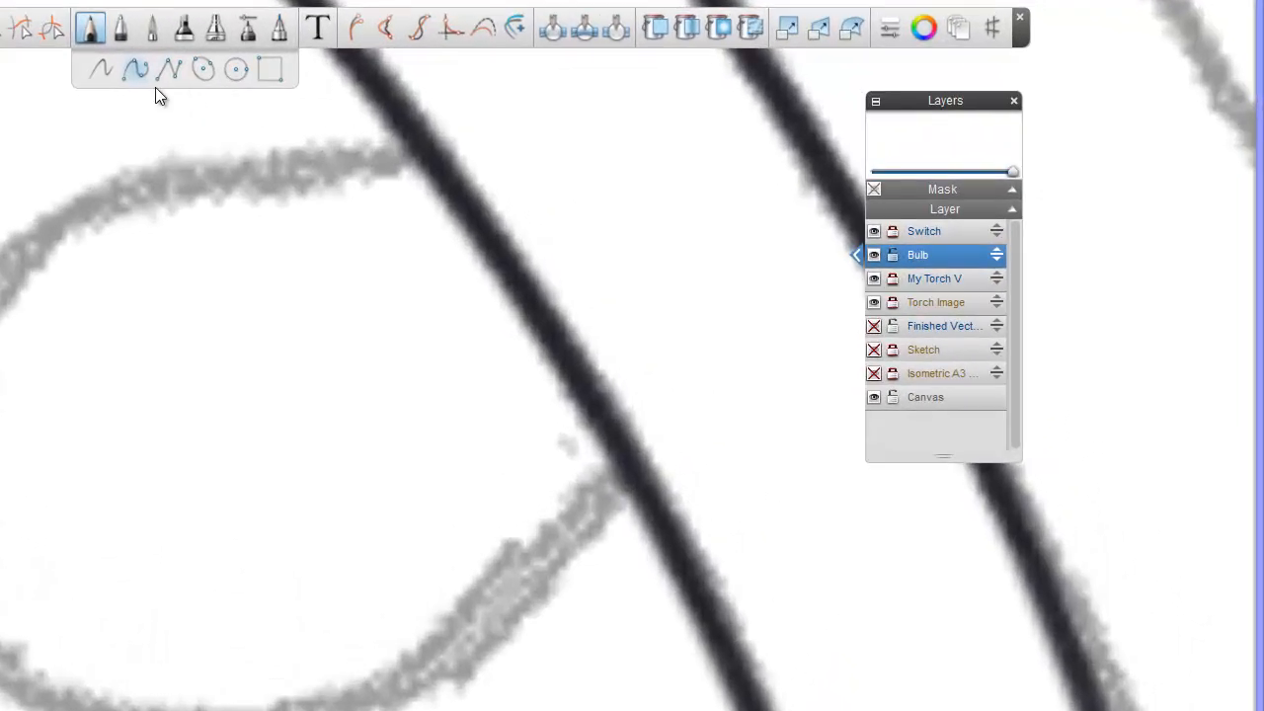
pyautogui.click(167, 67)
pyautogui.click(421, 146)
pyautogui.click(630, 473)
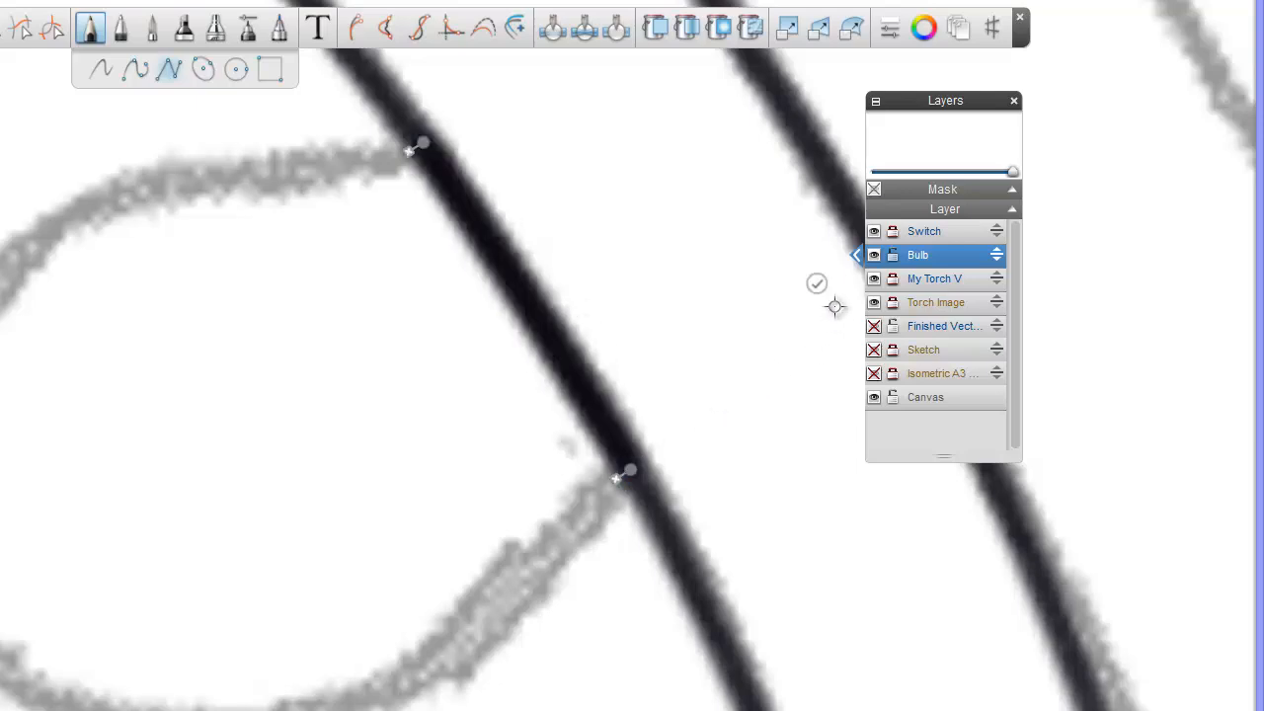
pyautogui.click(816, 284)
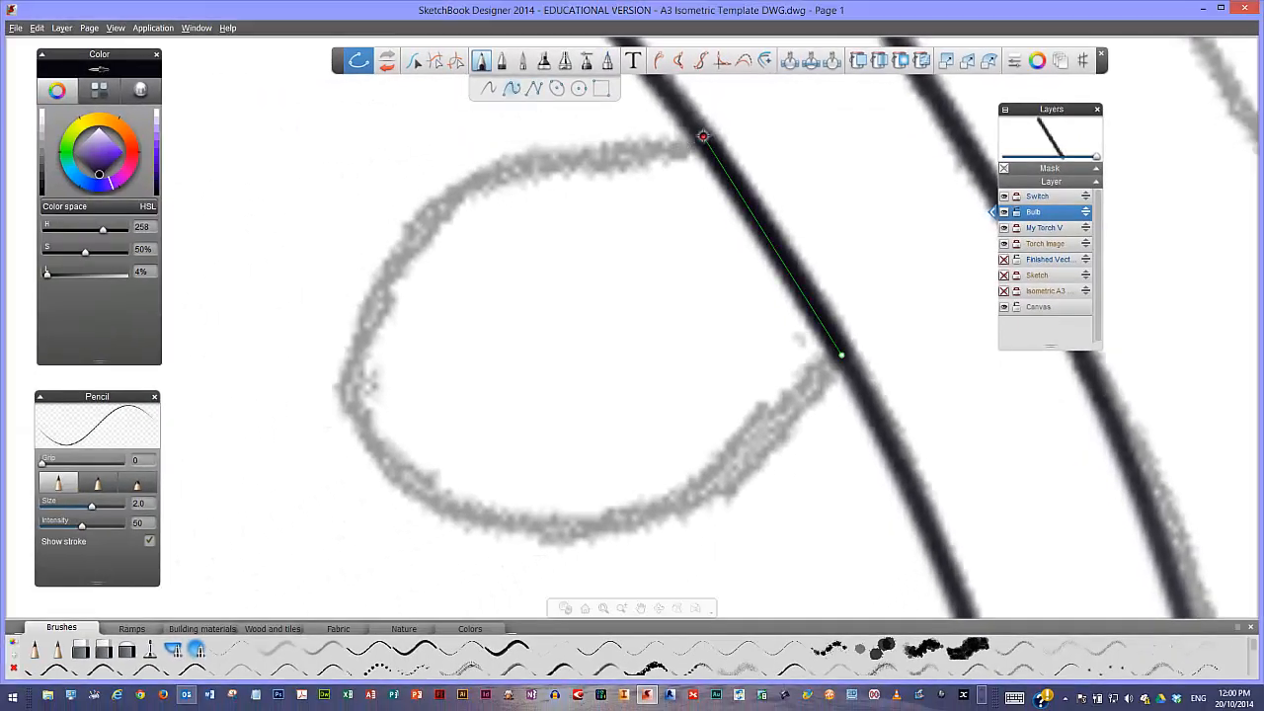
# Trace the bulb's rounded outline on the Bulb layer with a multi-point curve joining both ends of the straight rim line
pyautogui.click(702, 137)
pyautogui.click(652, 142)
pyautogui.click(574, 151)
pyautogui.click(518, 162)
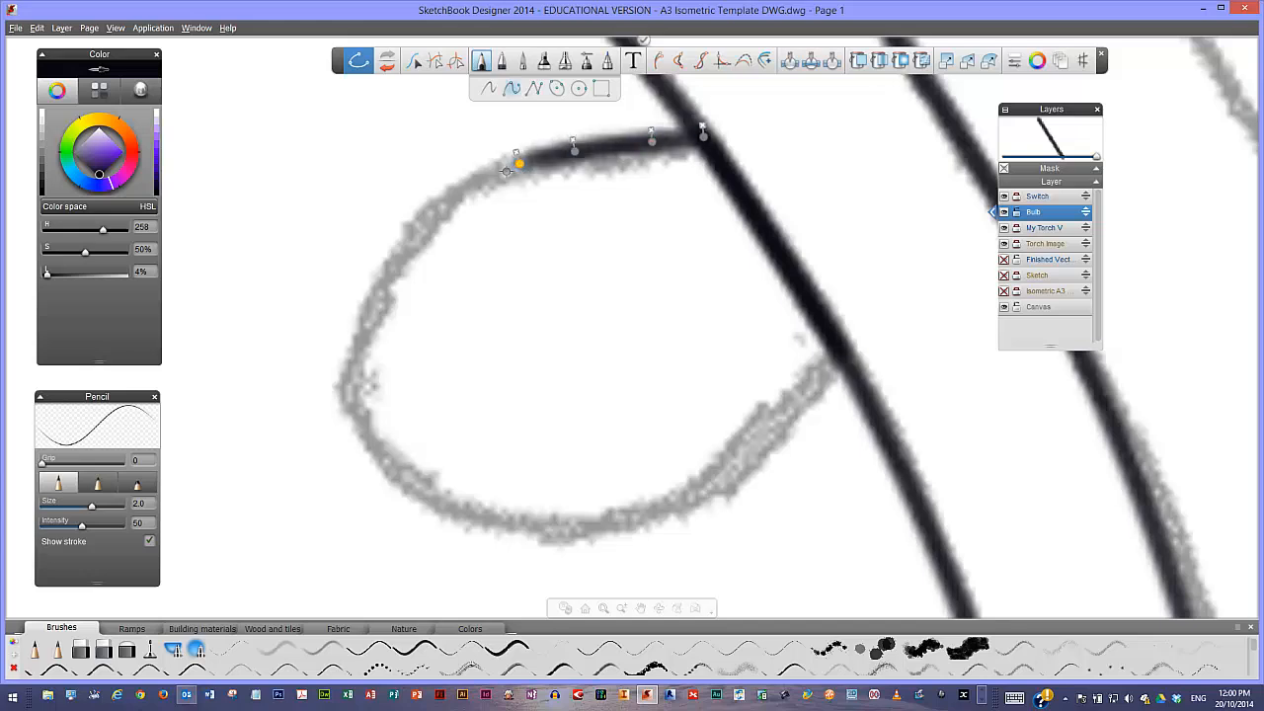
pyautogui.click(472, 187)
pyautogui.click(431, 218)
pyautogui.click(391, 267)
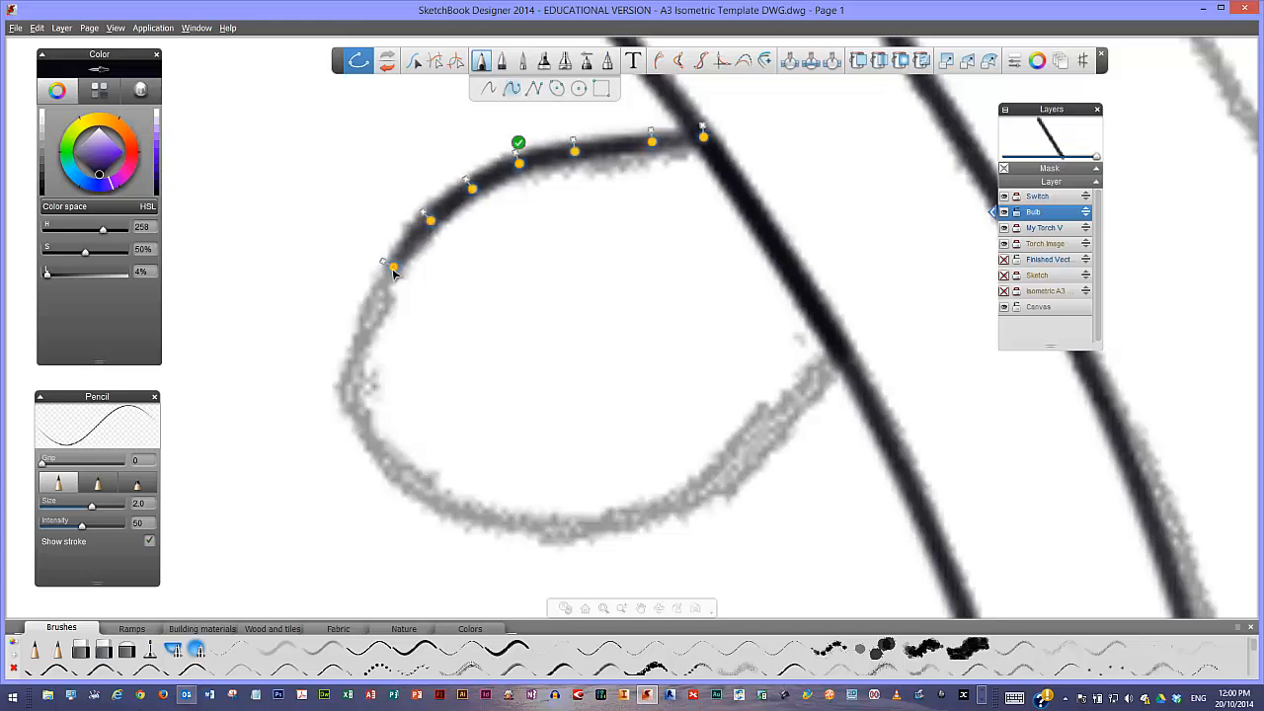
pyautogui.click(369, 316)
pyautogui.click(359, 365)
pyautogui.click(366, 408)
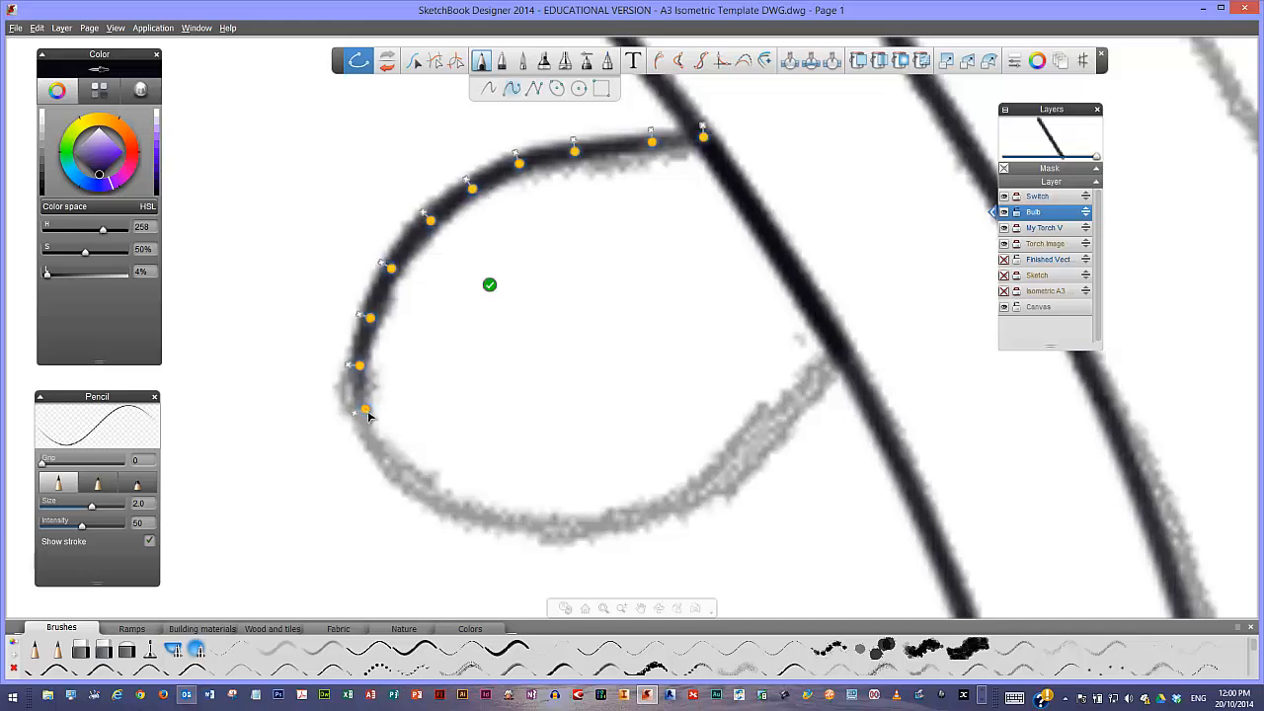
pyautogui.click(381, 453)
pyautogui.click(413, 482)
pyautogui.click(446, 508)
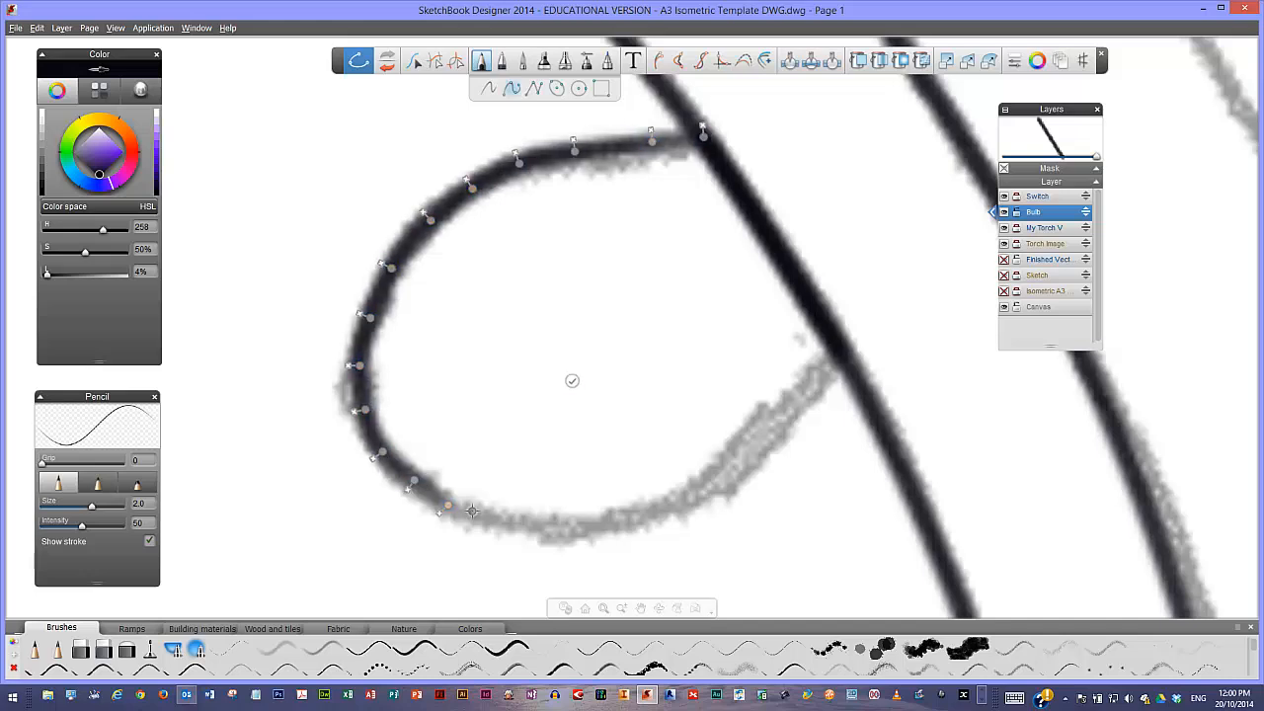
pyautogui.click(494, 516)
pyautogui.click(538, 525)
pyautogui.click(586, 521)
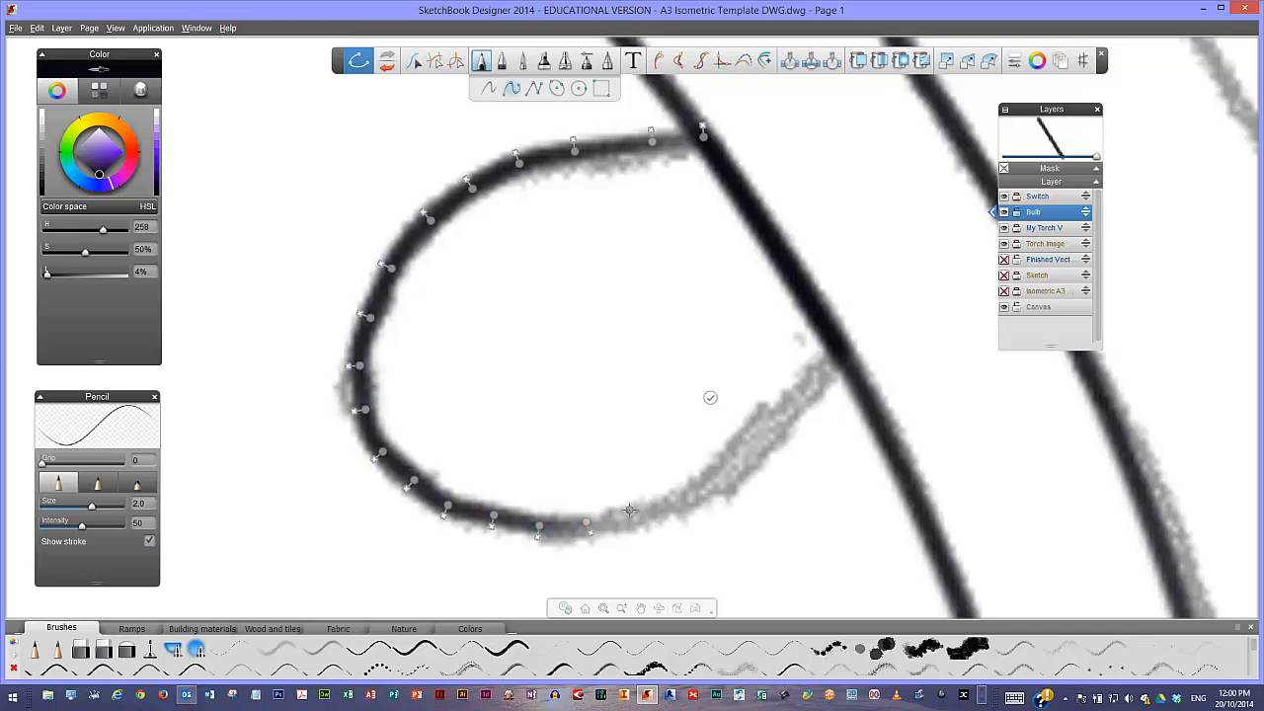
pyautogui.click(630, 518)
pyautogui.click(679, 506)
pyautogui.click(723, 480)
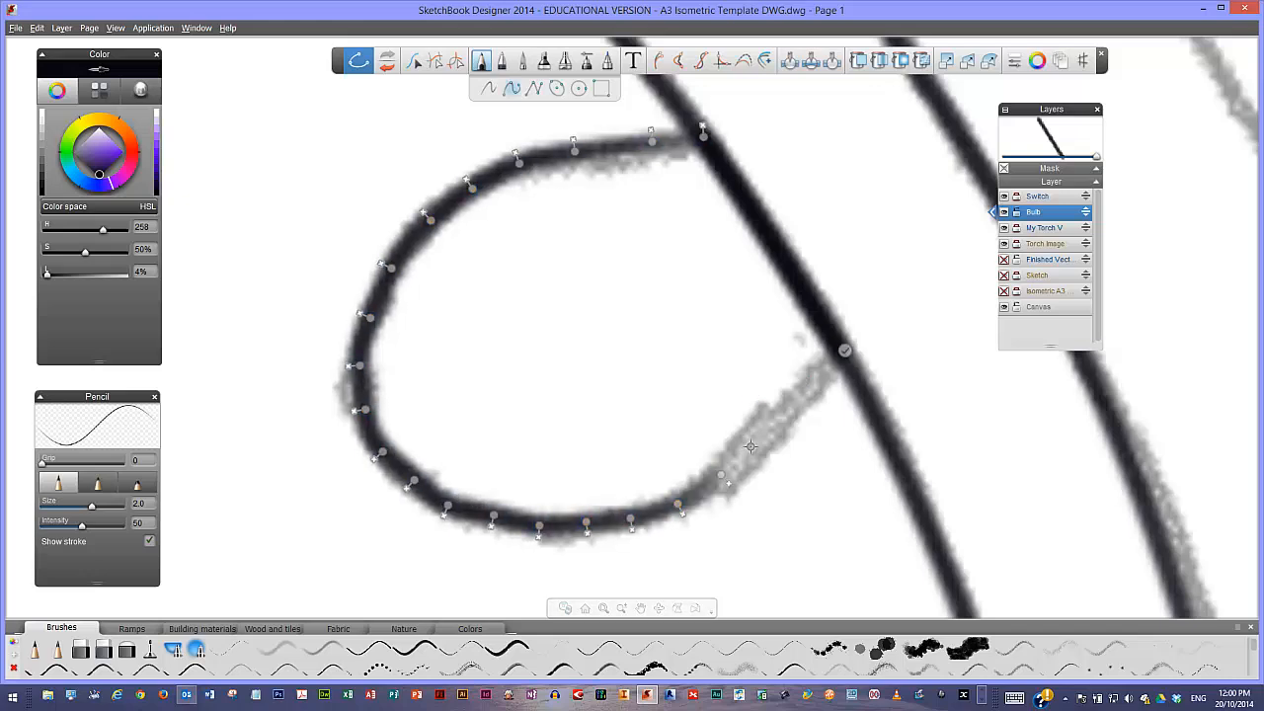
pyautogui.click(759, 447)
pyautogui.click(787, 413)
pyautogui.click(817, 383)
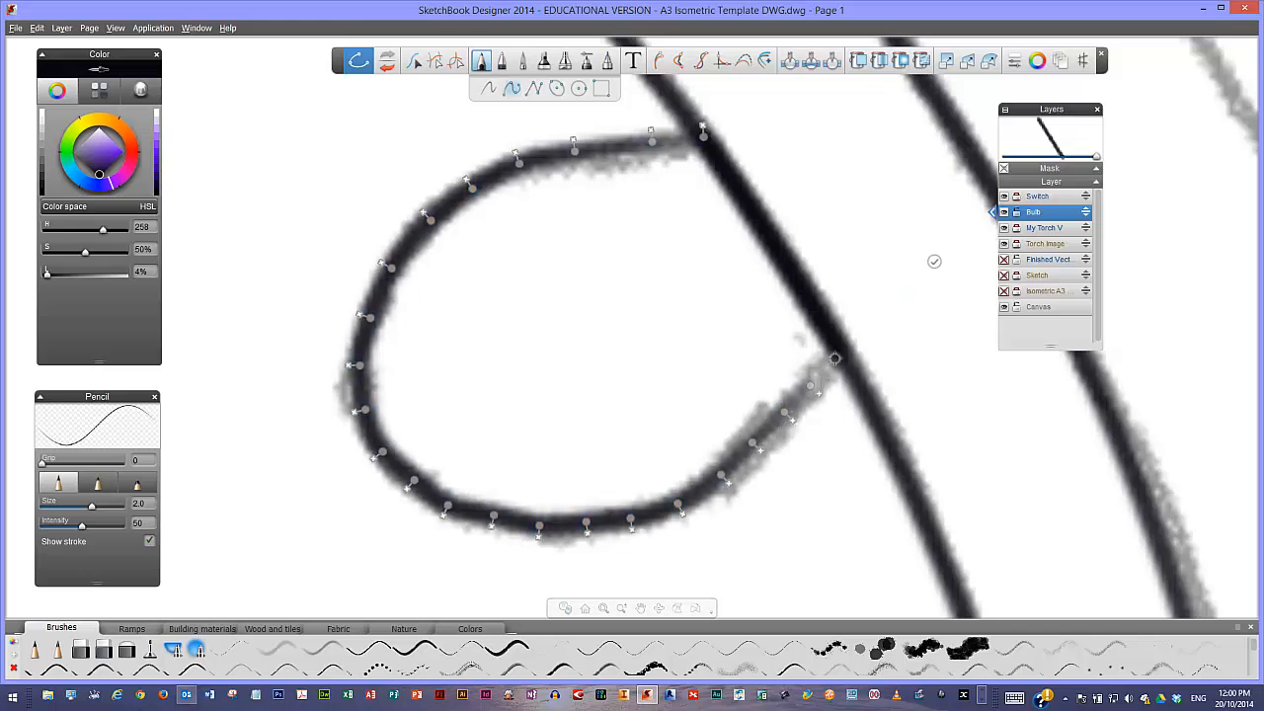
pyautogui.click(842, 355)
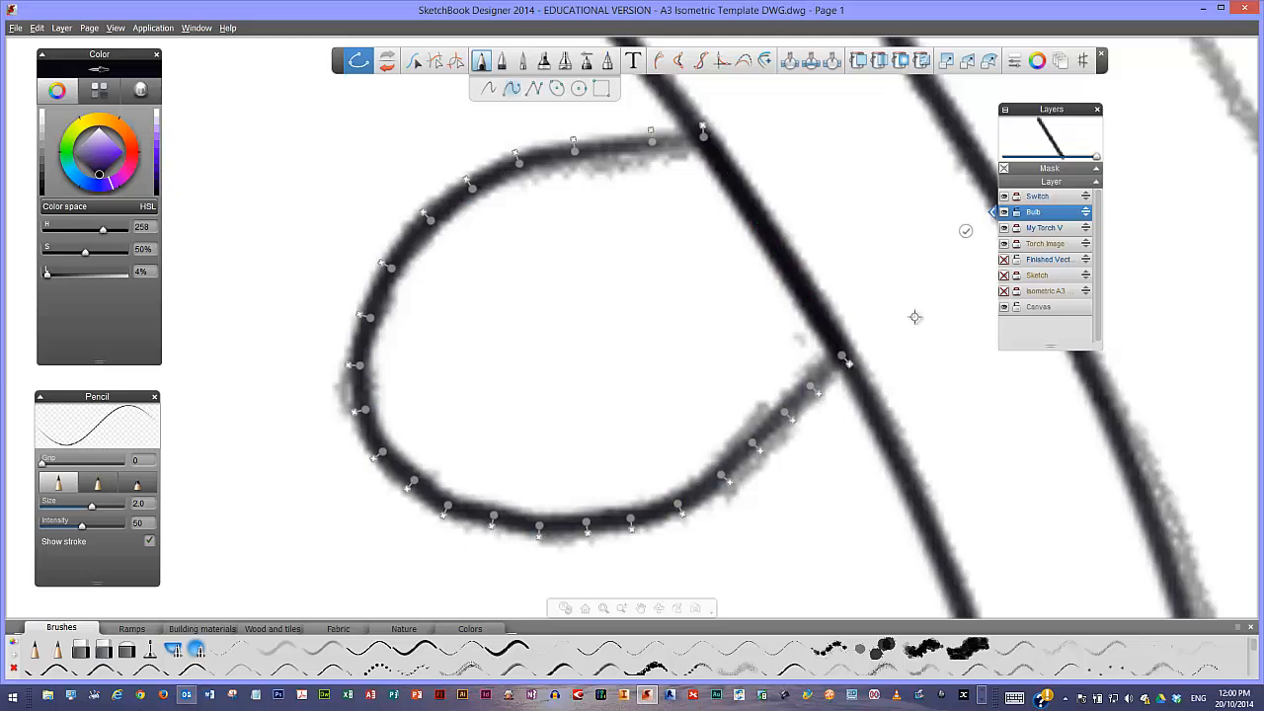
pyautogui.click(965, 231)
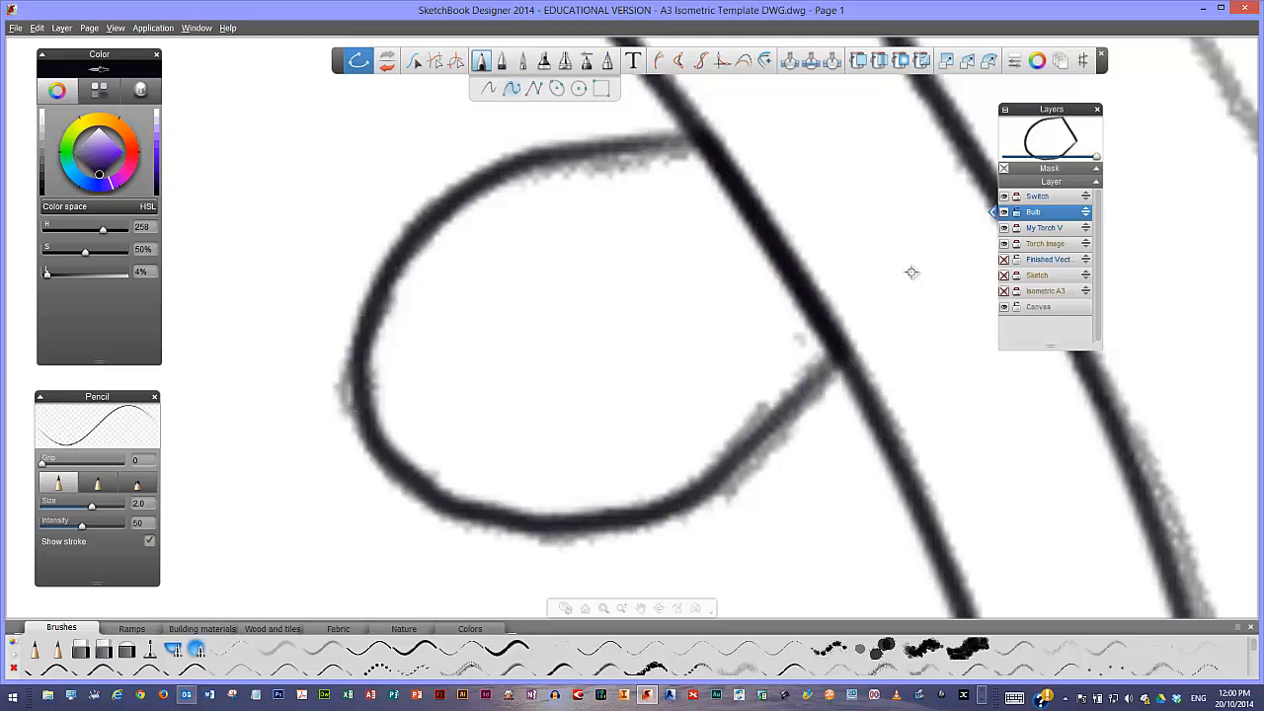
# Unlock the Switch layer and make it the active layer
pyautogui.click(641, 609)
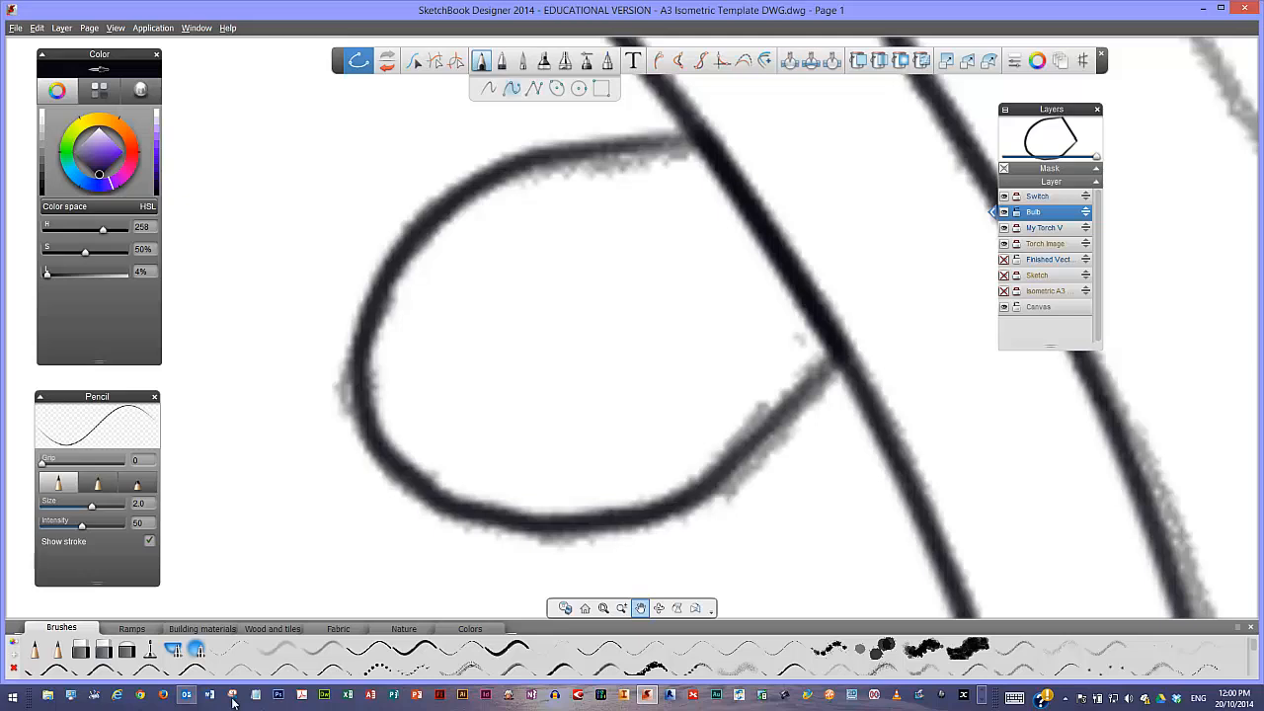
pyautogui.click(604, 609)
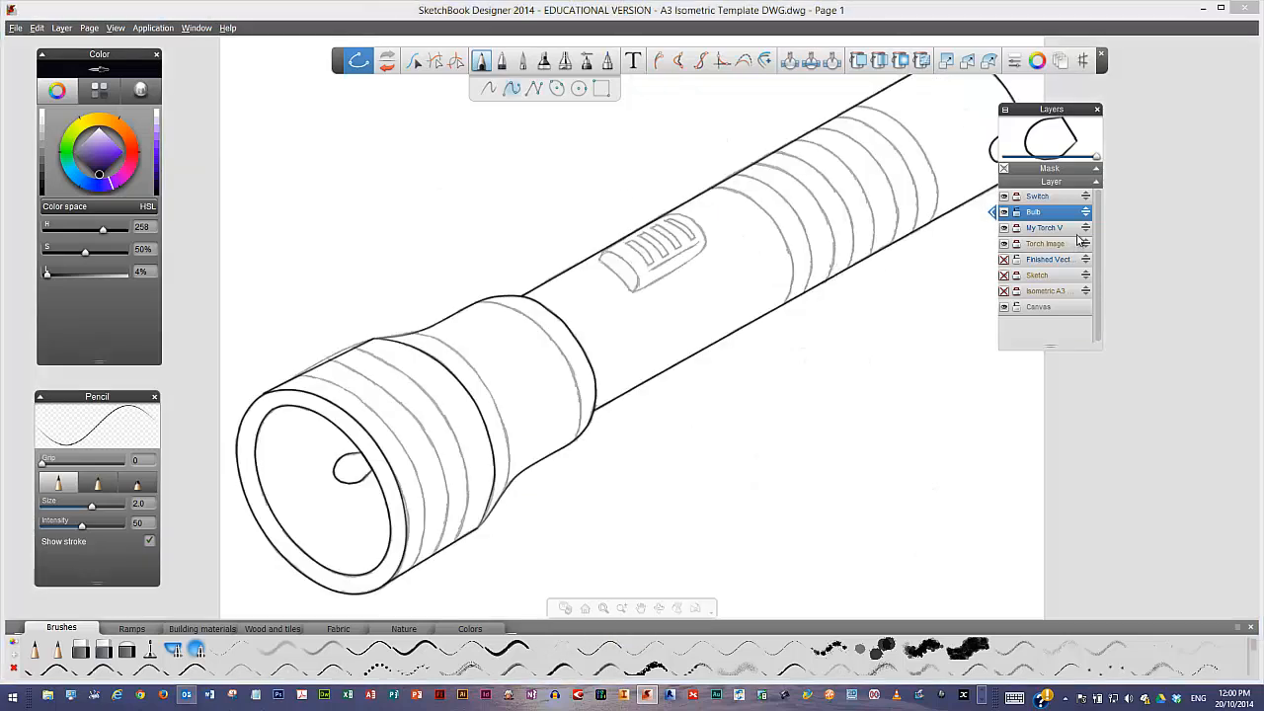
pyautogui.click(1034, 195)
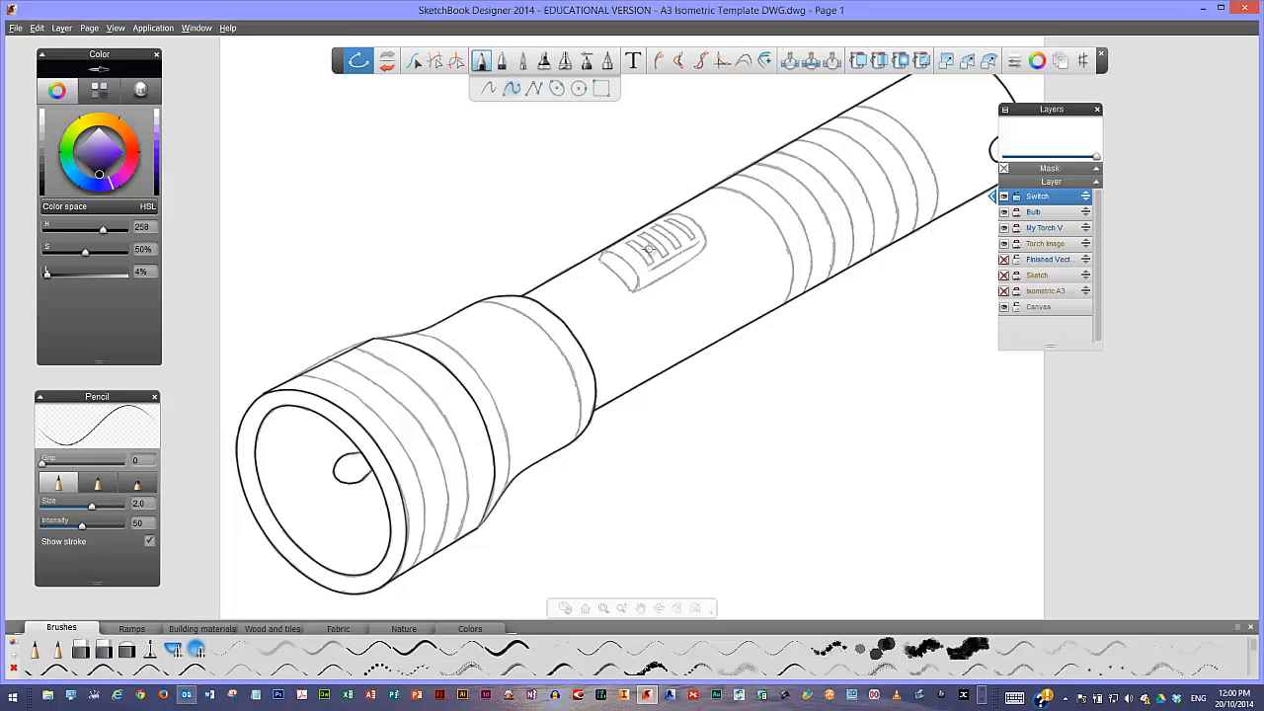
pyautogui.scroll(7, 649, 246)
pyautogui.scroll(4, 931, 418)
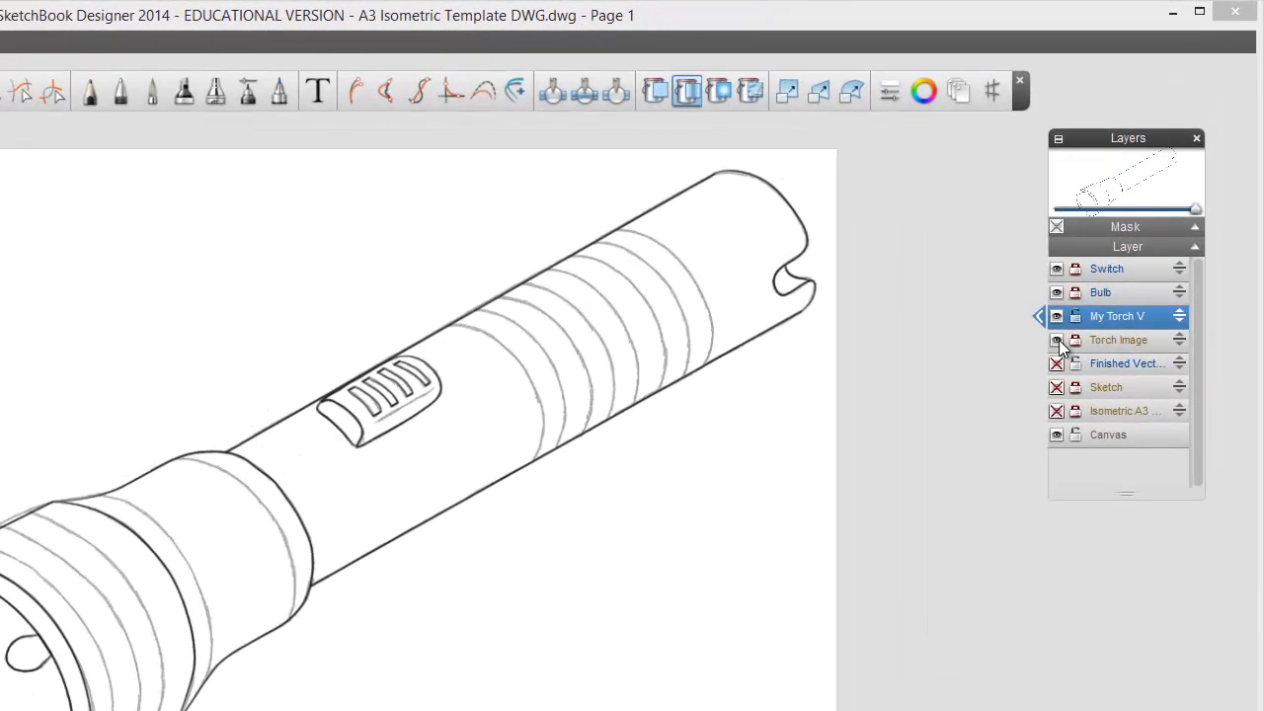
# Hide the Torch Image layer, and toggle the Bulb and Switch layers to check their line work, leaving both shown
pyautogui.click(1057, 340)
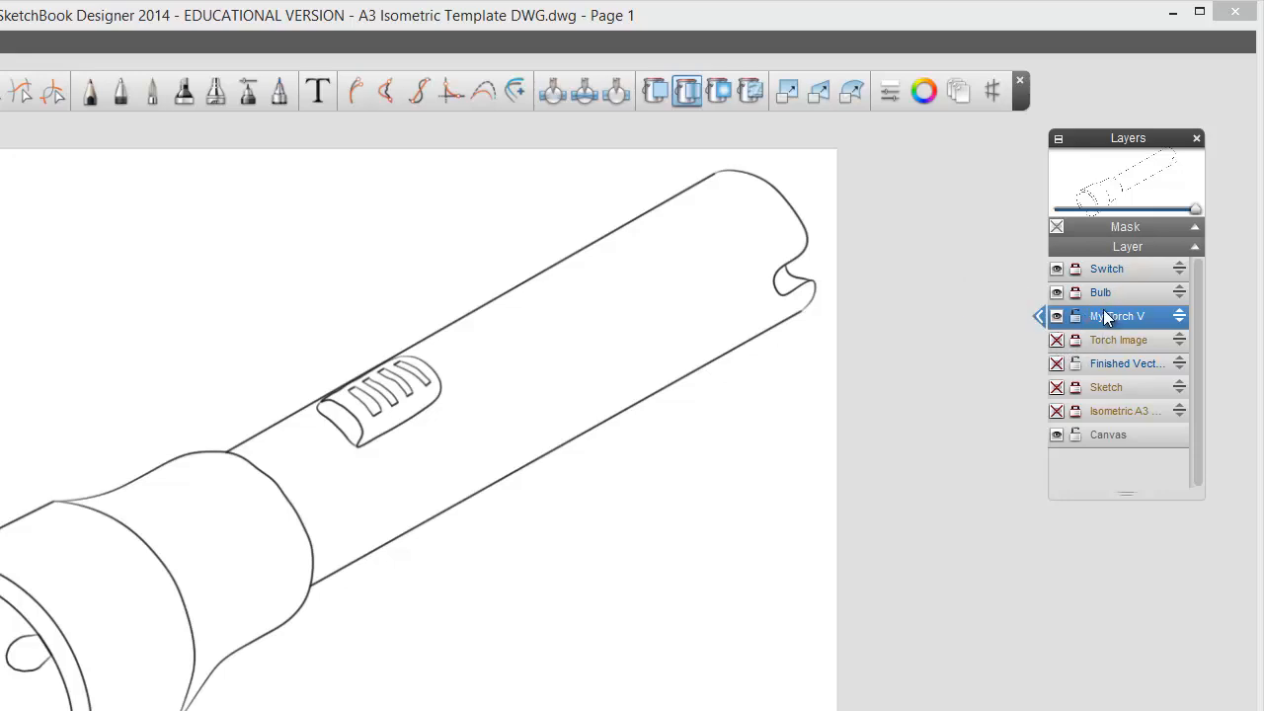
pyautogui.click(1056, 292)
pyautogui.click(1057, 292)
pyautogui.click(1057, 269)
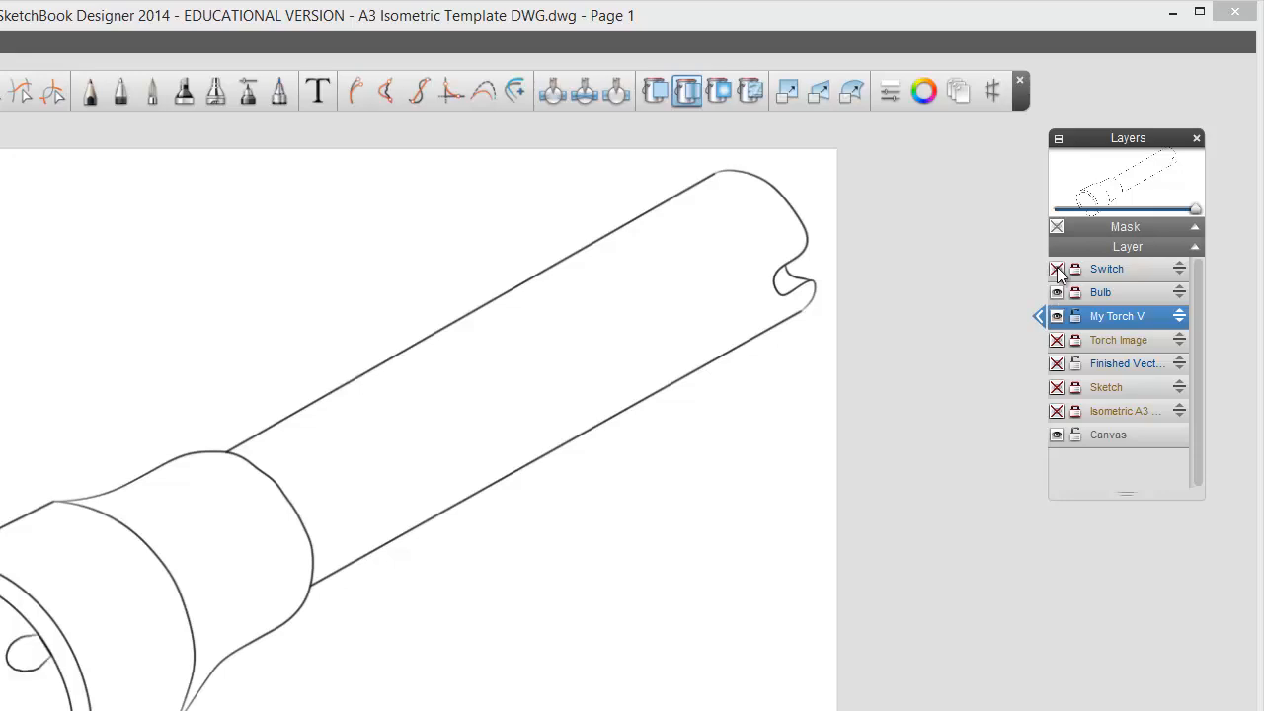
pyautogui.click(1057, 269)
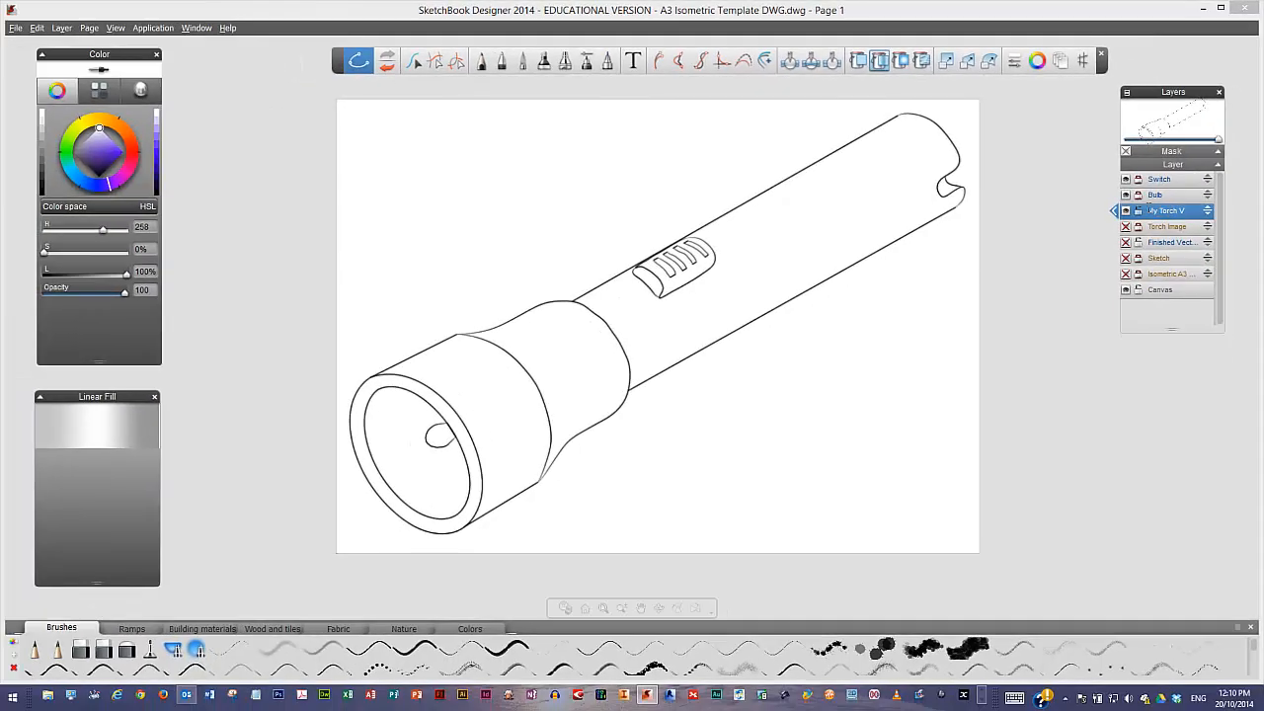
# Apply a linear gradient fill to the torch barrel and rotate it to run across the barrel from its upper edge
pyautogui.click(880, 61)
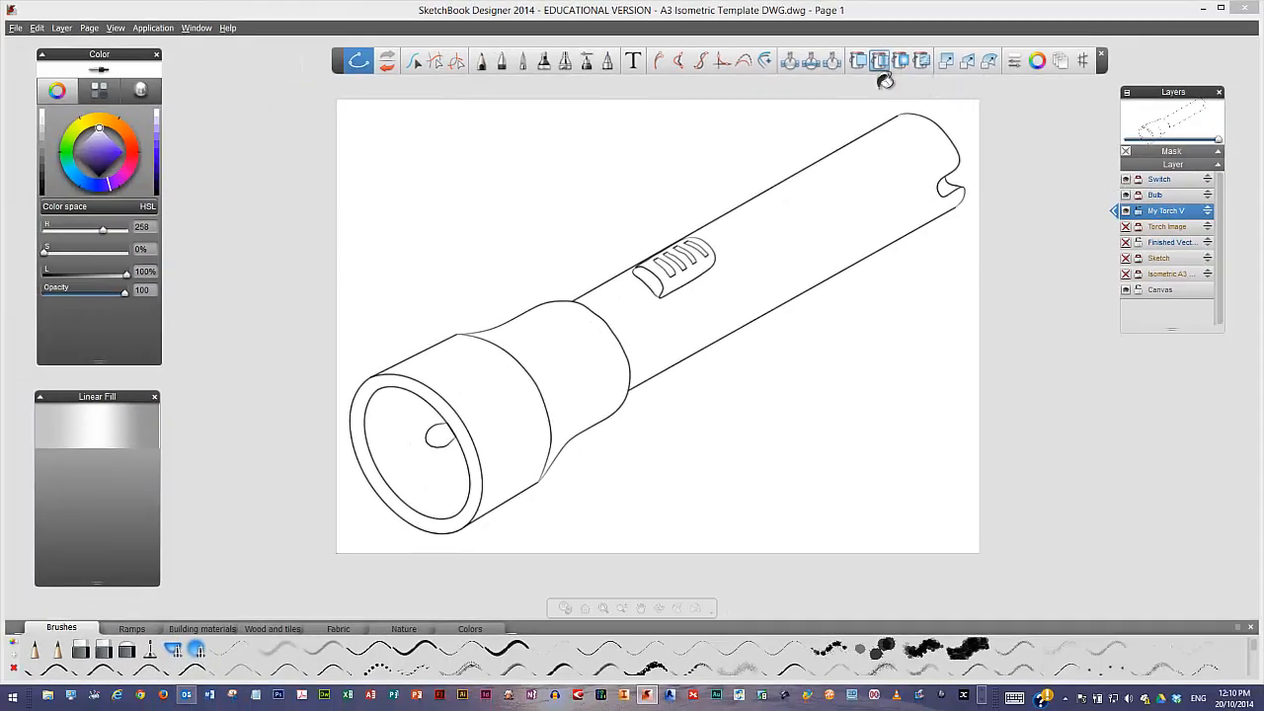
pyautogui.click(839, 189)
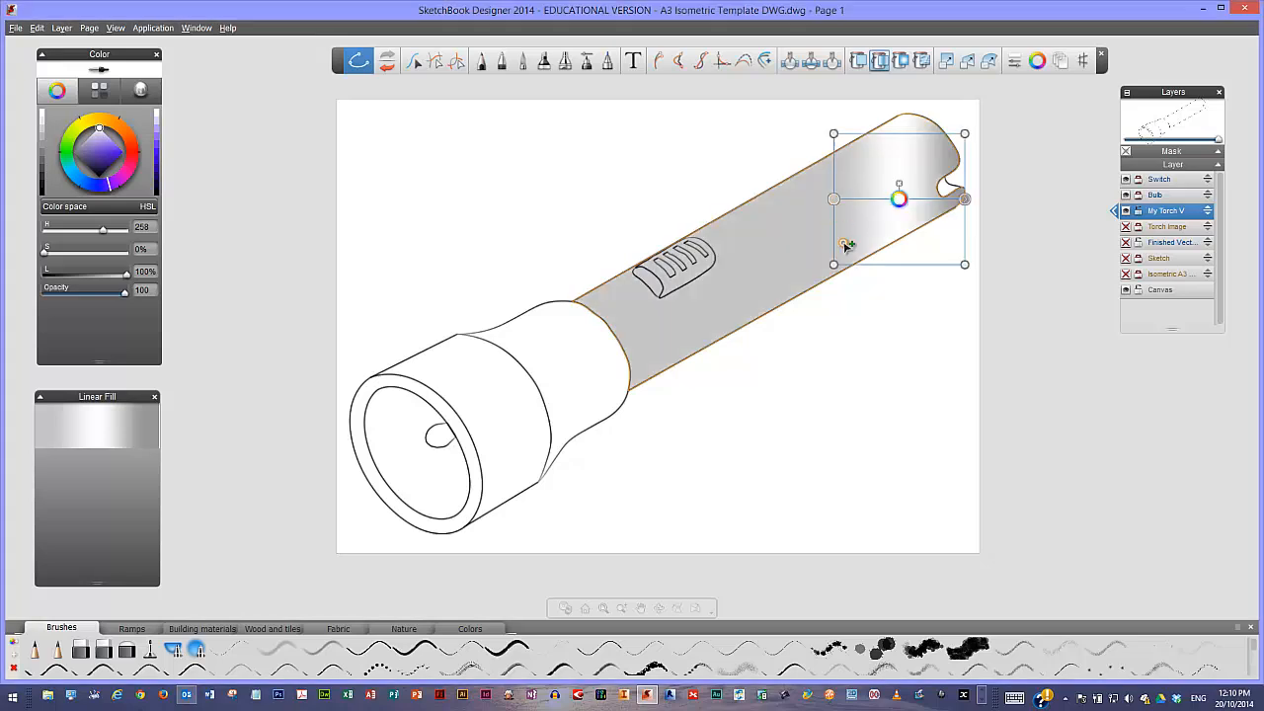
pyautogui.click(964, 199)
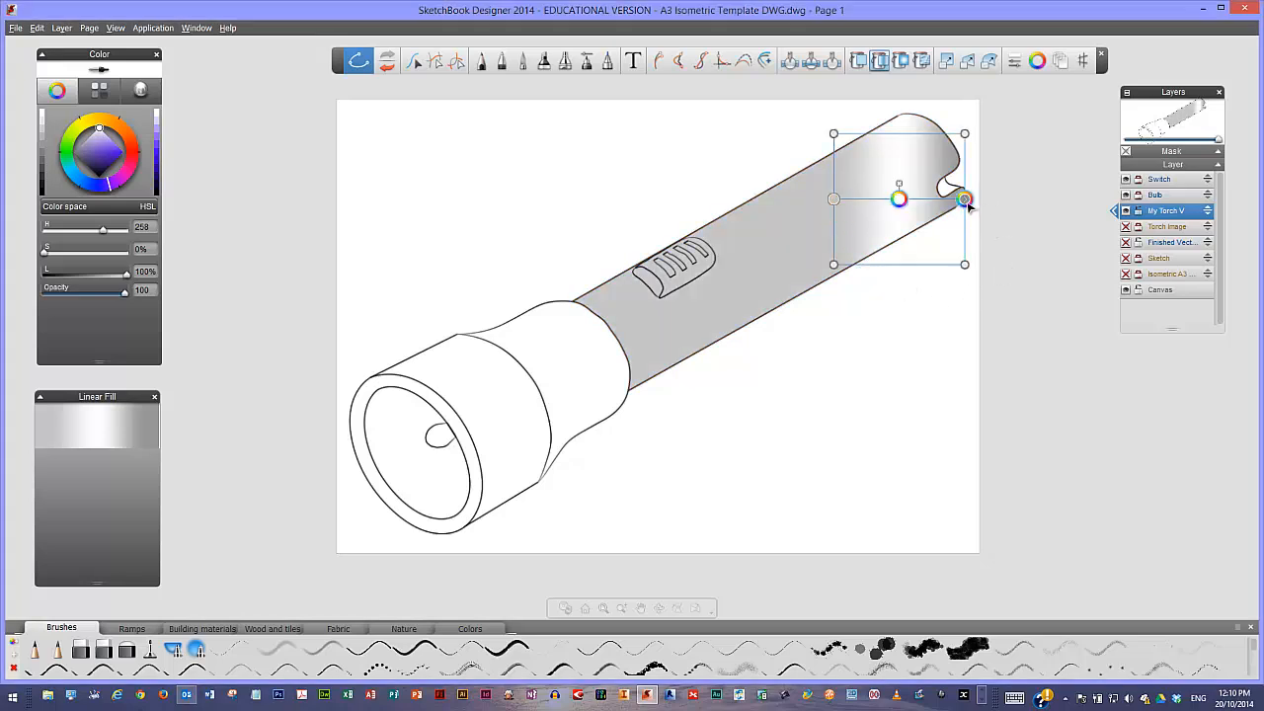
pyautogui.moveTo(967, 224); pyautogui.dragTo(890, 294)
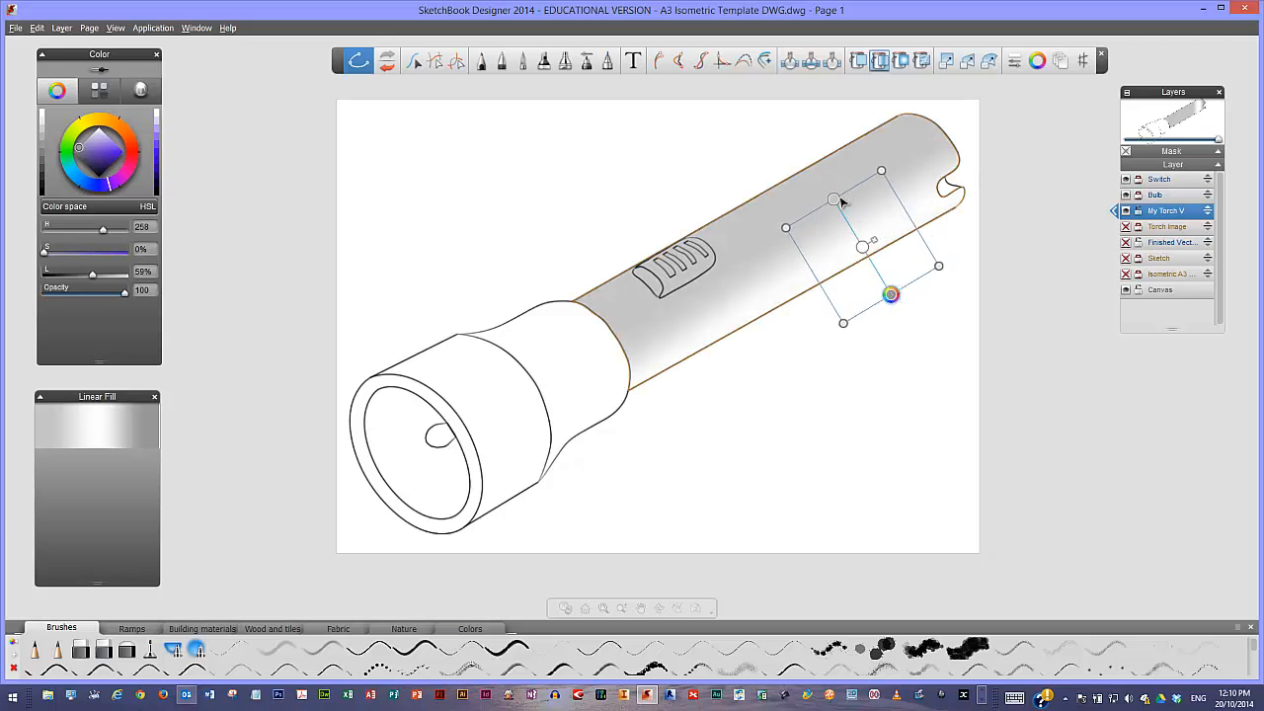
pyautogui.moveTo(835, 199); pyautogui.dragTo(819, 165)
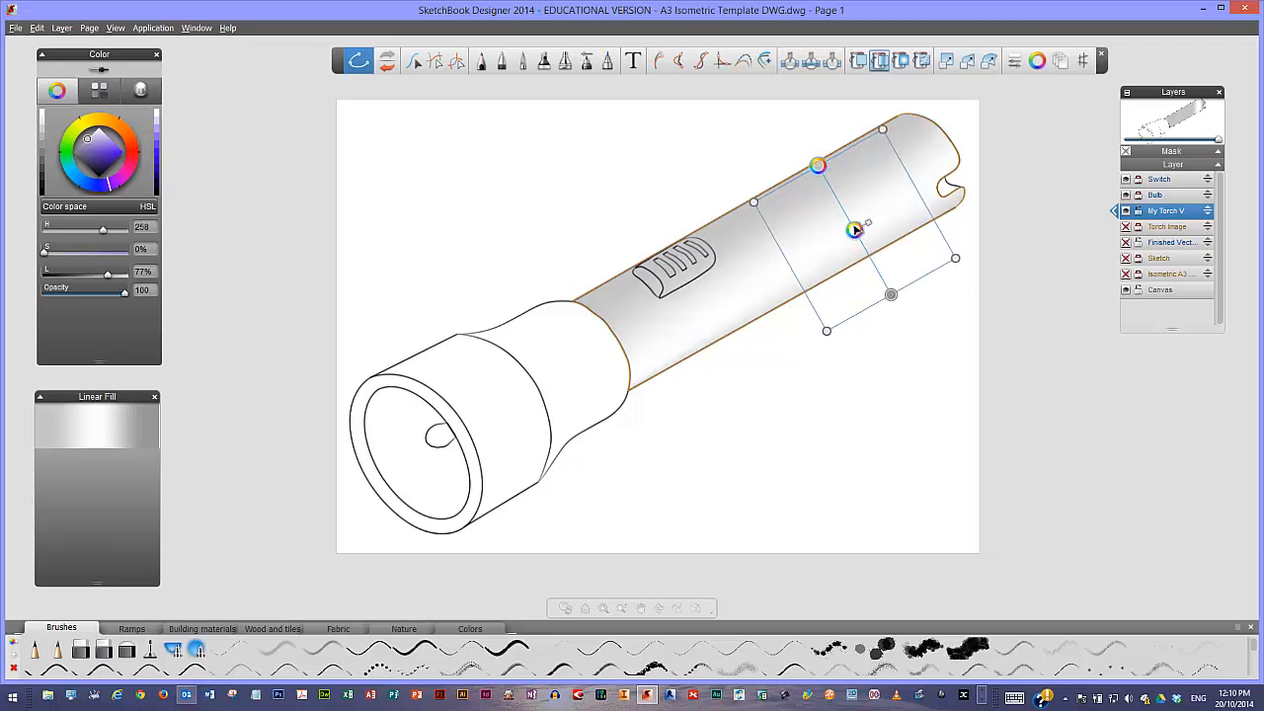
# Move the gradient's white highlight close to the barrel's upper edge, end the gradient at the lower edge, and add two stops between
pyautogui.moveTo(852, 231); pyautogui.dragTo(829, 185)
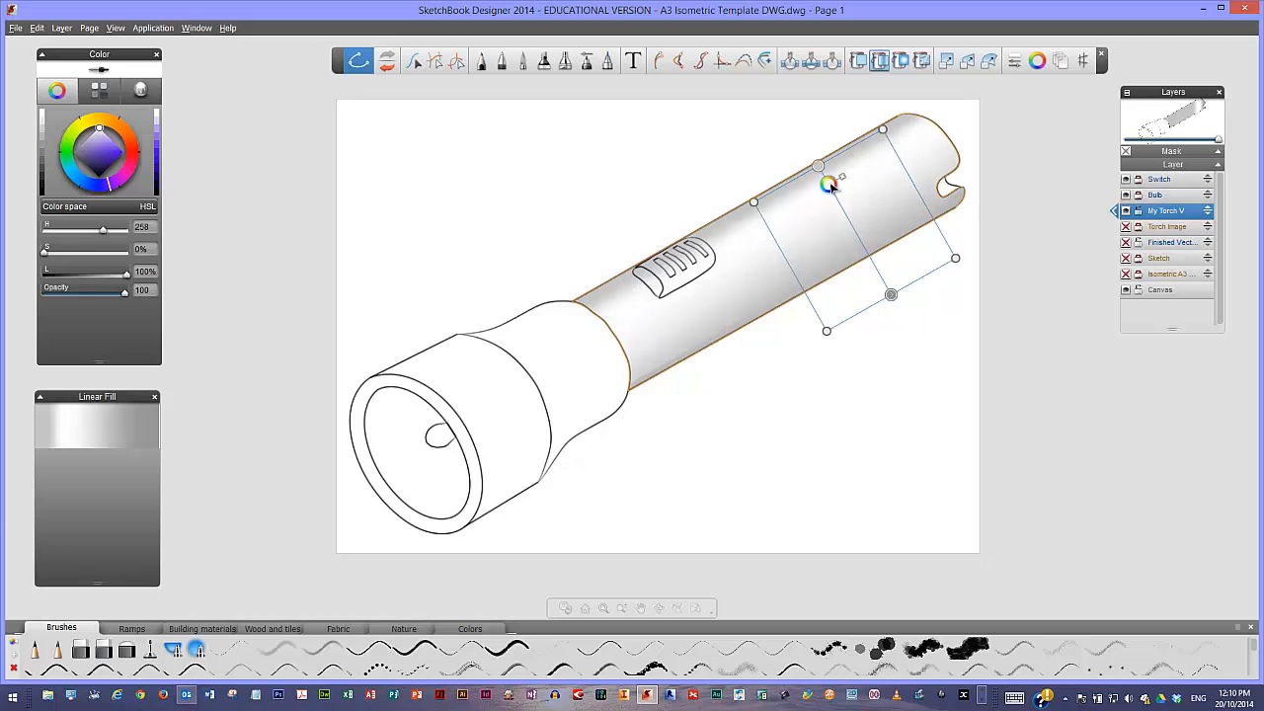
pyautogui.click(890, 294)
pyautogui.moveTo(890, 292); pyautogui.dragTo(878, 273)
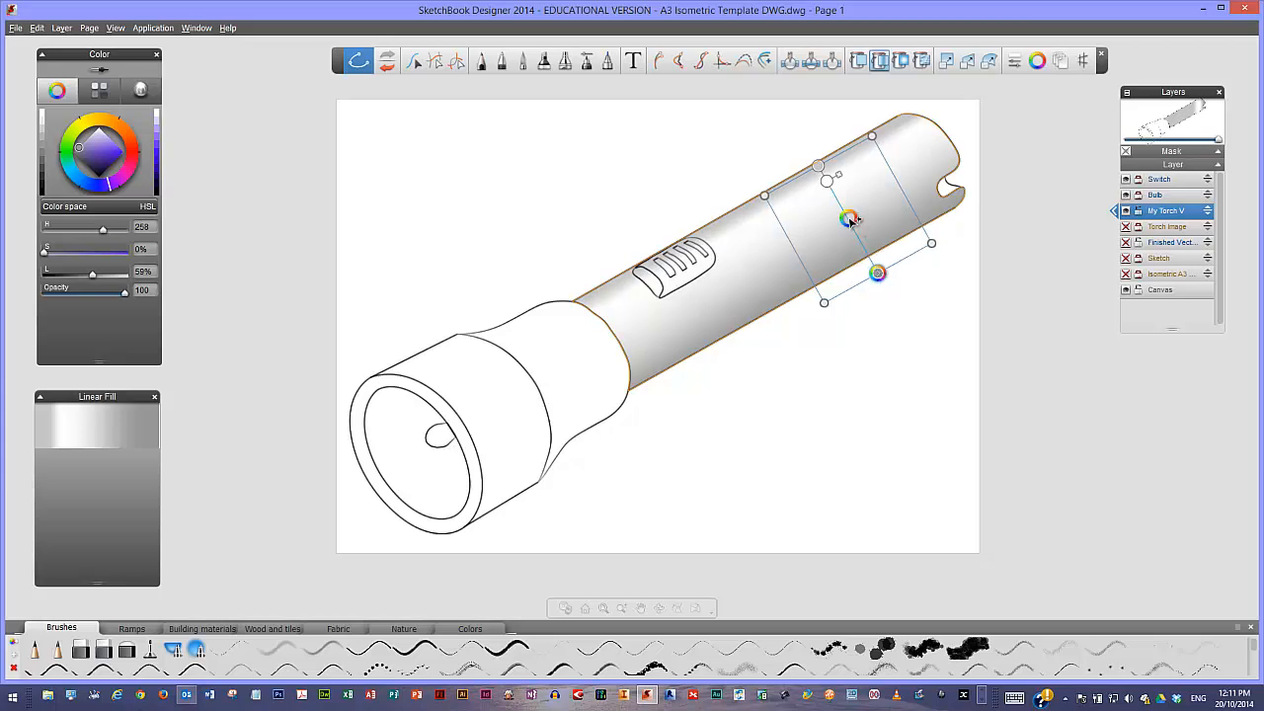
pyautogui.click(845, 215)
pyautogui.moveTo(855, 227)
pyautogui.mouseDown()
pyautogui.moveTo(863, 245)
pyautogui.moveTo(847, 211)
pyautogui.mouseUp()
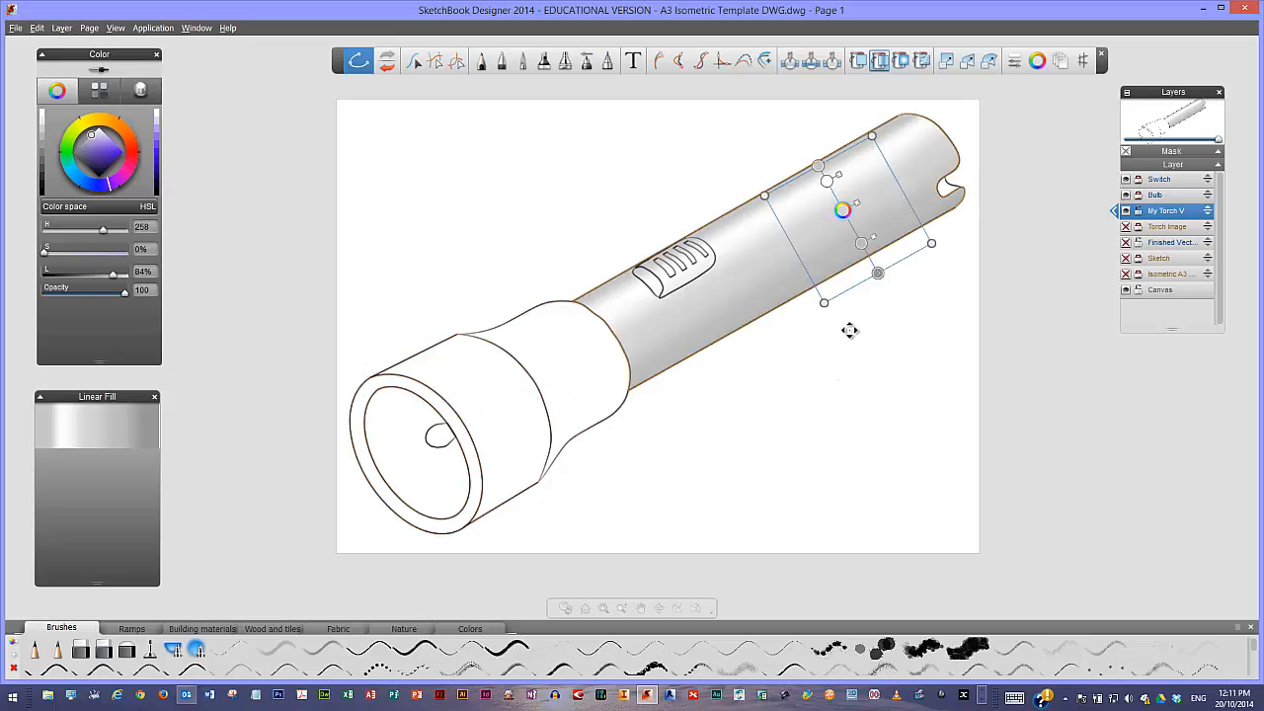
# Color the gradient's start stop on the barrel's upper edge violet, with hue 258, saturation 100% and lightness 70%
pyautogui.moveTo(843, 210); pyautogui.dragTo(818, 165)
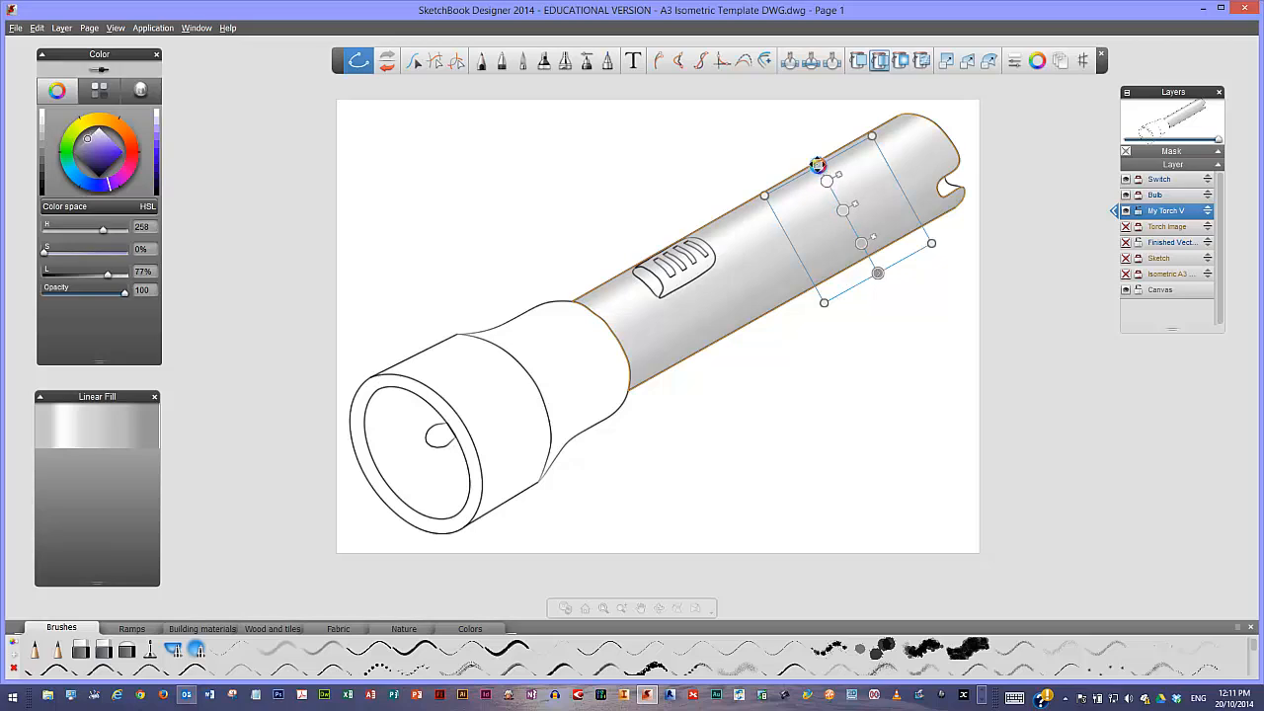
pyautogui.click(156, 132)
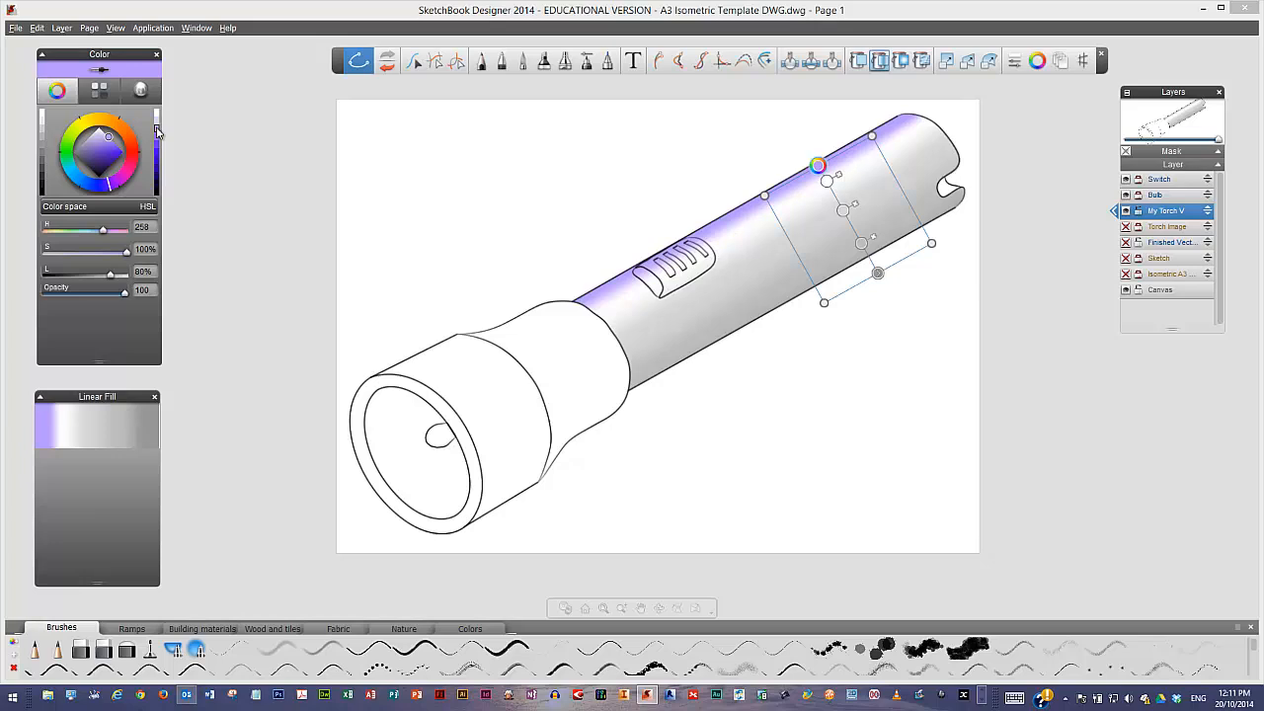
pyautogui.click(155, 144)
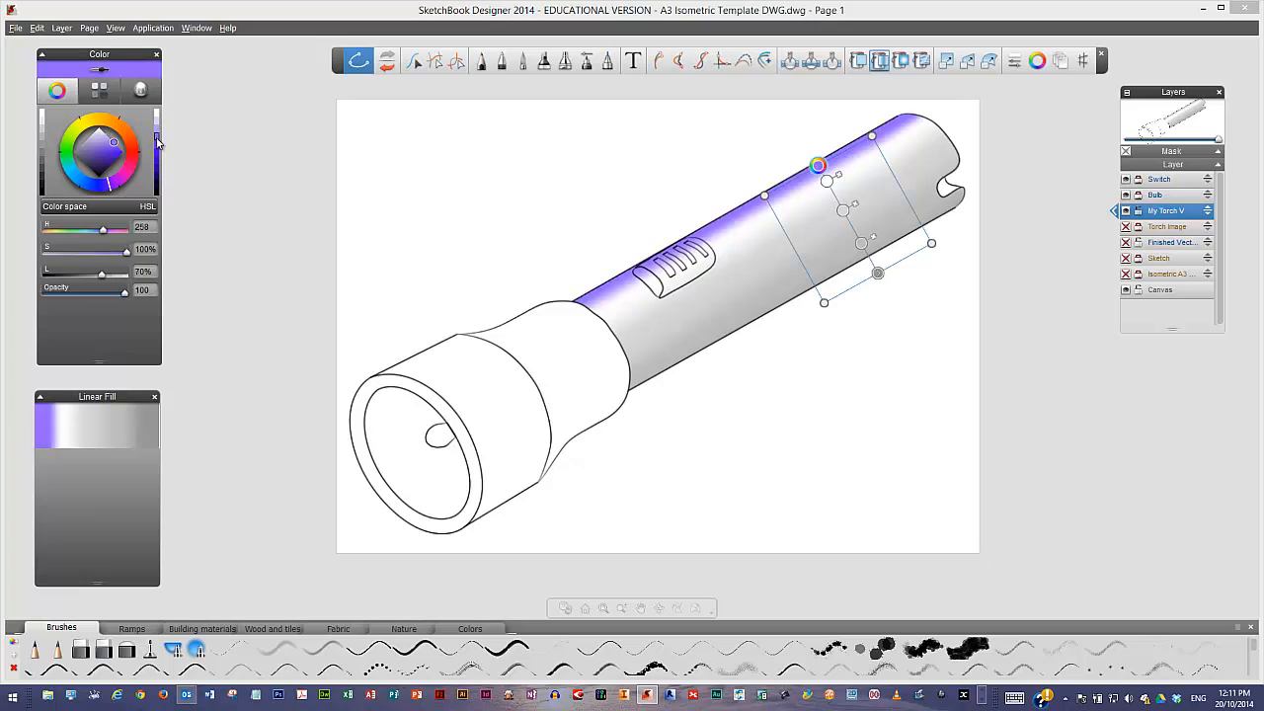
# Color the stop below the white highlight violet with saturation 100% and lightness 70%
pyautogui.click(844, 210)
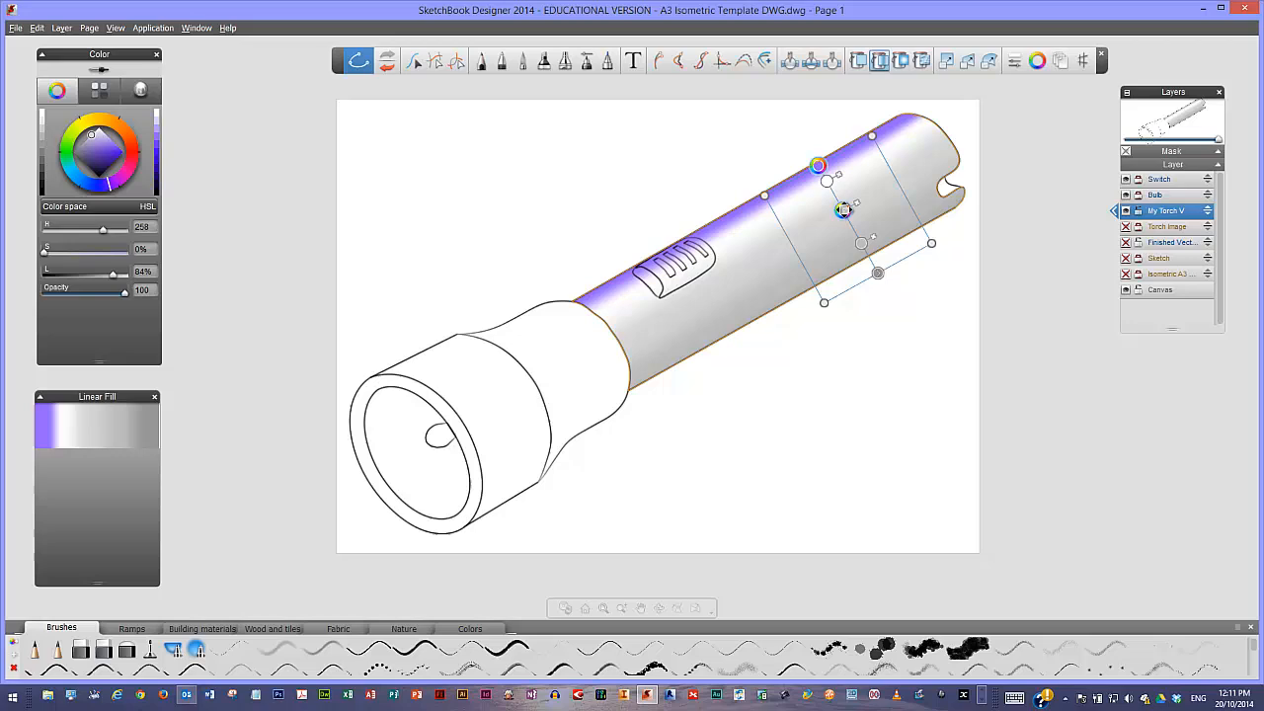
pyautogui.click(155, 158)
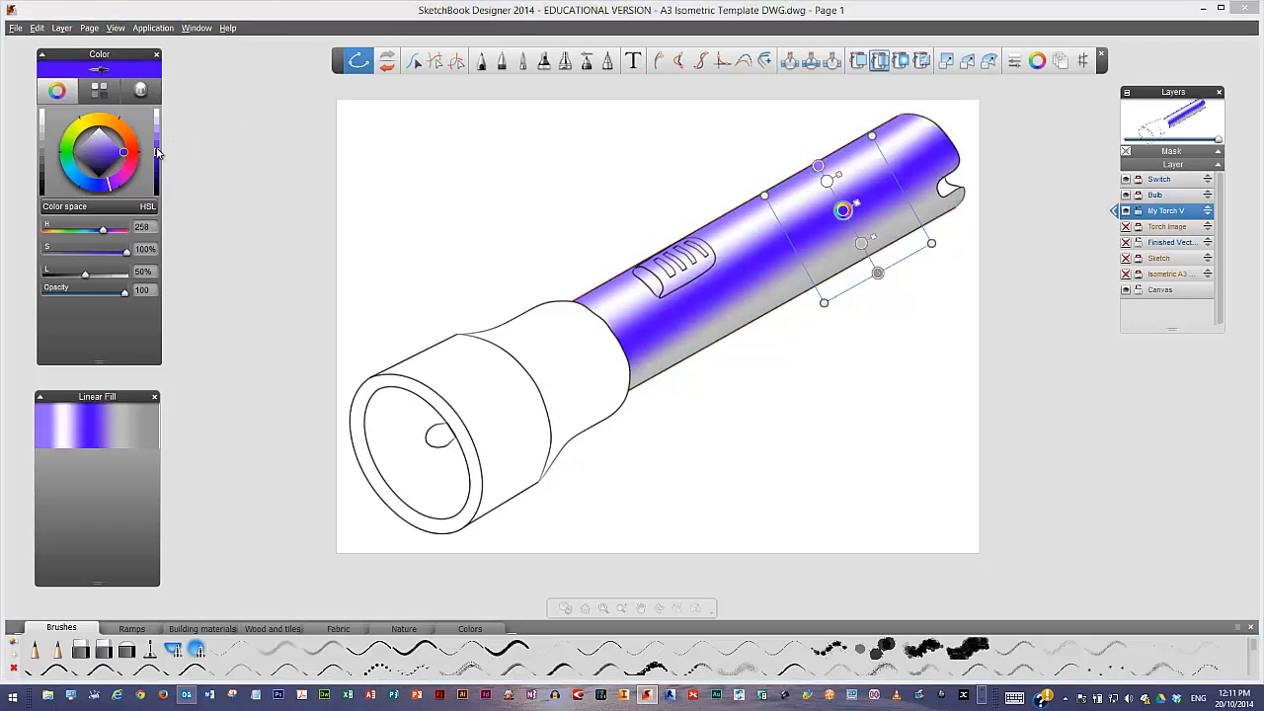
pyautogui.click(155, 146)
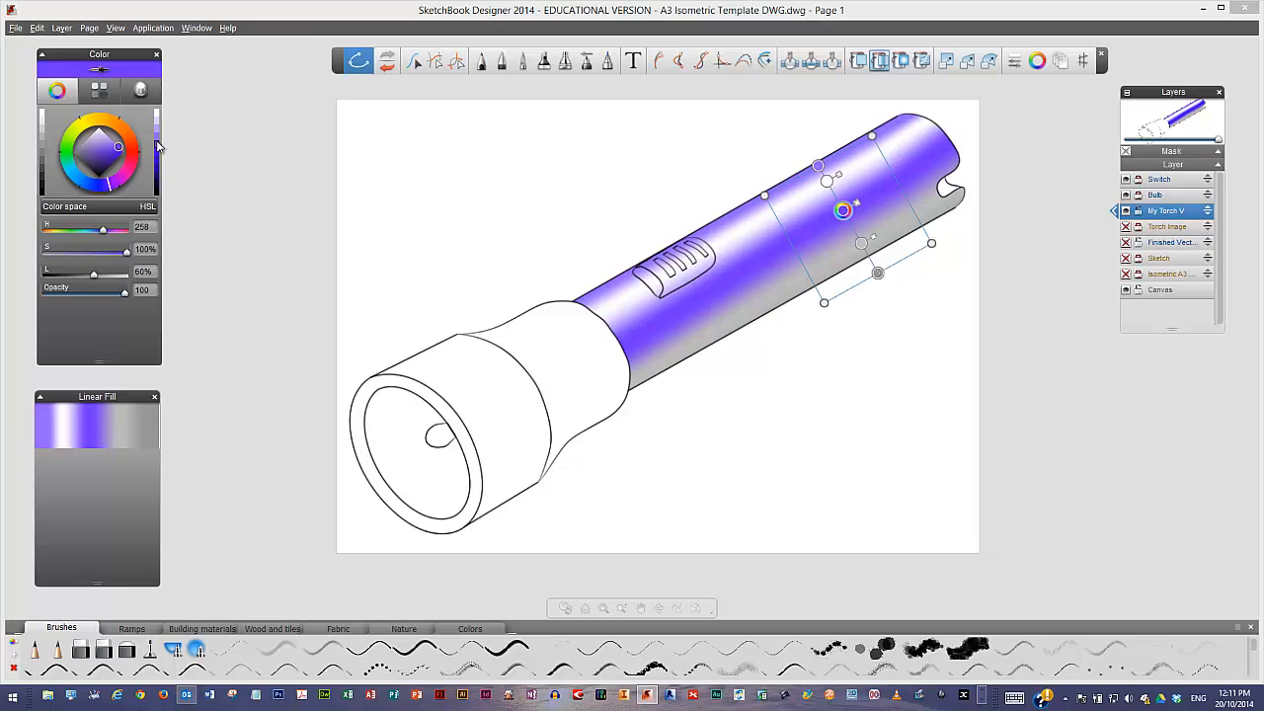
pyautogui.click(156, 136)
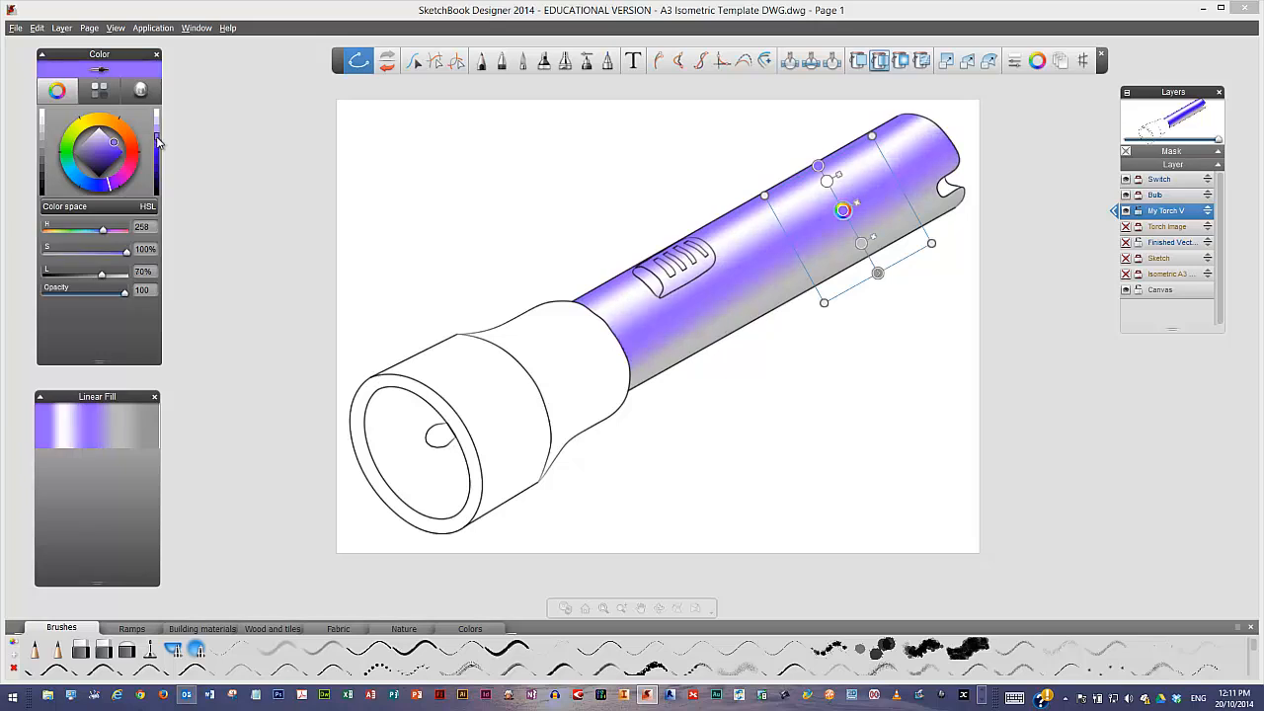
# Darken the barrel's lower side with fully saturated violet, using lightness 60% for the next stop and 40% for the end stop
pyautogui.click(862, 243)
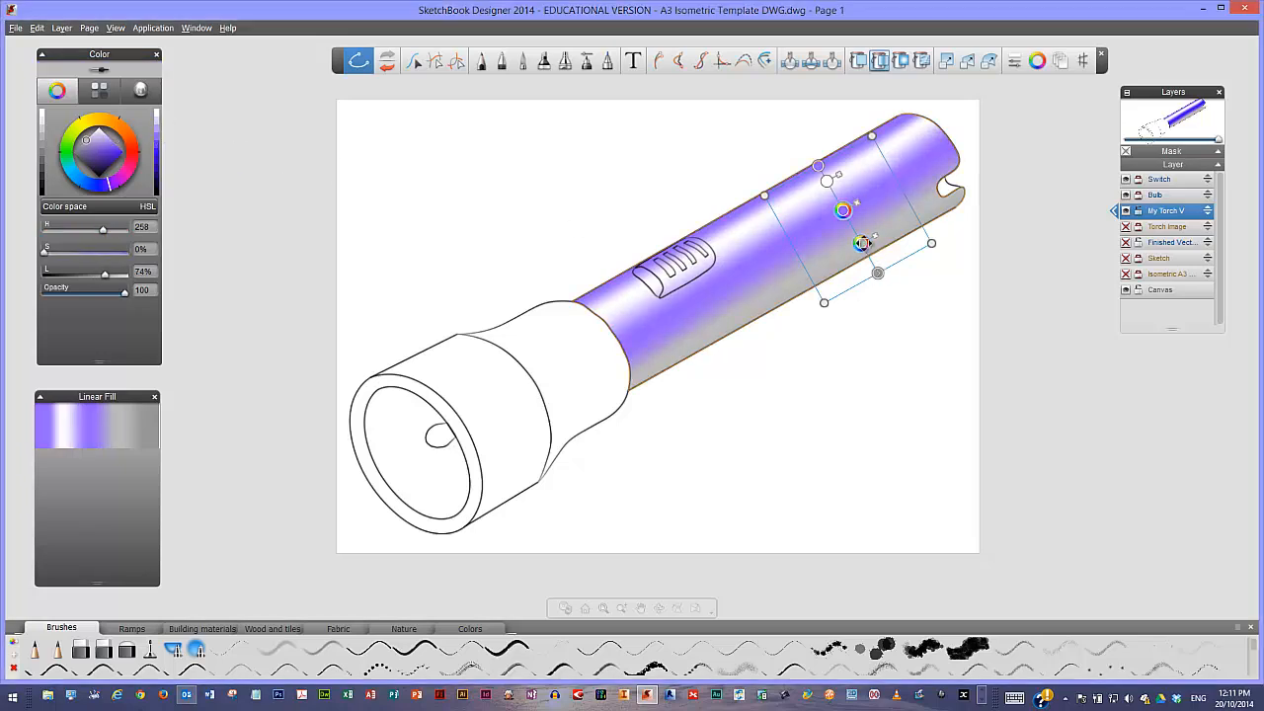
pyautogui.click(157, 150)
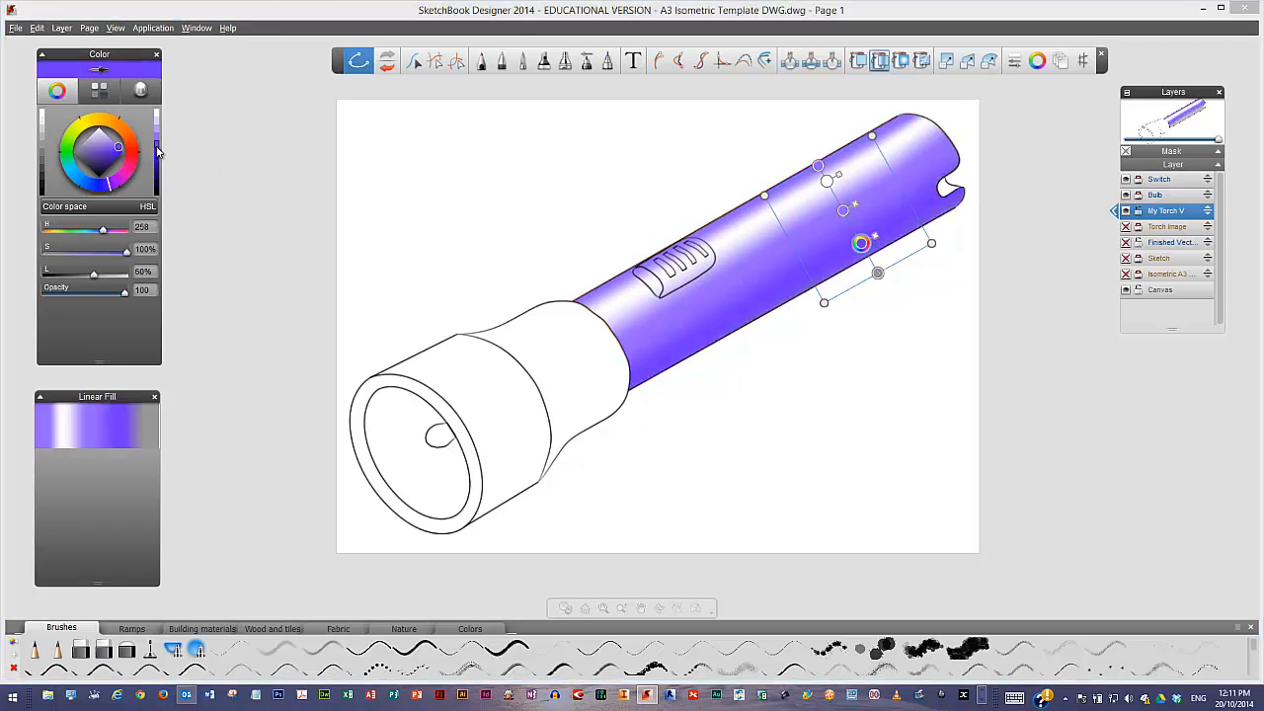
pyautogui.click(878, 273)
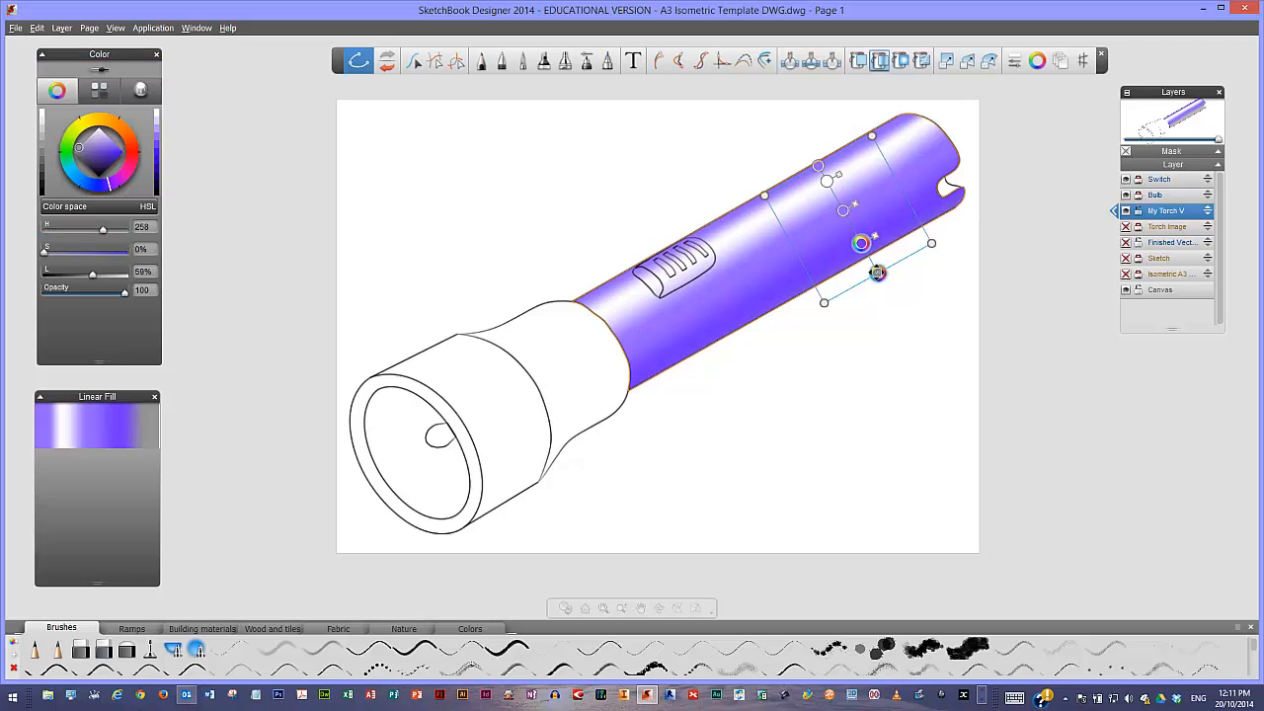
pyautogui.click(156, 165)
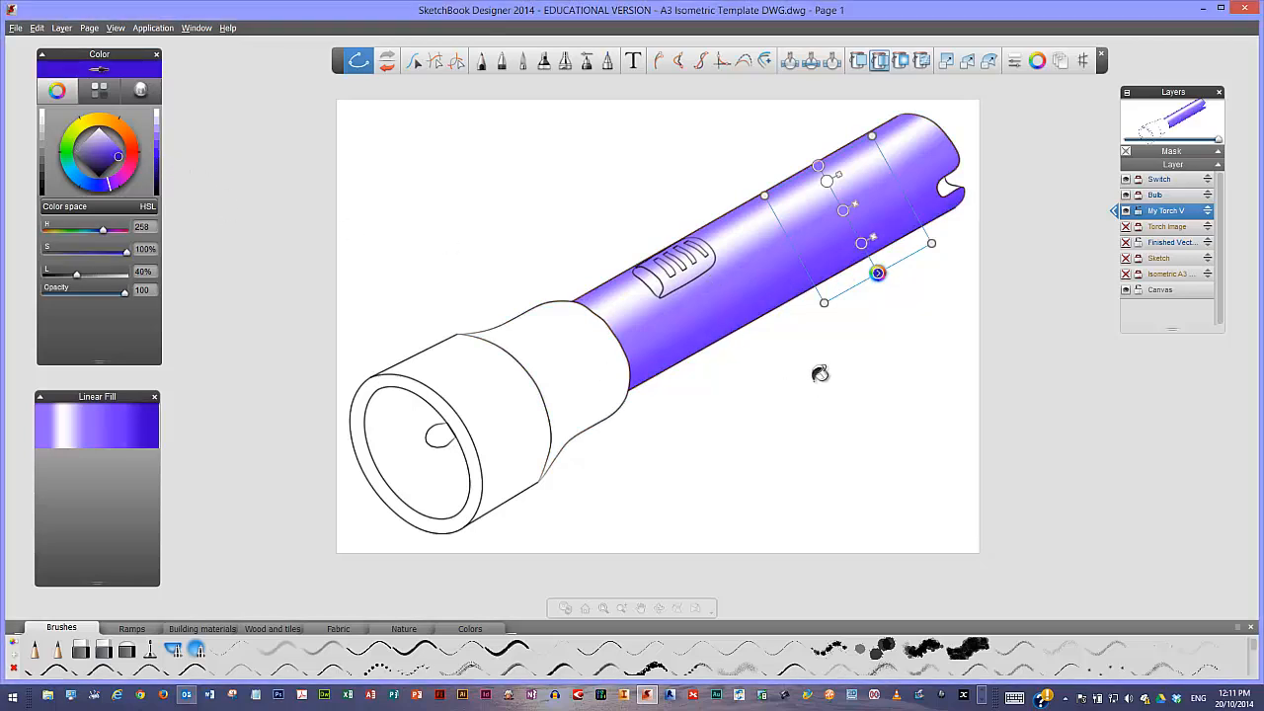
# Move the violet stop below the barrel's white highlight closer to it and nudge the highlight toward the upper edge
pyautogui.click(840, 205)
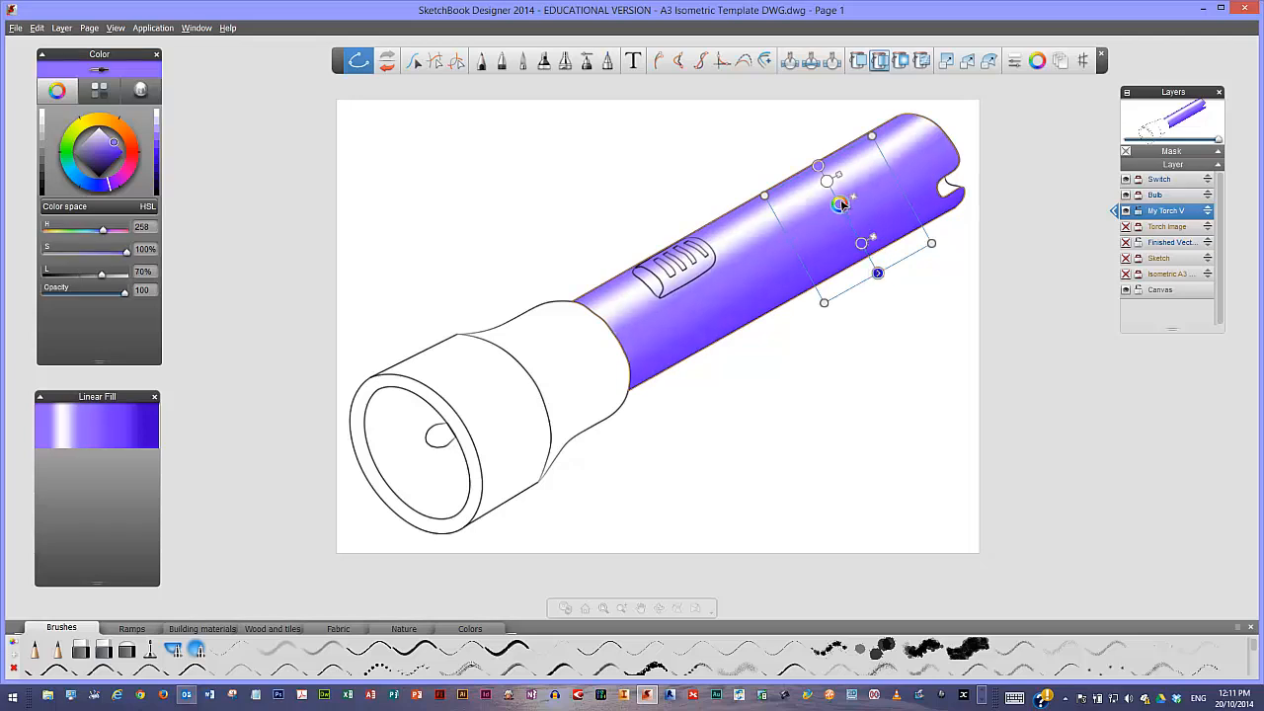
pyautogui.moveTo(841, 206)
pyautogui.mouseDown()
pyautogui.moveTo(818, 169)
pyautogui.moveTo(836, 198)
pyautogui.mouseUp()
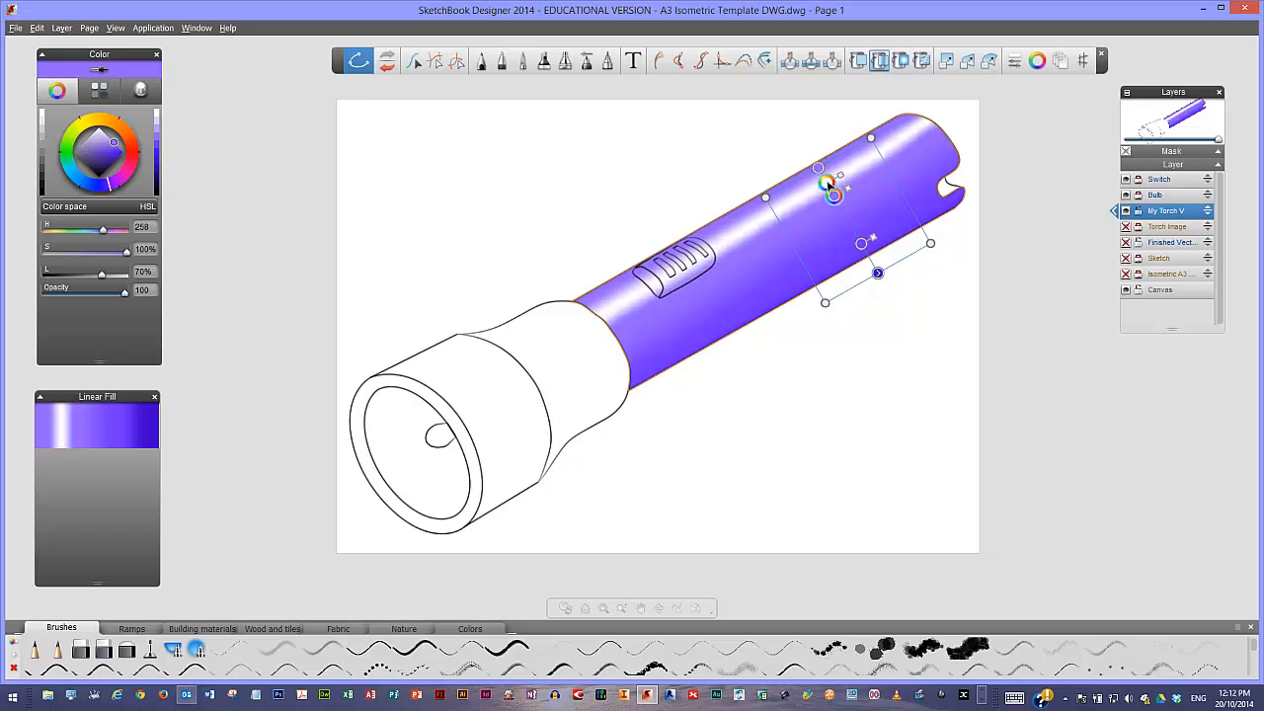
pyautogui.click(827, 182)
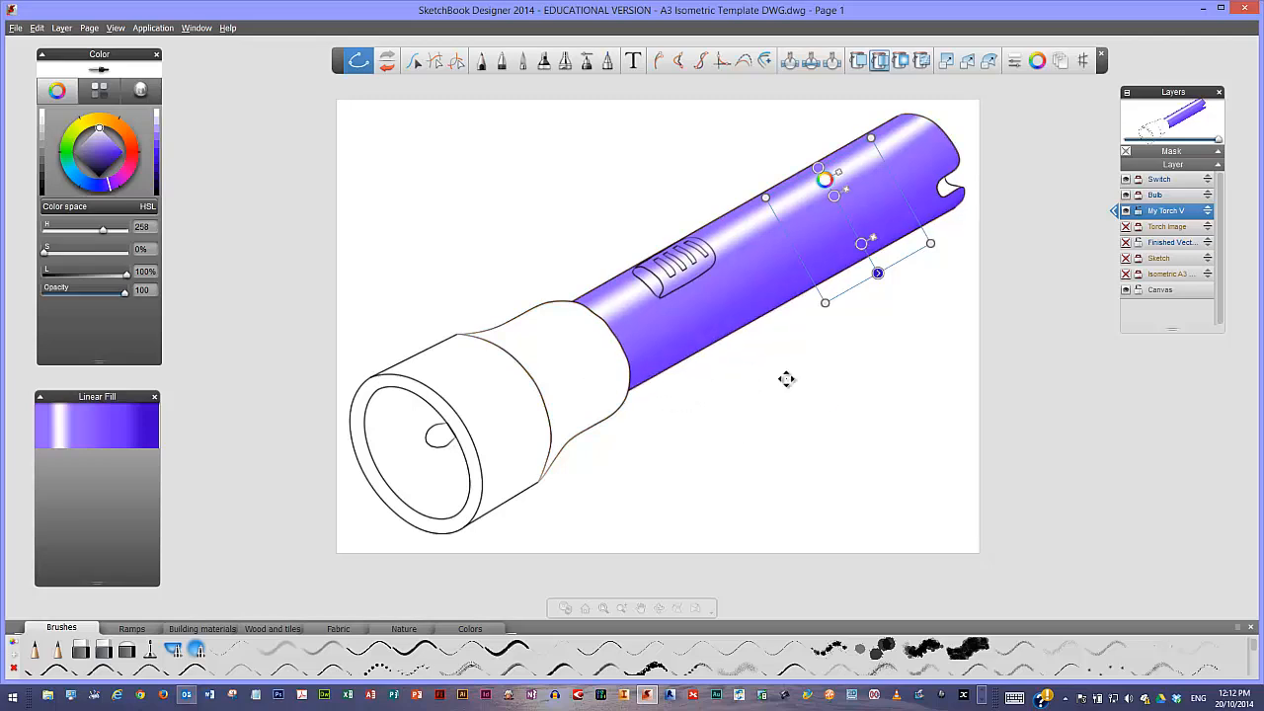
# Fill the torch's neck with the violet linear gradient, running from its upper edge to its lower edge perpendicular to the torch's axis
pyautogui.click(556, 376)
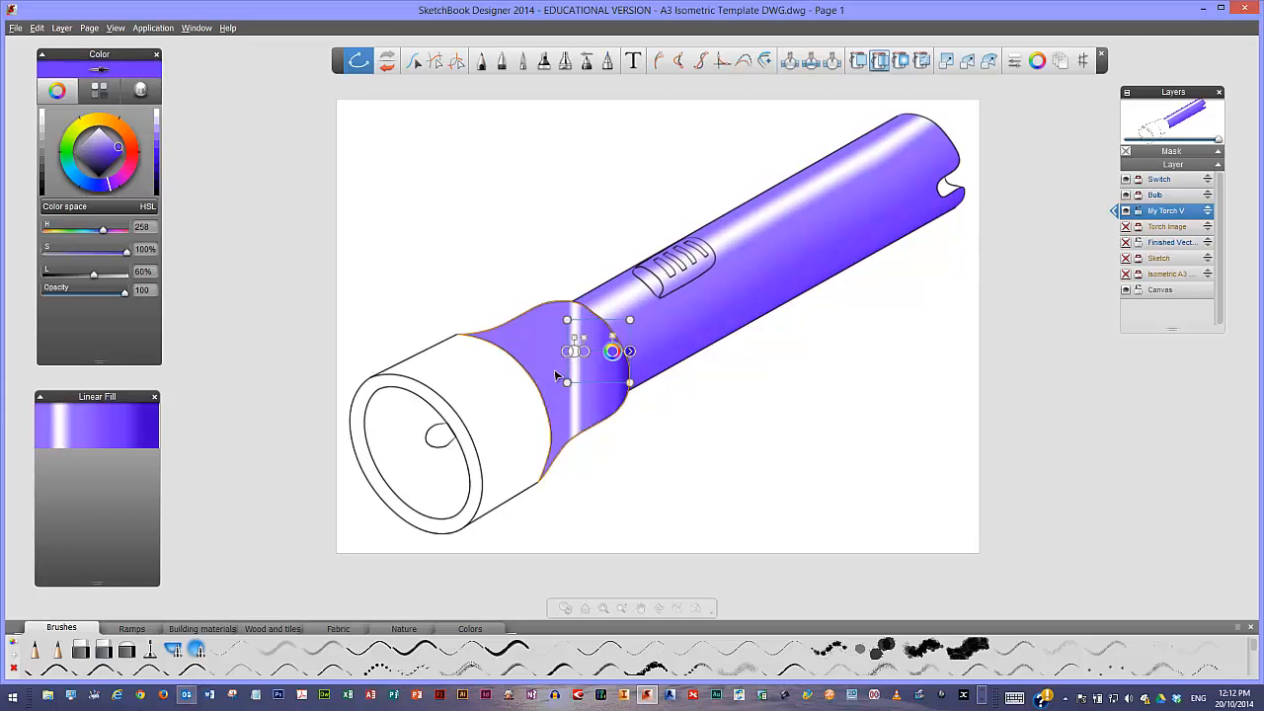
pyautogui.click(630, 352)
pyautogui.moveTo(630, 352)
pyautogui.mouseDown()
pyautogui.moveTo(606, 432)
pyautogui.moveTo(618, 448)
pyautogui.mouseUp()
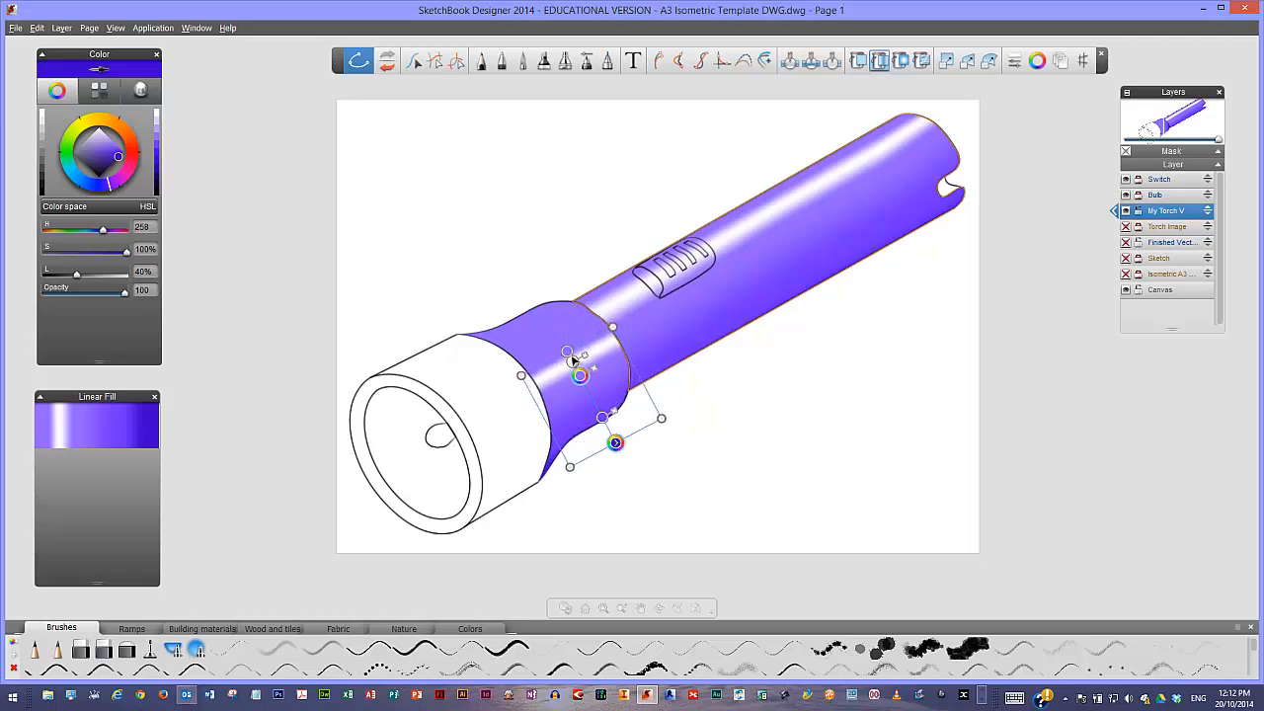
pyautogui.moveTo(568, 351); pyautogui.dragTo(545, 308)
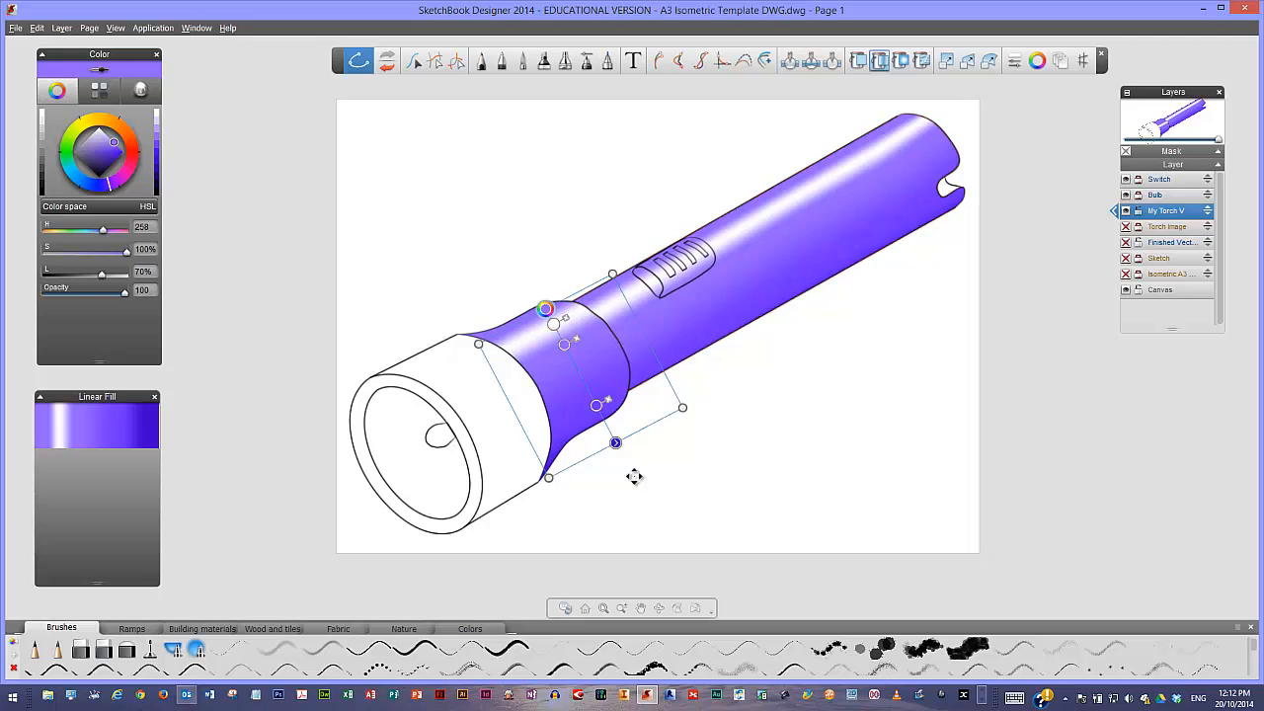
pyautogui.click(758, 419)
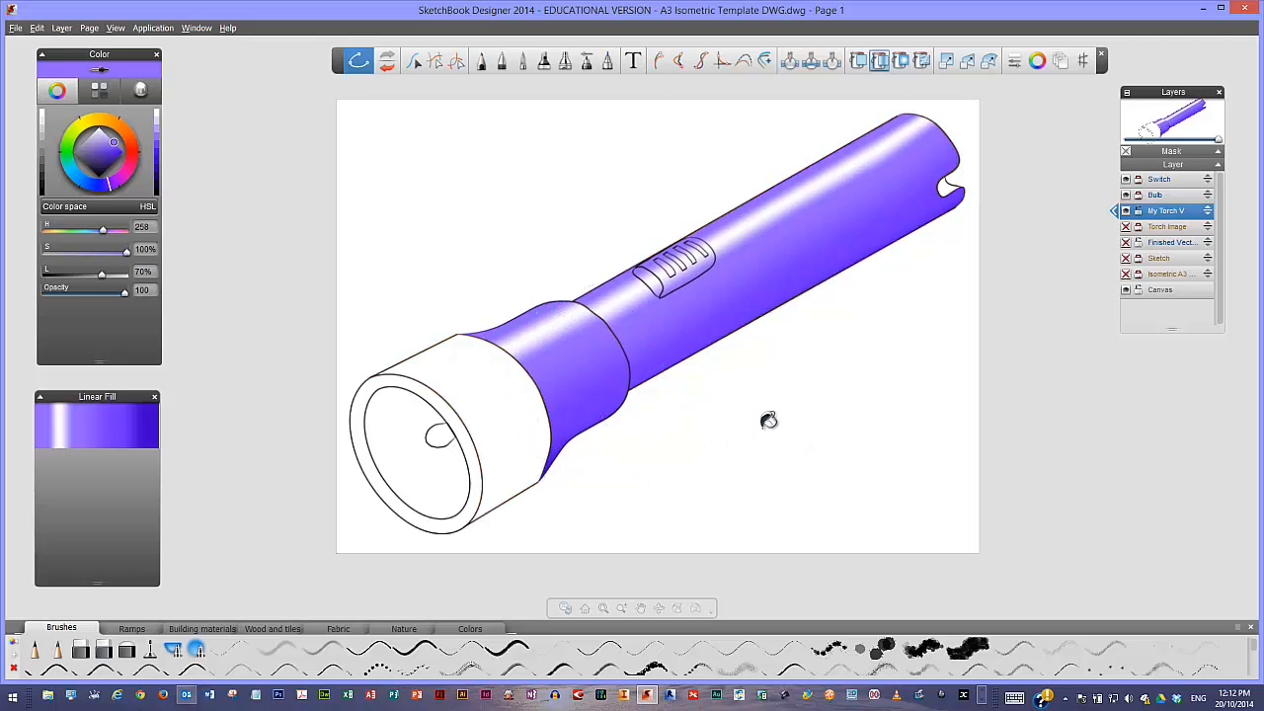
# Fill the torch's head with the same violet gradient, stretched from its upper edge to its lower edge across the torch's axis
pyautogui.click(485, 394)
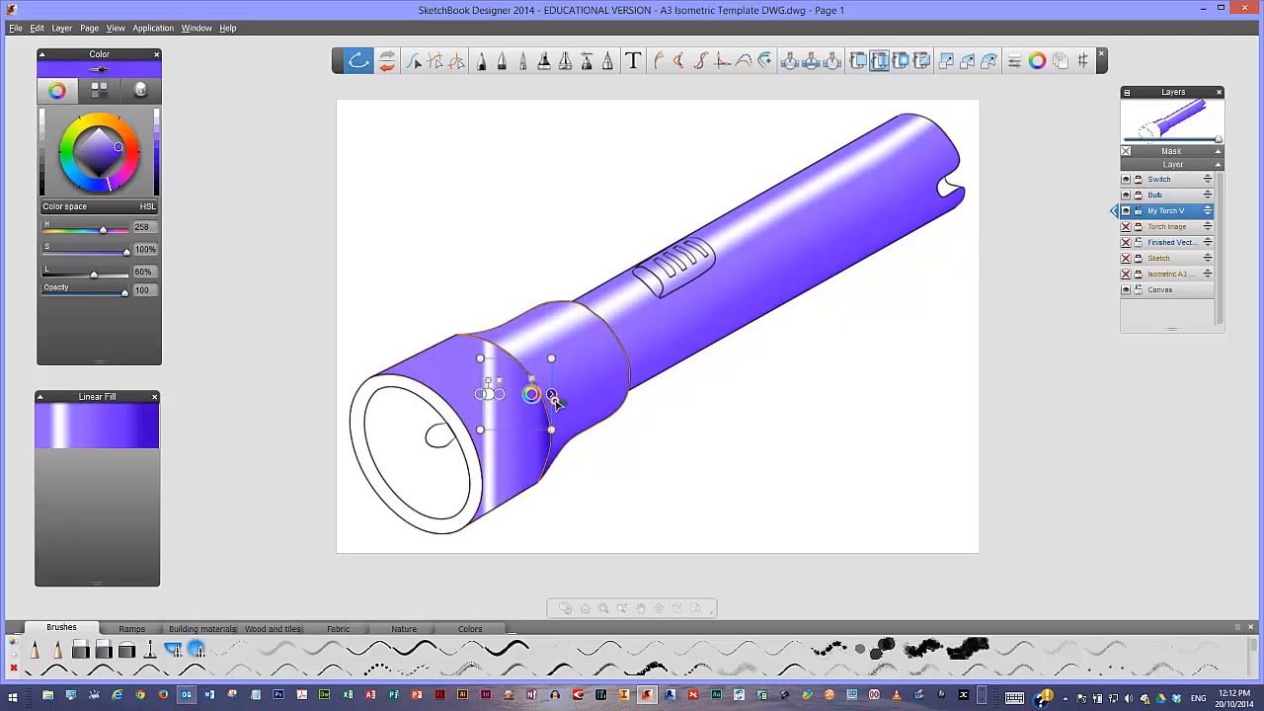
pyautogui.moveTo(561, 398); pyautogui.dragTo(537, 498)
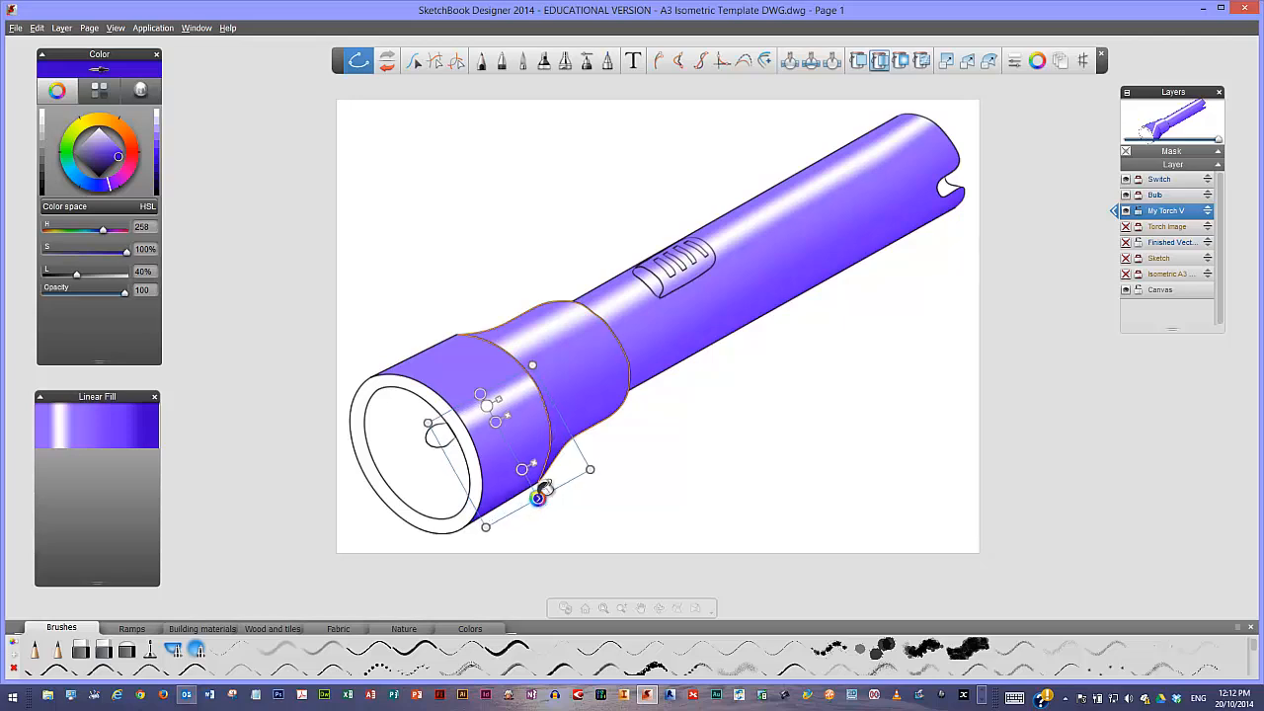
pyautogui.moveTo(480, 393); pyautogui.dragTo(452, 336)
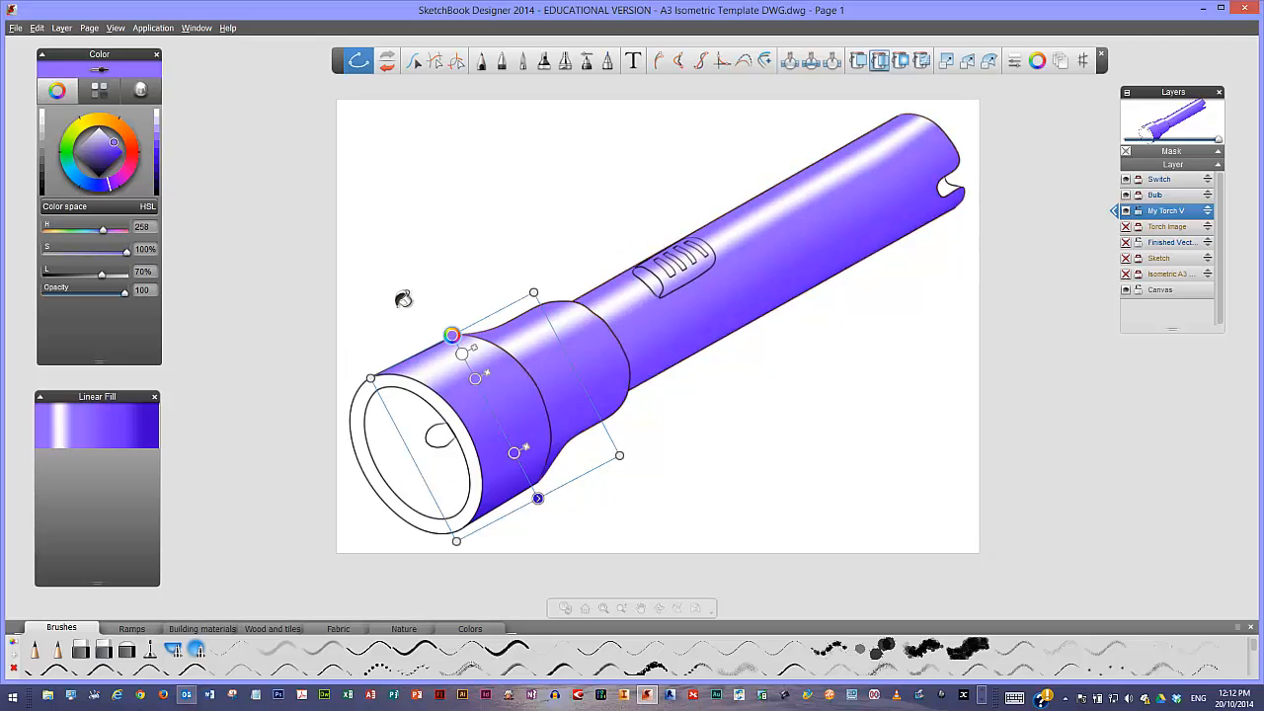
# Fill the front rim with the violet gradient, tilt its end slightly downward, and shift the white highlight and violet stops toward the end
pyautogui.click(361, 419)
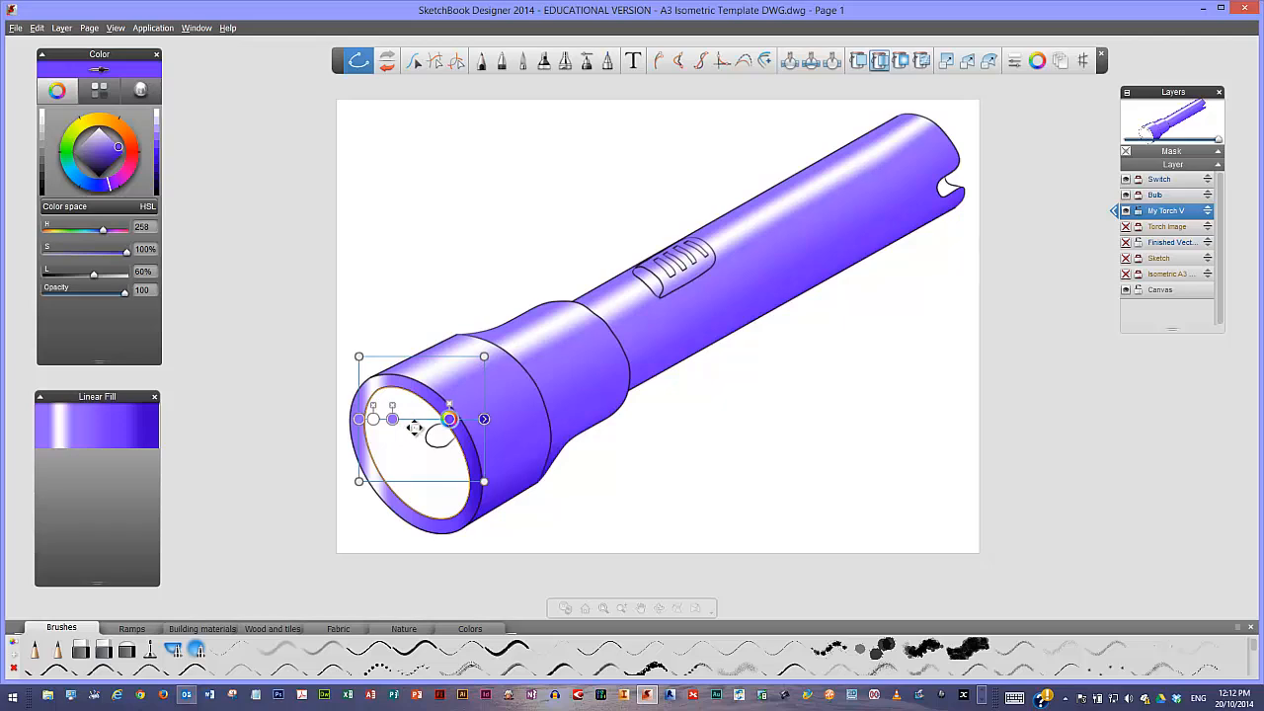
pyautogui.click(484, 419)
pyautogui.moveTo(484, 420); pyautogui.dragTo(481, 466)
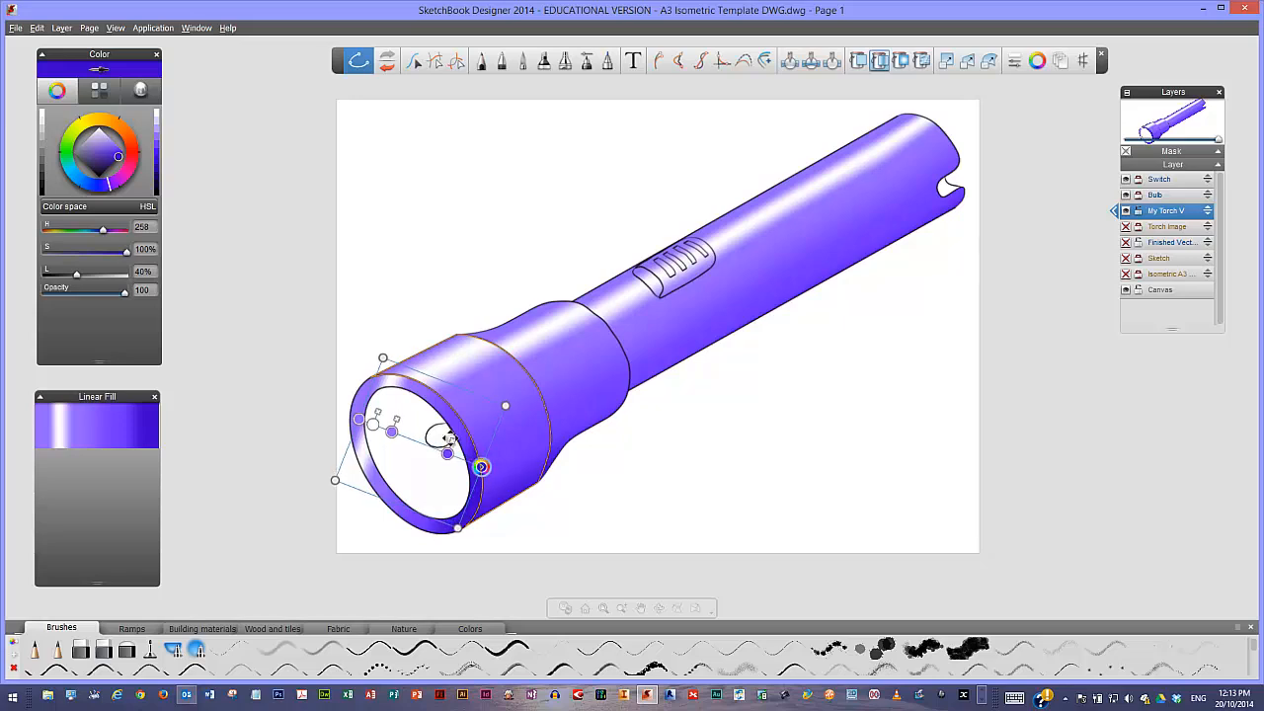
pyautogui.click(376, 427)
pyautogui.moveTo(392, 432); pyautogui.dragTo(459, 460)
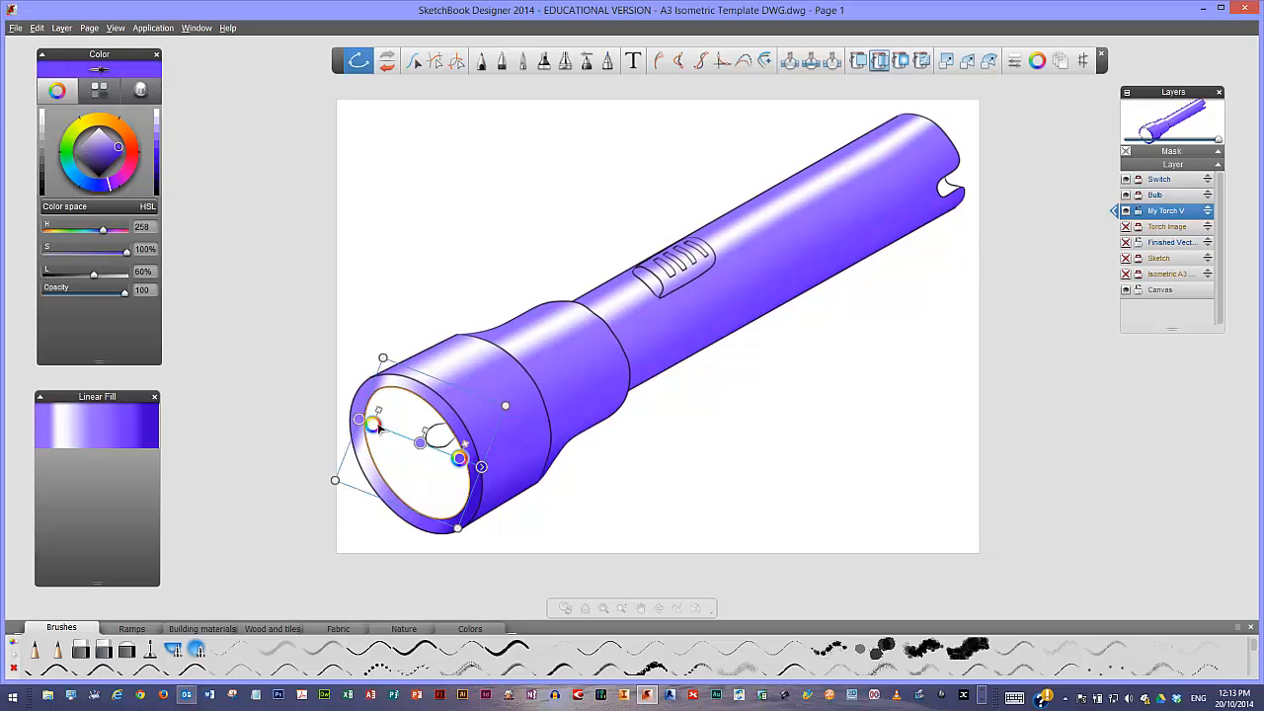
pyautogui.moveTo(376, 426); pyautogui.dragTo(398, 434)
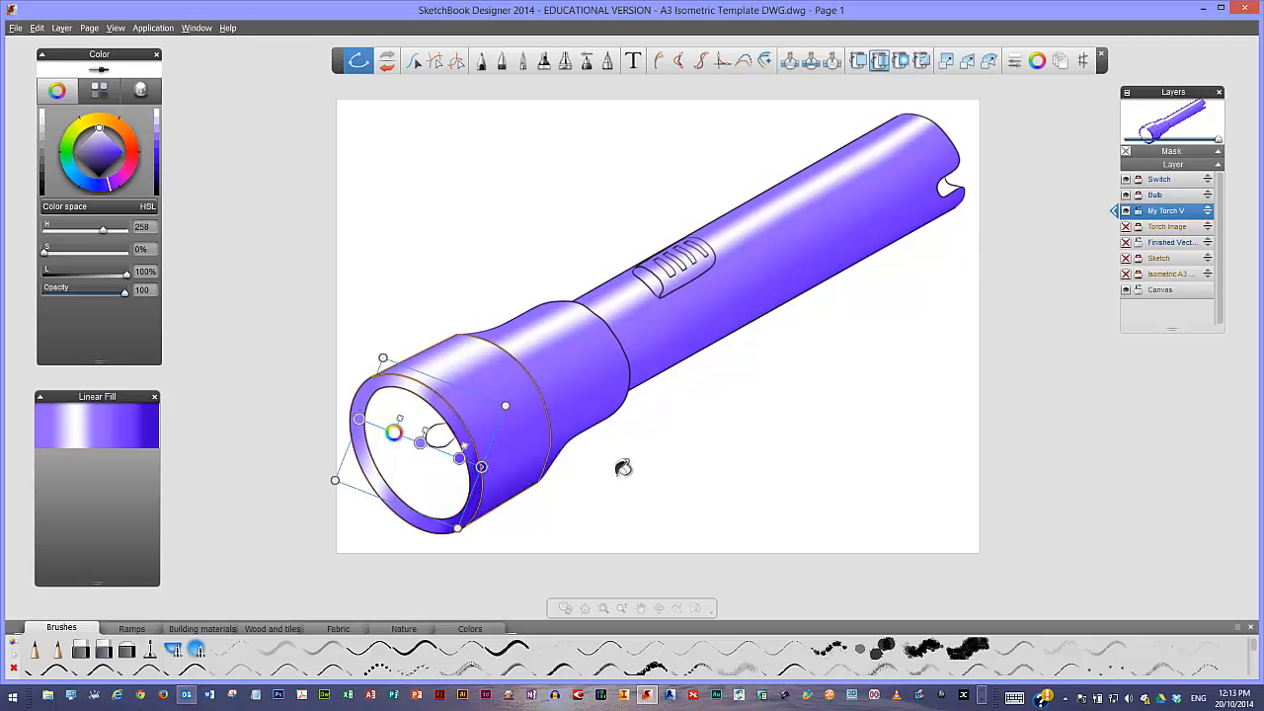
# Lighten the last two stops of the front rim's gradient to violet with 70% lightness
pyautogui.click(460, 460)
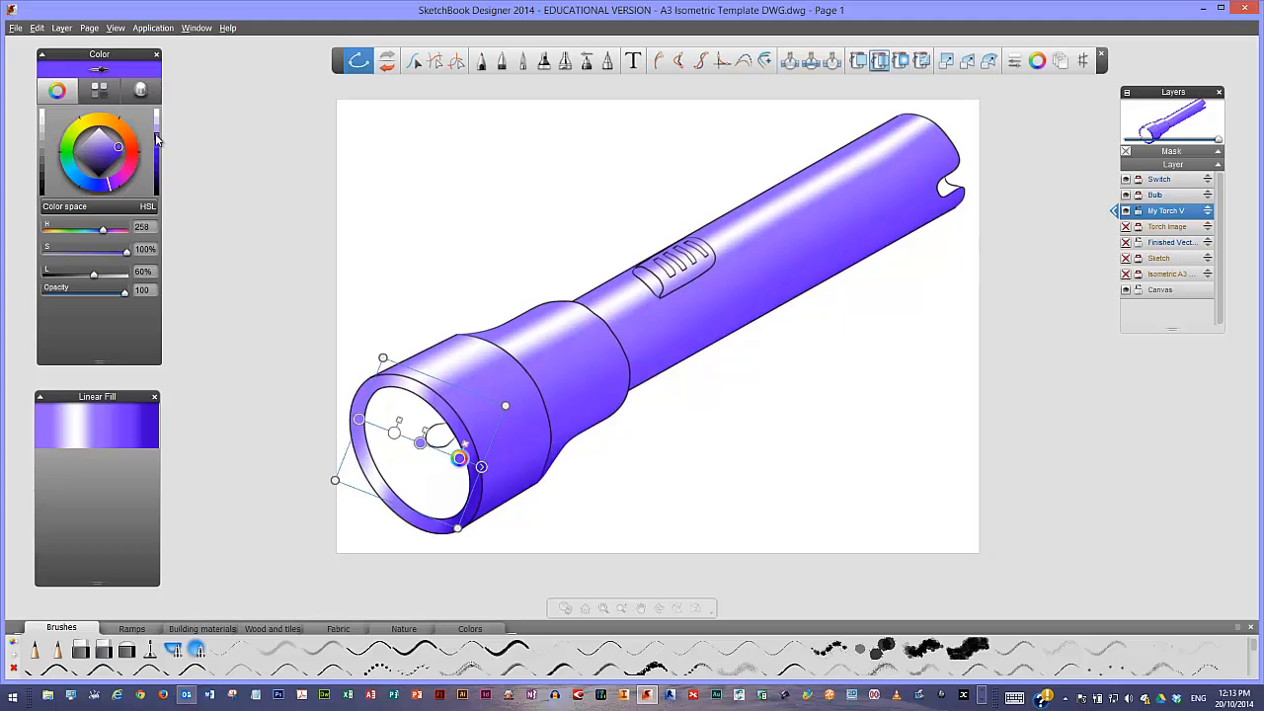
pyautogui.moveTo(155, 144); pyautogui.dragTo(156, 141)
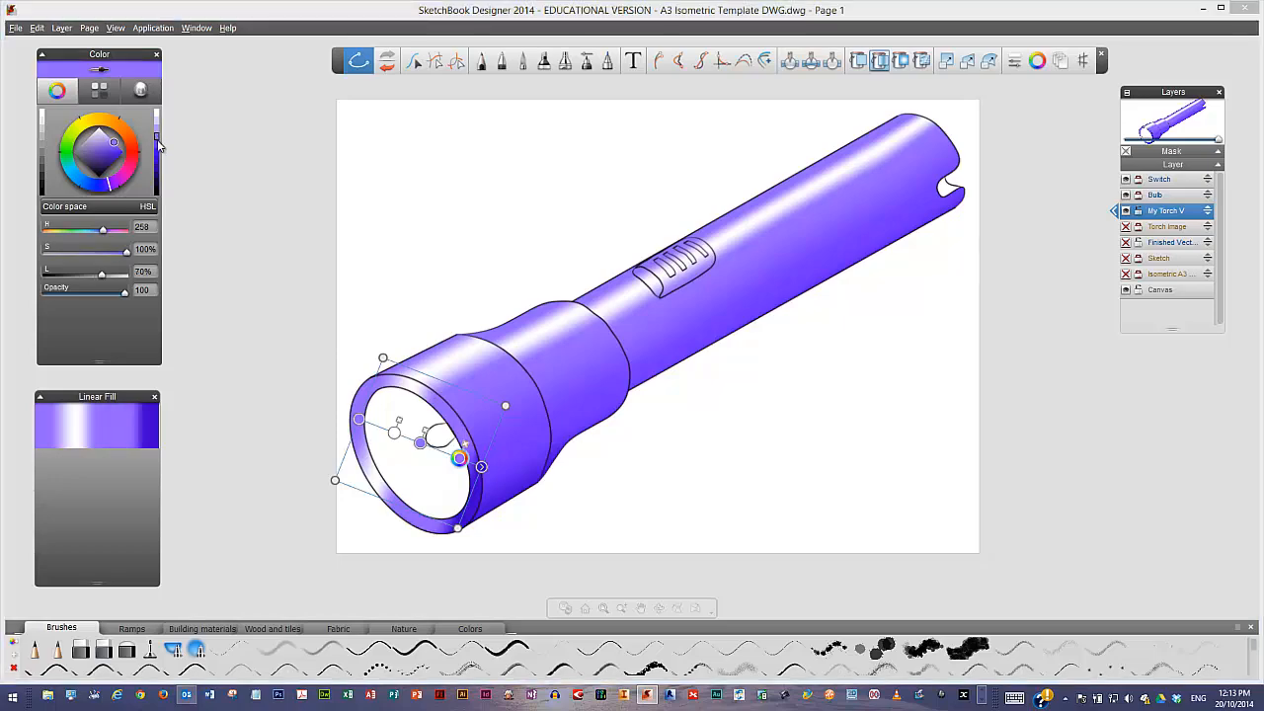
pyautogui.click(158, 149)
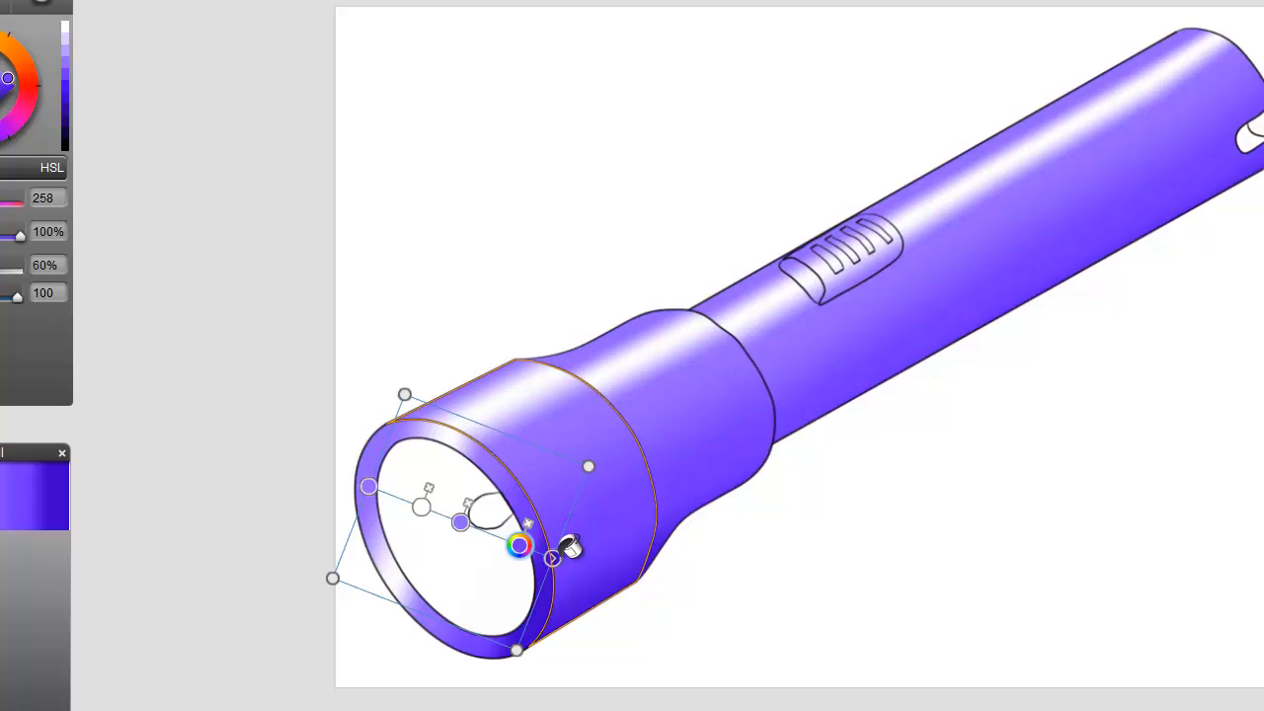
pyautogui.click(553, 557)
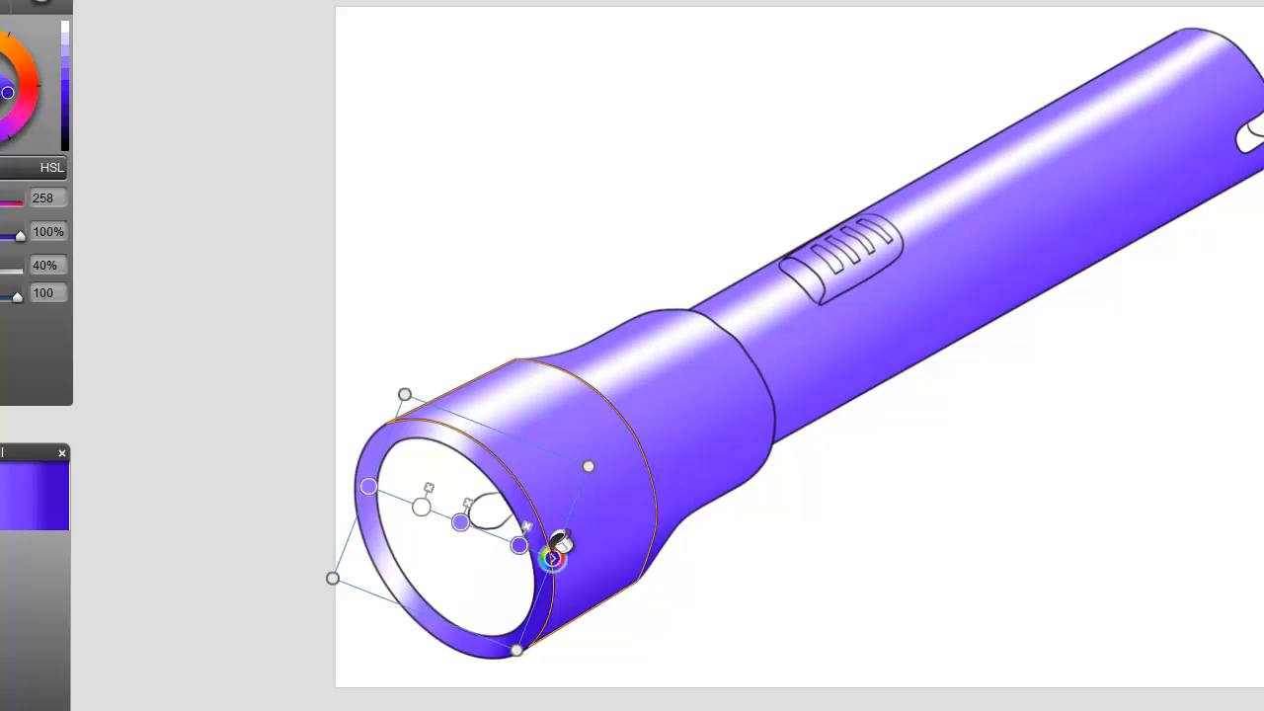
pyautogui.click(63, 64)
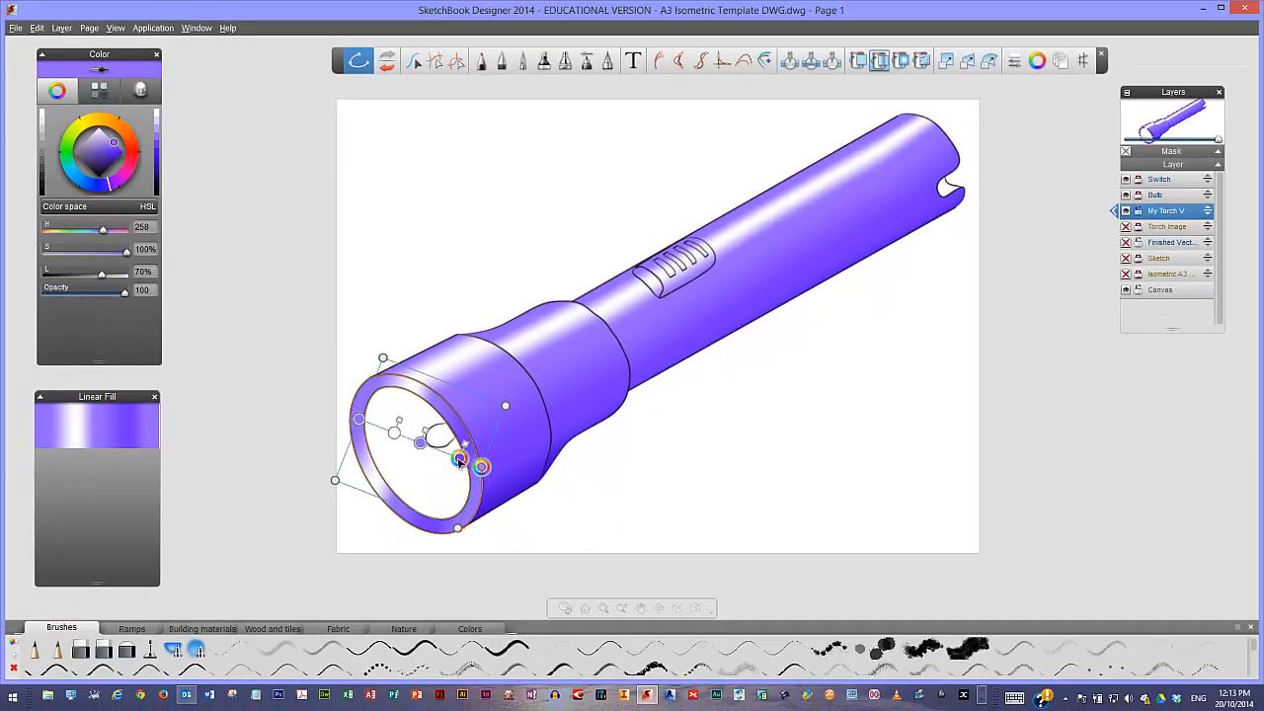
pyautogui.click(459, 458)
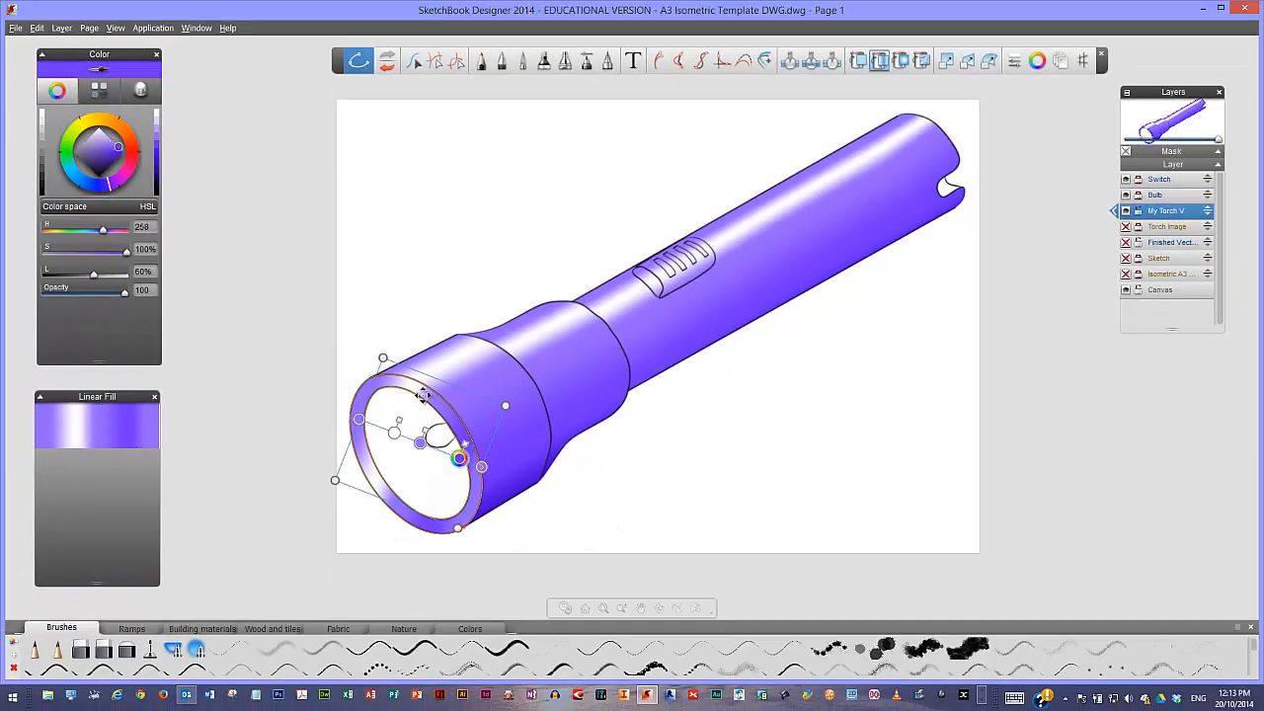
pyautogui.click(156, 139)
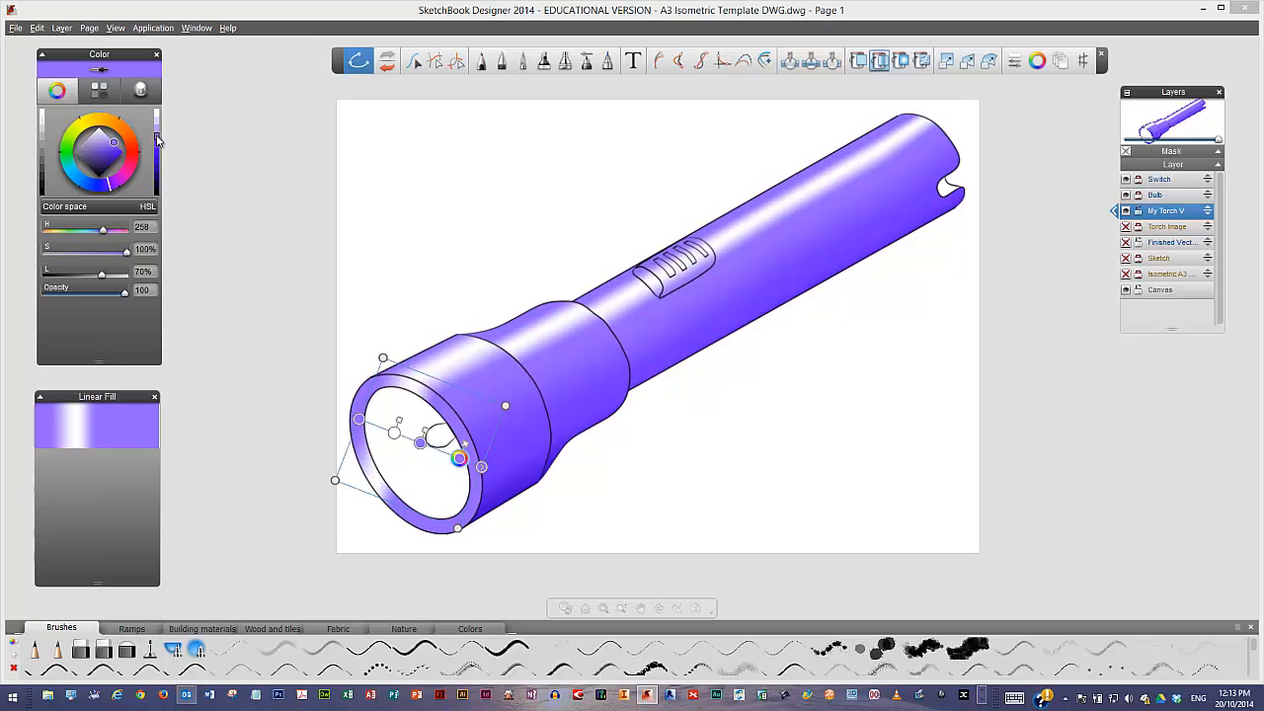
pyautogui.click(738, 442)
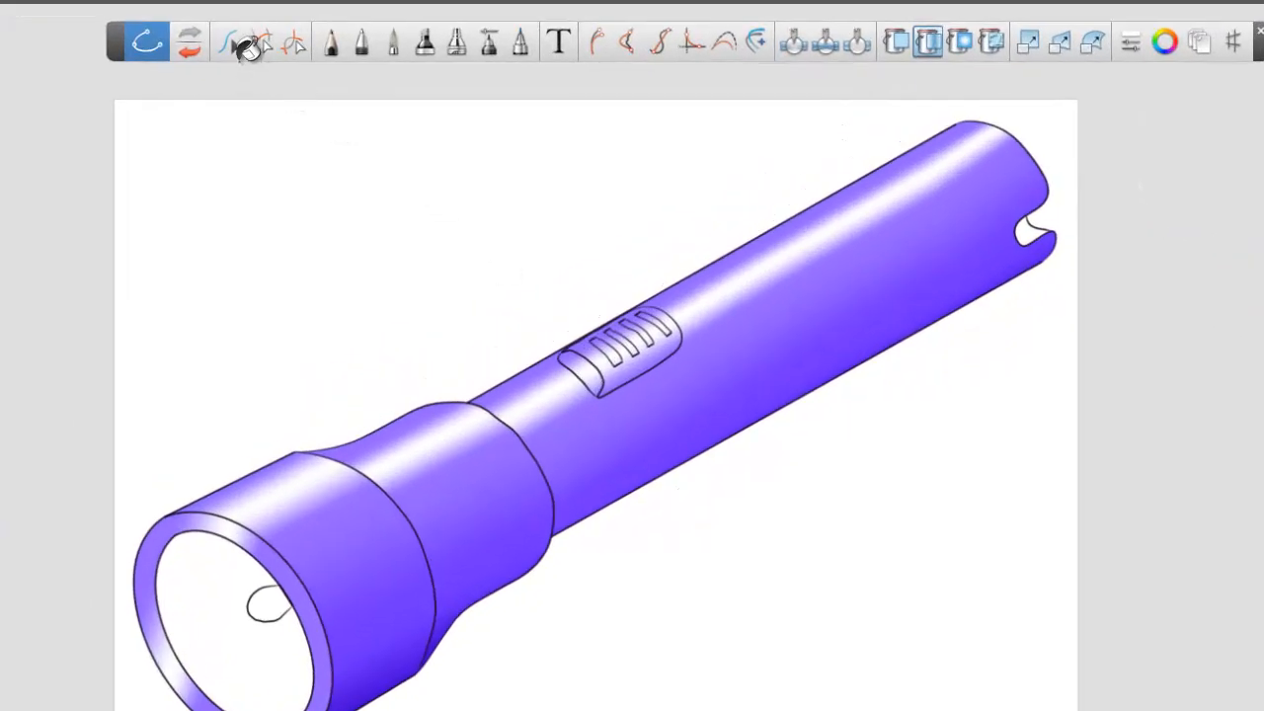
# Check the barrel's linear gradient fill and its color stops, and deselect it
pyautogui.click(232, 37)
pyautogui.click(353, 546)
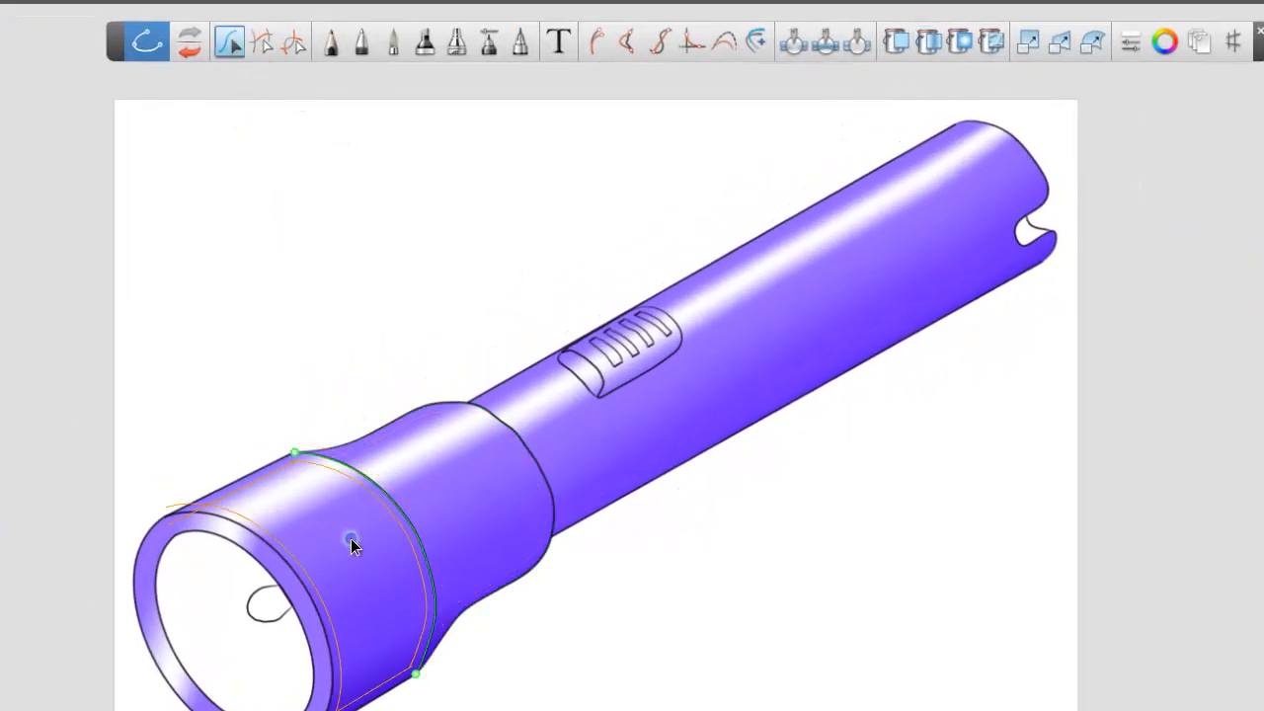
pyautogui.click(470, 482)
pyautogui.doubleClick(582, 439)
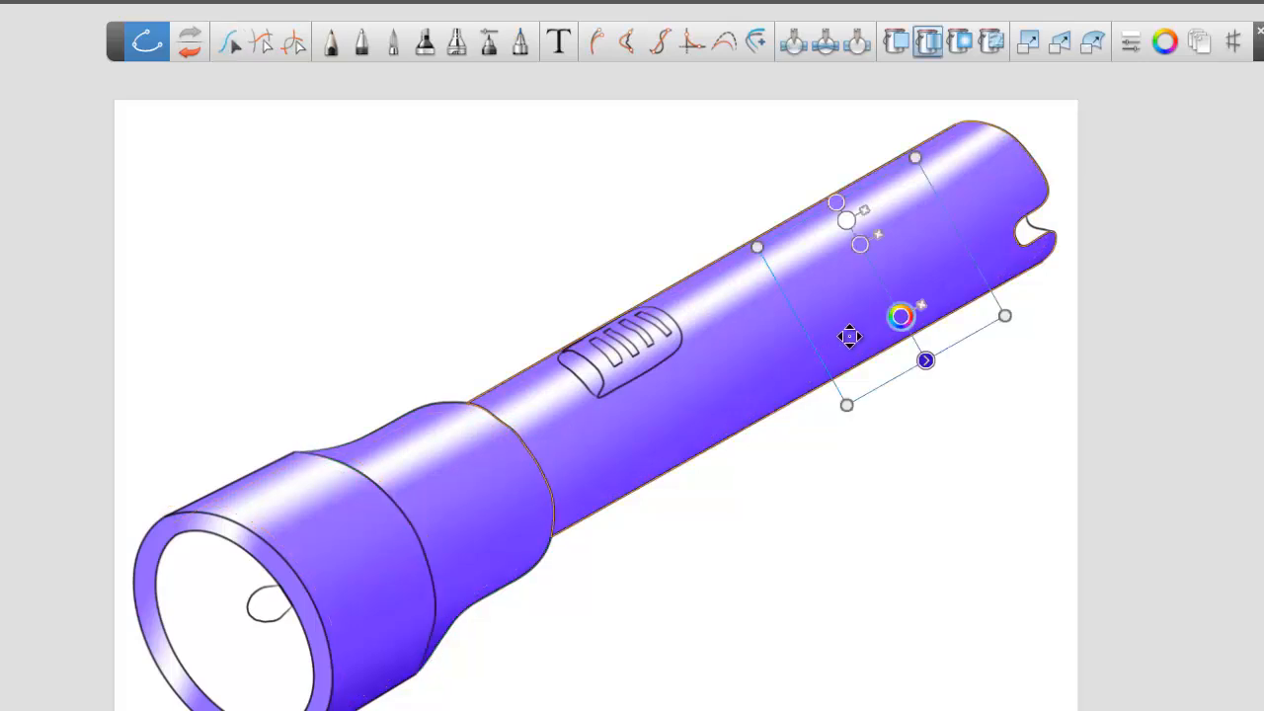
pyautogui.moveTo(903, 319); pyautogui.dragTo(840, 246)
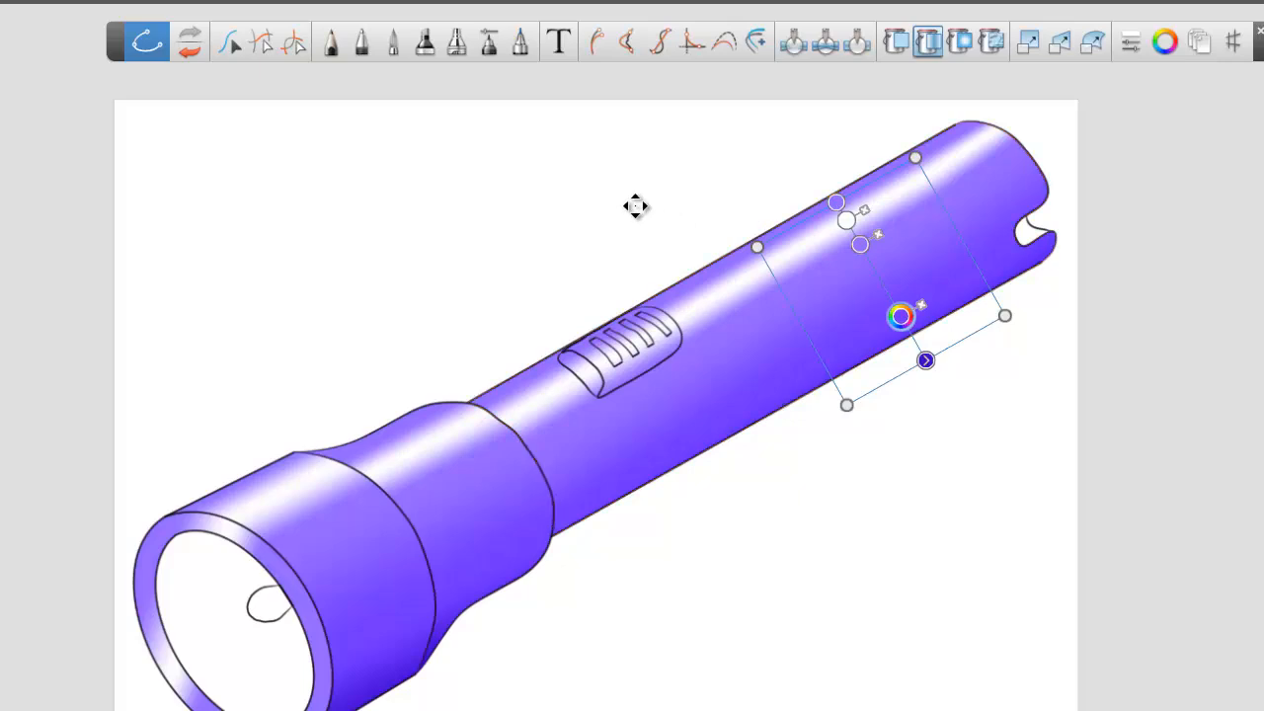
pyautogui.click(808, 593)
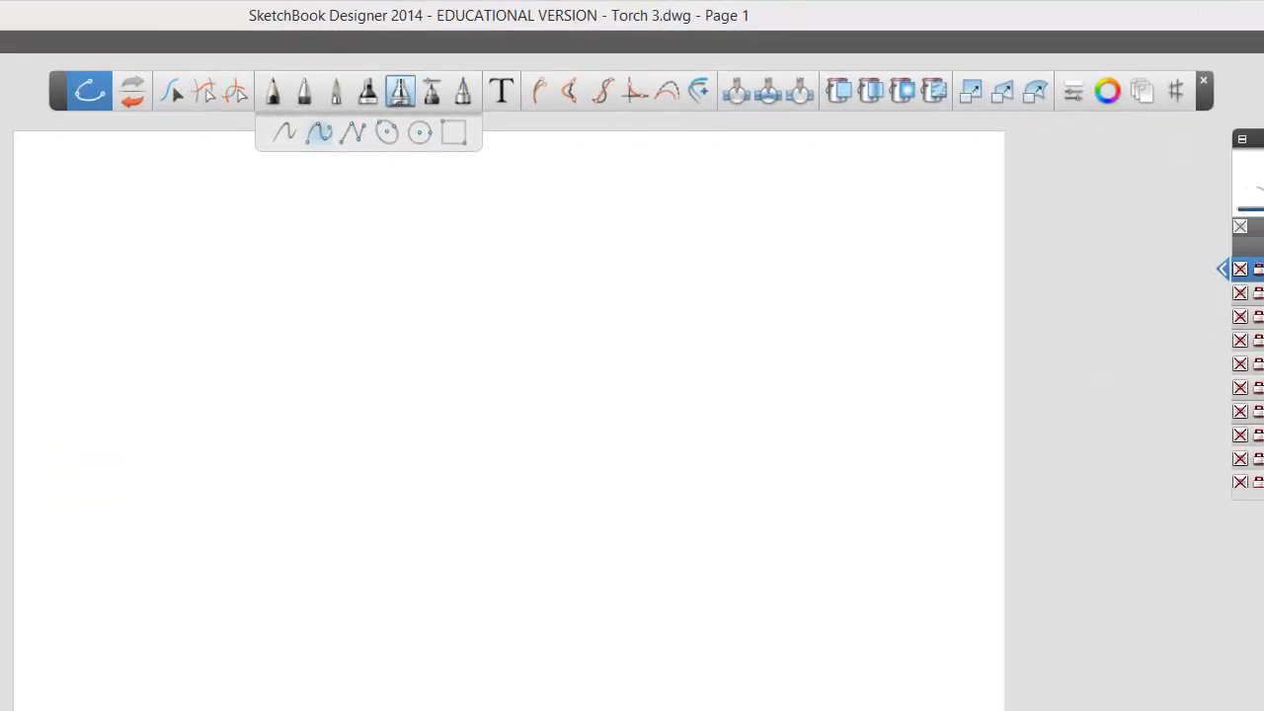
# In Torch 3.dwg, bring the Layers palette beside the page, view the Isometric A3 and Sketch layers, and hide both again
pyautogui.moveTo(1249, 140); pyautogui.dragTo(1116, 158)
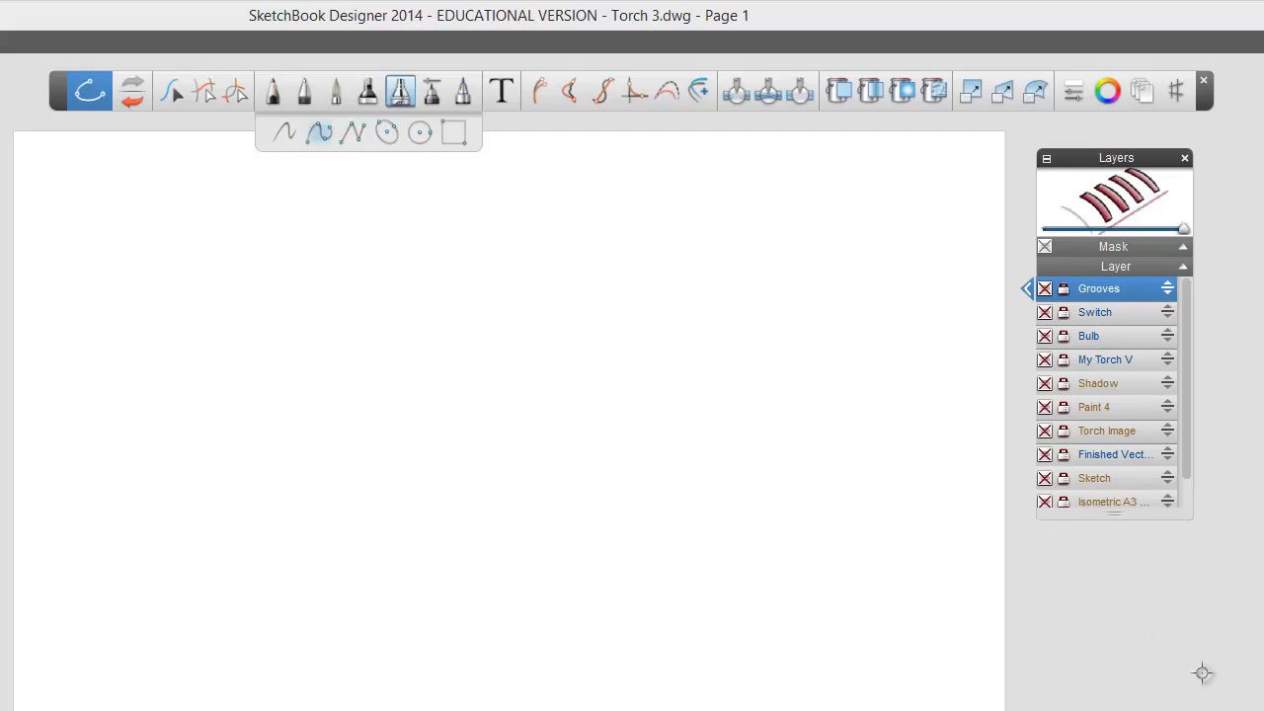
pyautogui.click(1045, 503)
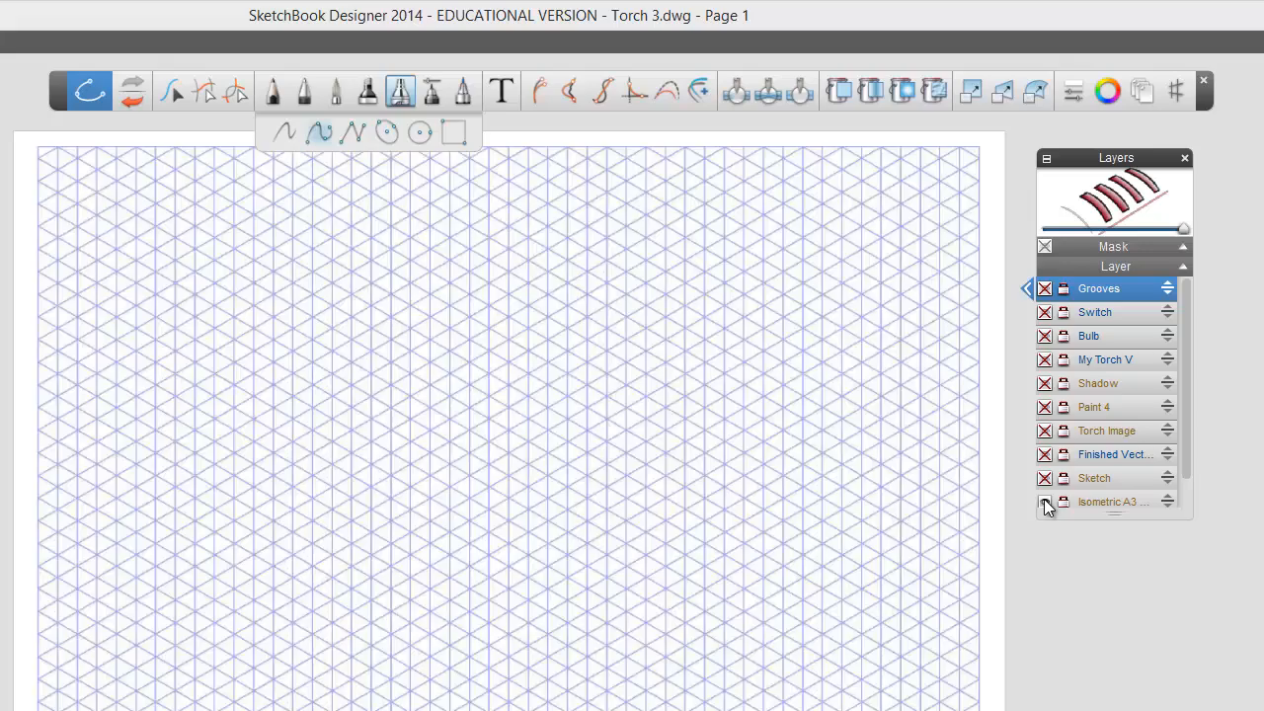
pyautogui.click(1044, 478)
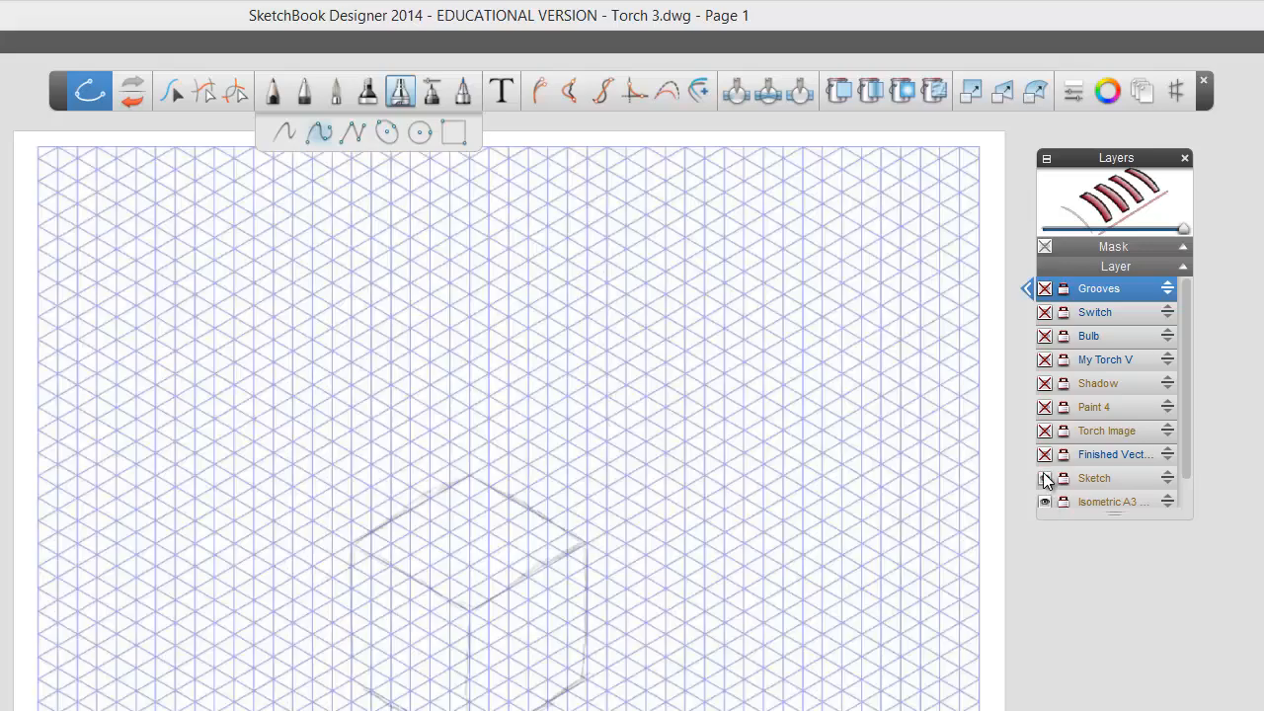
pyautogui.click(1044, 478)
pyautogui.click(1045, 502)
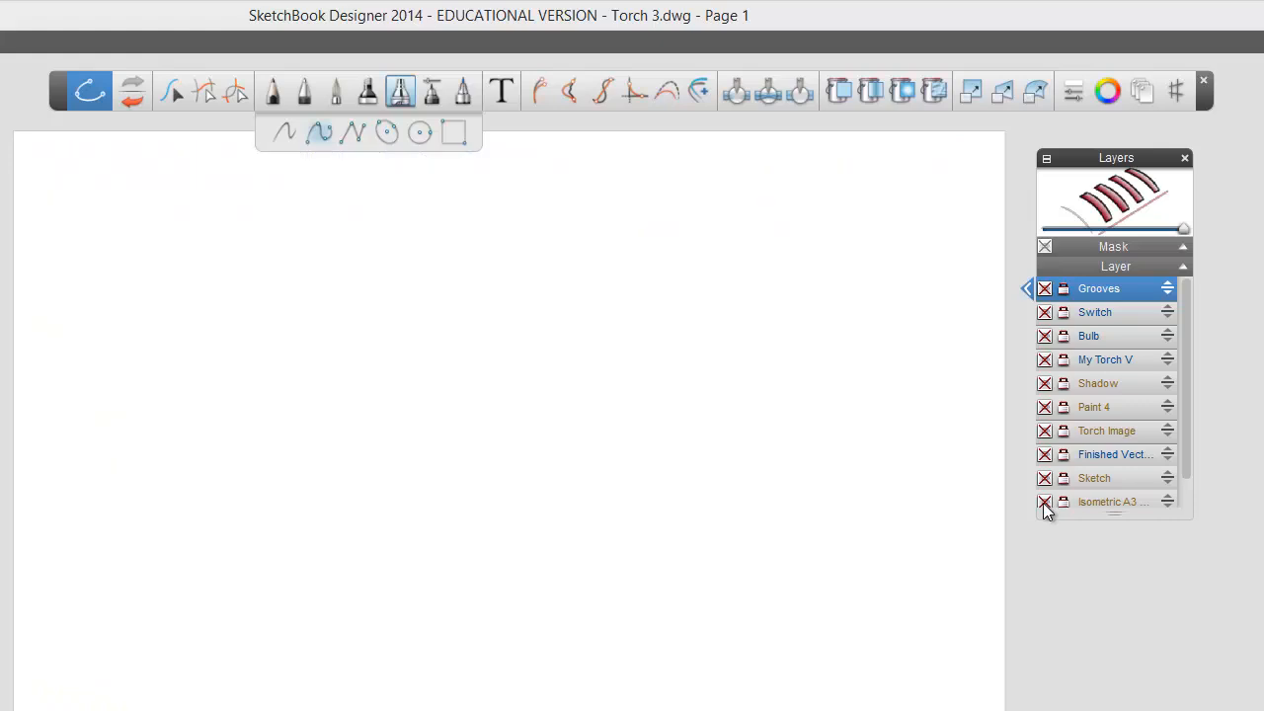
# Show the Torch Image and My Torch V layers, choose the Select Curve tool, and make My Torch V the active layer
pyautogui.click(1044, 431)
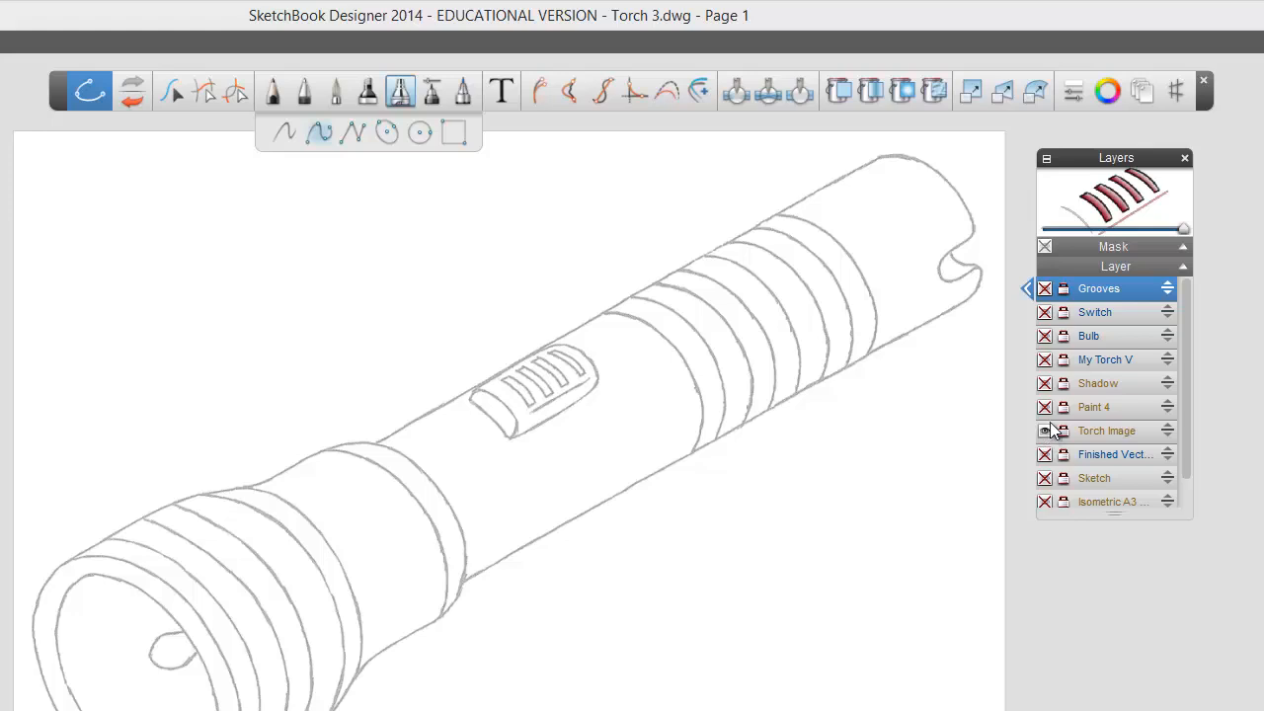
pyautogui.click(1045, 359)
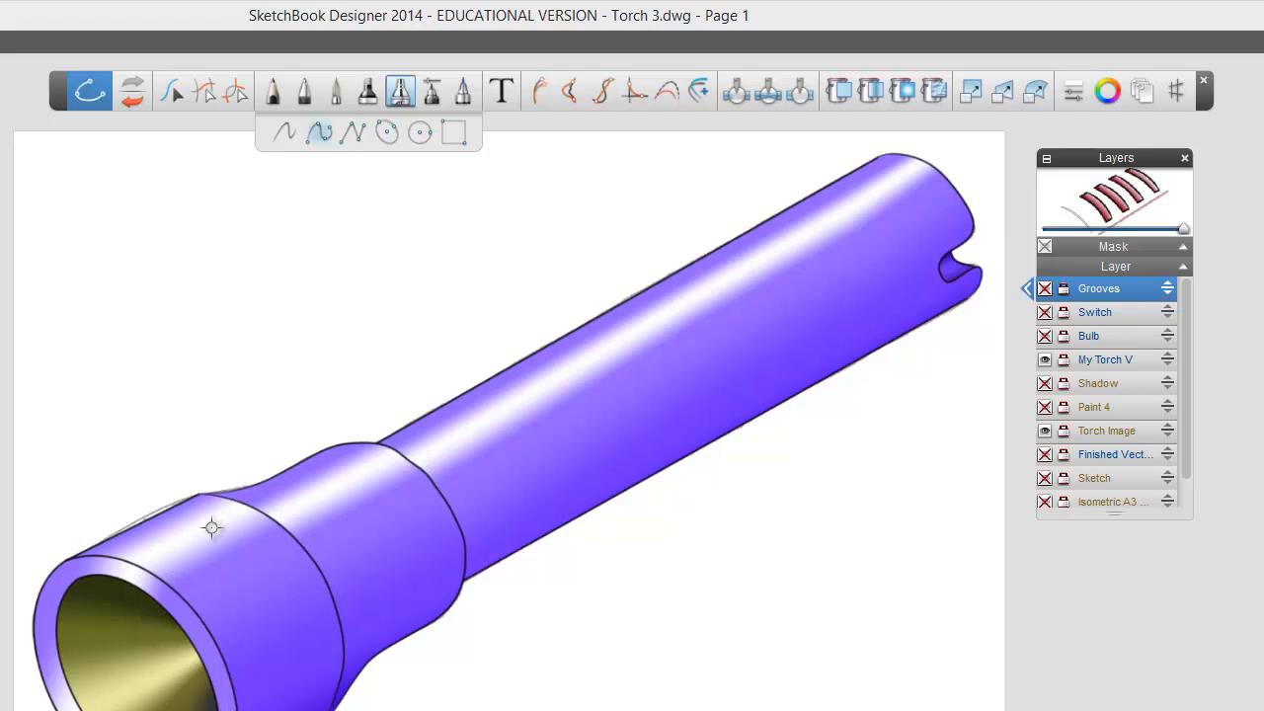
pyautogui.click(172, 91)
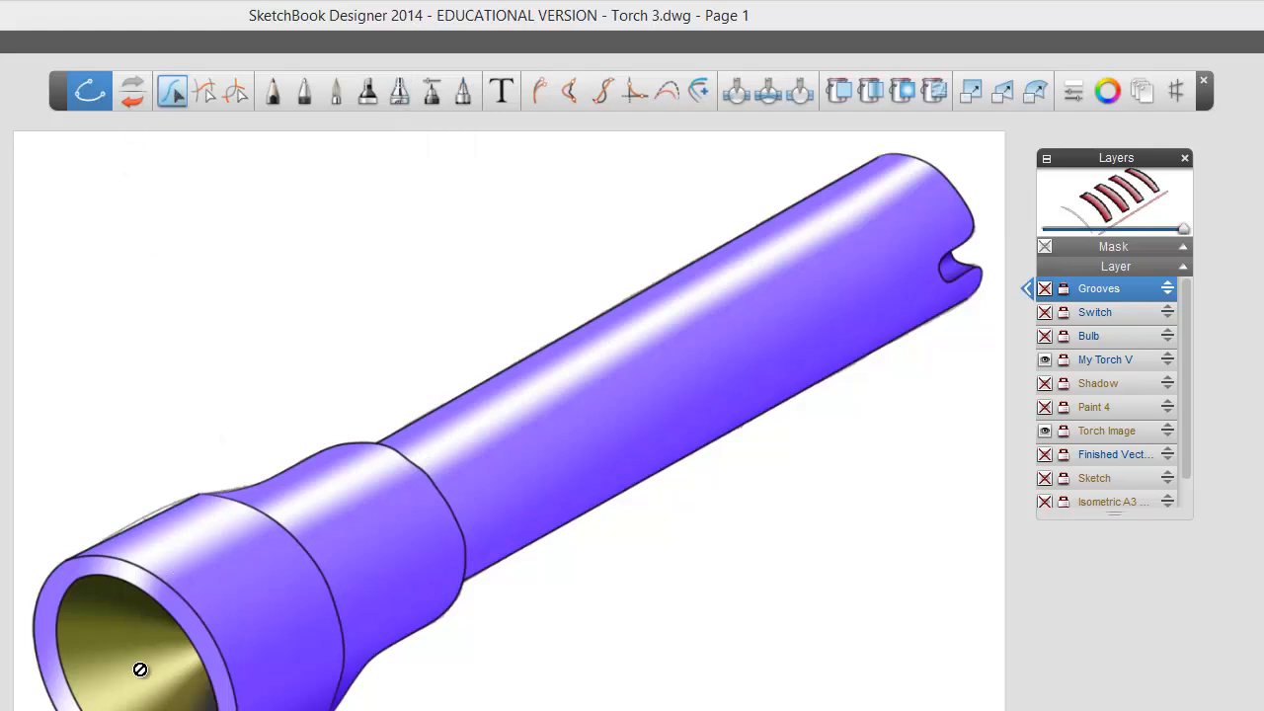
pyautogui.click(1064, 289)
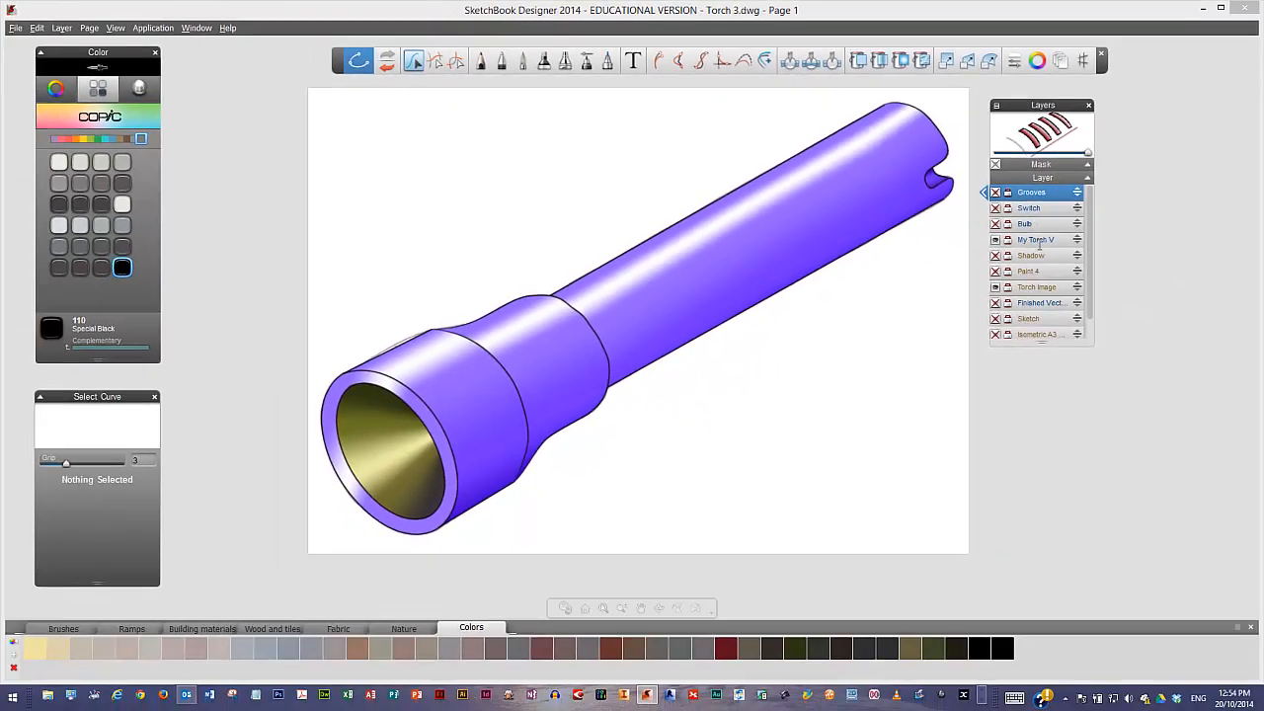
pyautogui.click(1032, 239)
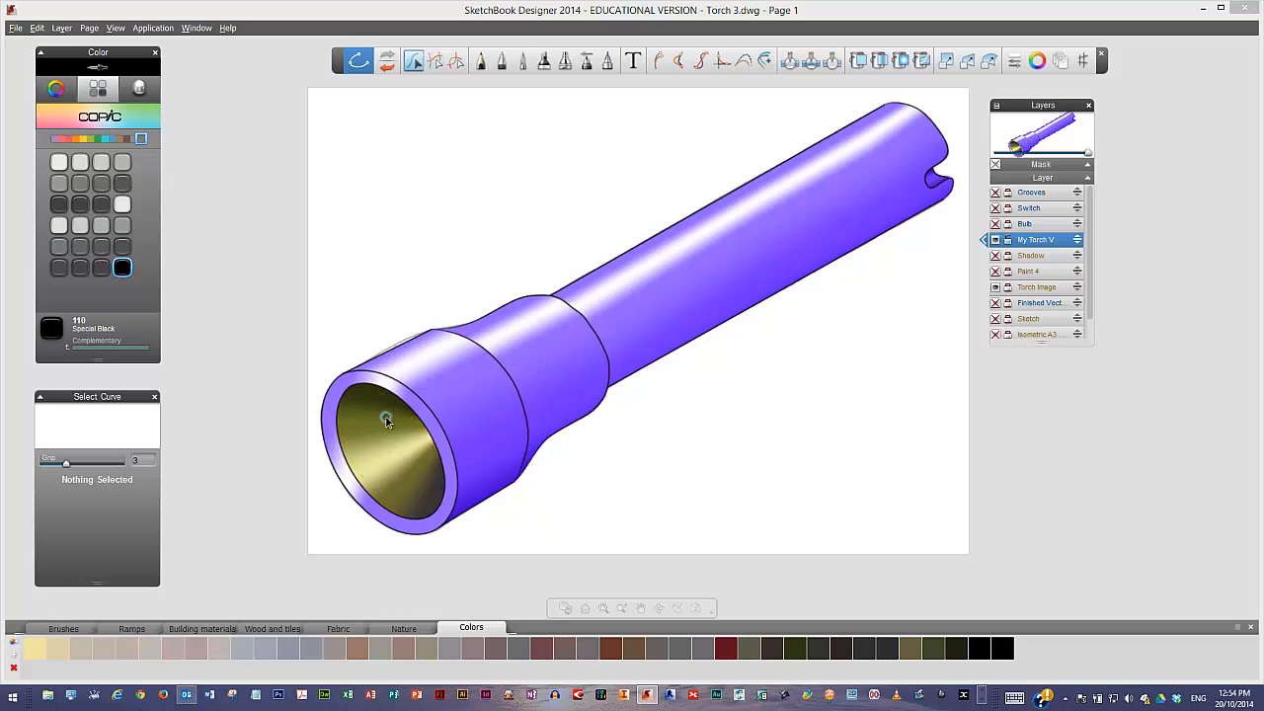
# Check the linear gradient fill of the torch's reflector, and lock the My Torch V layer
pyautogui.click(384, 446)
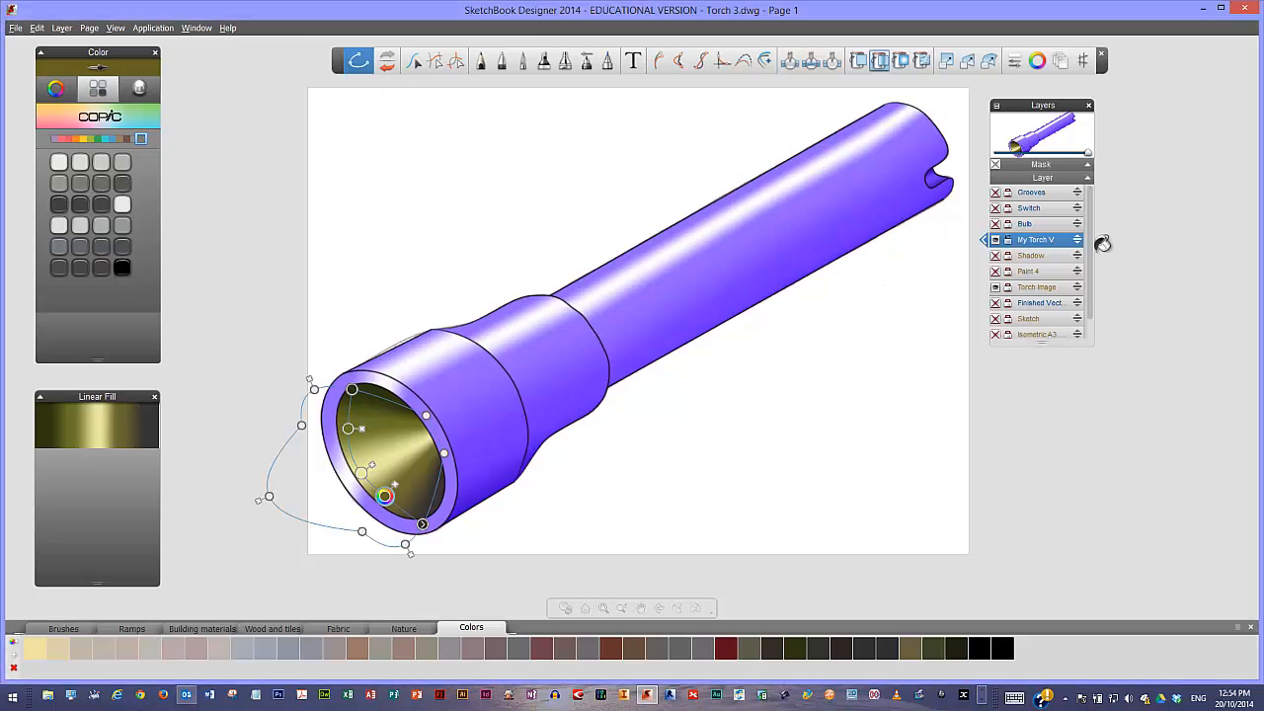
pyautogui.click(1009, 240)
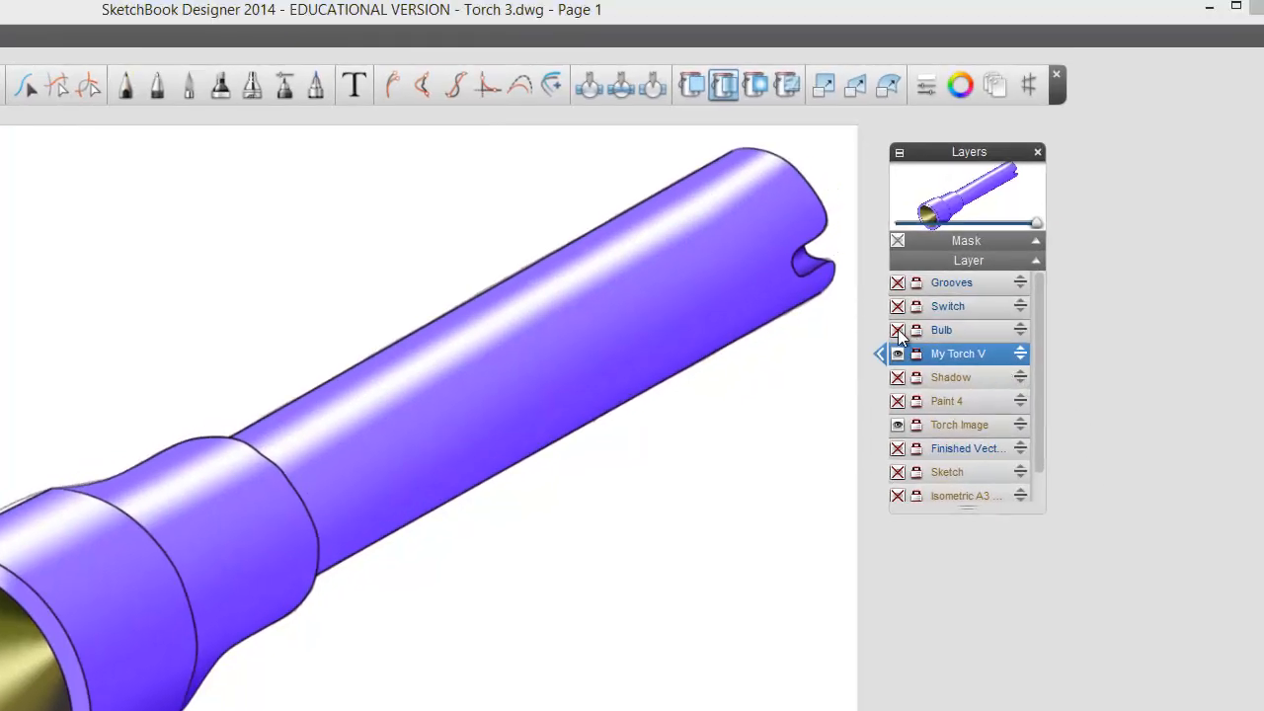
# Show the Bulb layer and make it active, examine the bulb's radial gradient fill, and lock the layer
pyautogui.click(898, 330)
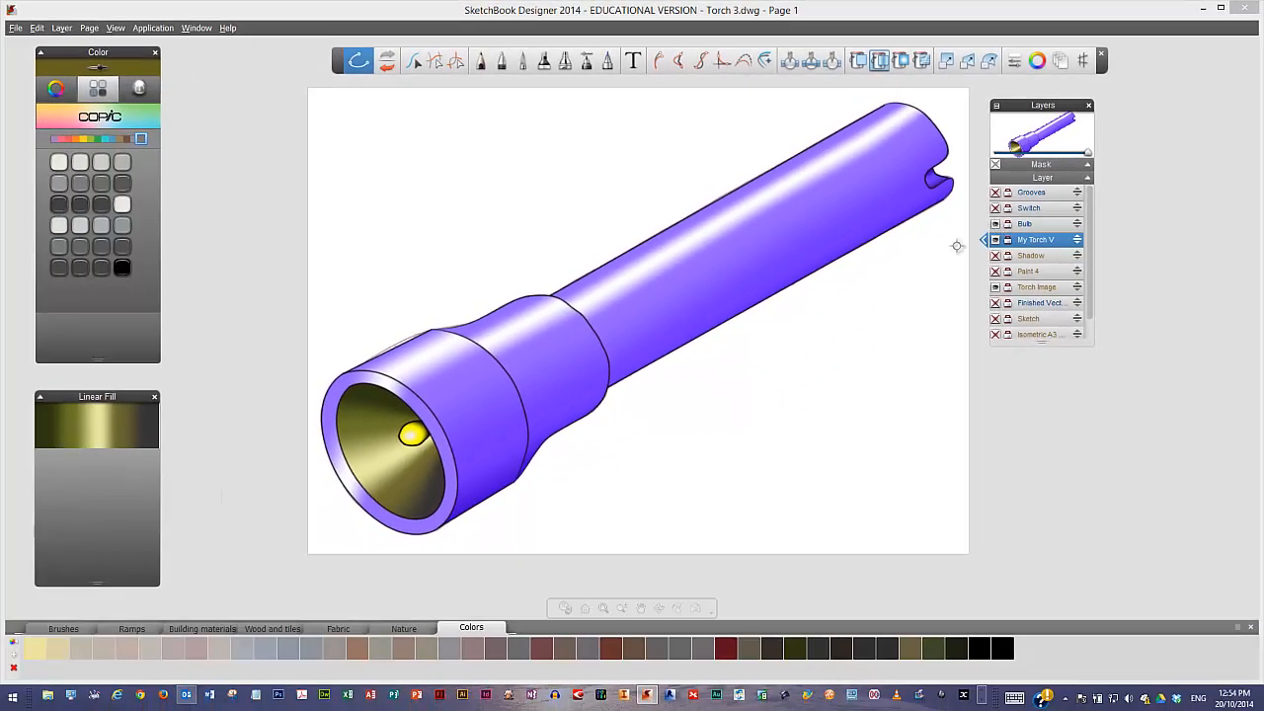
pyautogui.scroll(8, 466, 417)
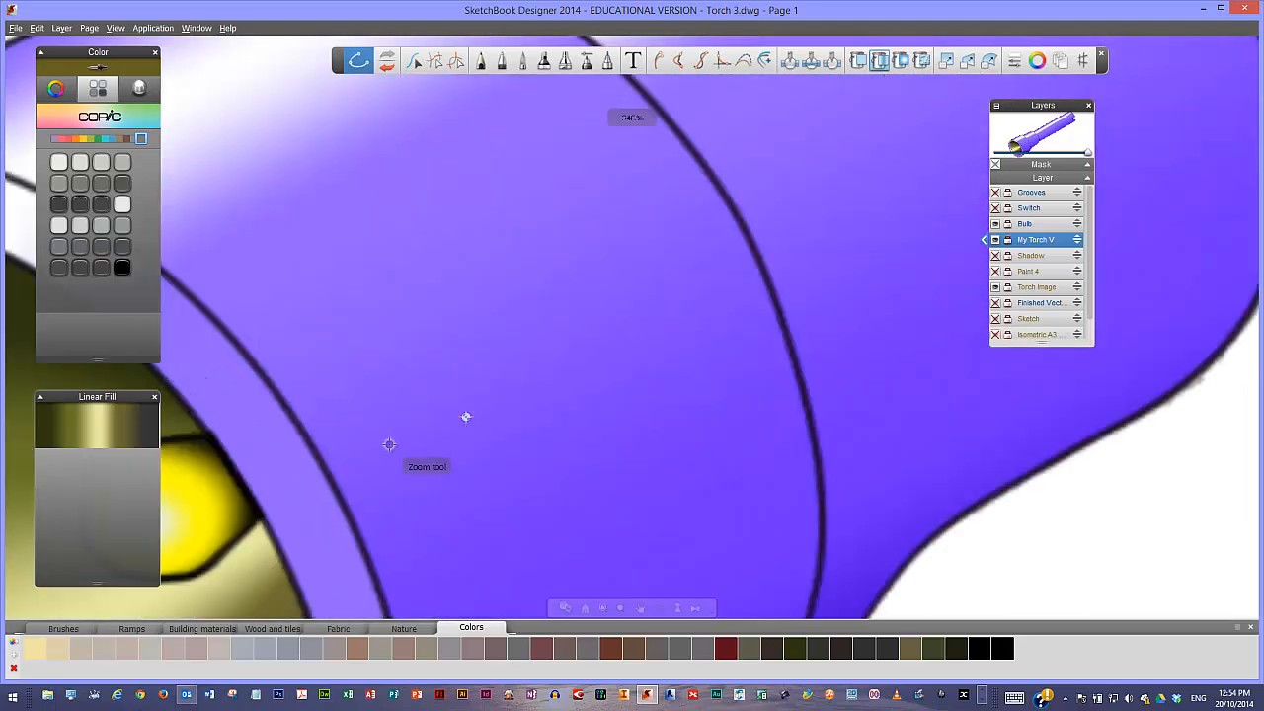
pyautogui.moveTo(389, 444); pyautogui.dragTo(779, 310)
pyautogui.moveTo(779, 310); pyautogui.dragTo(1204, 216)
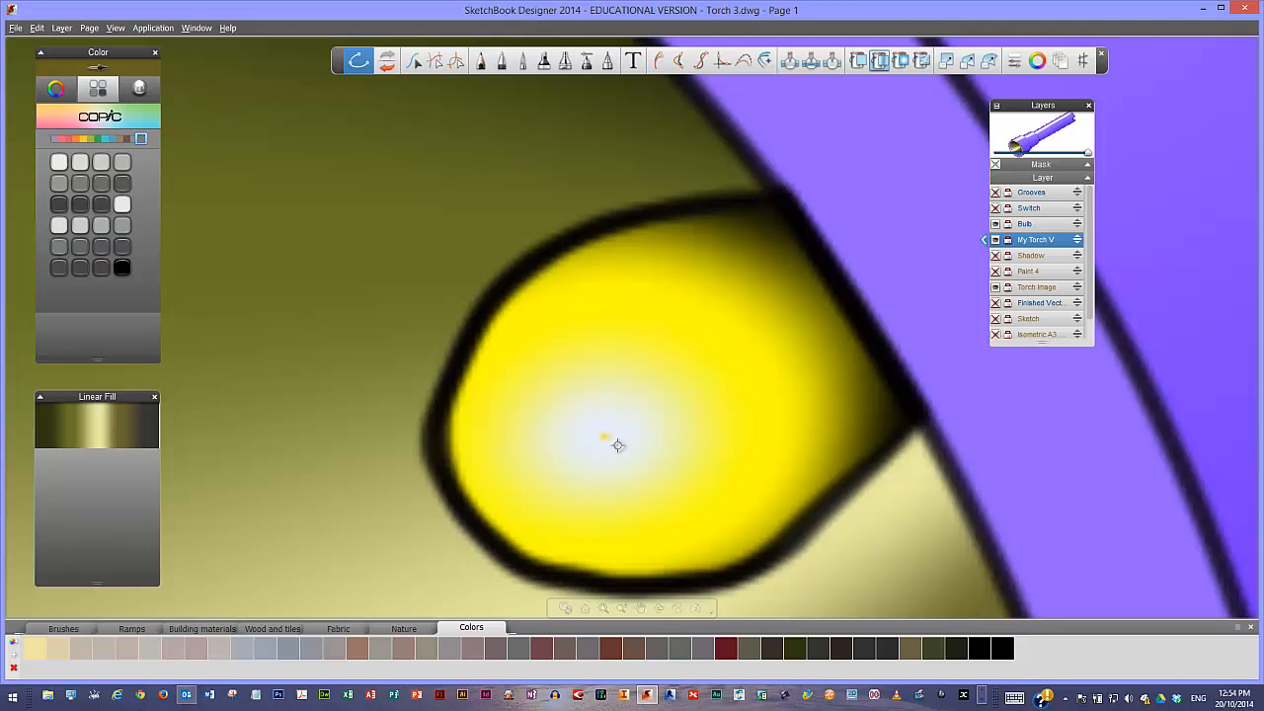
pyautogui.click(413, 62)
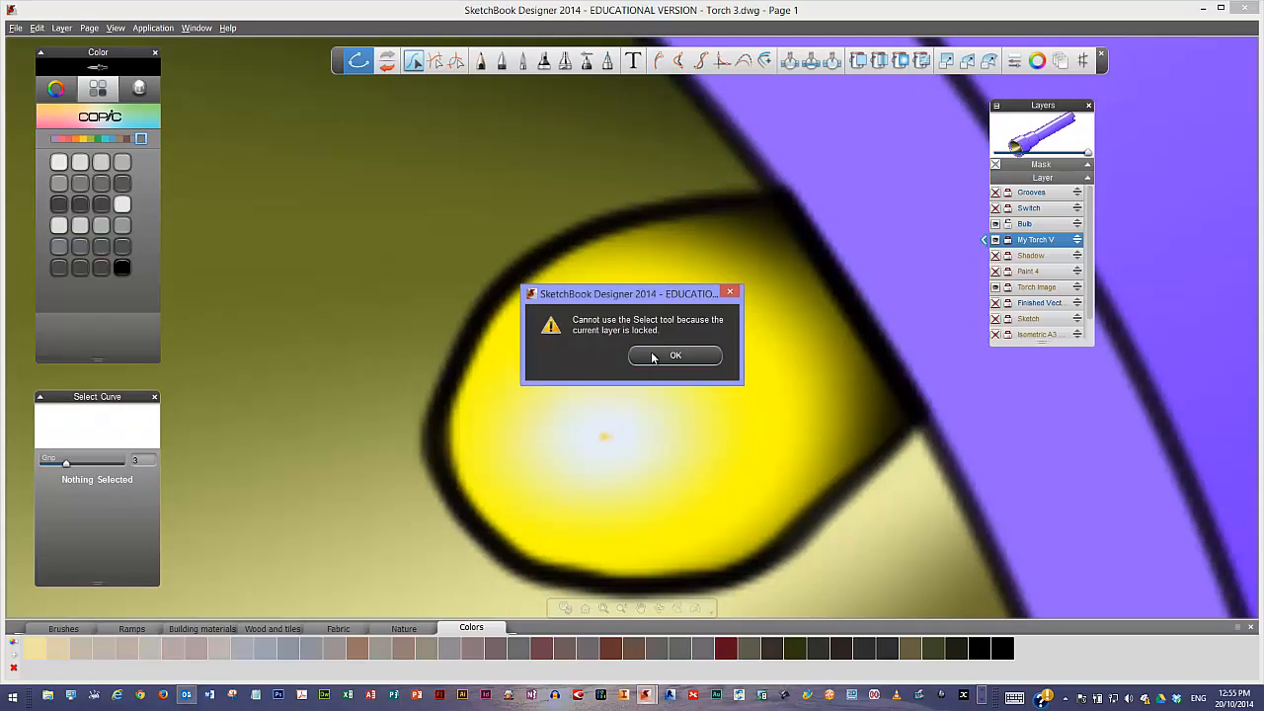
pyautogui.click(673, 356)
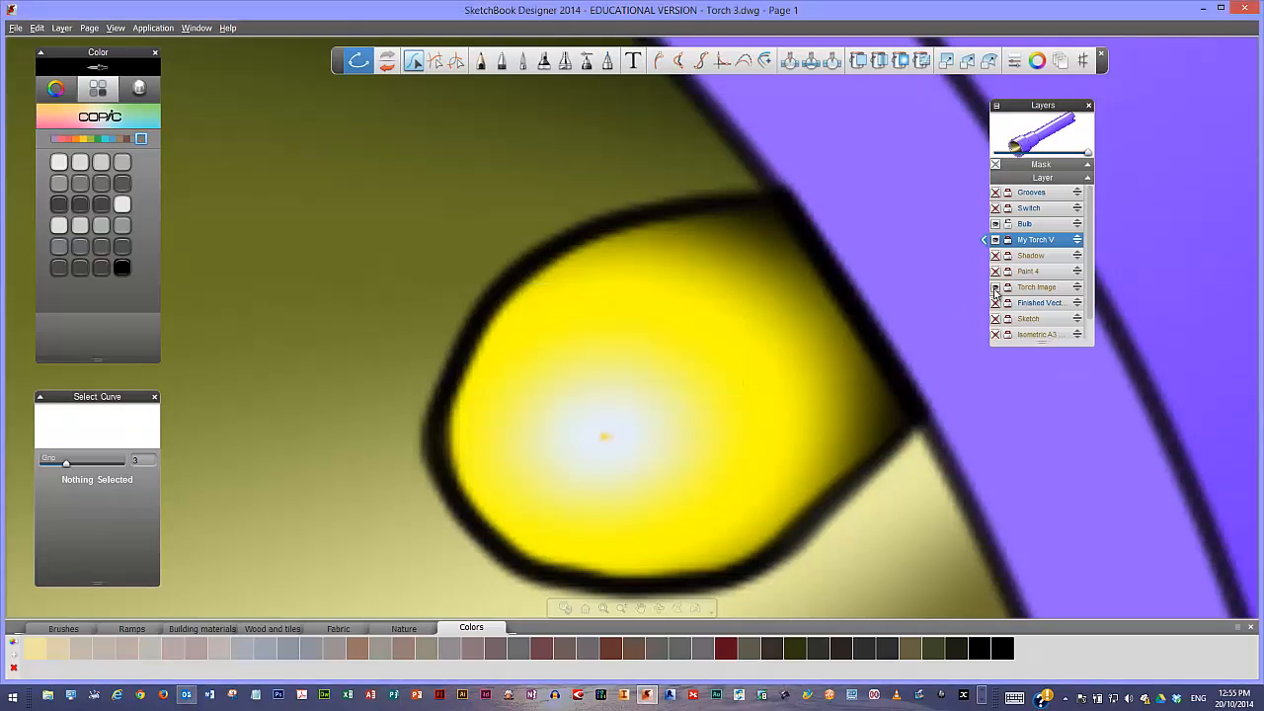
pyautogui.click(1024, 224)
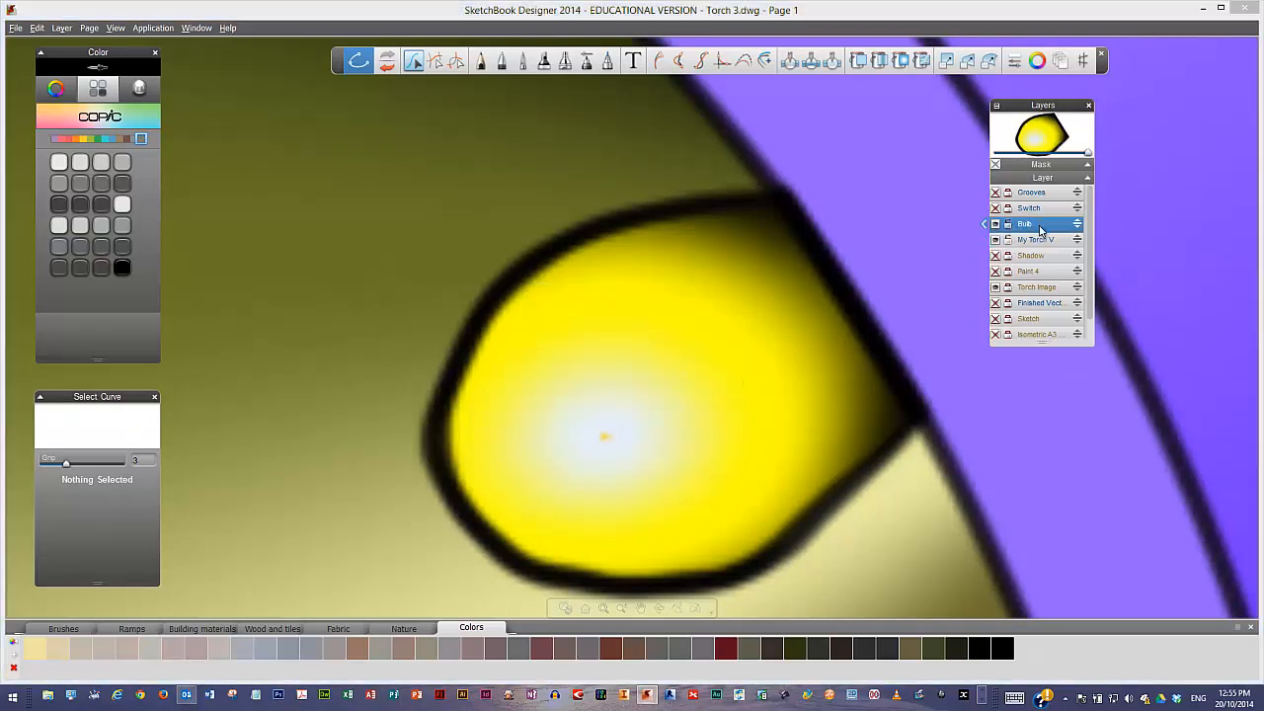
pyautogui.click(659, 339)
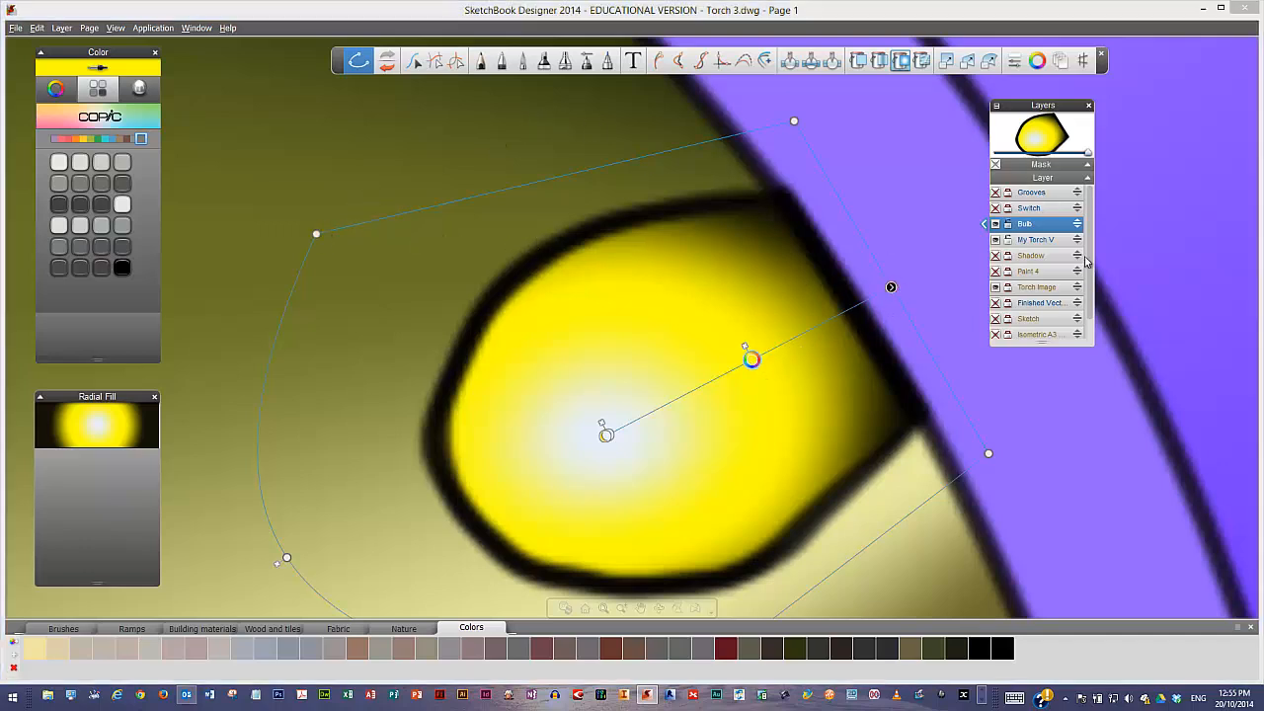
pyautogui.click(1008, 226)
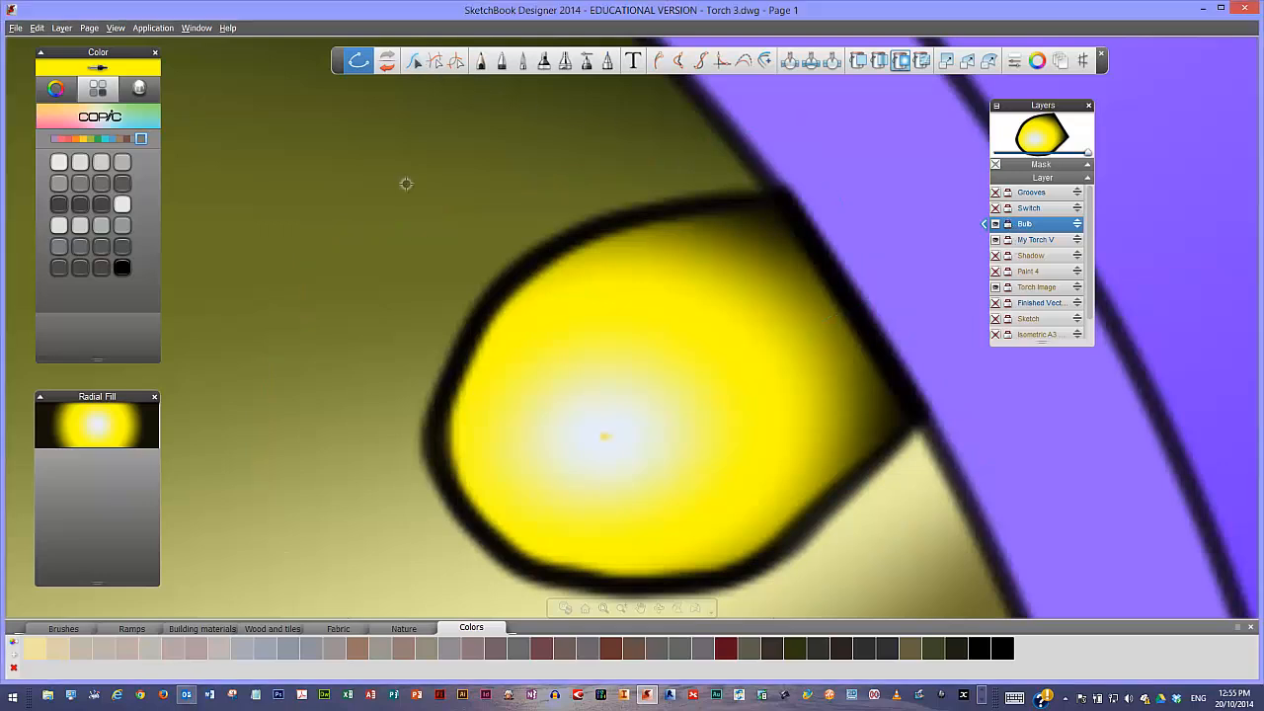
# Hide and show the My Torch V layer again, and hide the Torch Image layer
pyautogui.click(586, 608)
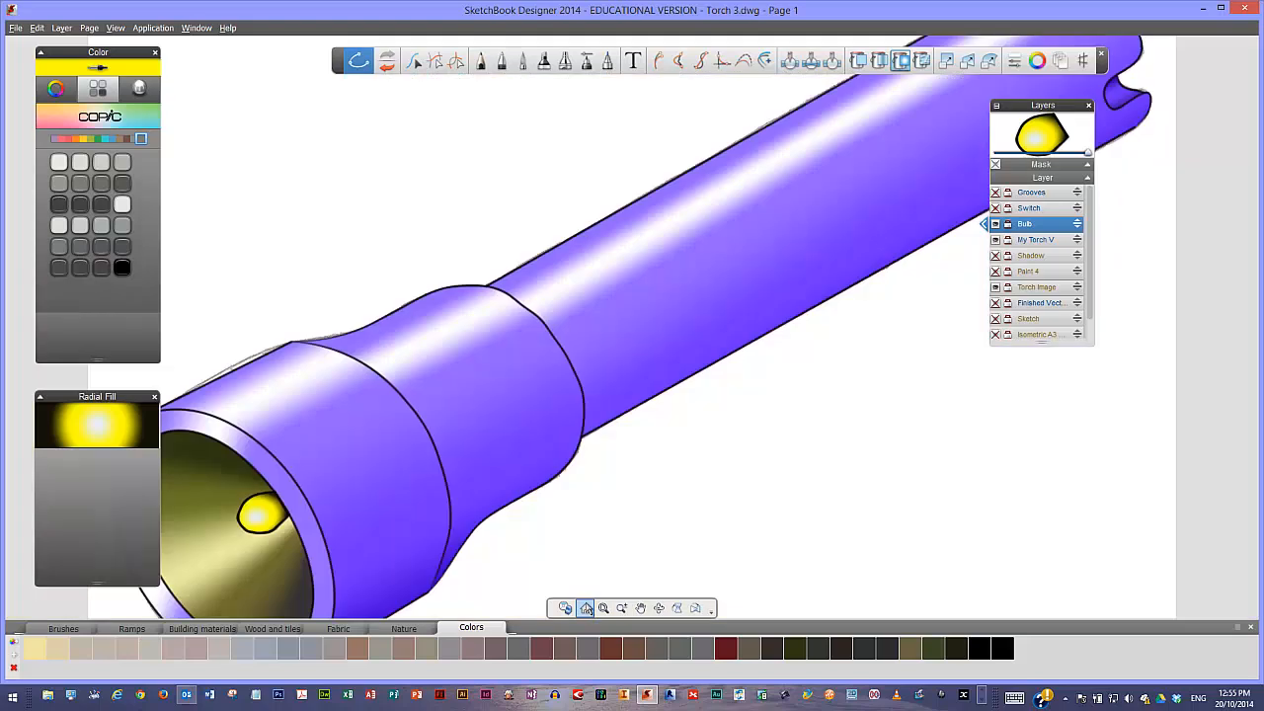
pyautogui.click(995, 240)
pyautogui.click(995, 240)
pyautogui.click(996, 288)
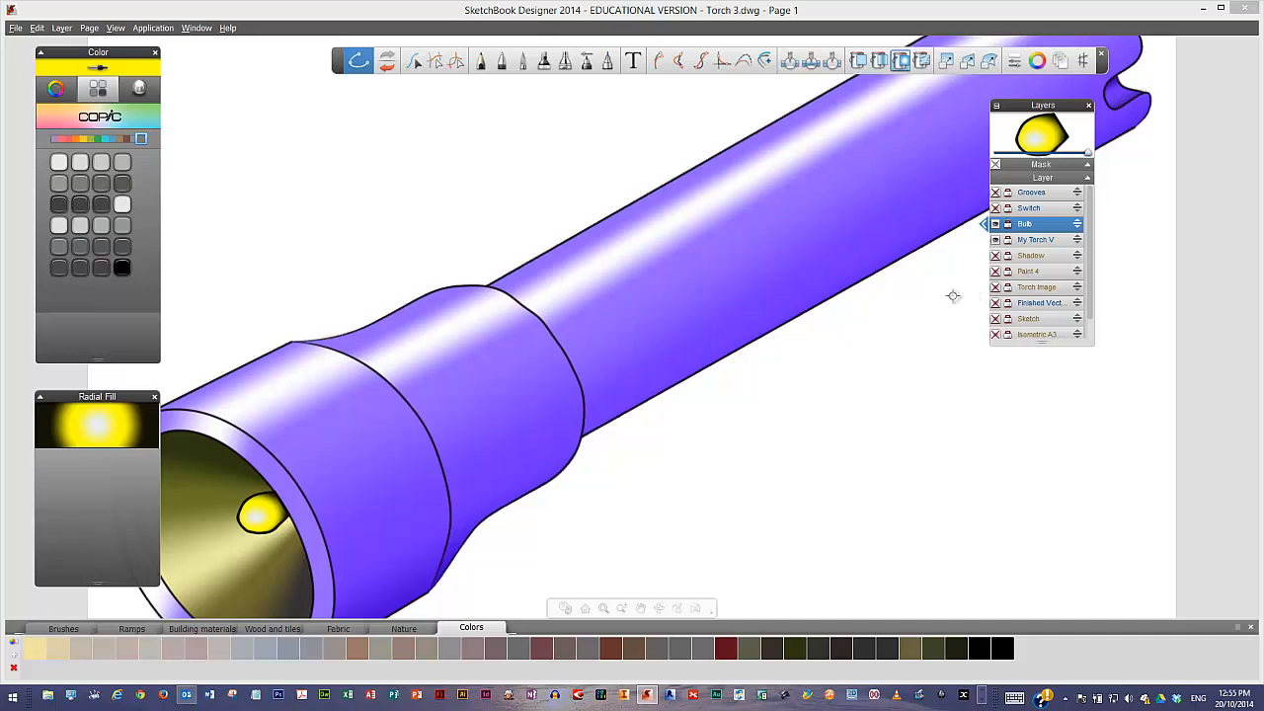
# Bring the whole torch into view and show the Switch and Grooves layers
pyautogui.scroll(-1, 768, 389)
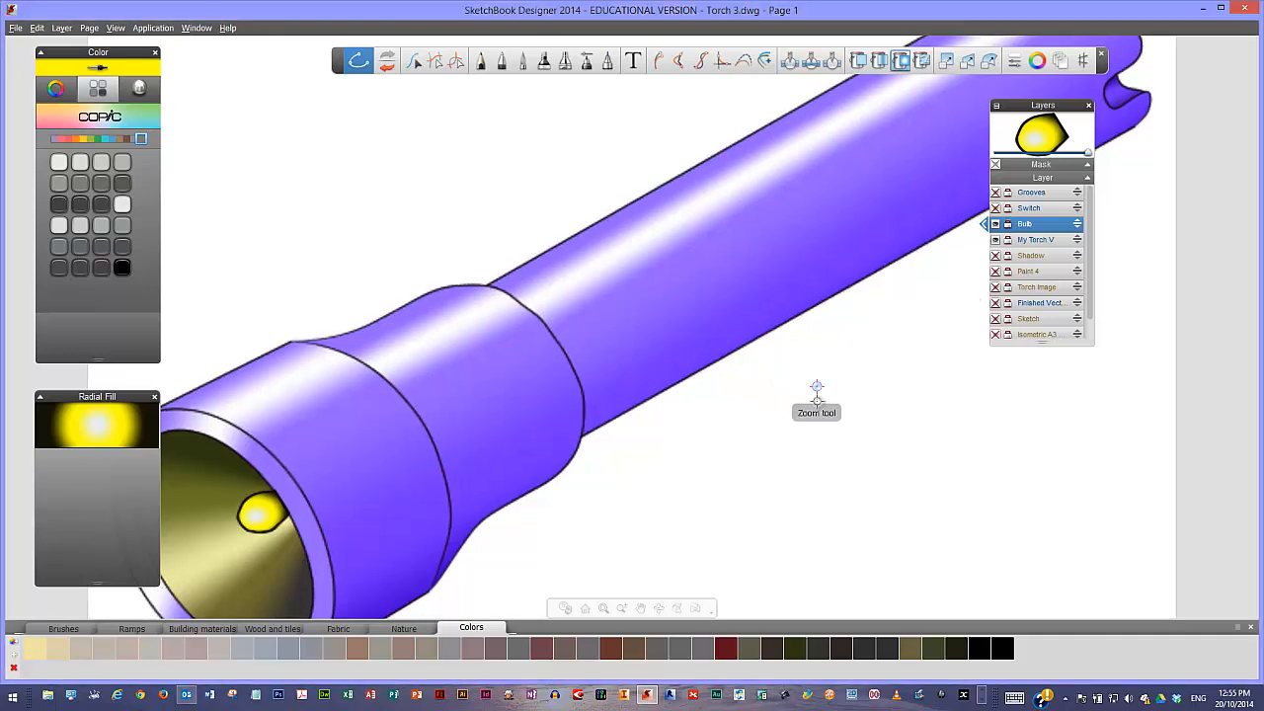
pyautogui.scroll(-4, 817, 386)
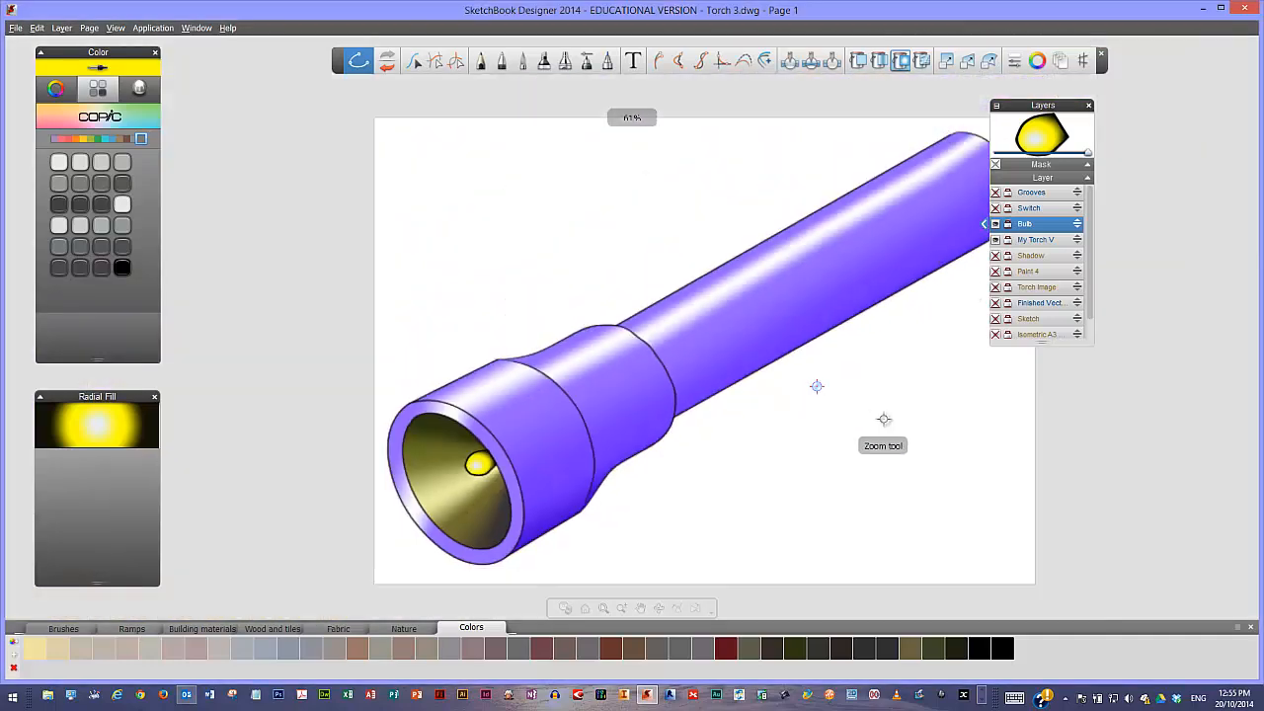
pyautogui.moveTo(884, 419); pyautogui.dragTo(773, 398)
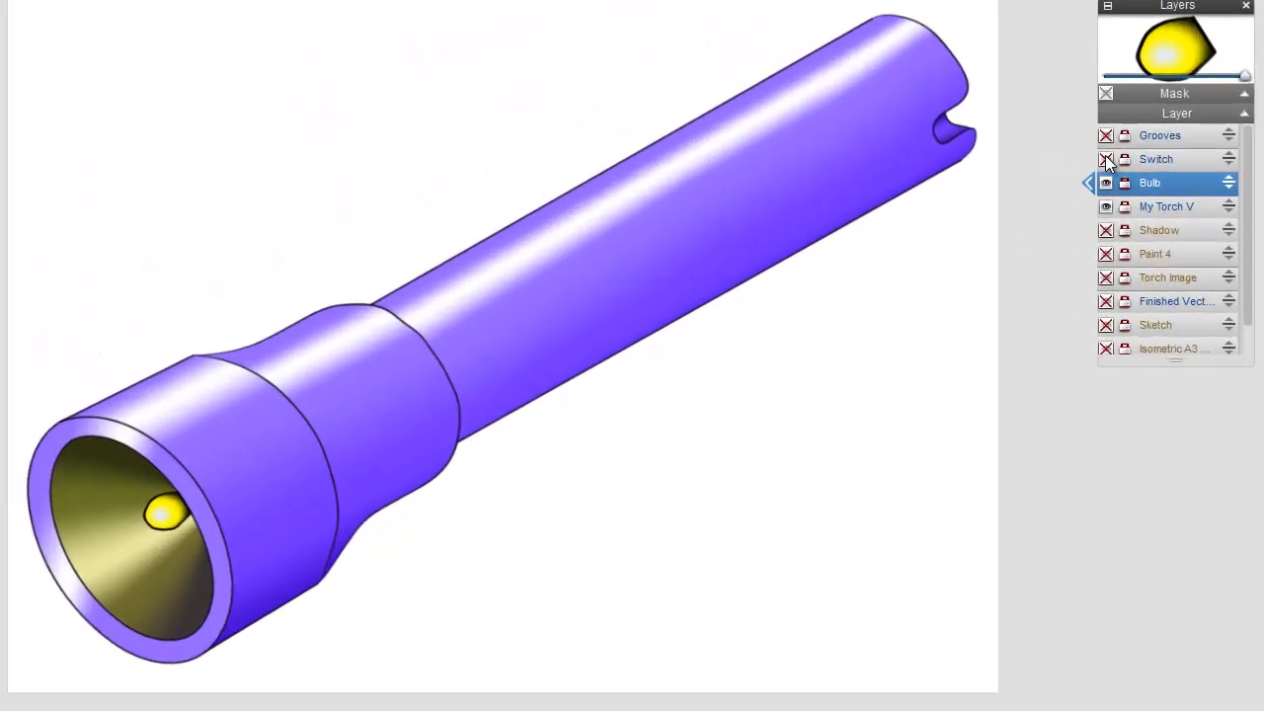
pyautogui.click(995, 208)
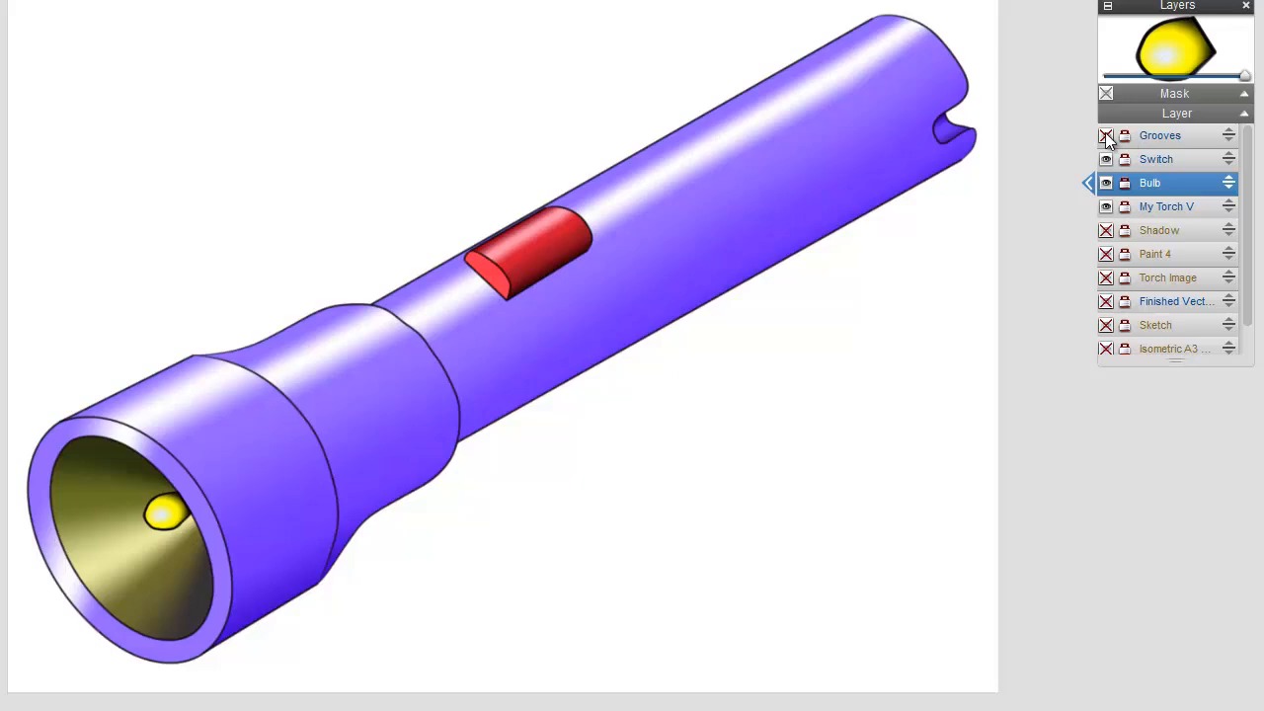
pyautogui.click(1106, 137)
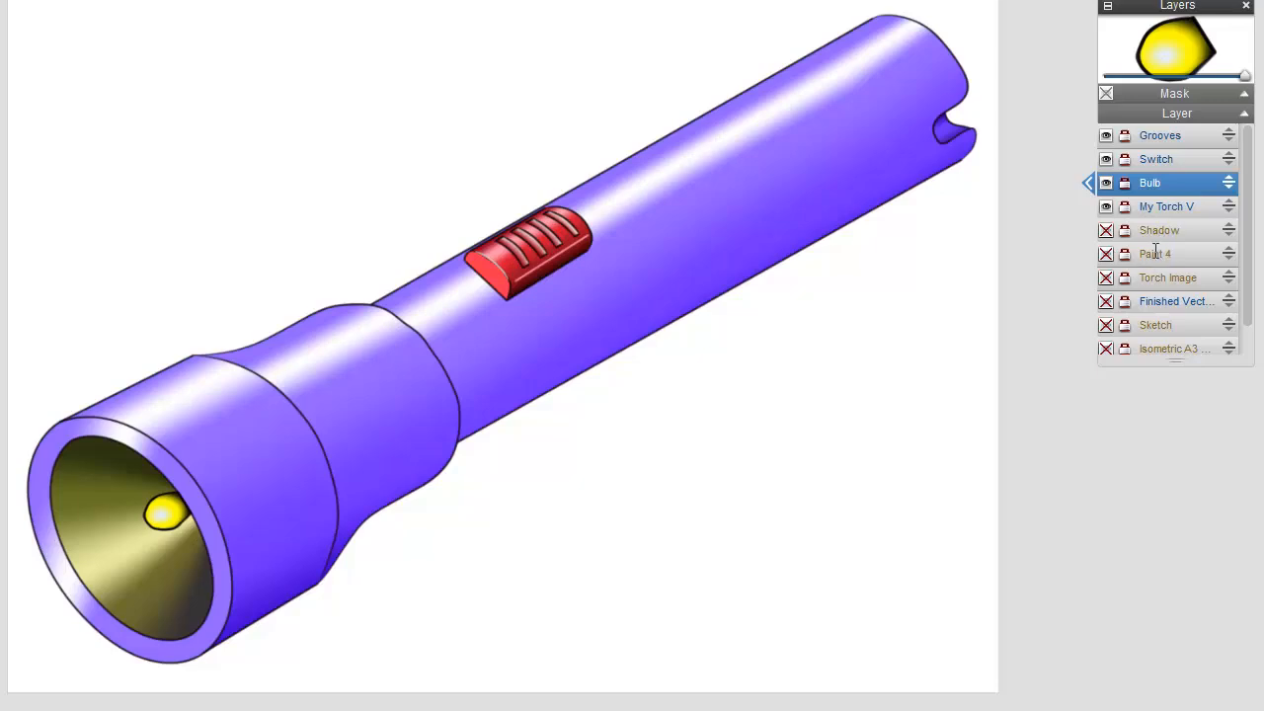
# Show the Paint 4 layer with its yellow strokes and make it active, and show the Shadow layer
pyautogui.click(1105, 254)
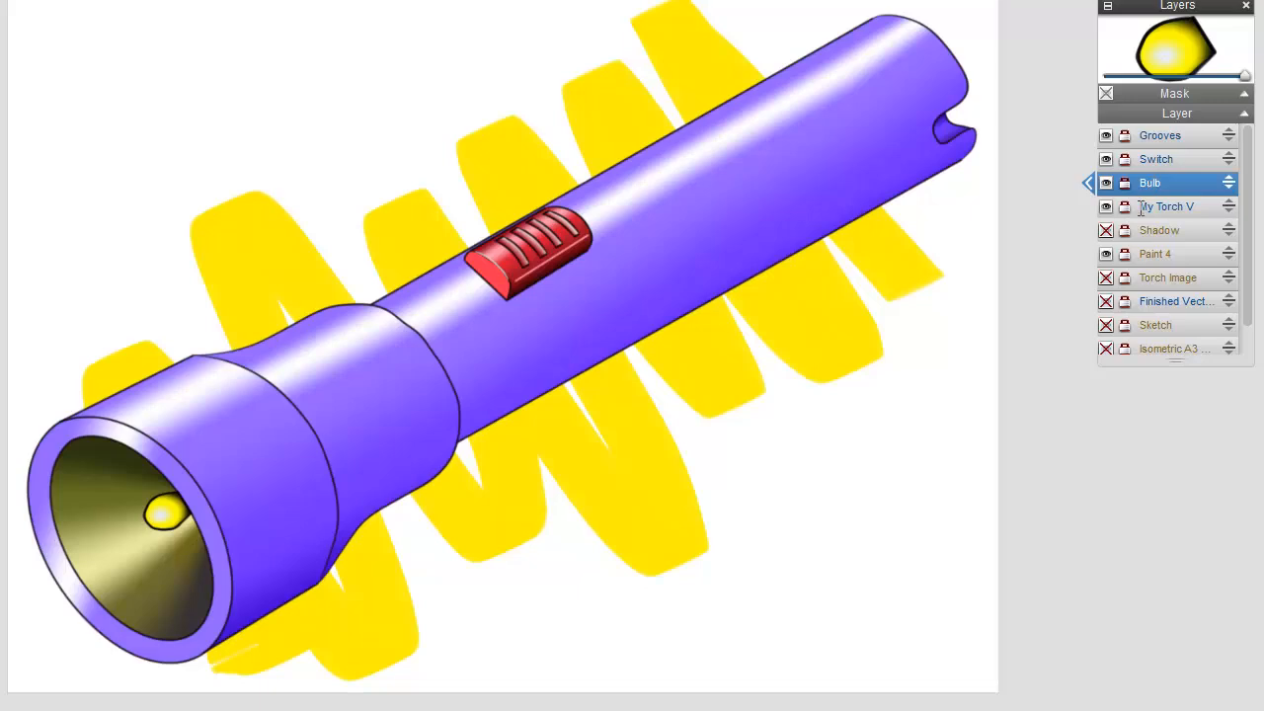
pyautogui.click(1166, 254)
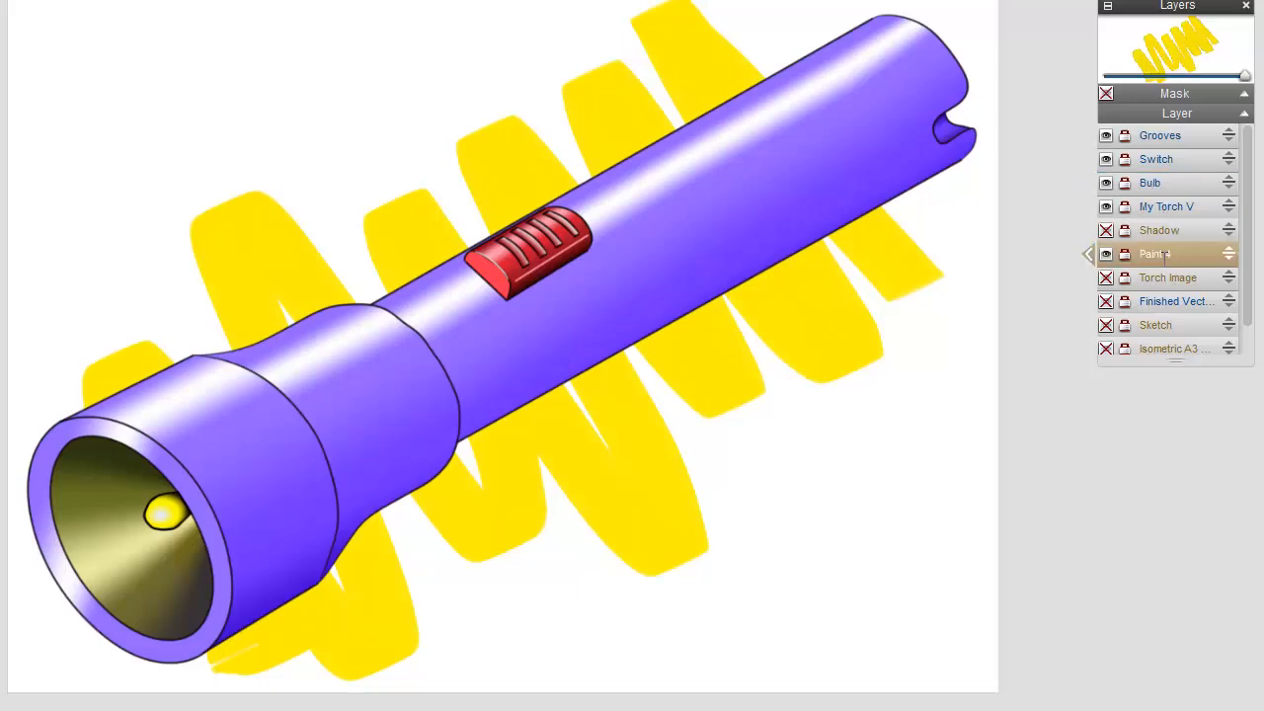
pyautogui.moveTo(1228, 253)
pyautogui.mouseDown()
pyautogui.moveTo(1236, 145)
pyautogui.moveTo(1234, 277)
pyautogui.mouseUp()
pyautogui.click(1106, 230)
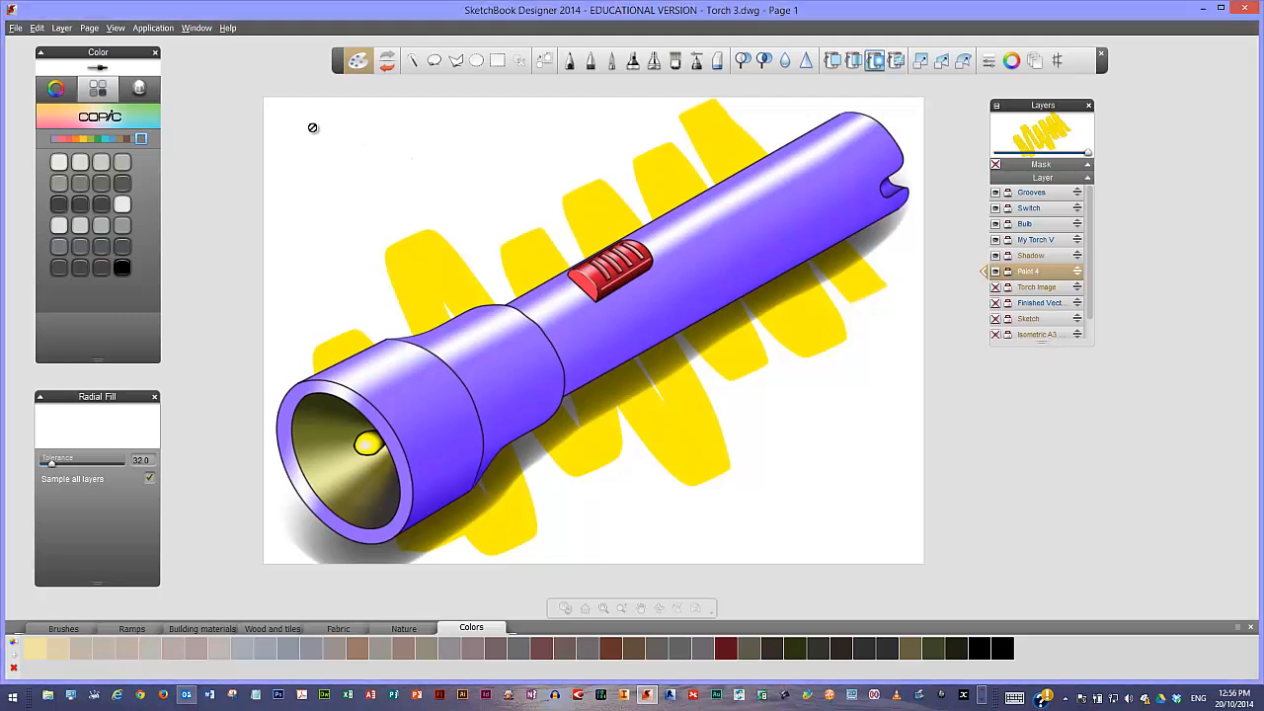
# Save the Torch 3.dwg drawing, accepting the education version notice
pyautogui.click(16, 27)
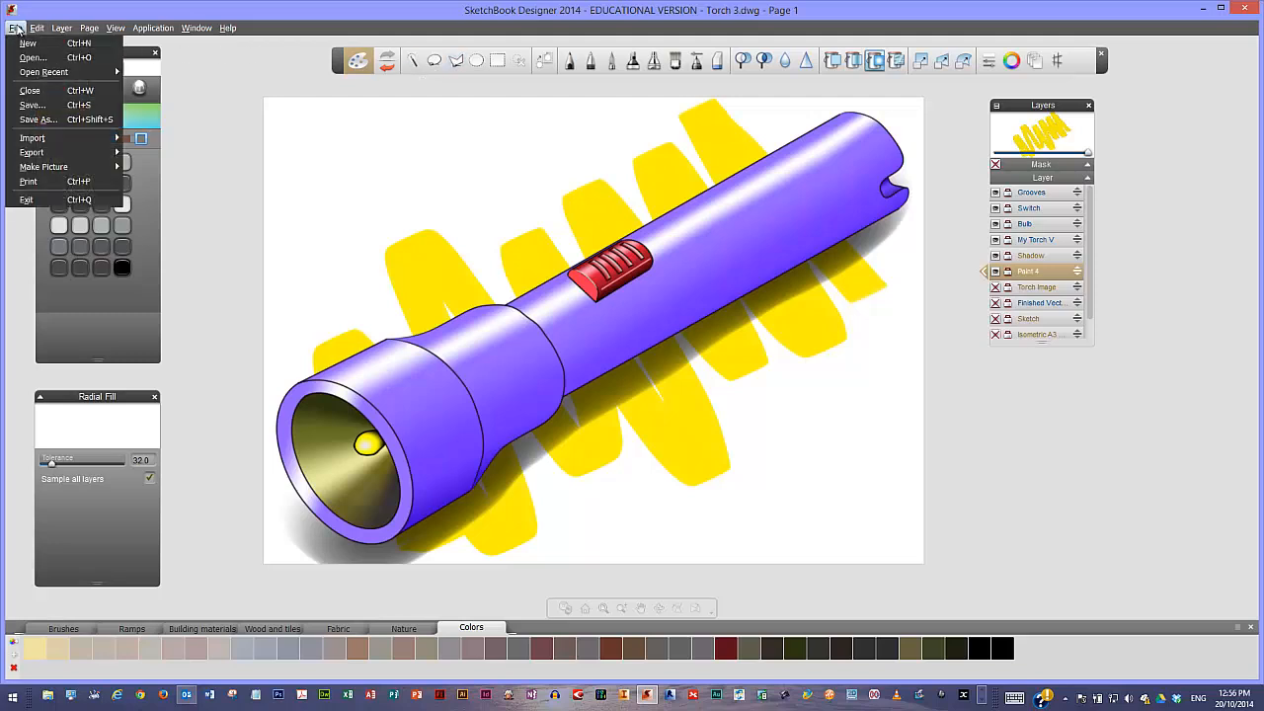
pyautogui.click(32, 105)
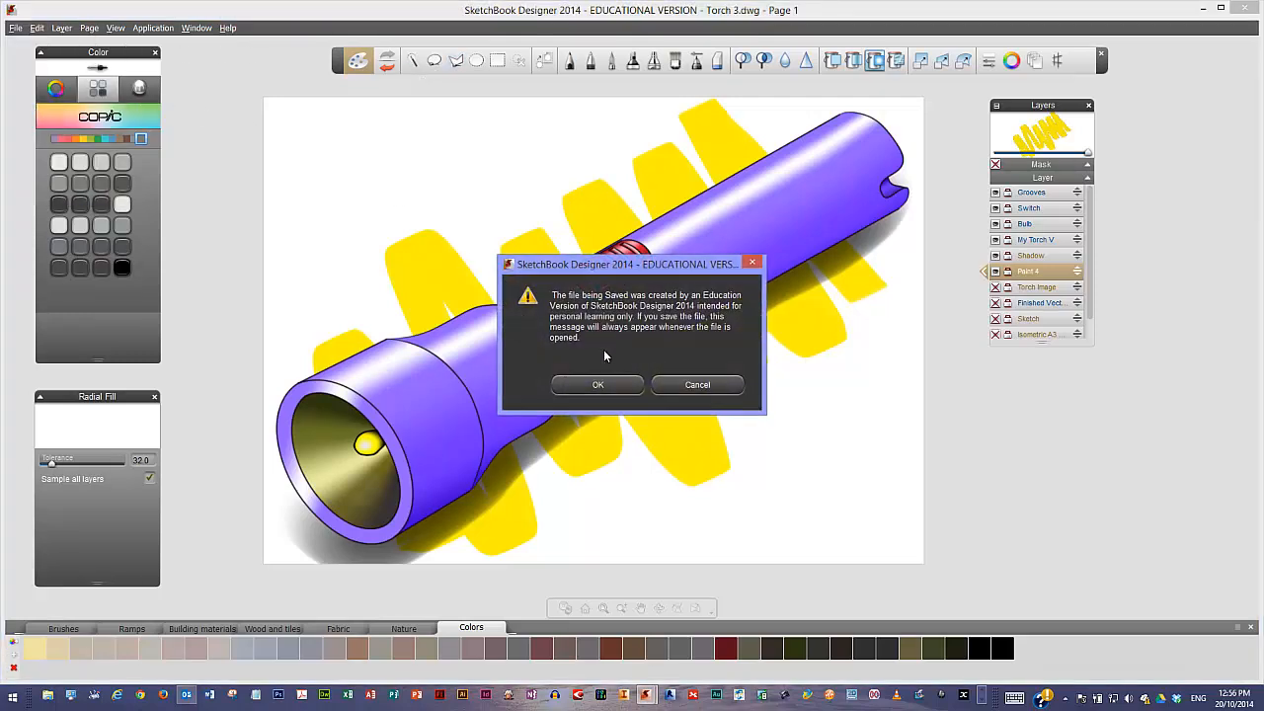
pyautogui.click(610, 388)
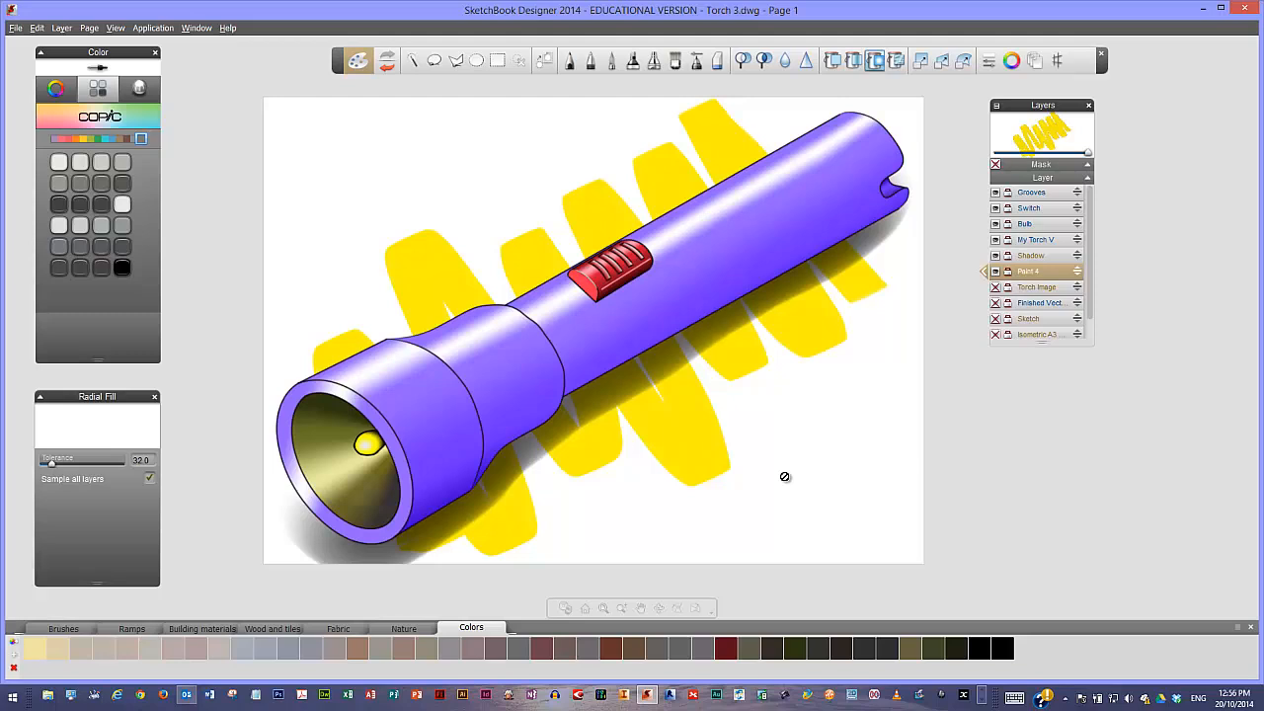
# Hide the Shadow layer and show it again to compare the torch with and without its shadow
pyautogui.click(995, 256)
pyautogui.click(995, 255)
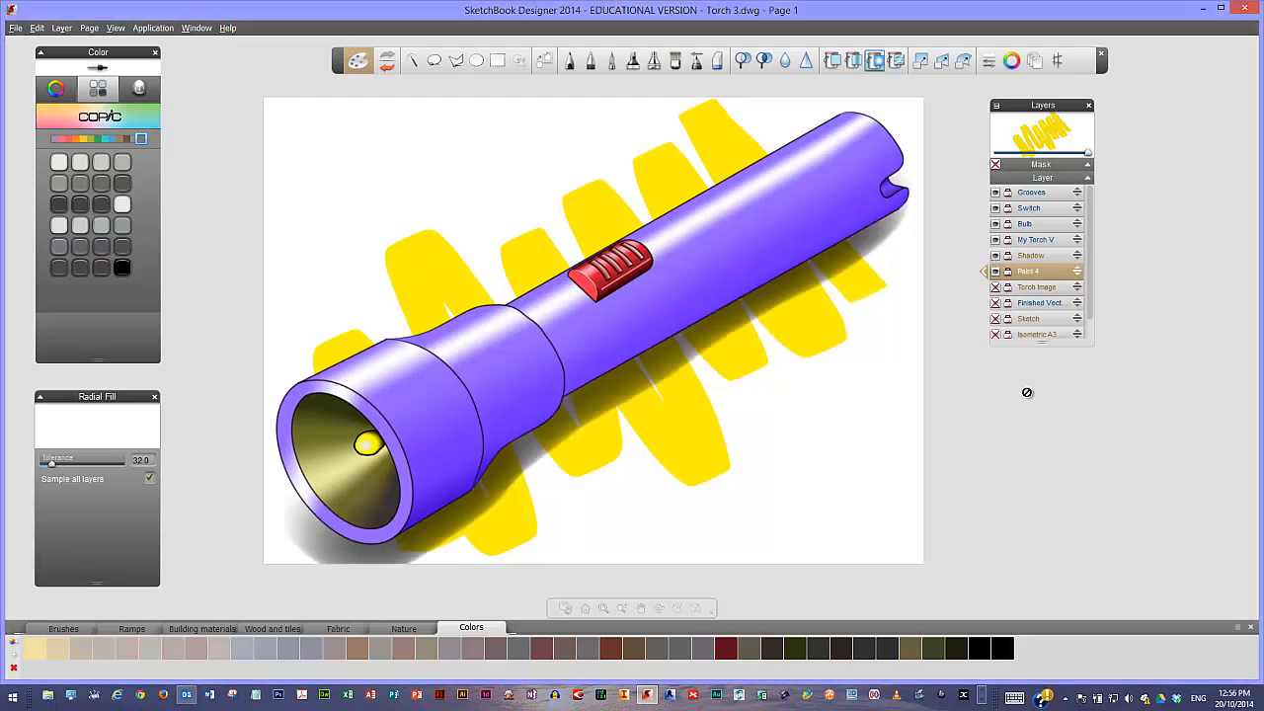